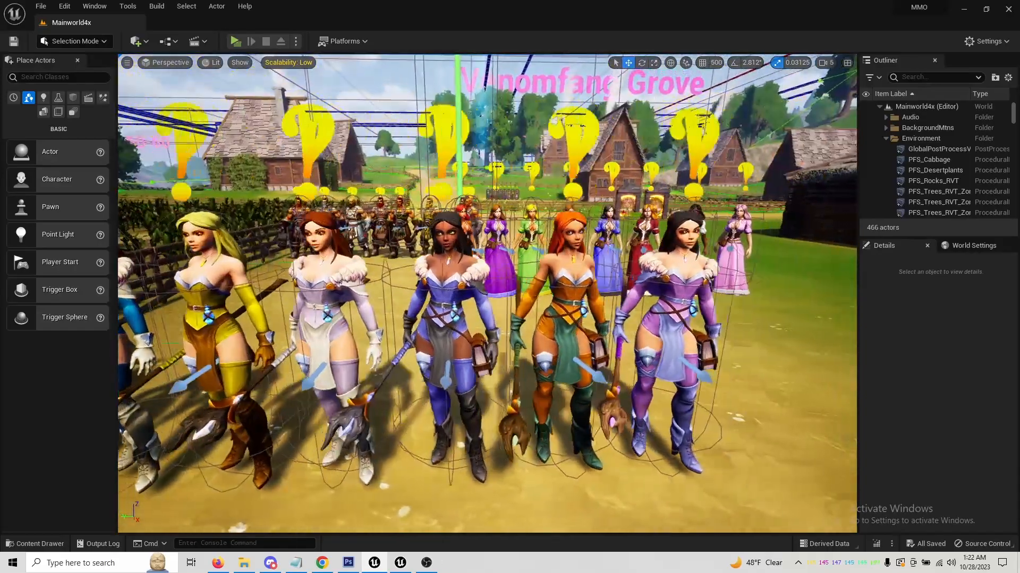
# Switch the viewport to game view and examine the rows of mage and blacksmith characters up close.
pyautogui.press('a')
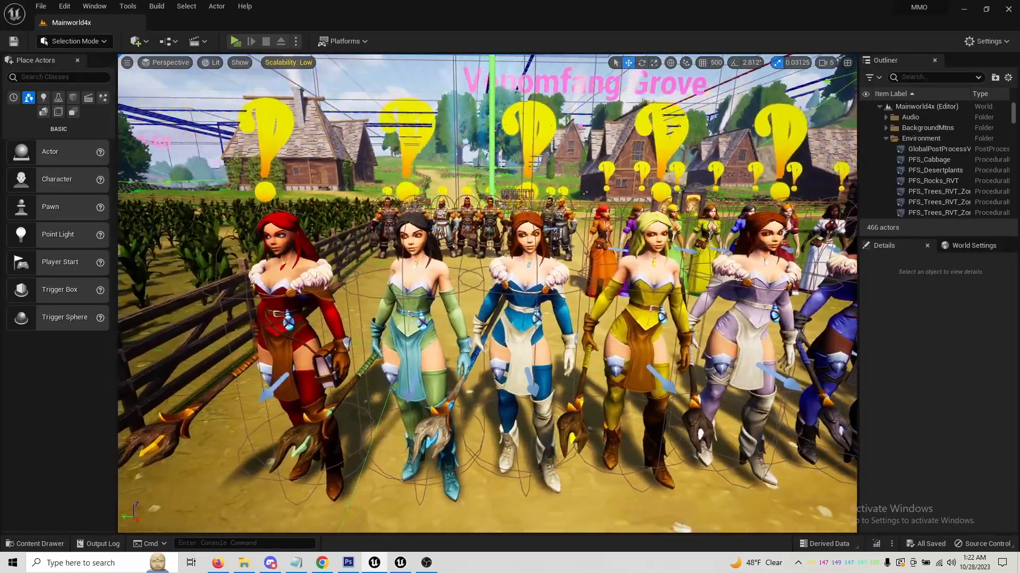
pyautogui.press('w')
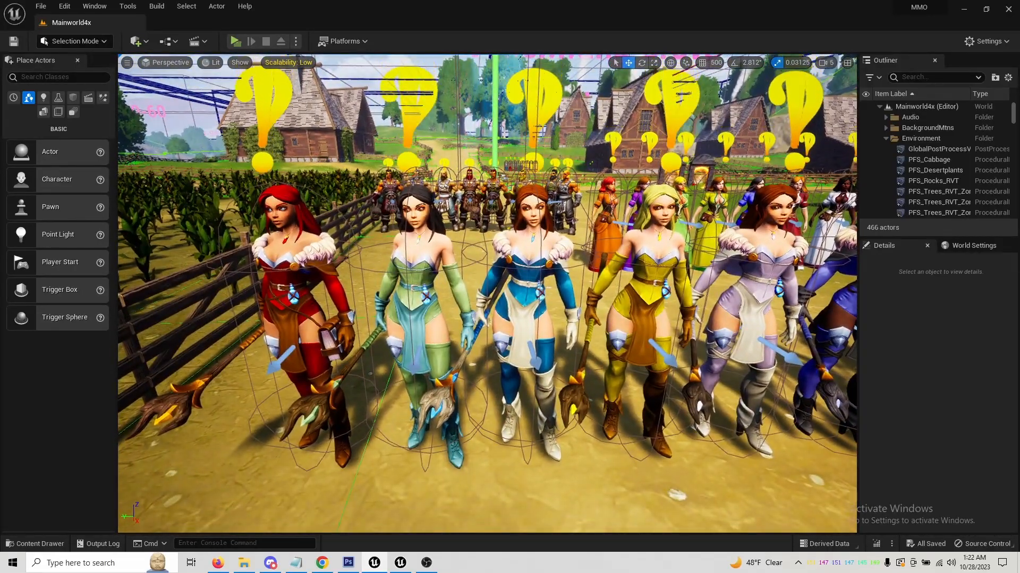
pyautogui.press('g')
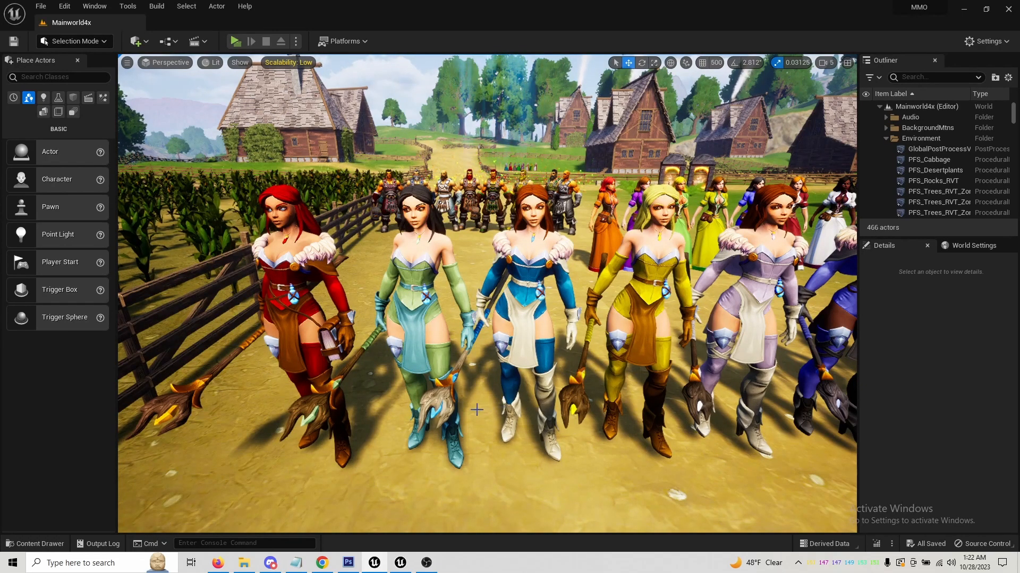
pyautogui.moveTo(479, 414); pyautogui.dragTo(551, 391, button='right')
pyautogui.press('w')
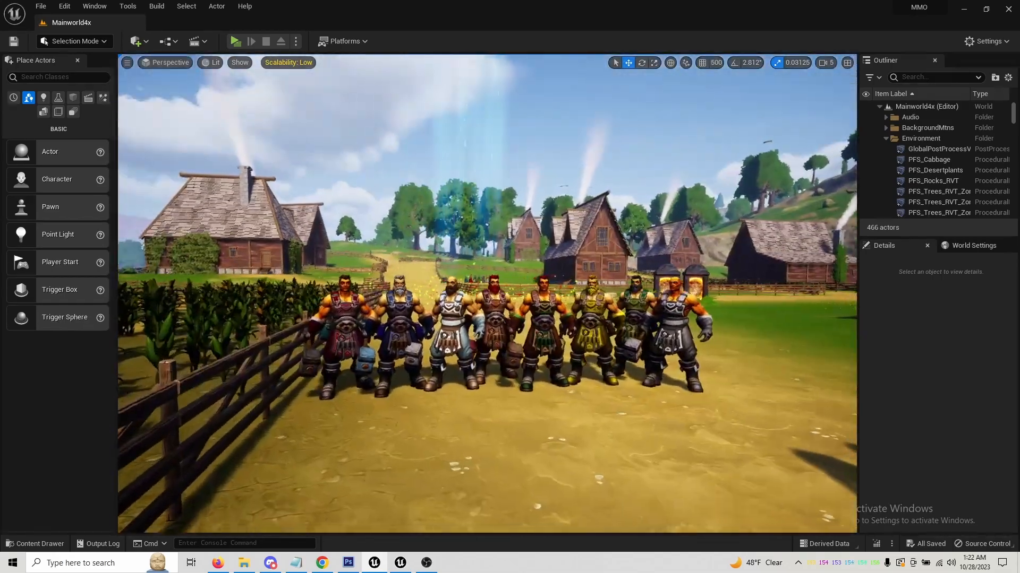
pyautogui.press('w')
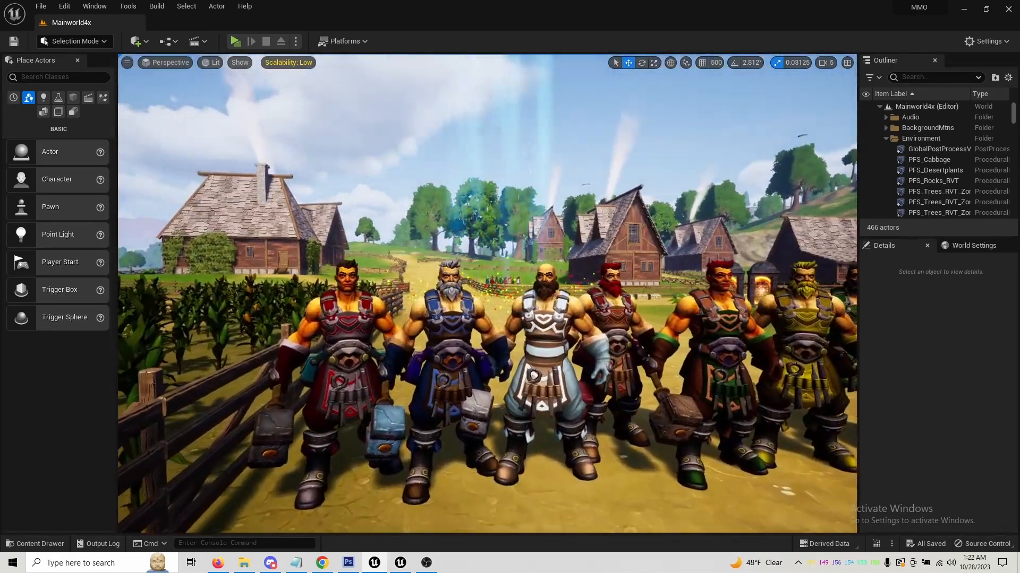
pyautogui.moveTo(487, 294); pyautogui.dragTo(449, 321, button='right')
pyautogui.press('w')
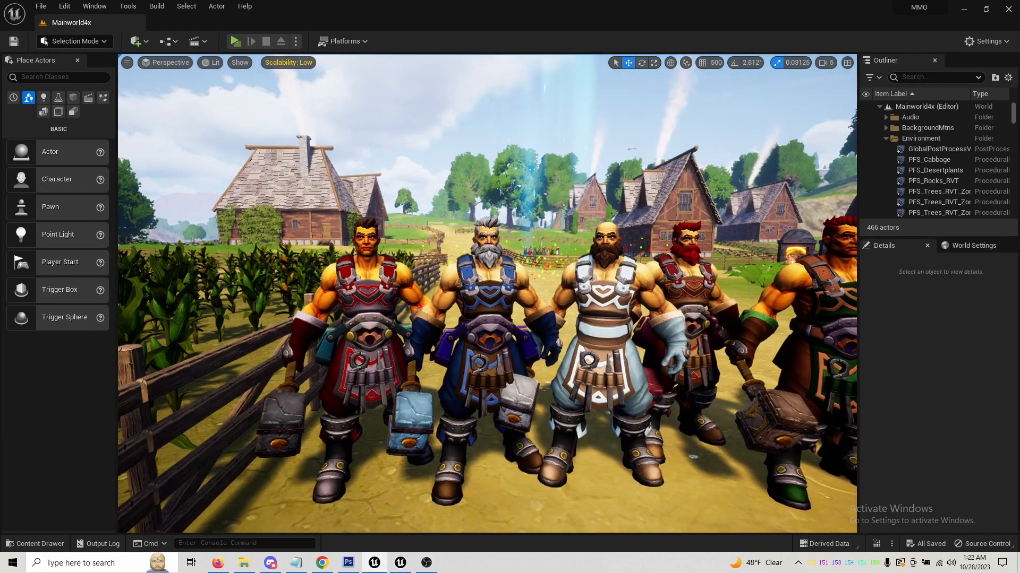
# Select the red-armored blacksmith beside the fence and inspect his face, outfit and hammer up close.
pyautogui.click(339, 288)
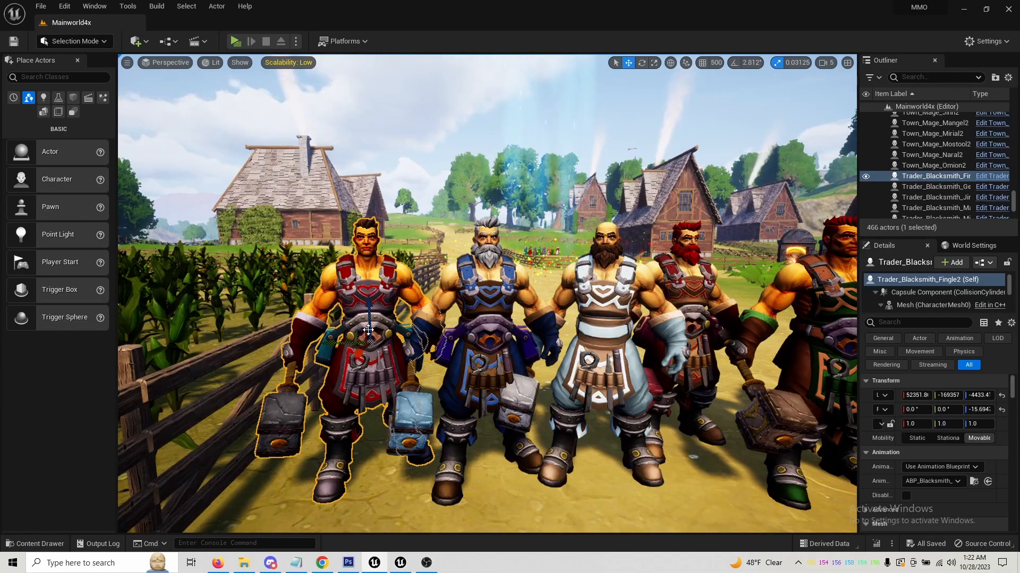
pyautogui.click(602, 297)
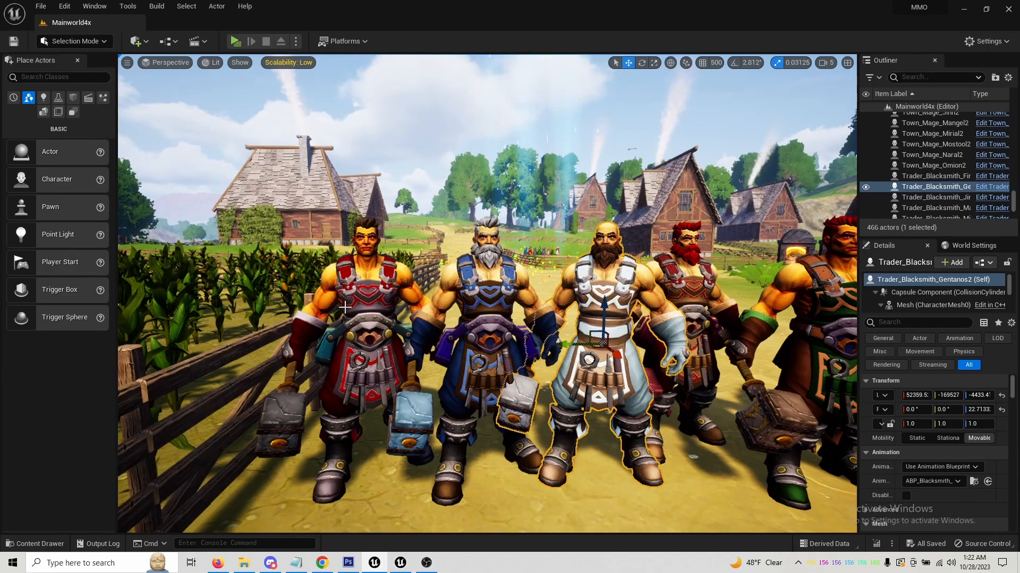
pyautogui.click(362, 298)
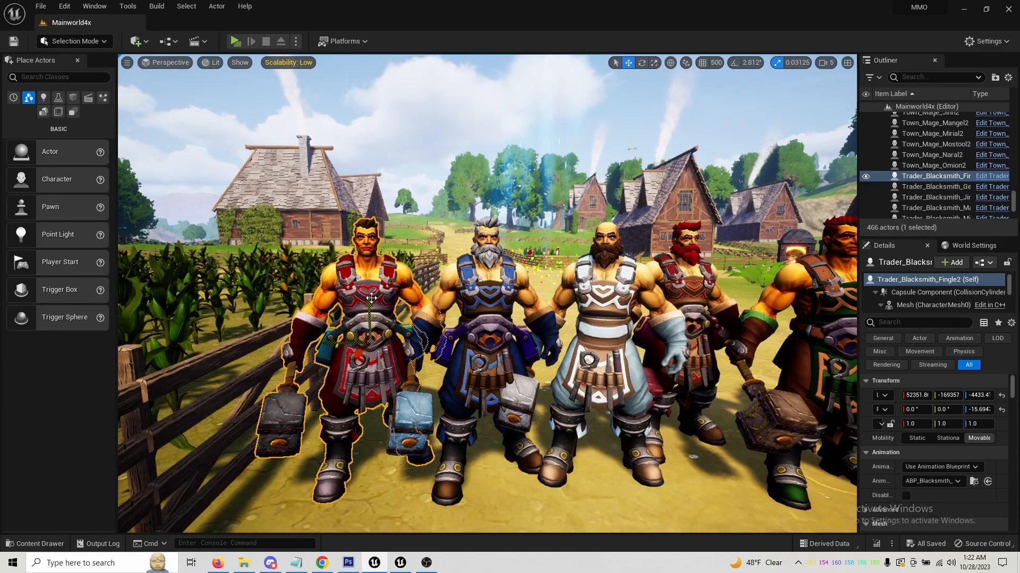
pyautogui.moveTo(391, 296); pyautogui.dragTo(381, 273, button='right')
pyautogui.press('w')
pyautogui.press('a')
pyautogui.press('w')
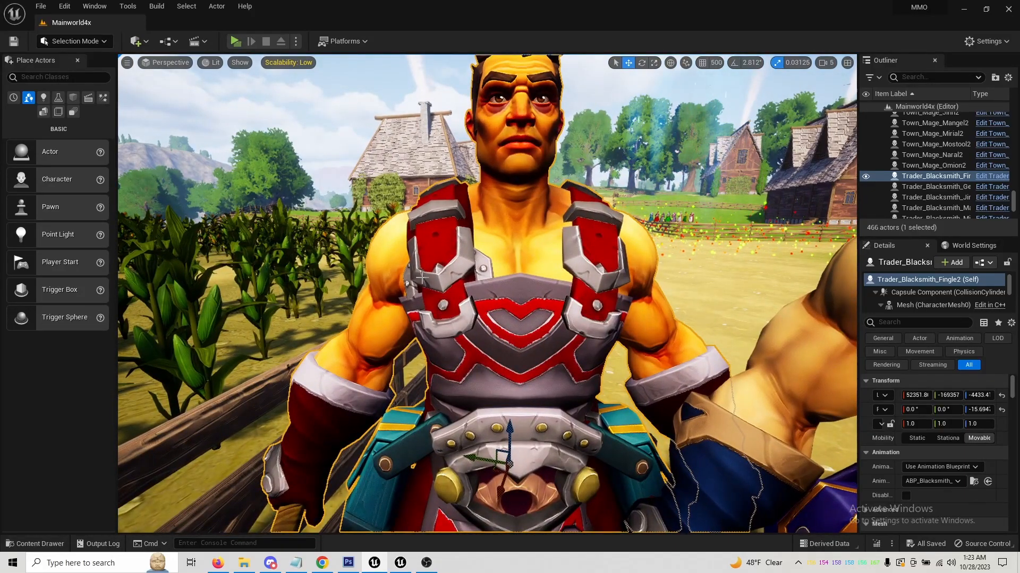
pyautogui.press('f')
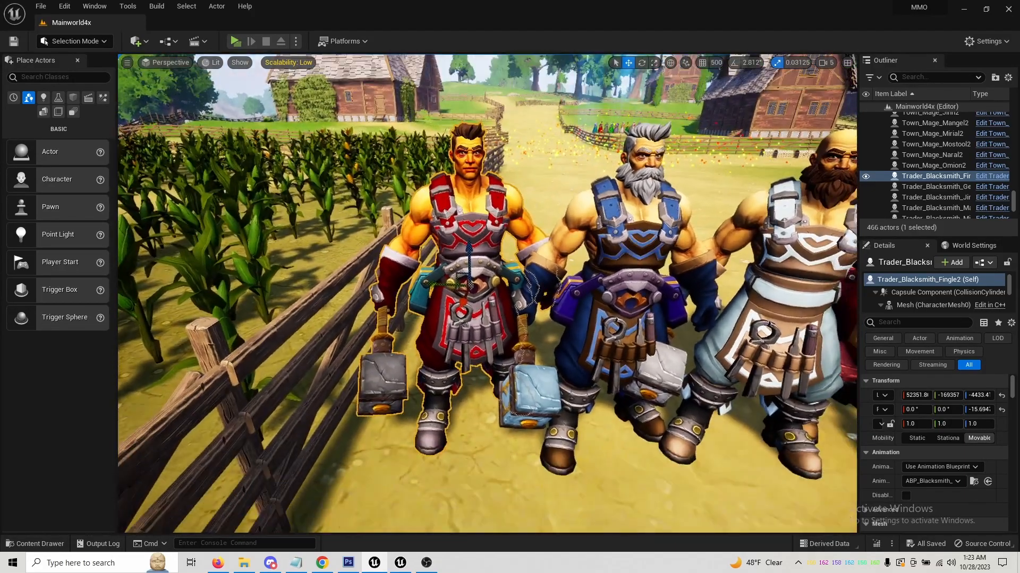
pyautogui.press('w')
pyautogui.moveTo(381, 273); pyautogui.dragTo(381, 273, button='right')
pyautogui.moveTo(483, 348); pyautogui.dragTo(482, 348, button='right')
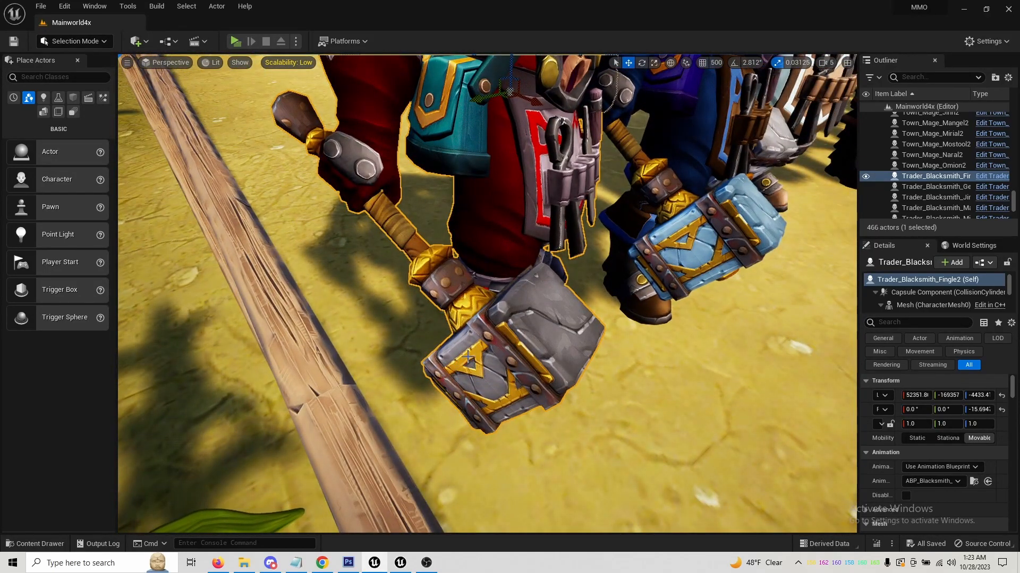
pyautogui.press('s')
pyautogui.moveTo(483, 322); pyautogui.dragTo(520, 298, button='right')
pyautogui.press('d')
pyautogui.press('a')
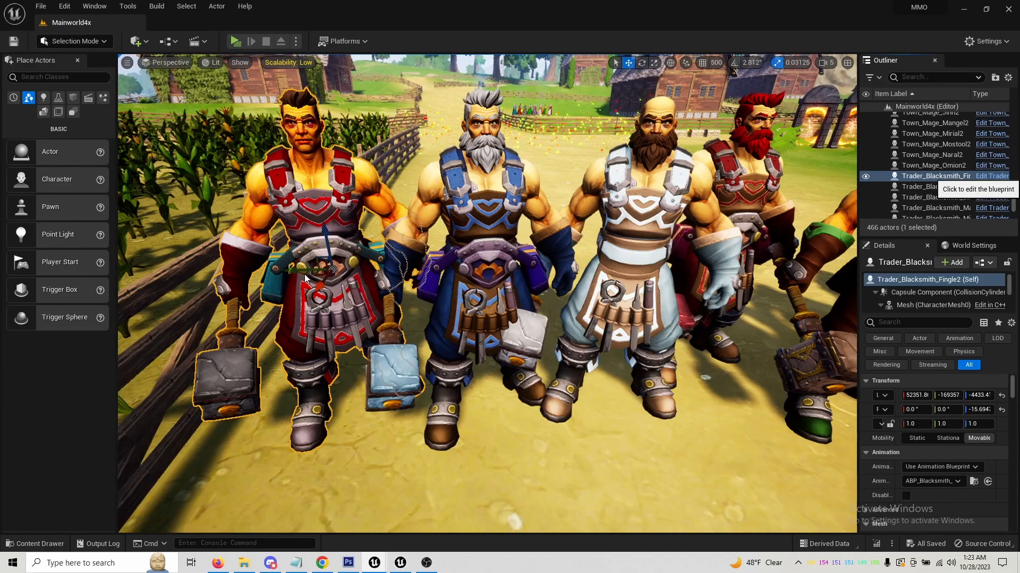
# Open the red blacksmith's blueprint in the full blueprint editor and place its window beside the character in the viewport.
pyautogui.doubleClick(316, 304)
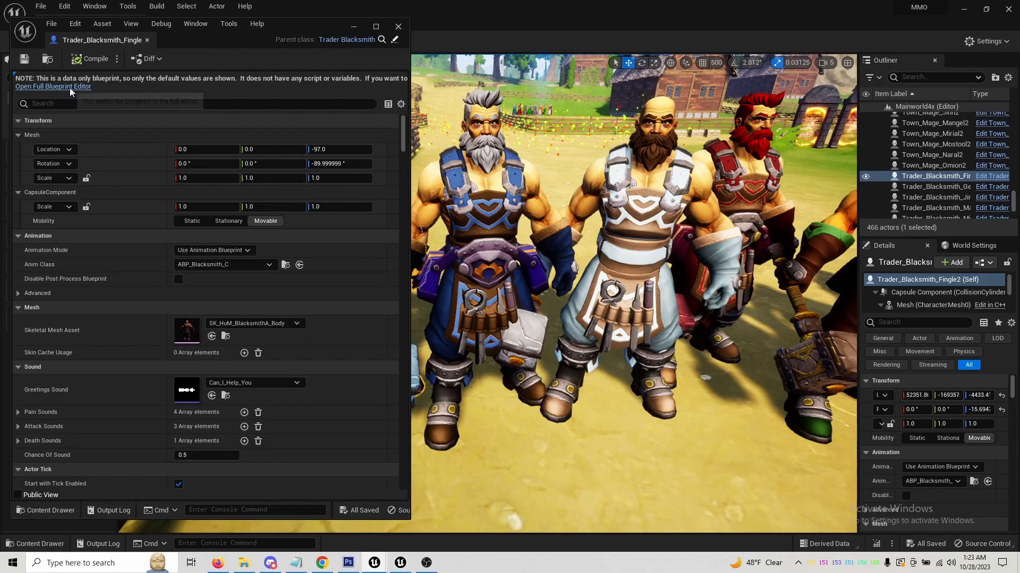
pyautogui.click(353, 26)
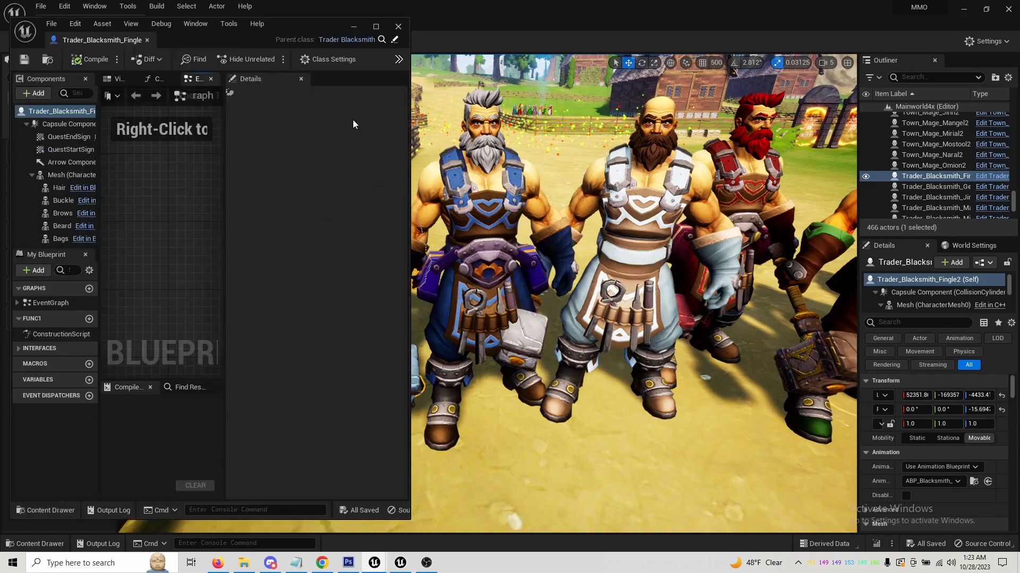
pyautogui.moveTo(311, 20); pyautogui.dragTo(828, 59)
pyautogui.moveTo(319, 194); pyautogui.dragTo(312, 175, button='right')
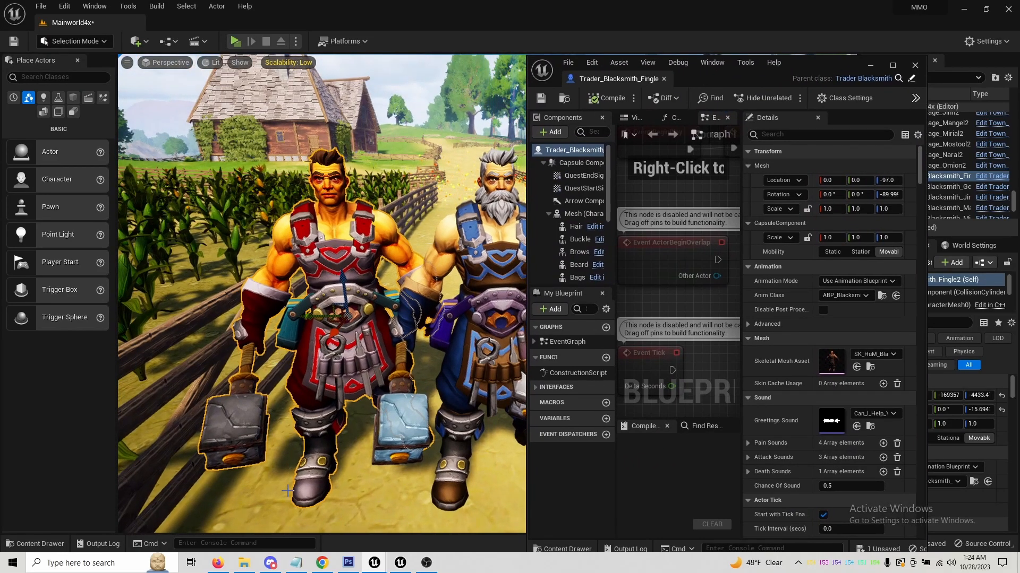
# Open the armor material instance in Element 0 of the blueprint's Mesh component and place its window beside the viewport.
pyautogui.click(892, 65)
pyautogui.click(56, 158)
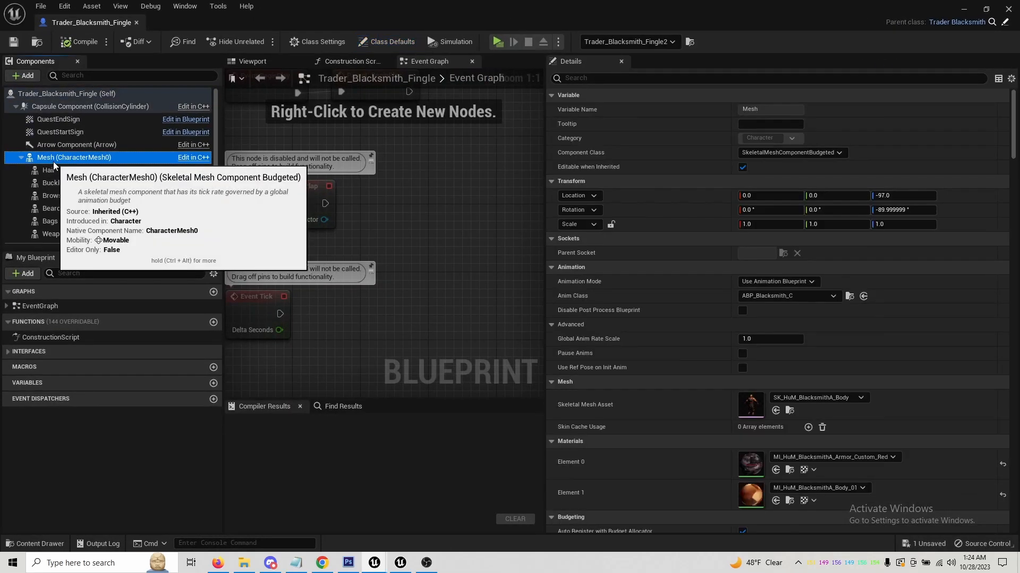
pyautogui.scroll(-3, 704, 387)
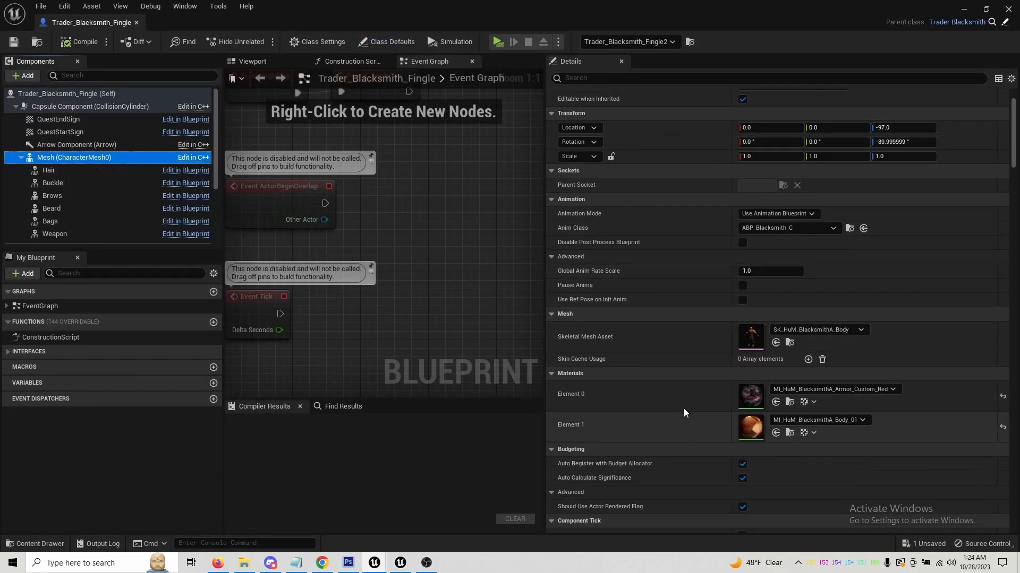
pyautogui.doubleClick(756, 399)
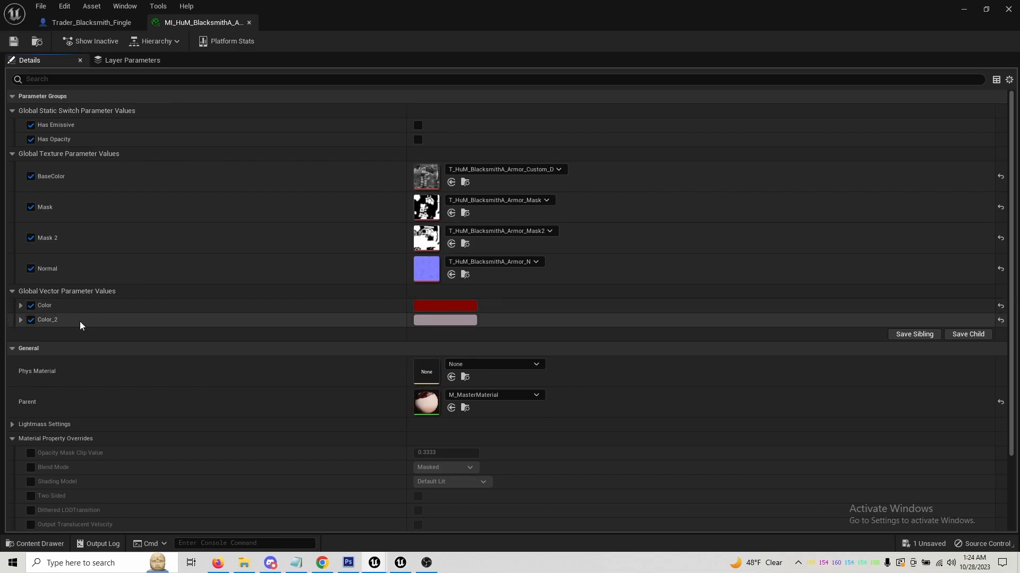
pyautogui.moveTo(537, 8); pyautogui.dragTo(722, 52)
# Try a light orange for the armor material's Color parameter and discard the change.
pyautogui.click(711, 348)
pyautogui.moveTo(801, 372); pyautogui.dragTo(743, 366)
pyautogui.moveTo(862, 366); pyautogui.dragTo(862, 297)
pyautogui.moveTo(769, 392); pyautogui.dragTo(804, 376)
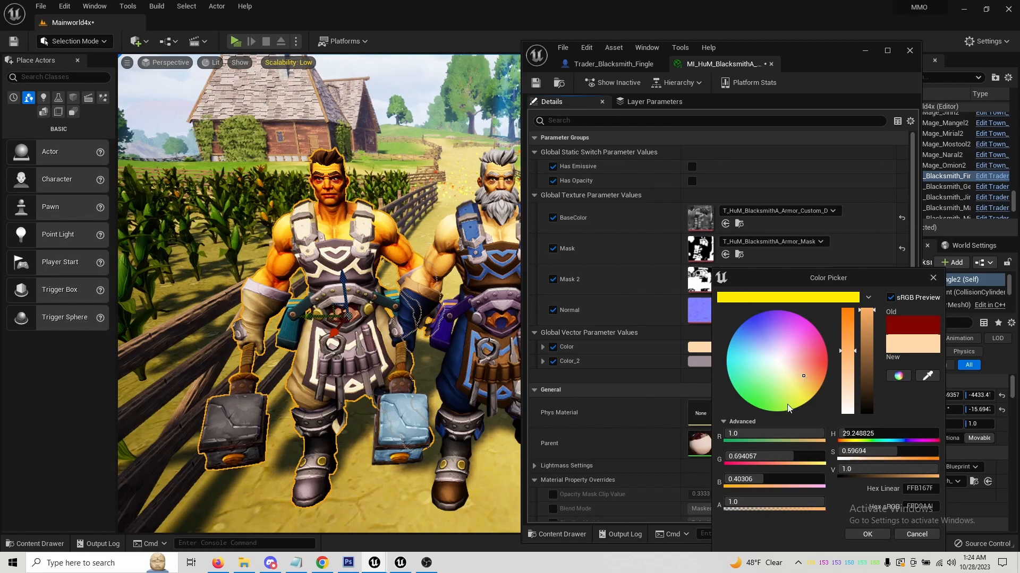
pyautogui.click(922, 534)
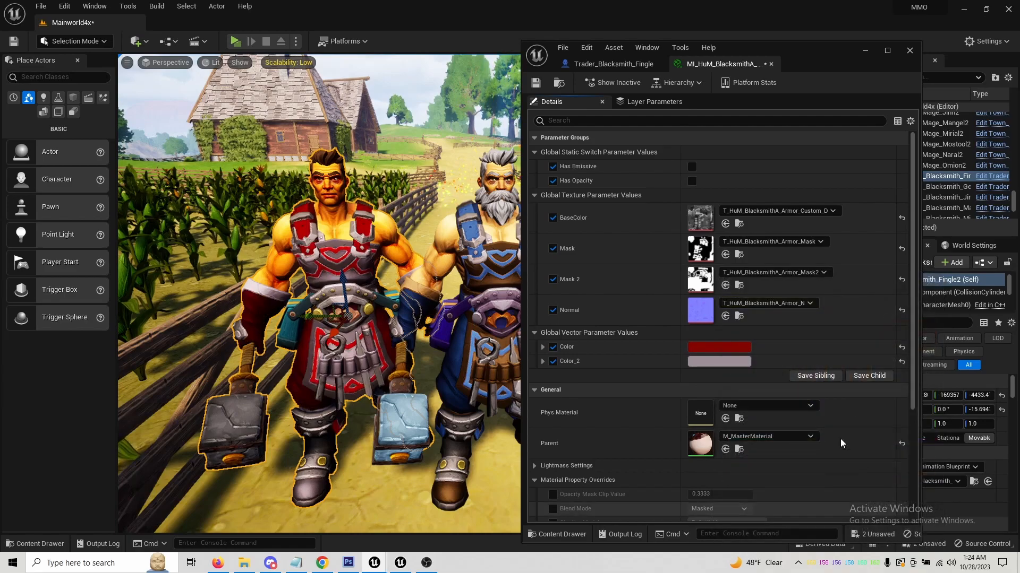
# Try a saturated red for the armor material's Color_2 parameter and discard the change.
pyautogui.click(713, 362)
pyautogui.moveTo(774, 353); pyautogui.dragTo(829, 362)
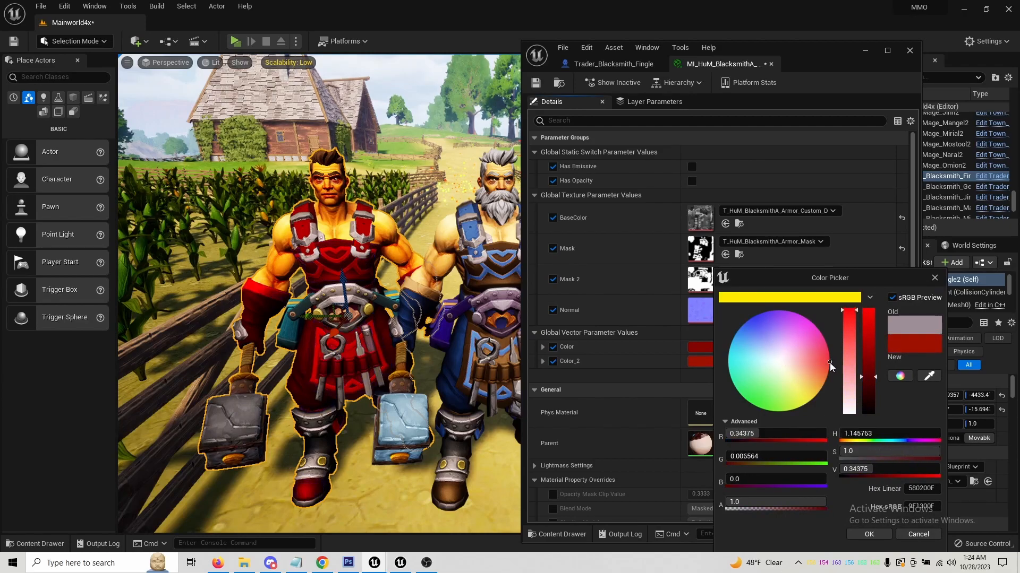
pyautogui.click(911, 535)
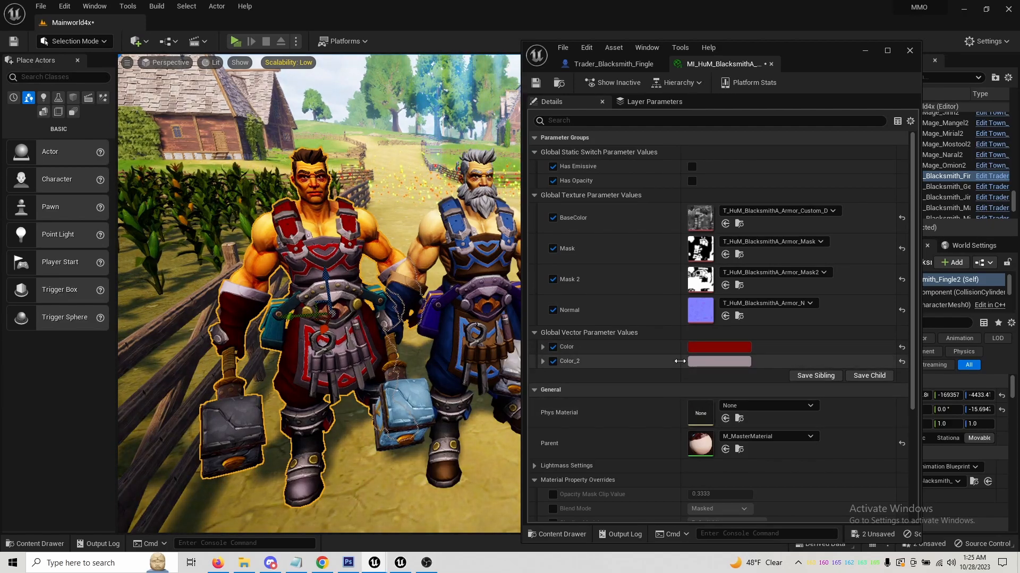
# Return to the blacksmith blueprint, widen its window and open the material instance assigned to the Hair component.
pyautogui.click(636, 65)
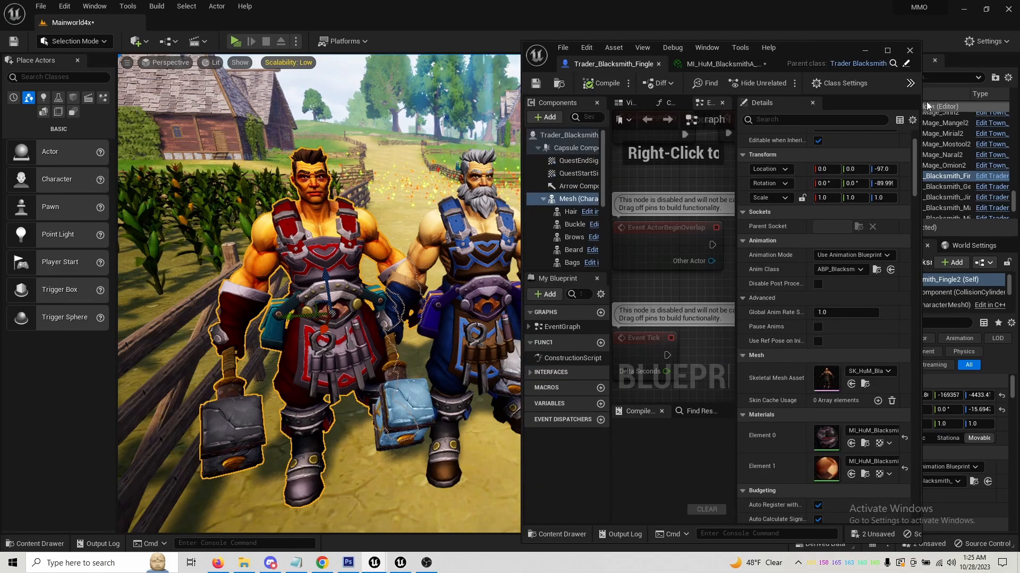
pyautogui.moveTo(921, 94); pyautogui.dragTo(998, 86)
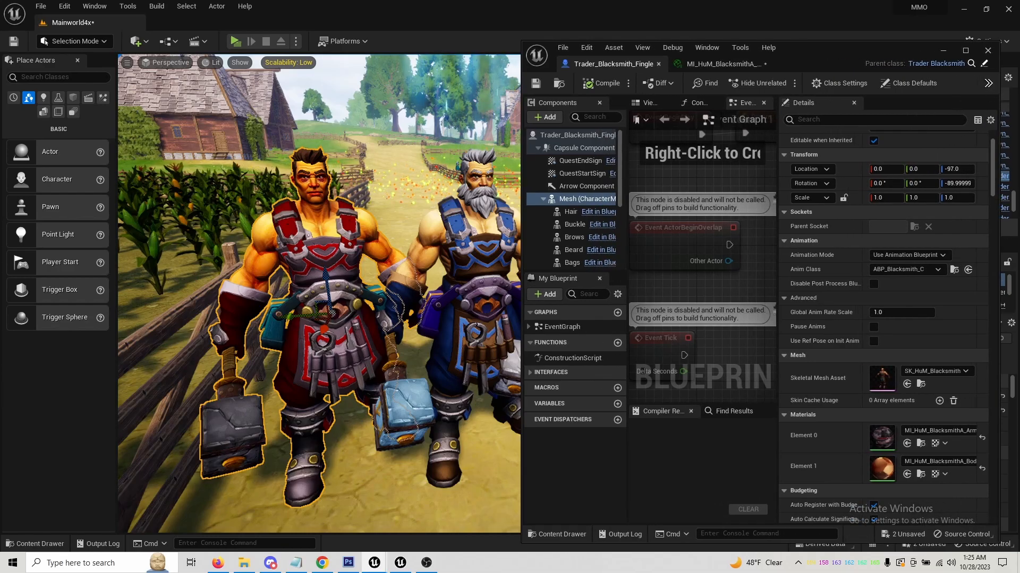
pyautogui.moveTo(333, 313); pyautogui.dragTo(308, 273, button='right')
pyautogui.click(571, 211)
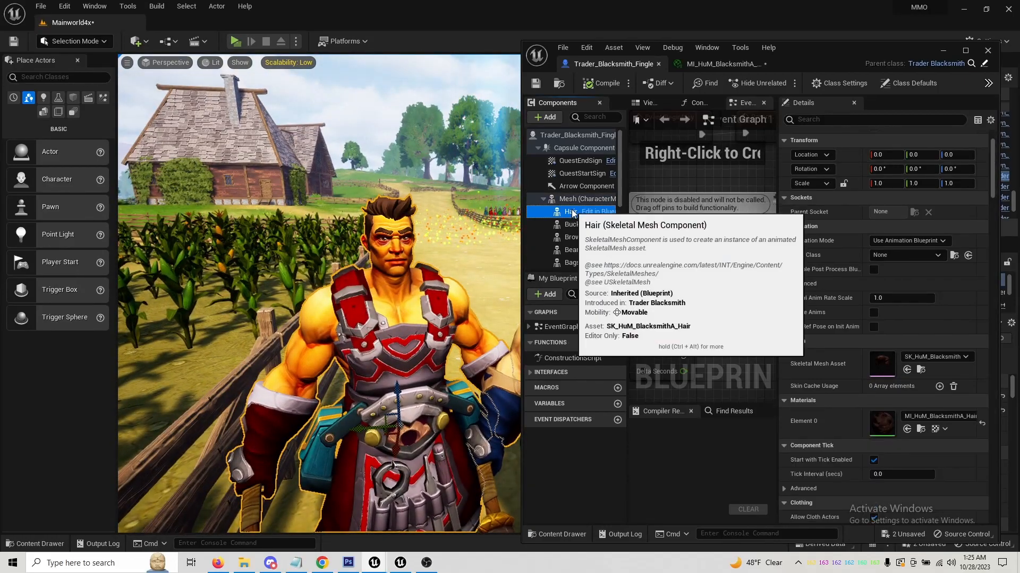
pyautogui.scroll(-1, 836, 400)
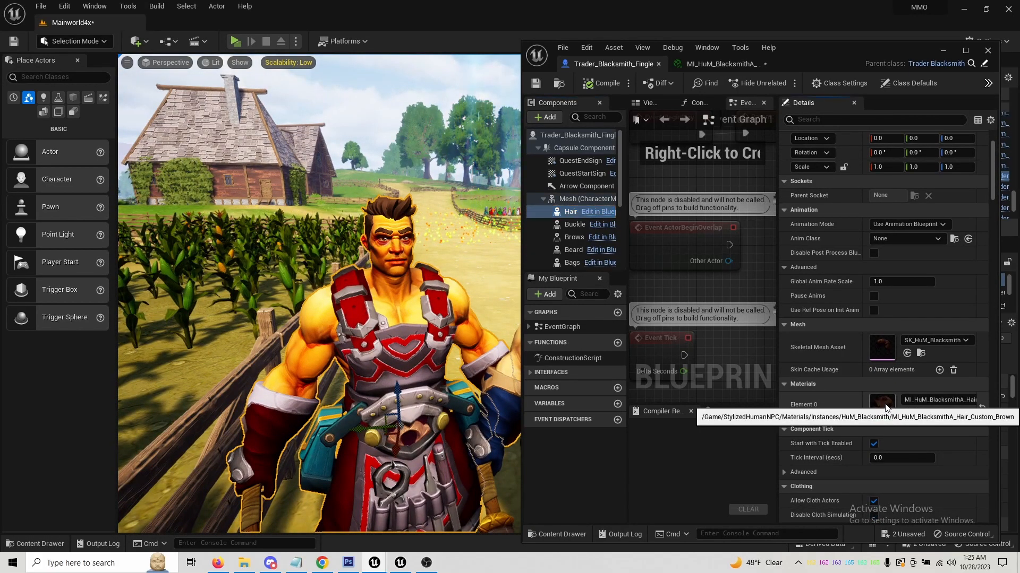
pyautogui.doubleClick(884, 404)
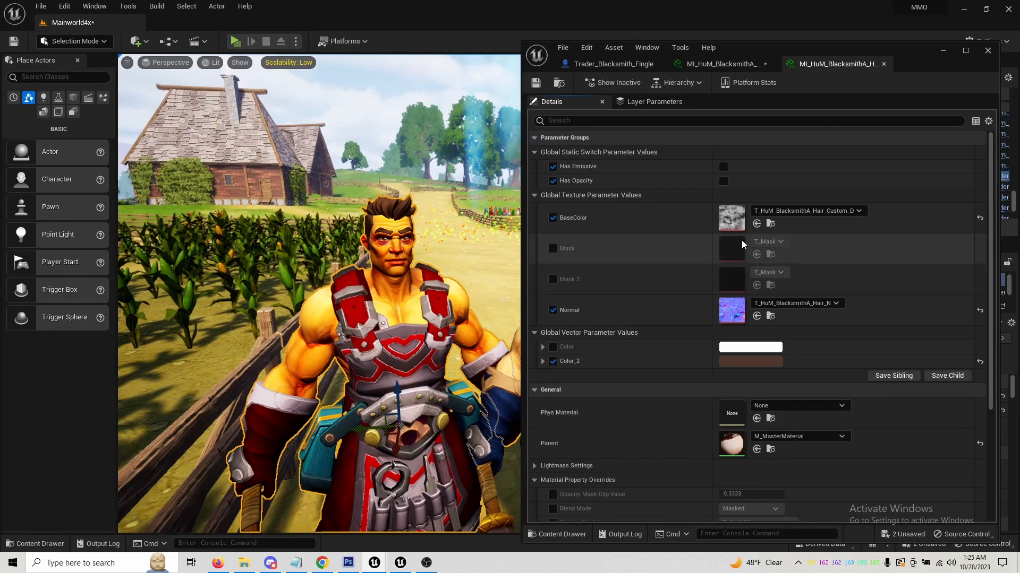
# Try a dark green for the hair material's Color_2 parameter and discard the change.
pyautogui.click(739, 362)
pyautogui.moveTo(784, 387)
pyautogui.mouseDown()
pyautogui.moveTo(793, 303)
pyautogui.moveTo(826, 363)
pyautogui.moveTo(787, 400)
pyautogui.moveTo(766, 349)
pyautogui.moveTo(788, 387)
pyautogui.moveTo(785, 407)
pyautogui.mouseUp()
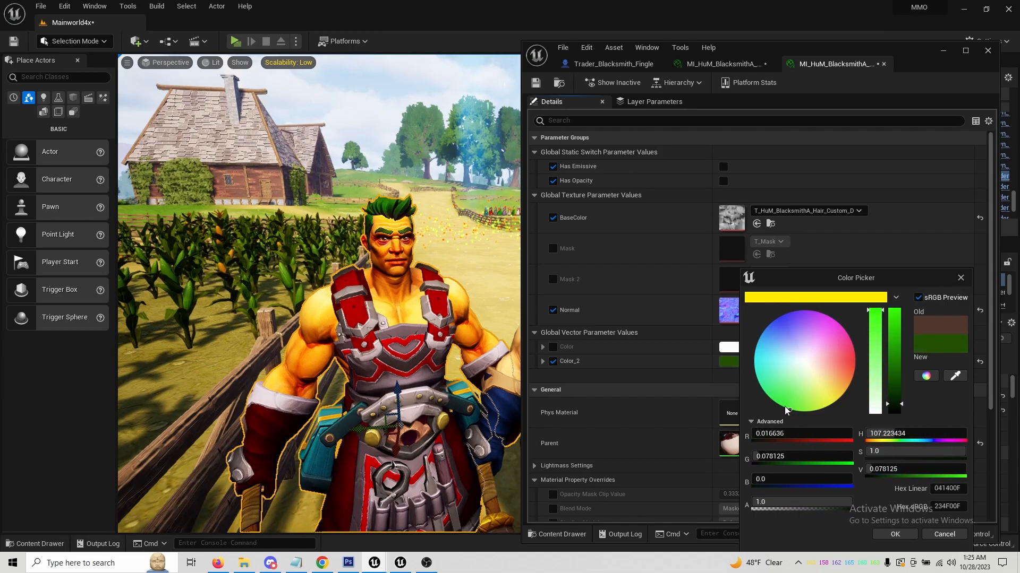
pyautogui.click(933, 535)
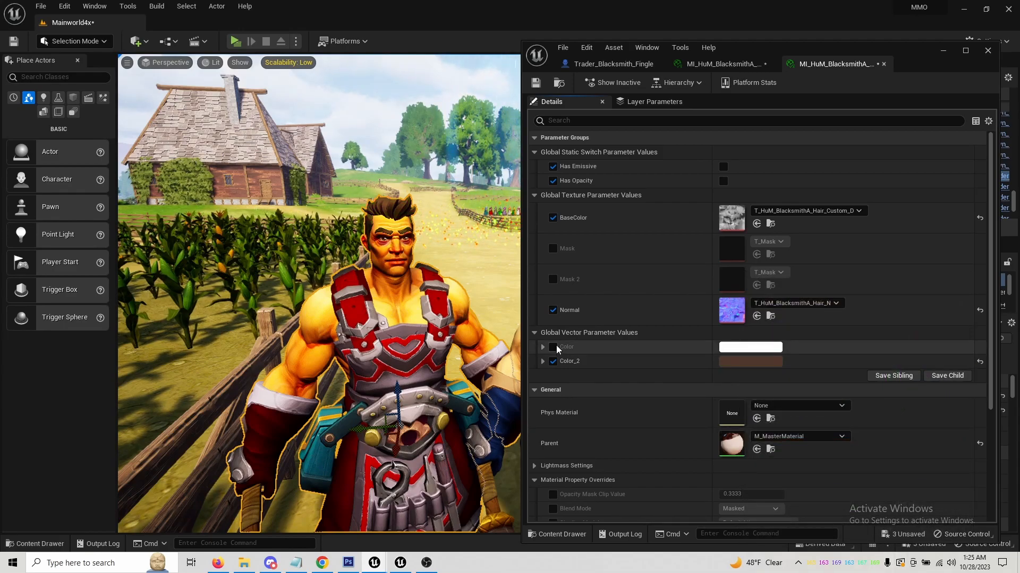
# Try a light violet for the hair material's Color parameter and discard the color change.
pyautogui.click(743, 350)
pyautogui.moveTo(791, 343)
pyautogui.mouseDown()
pyautogui.moveTo(845, 384)
pyautogui.moveTo(768, 370)
pyautogui.moveTo(776, 384)
pyautogui.moveTo(750, 338)
pyautogui.moveTo(796, 335)
pyautogui.mouseUp()
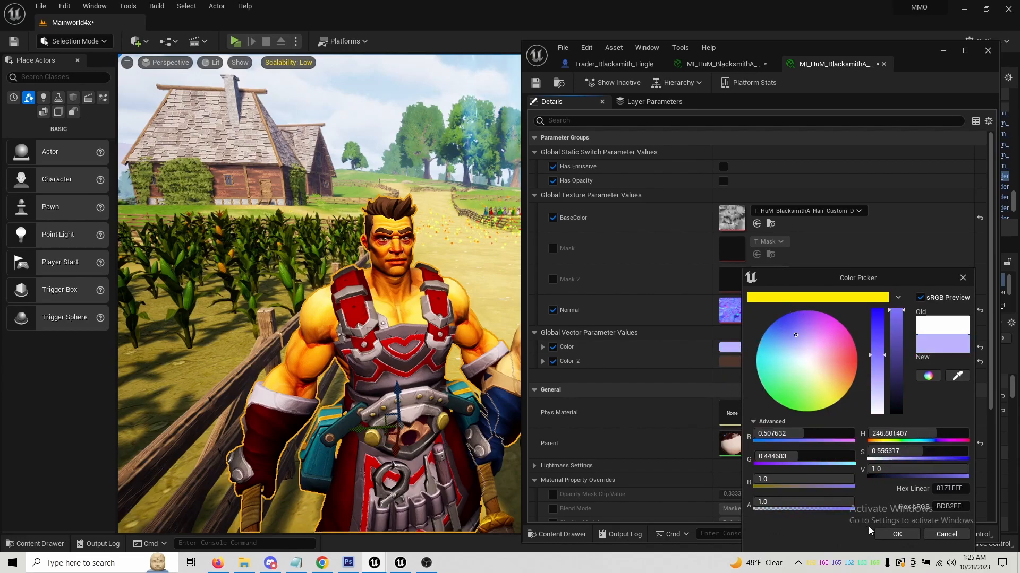
pyautogui.click(945, 535)
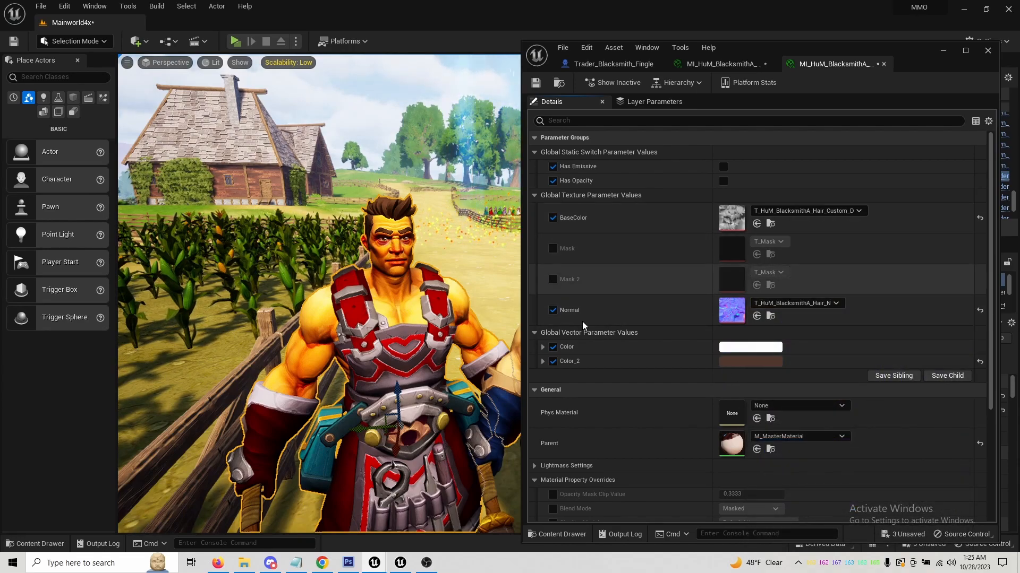
# Look over the neighboring blacksmiths, close the hair material instance and return to the armor material instance.
pyautogui.moveTo(374, 324); pyautogui.dragTo(350, 353, button='right')
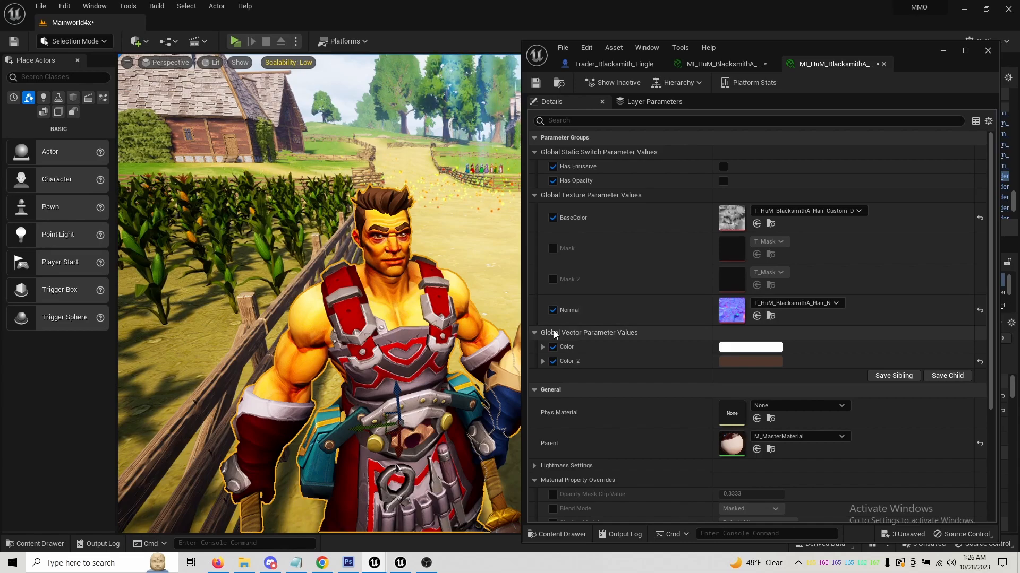
pyautogui.moveTo(319, 297); pyautogui.dragTo(382, 297, button='right')
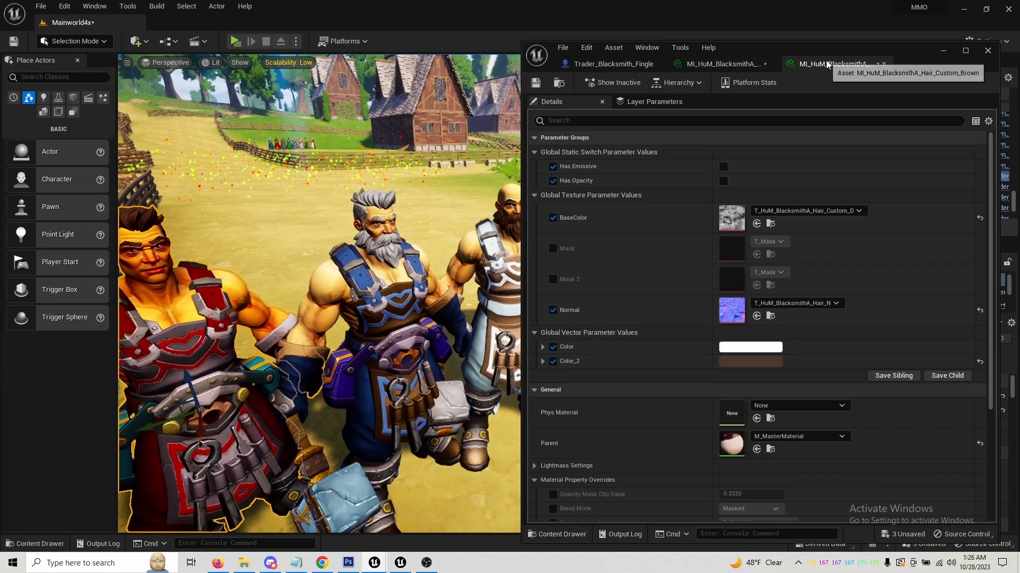
pyautogui.click(762, 65)
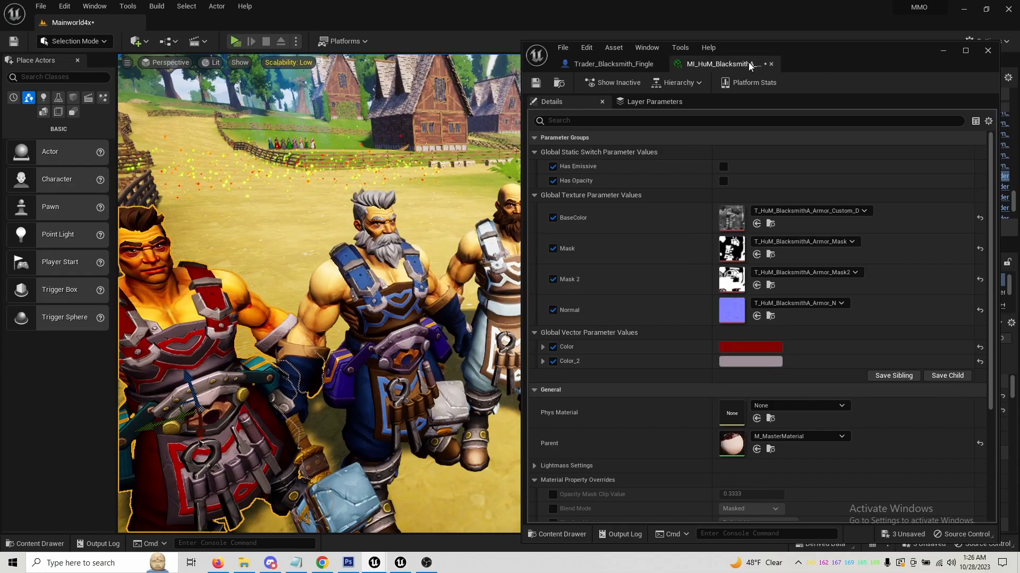
# Close the armor material instance and the blacksmith blueprint, and go to the row of women in colored dresses.
pyautogui.click(748, 62)
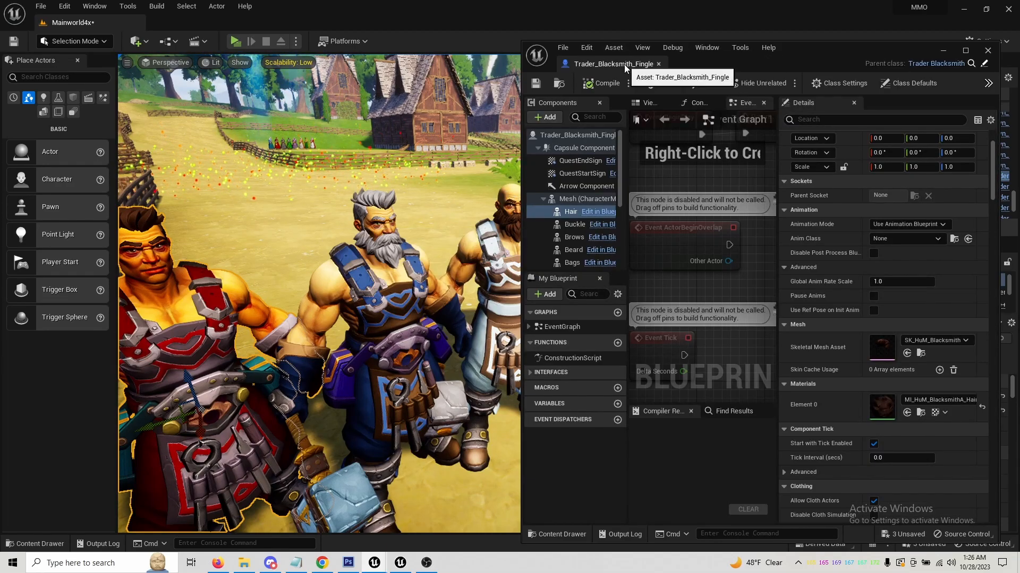
pyautogui.click(659, 64)
pyautogui.moveTo(457, 244)
pyautogui.mouseDown(button='right')
pyautogui.moveTo(510, 244)
pyautogui.moveTo(457, 247)
pyautogui.mouseUp(button='right')
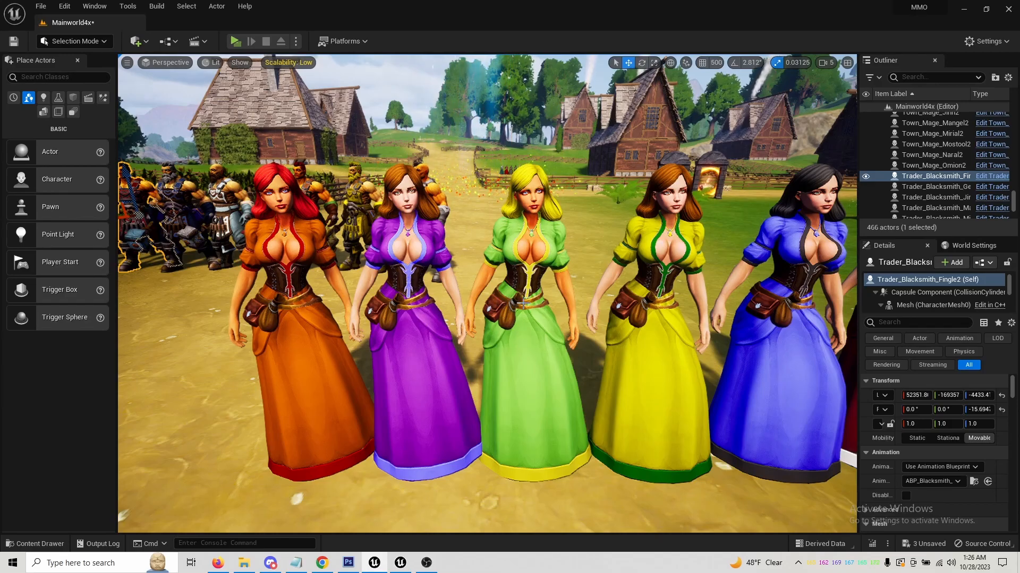
# Look along the row of women villagers to compare their differently colored dresses, trims and hair.
pyautogui.press('d')
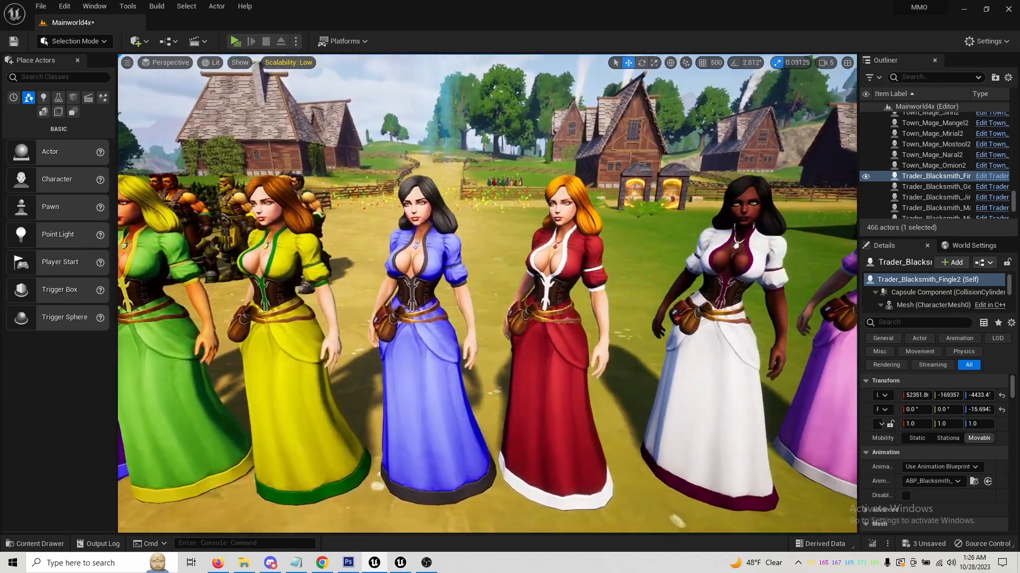
pyautogui.press('d')
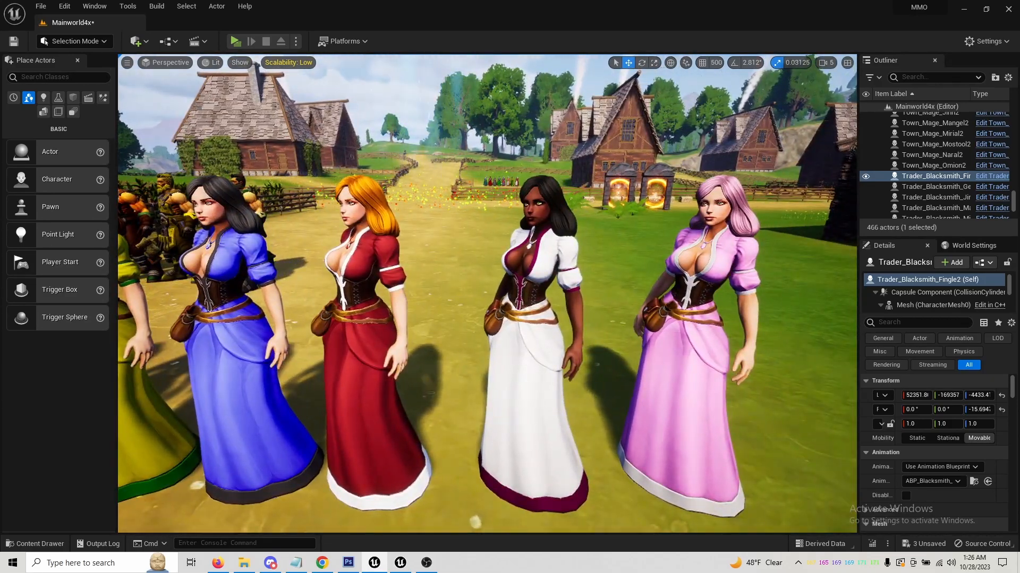
pyautogui.press('a')
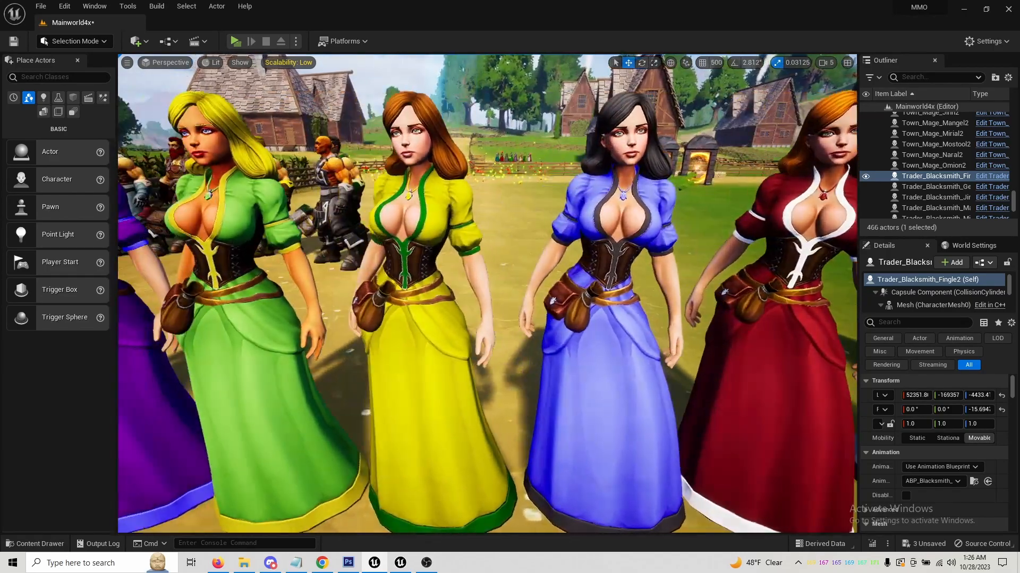
pyautogui.press('a')
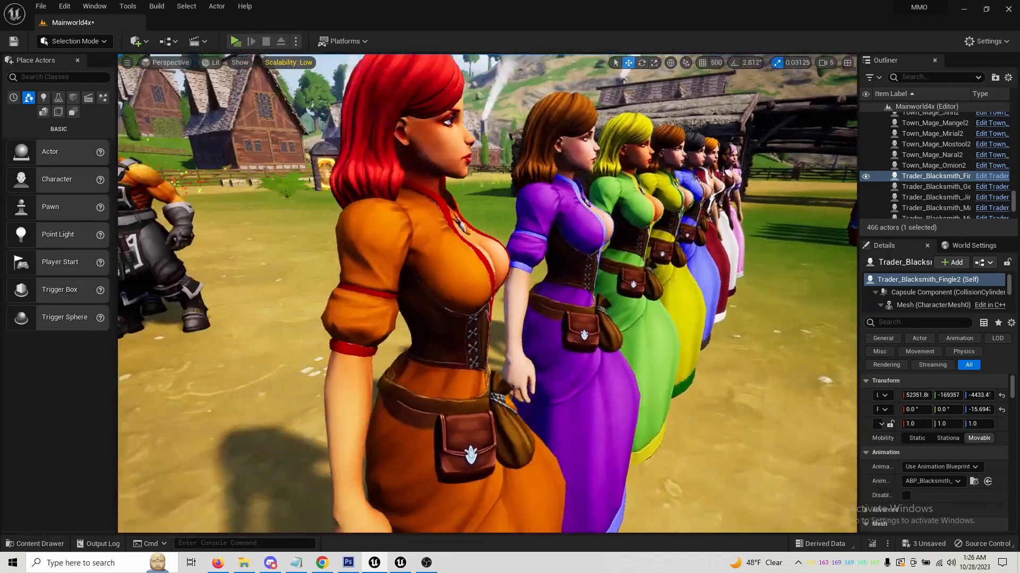
pyautogui.moveTo(533, 322); pyautogui.dragTo(533, 323, button='right')
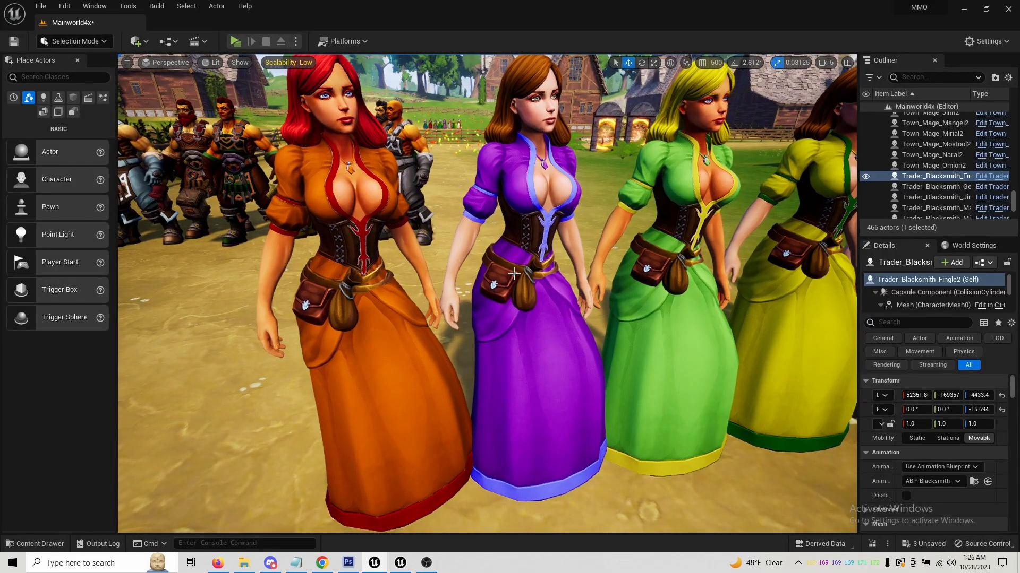
pyautogui.moveTo(494, 293); pyautogui.dragTo(462, 289, button='right')
pyautogui.press('s')
pyautogui.press('d')
pyautogui.moveTo(533, 340); pyautogui.dragTo(533, 341, button='right')
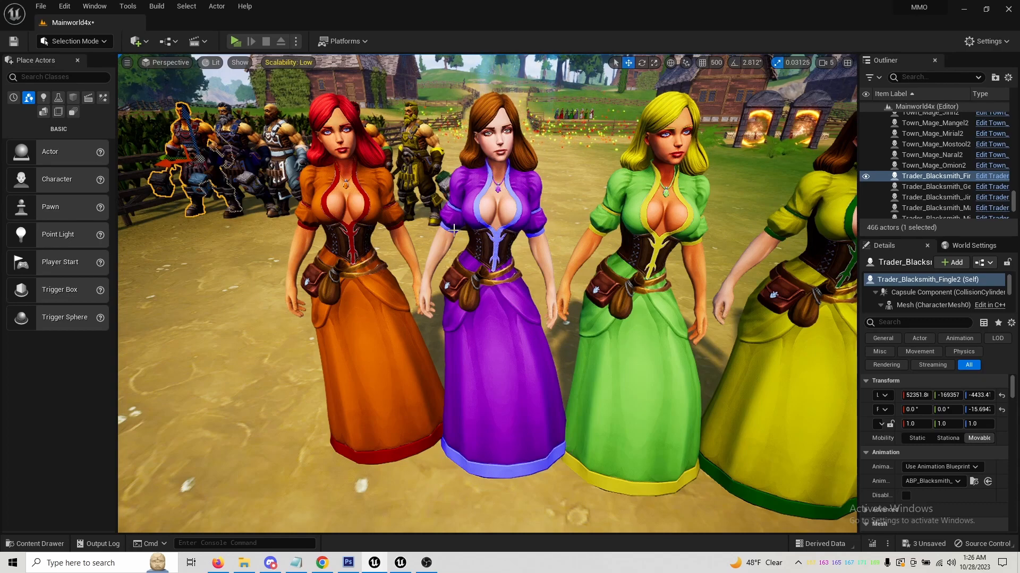
# Examine the purple-dressed woman's necklace and collar trim up close.
pyautogui.moveTo(476, 171); pyautogui.dragTo(477, 172, button='right')
pyautogui.press('w')
pyautogui.scroll(5, 472, 264)
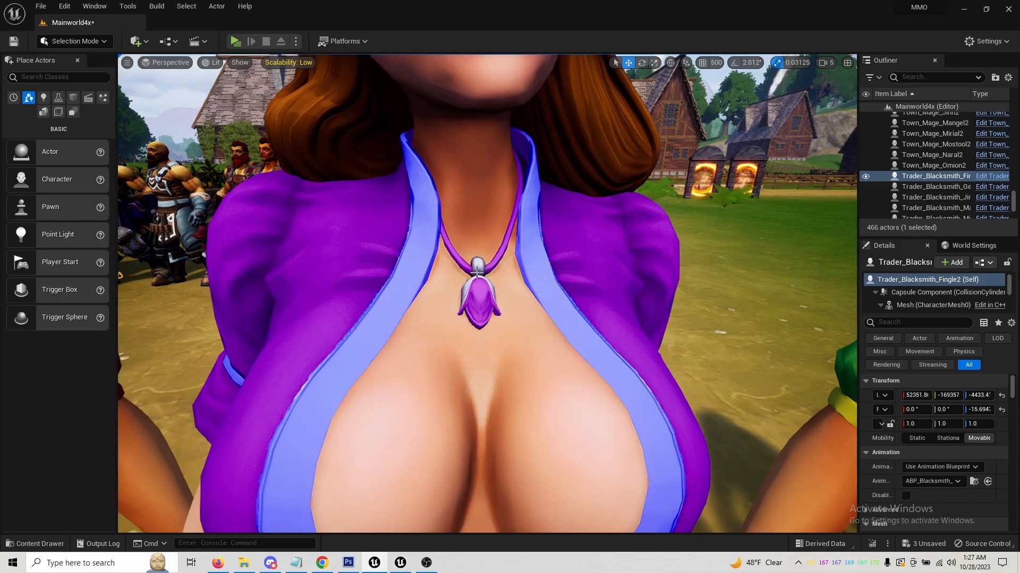
pyautogui.scroll(-5, 481, 312)
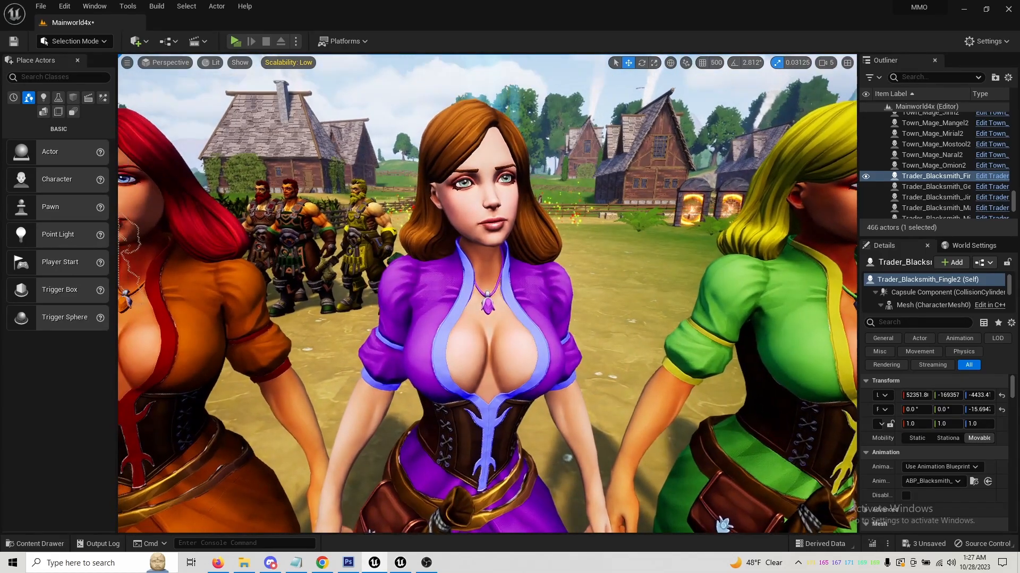
pyautogui.scroll(2, 481, 311)
pyautogui.scroll(4, 481, 312)
pyautogui.scroll(-5, 481, 311)
# Examine the purple dress's sleeve bands, corset trim and belt up close.
pyautogui.moveTo(481, 311)
pyautogui.mouseDown(button='right')
pyautogui.moveTo(481, 350)
pyautogui.moveTo(467, 319)
pyautogui.mouseUp(button='right')
pyautogui.press('w')
pyautogui.moveTo(501, 191)
pyautogui.mouseDown(button='right')
pyautogui.moveTo(489, 196)
pyautogui.moveTo(500, 191)
pyautogui.mouseUp(button='right')
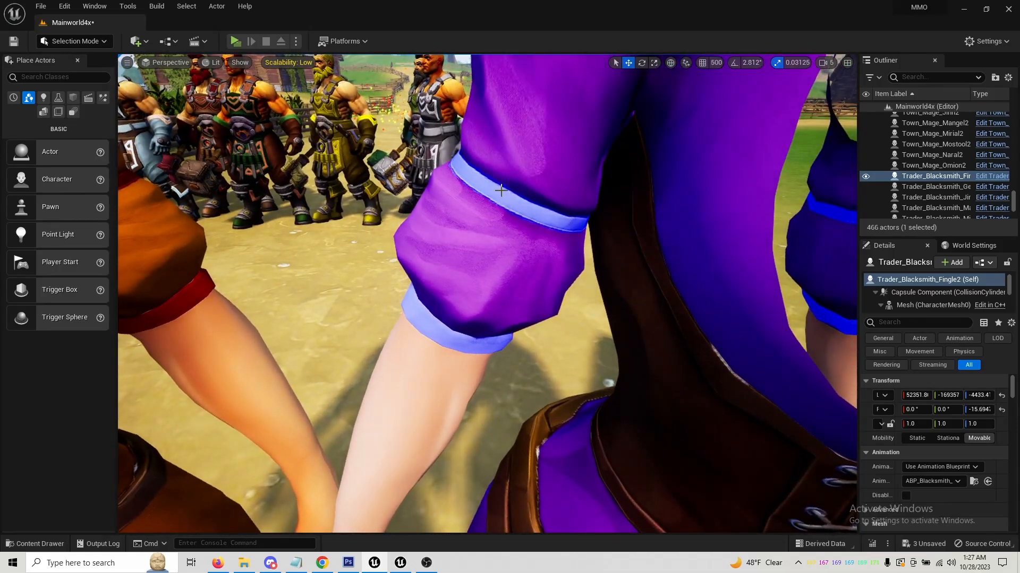
pyautogui.scroll(-4, 547, 234)
pyautogui.moveTo(547, 235); pyautogui.dragTo(547, 262, button='right')
pyautogui.scroll(2, 547, 263)
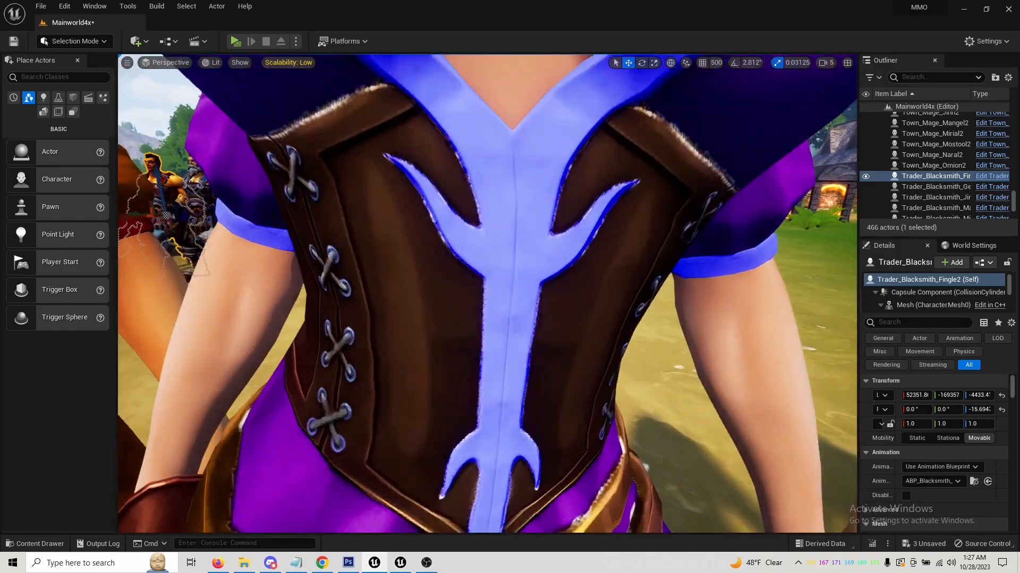
pyautogui.scroll(-4, 547, 263)
pyautogui.moveTo(547, 262); pyautogui.dragTo(531, 284, button='right')
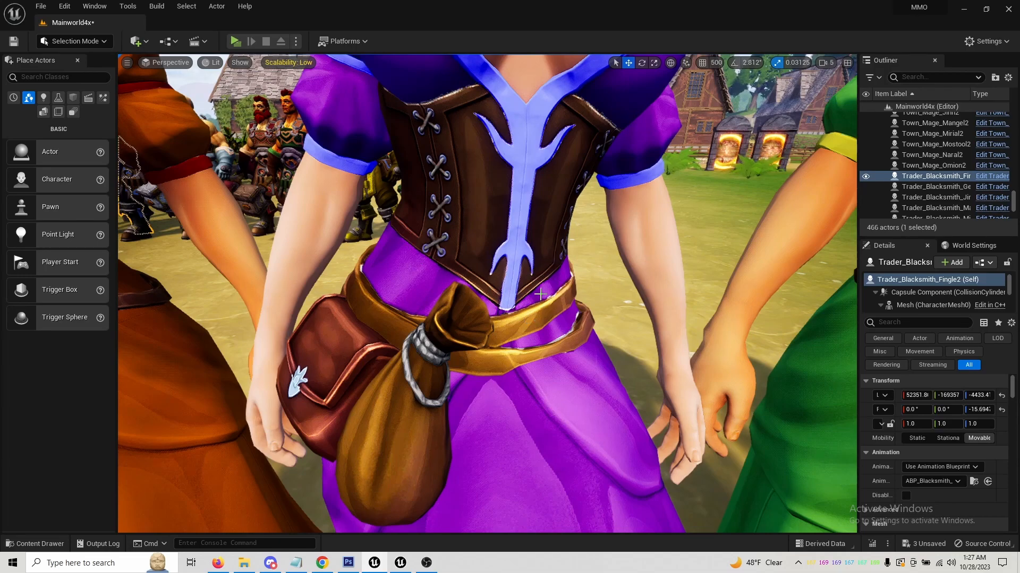
pyautogui.scroll(-5, 488, 294)
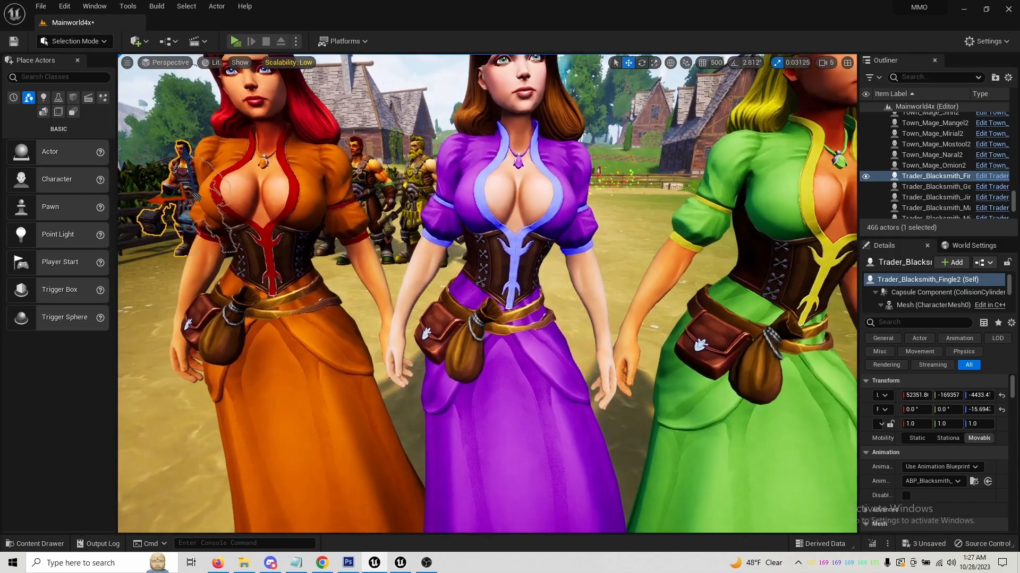
# Examine the yellow-dressed woman's green corset trim up close and compare it with the whole row of villagers.
pyautogui.scroll(-3, 487, 293)
pyautogui.moveTo(487, 294); pyautogui.dragTo(541, 294, button='middle')
pyautogui.scroll(-2, 488, 294)
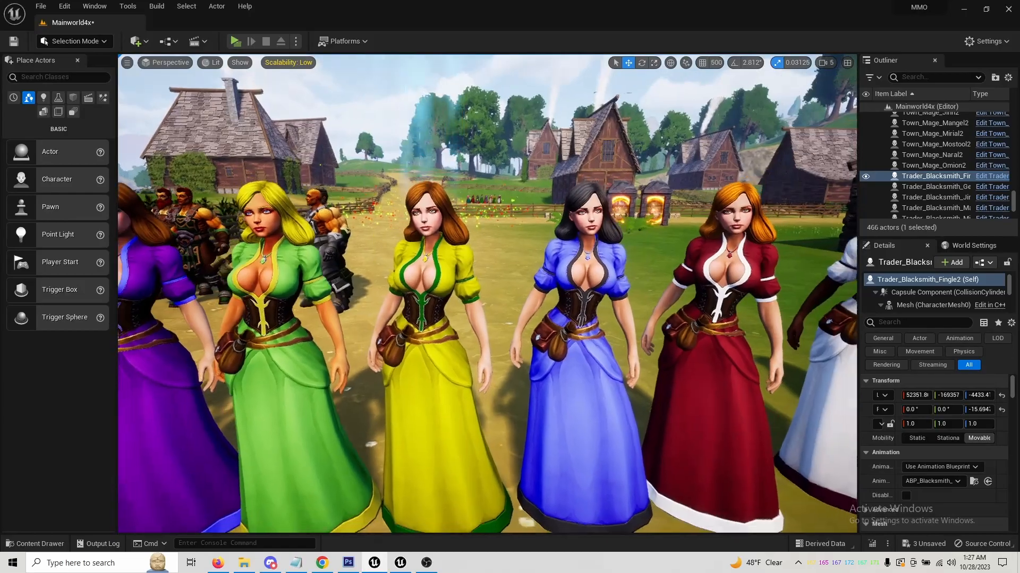
pyautogui.scroll(6, 487, 294)
pyautogui.scroll(6, 487, 294)
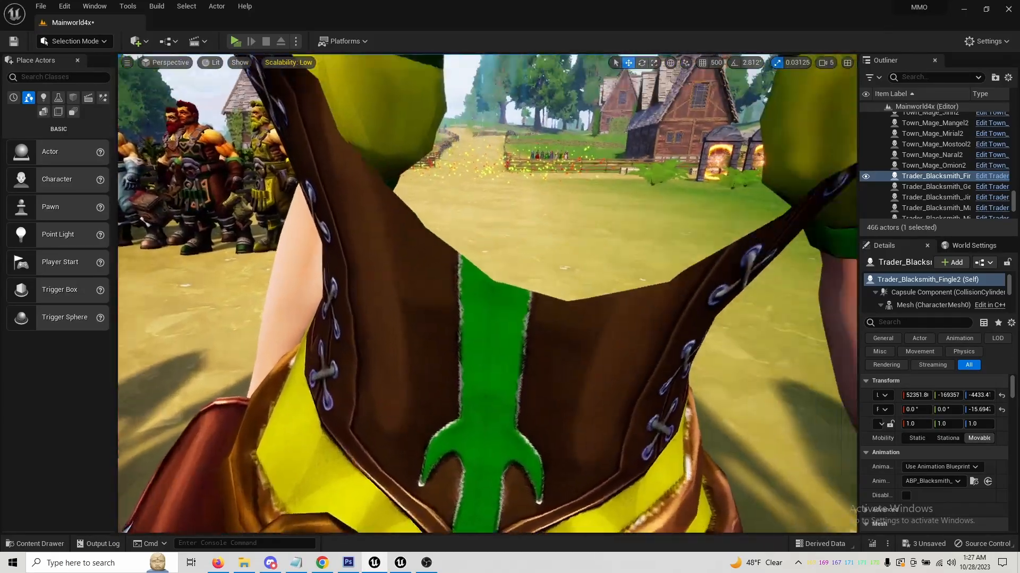
pyautogui.scroll(-3, 487, 294)
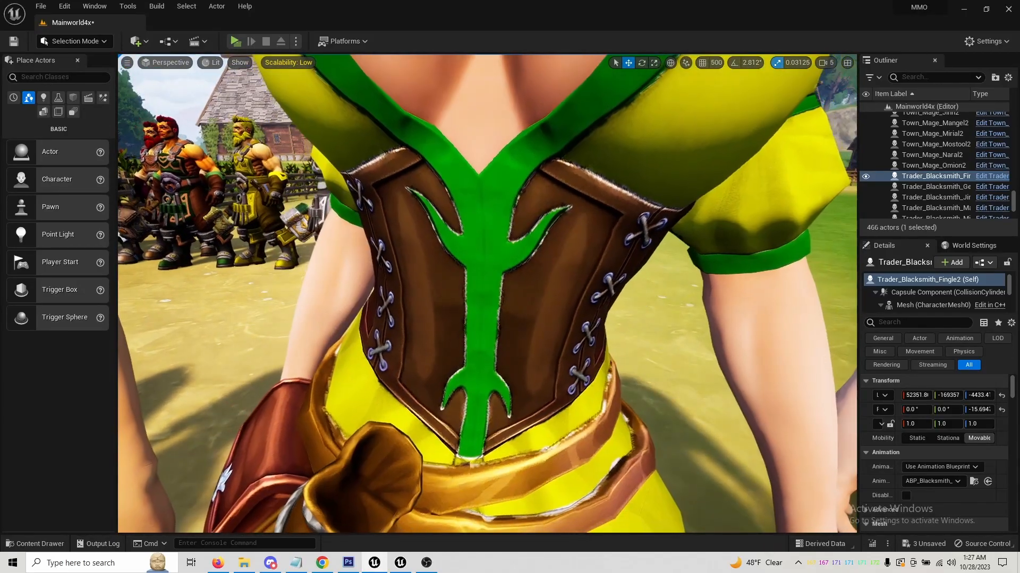
pyautogui.scroll(-2, 488, 294)
pyautogui.scroll(-3, 532, 362)
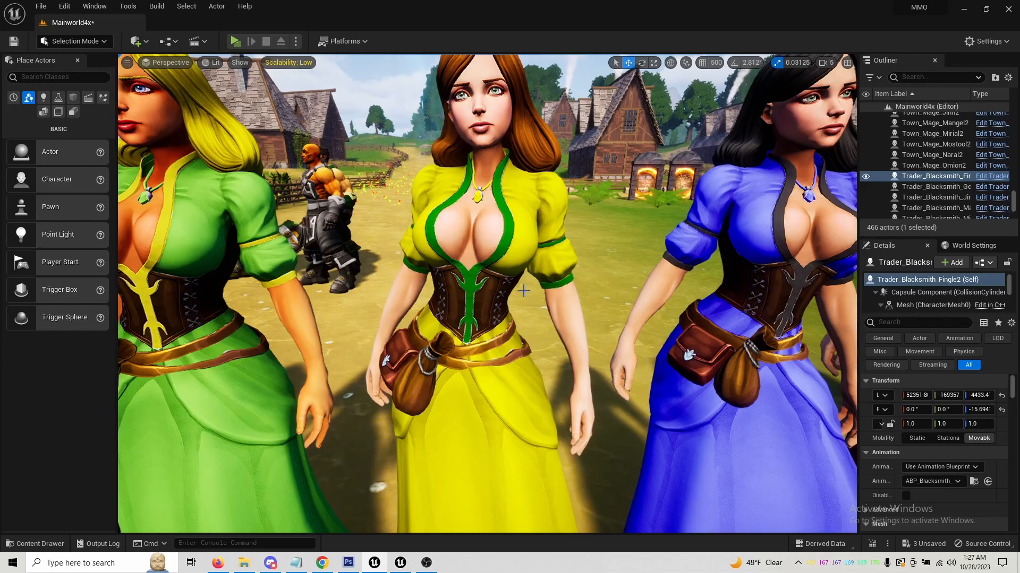
pyautogui.scroll(-10, 525, 301)
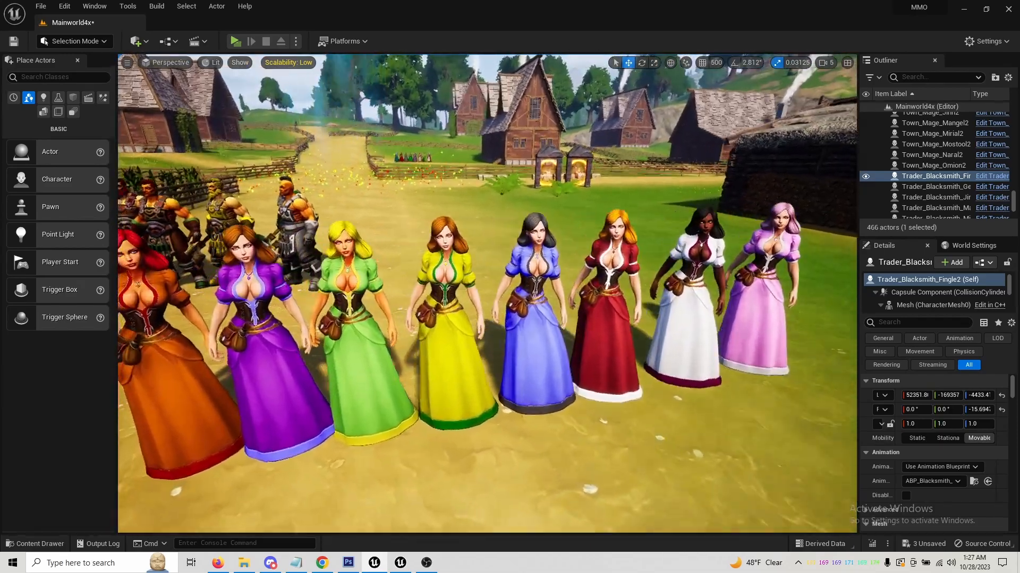
# Select the trader in the red dress and open her blueprint in the full blueprint editor.
pyautogui.press('w')
pyautogui.moveTo(705, 341); pyautogui.dragTo(706, 341, button='right')
pyautogui.press('d')
pyautogui.click(705, 341)
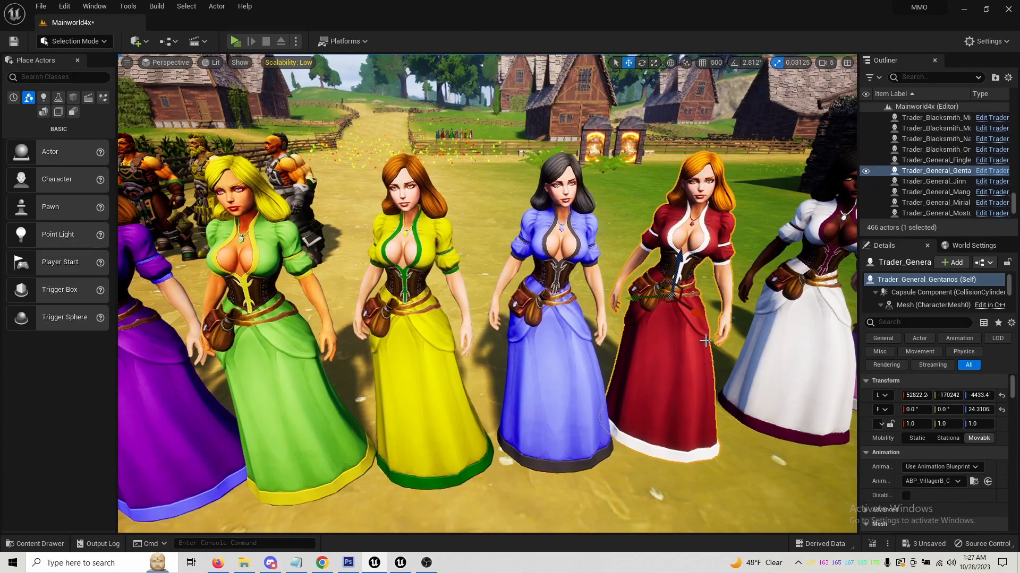
pyautogui.click(991, 171)
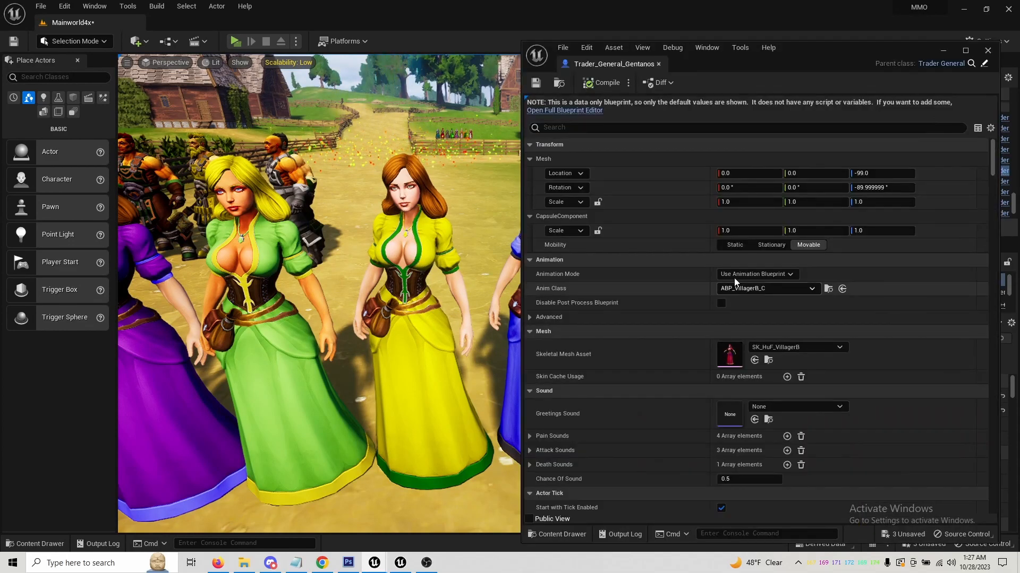
pyautogui.click(573, 112)
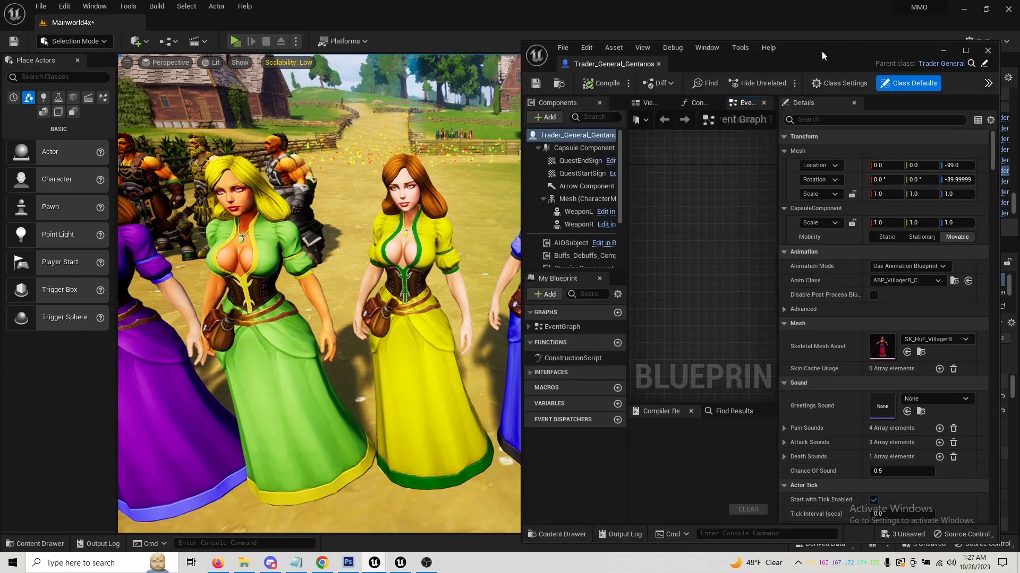
# Move the blueprint window clear of the character and open the armor material instance assigned to the Mesh component's Element 1.
pyautogui.moveTo(821, 51); pyautogui.dragTo(337, 52)
pyautogui.click(87, 197)
pyautogui.scroll(-3, 401, 454)
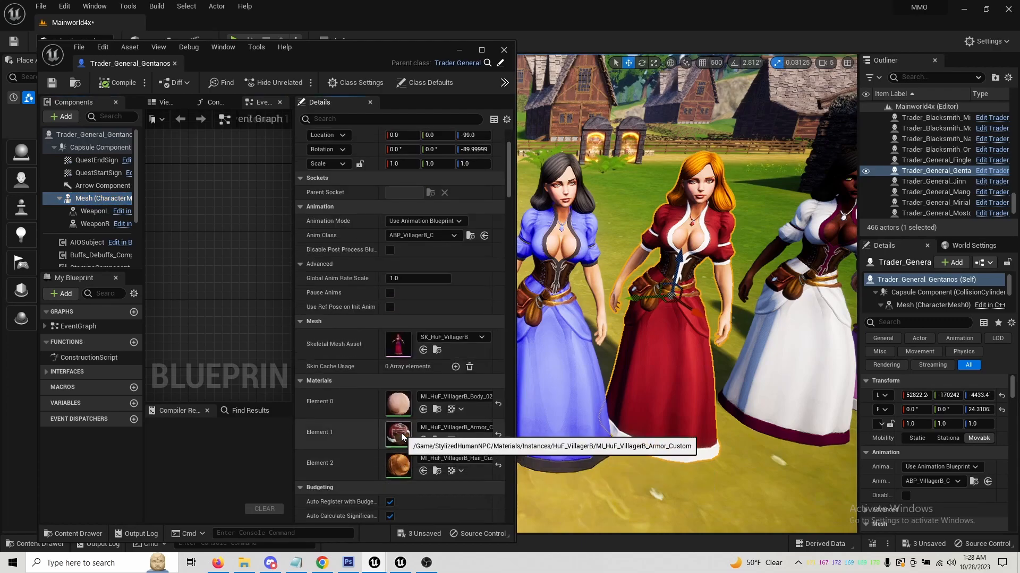
pyautogui.doubleClick(400, 432)
# Change the armor material's Color parameter to pure white, with R, G and B at 1.0.
pyautogui.click(269, 347)
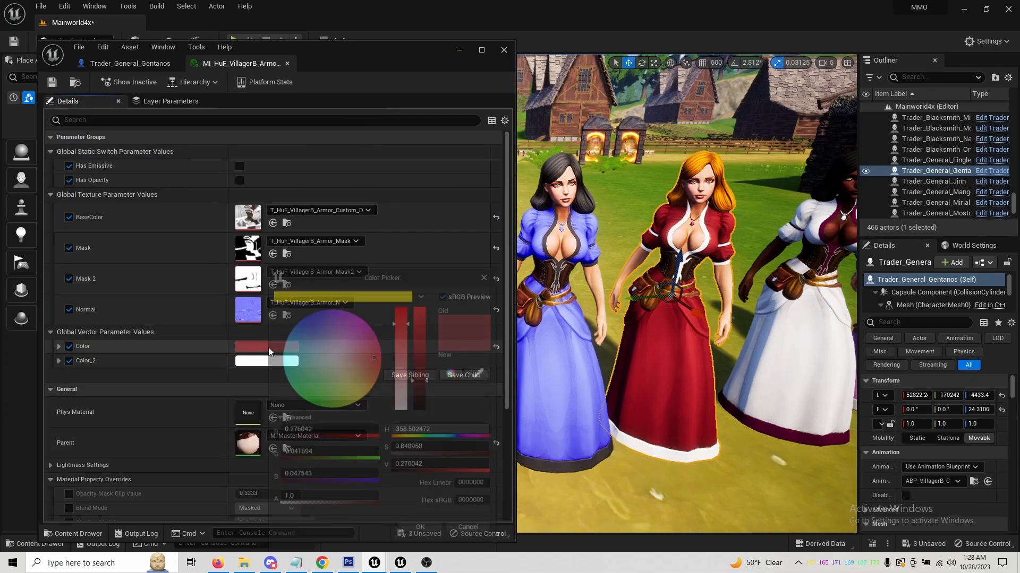
pyautogui.click(368, 382)
pyautogui.moveTo(368, 382); pyautogui.dragTo(336, 361)
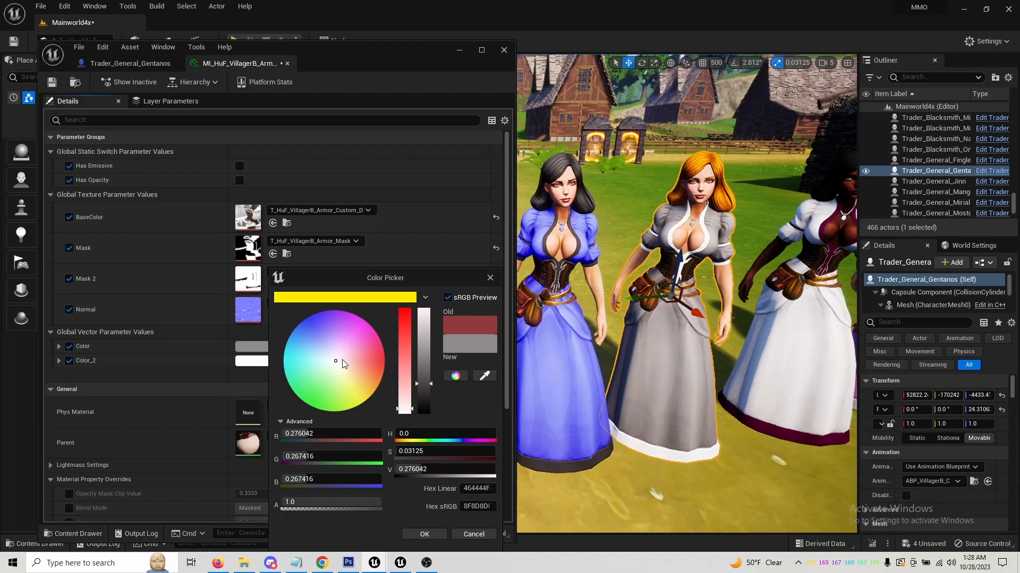
pyautogui.moveTo(425, 377); pyautogui.dragTo(425, 311)
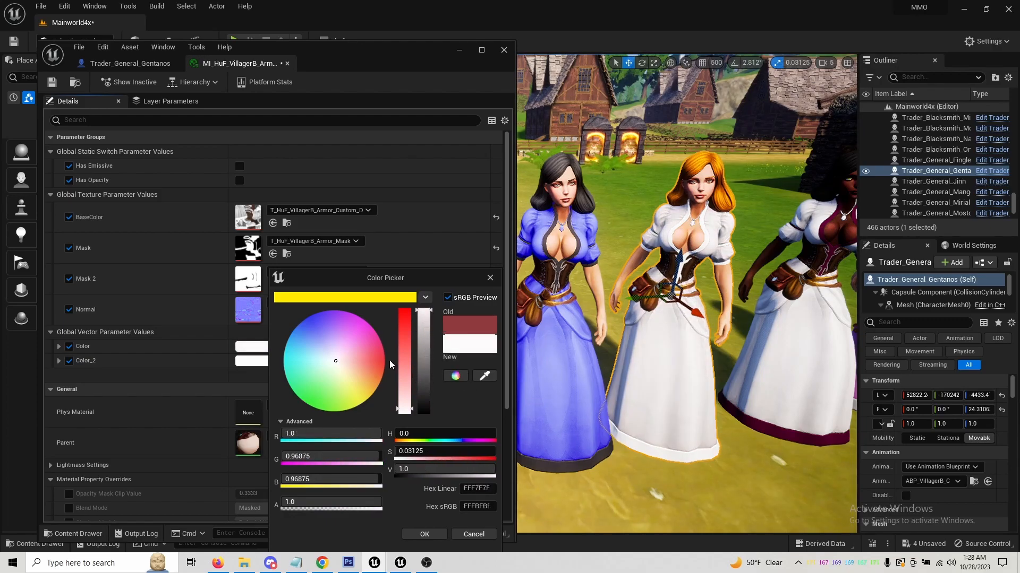
pyautogui.moveTo(400, 404); pyautogui.dragTo(402, 427)
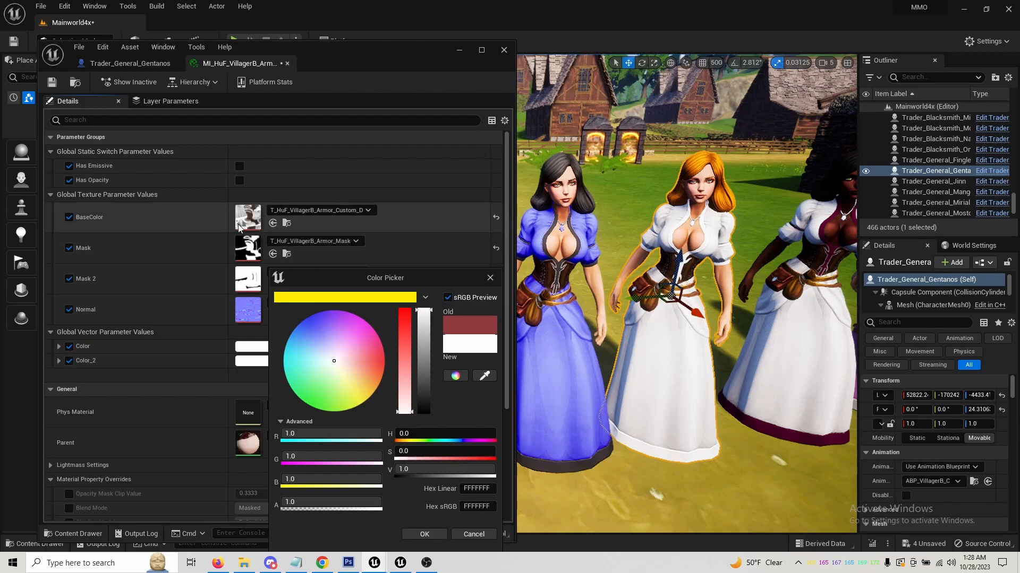
pyautogui.press('Escape')
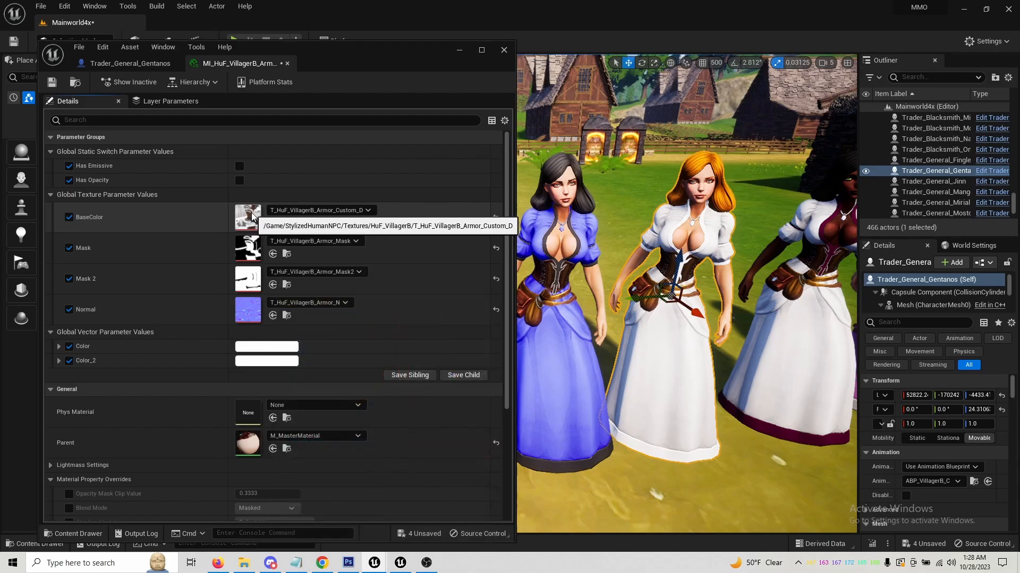
# Inspect the armor's BaseColor texture, and close the texture, the material instance and the trader's blueprint.
pyautogui.doubleClick(251, 221)
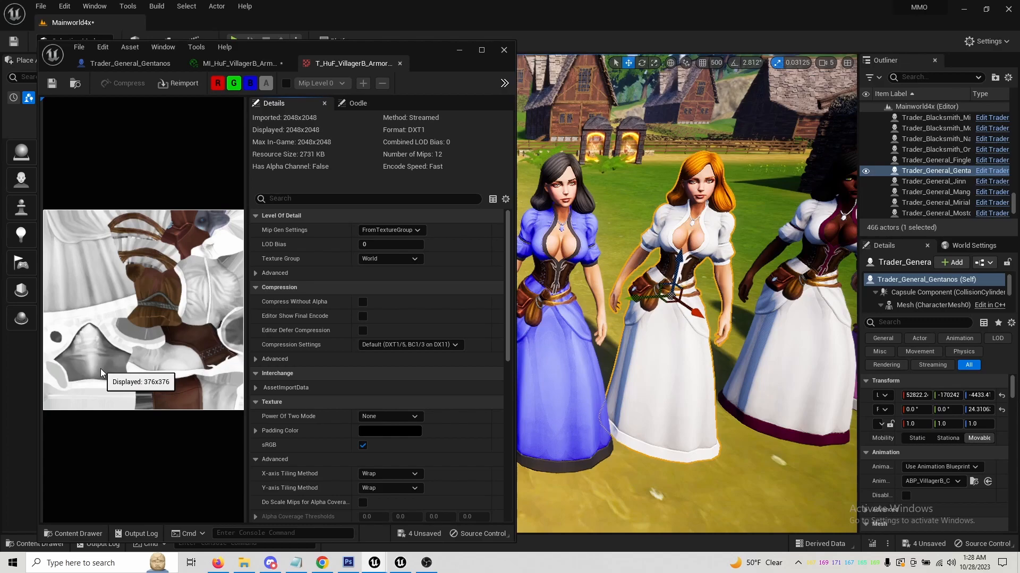
pyautogui.middleClick(346, 65)
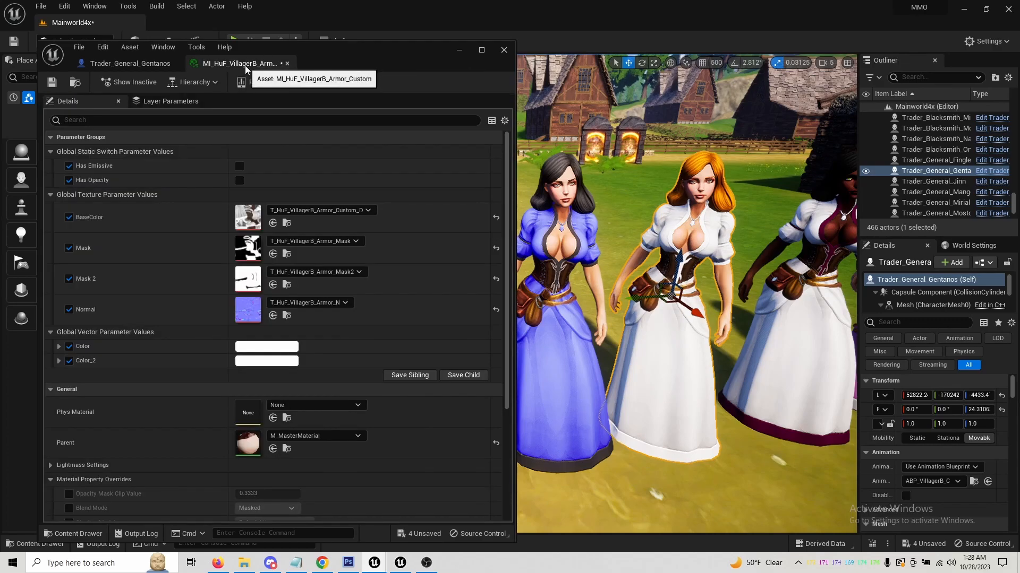
pyautogui.click(287, 63)
pyautogui.middleClick(151, 64)
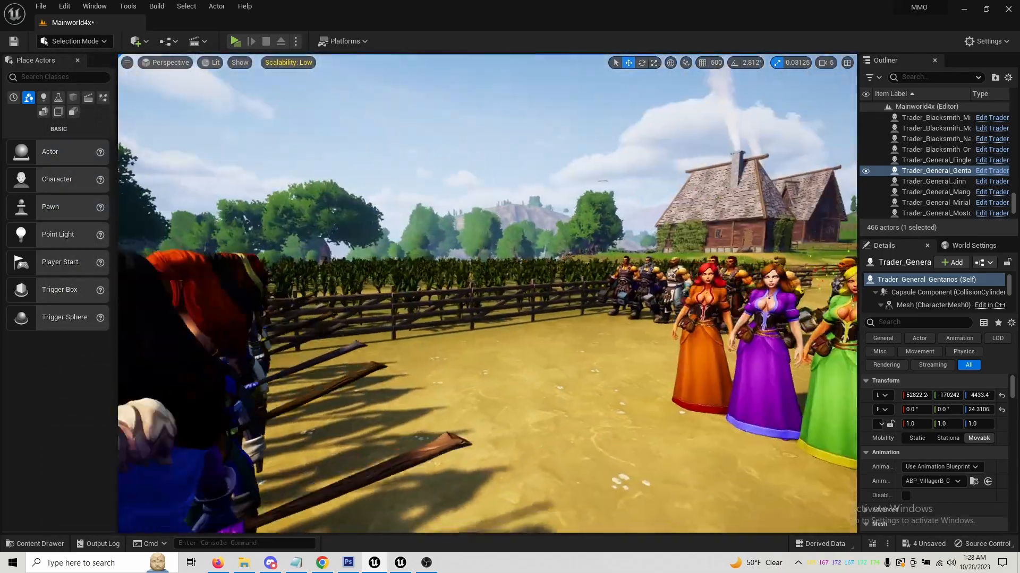
# Look over the row of female mages and examine the red-haired mage's outfit up close.
pyautogui.moveTo(487, 318); pyautogui.dragTo(619, 338, button='right')
pyautogui.press('a')
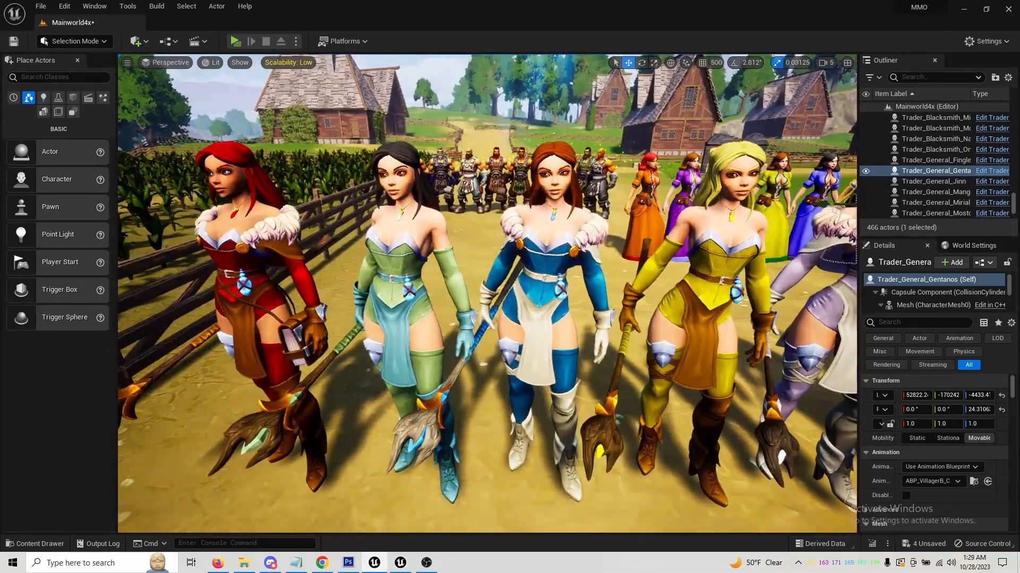
pyautogui.press('a')
pyautogui.moveTo(336, 269); pyautogui.dragTo(337, 269, button='right')
pyautogui.press('w')
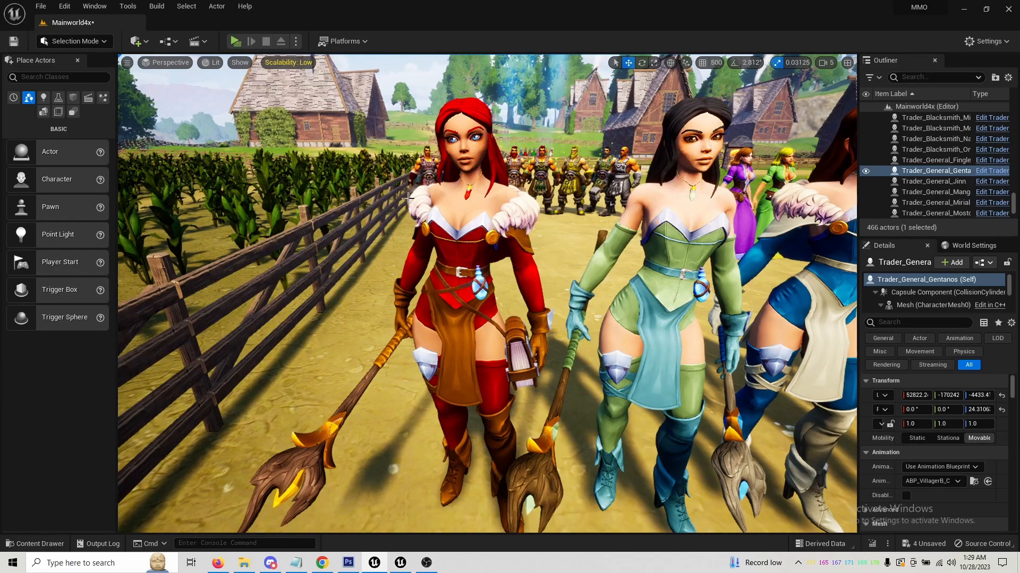
pyautogui.moveTo(495, 315); pyautogui.dragTo(471, 225, button='right')
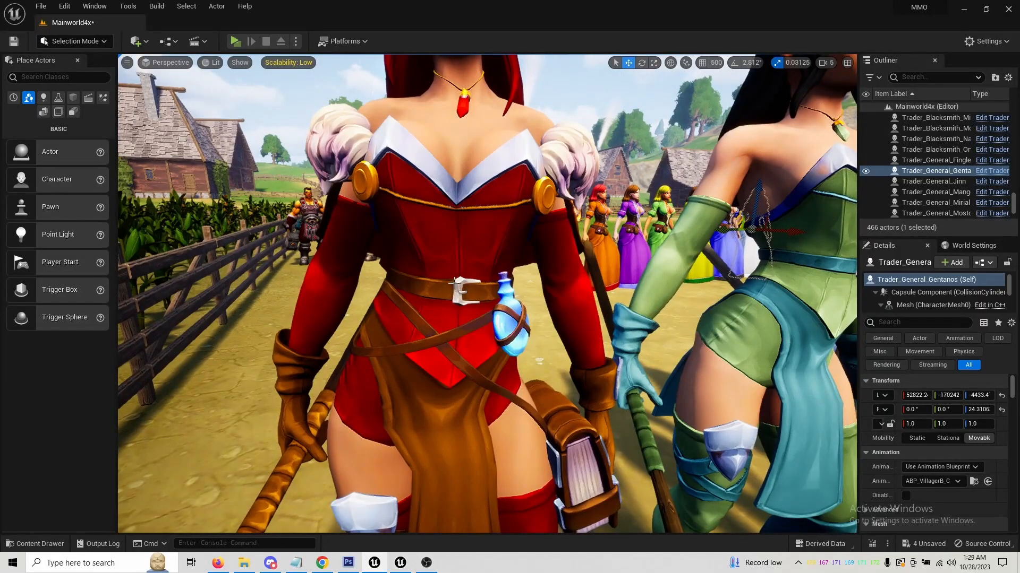
pyautogui.moveTo(470, 284); pyautogui.dragTo(457, 287, button='right')
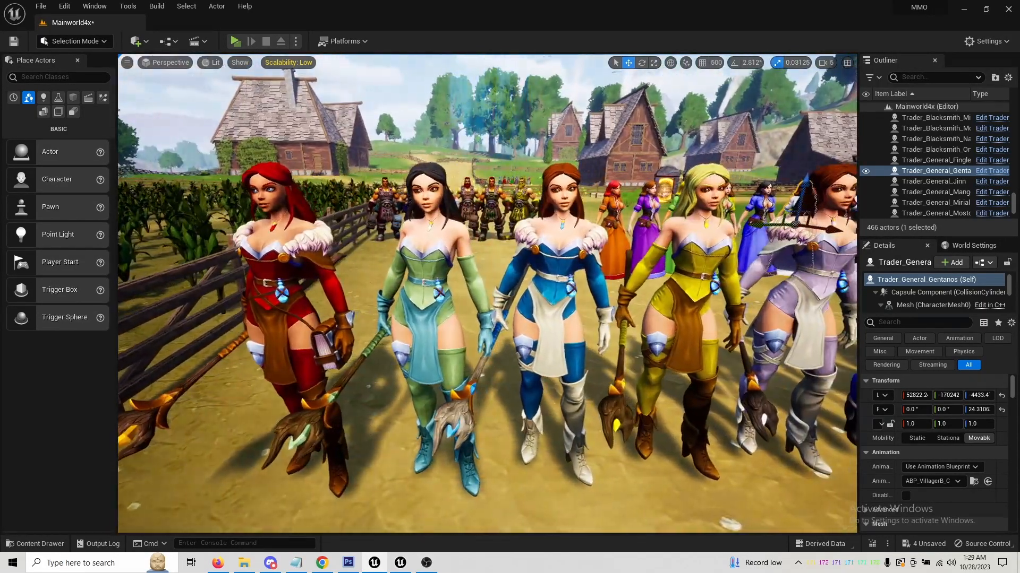
# Look over the rest of the female mage row up to the purple-outfitted mage and her staff.
pyautogui.press('d')
pyautogui.press('d')
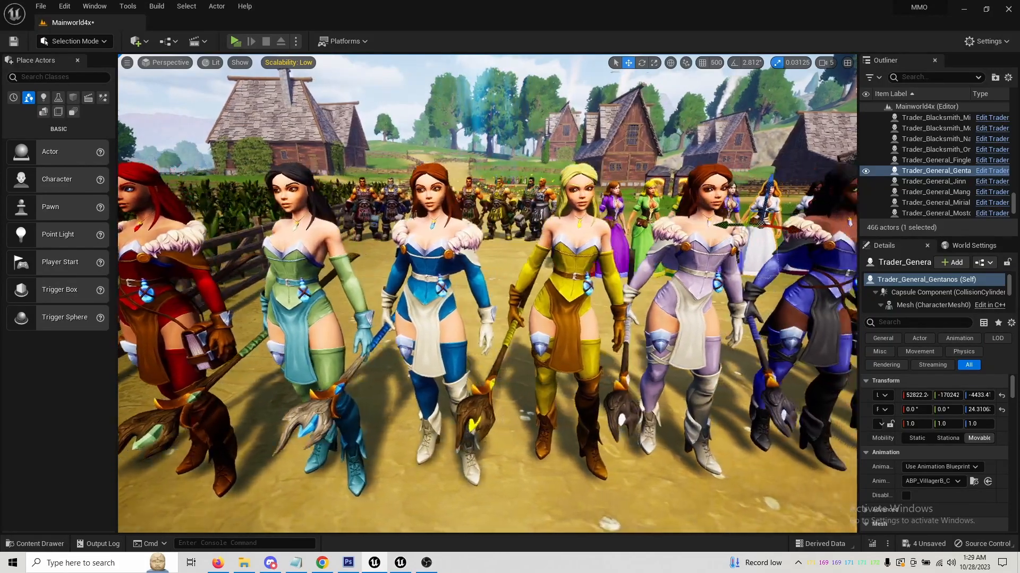
pyautogui.press('d')
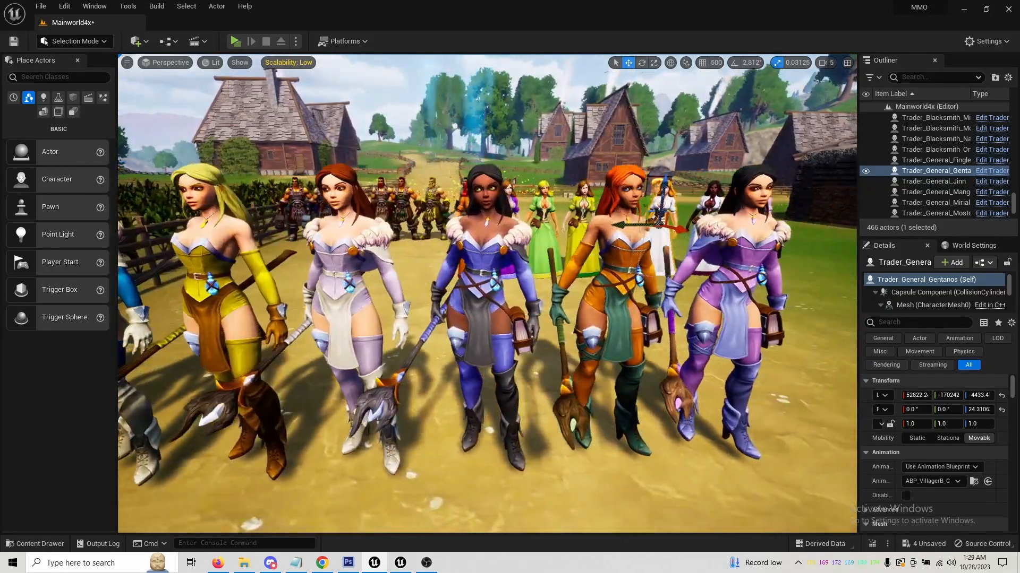
pyautogui.press('d')
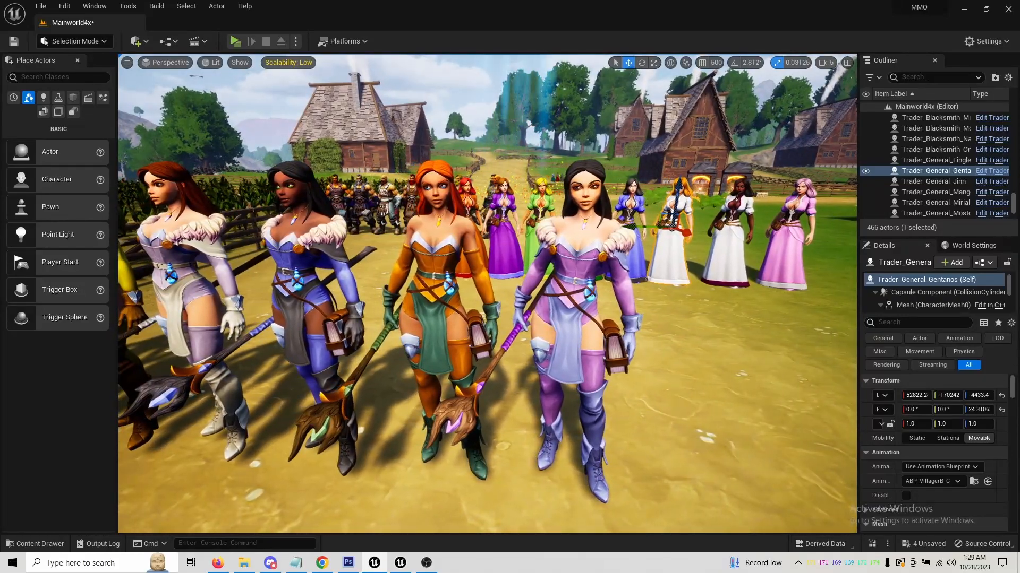
pyautogui.press('d')
pyautogui.press('w')
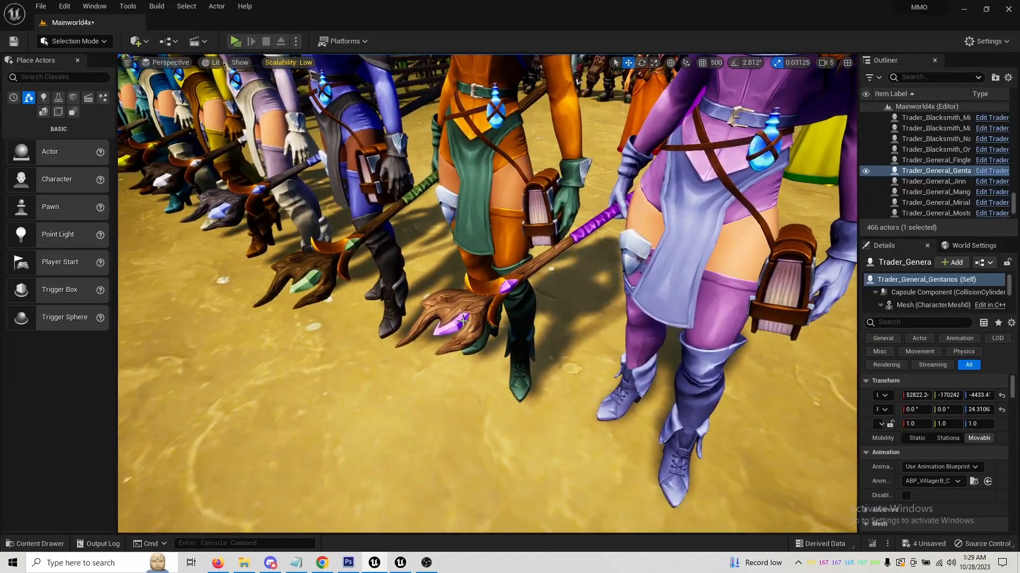
# Open the purple-outfitted mage's blueprint and the material instance on its Weapon component's Element 0, keeping the staff in view.
pyautogui.click(459, 307)
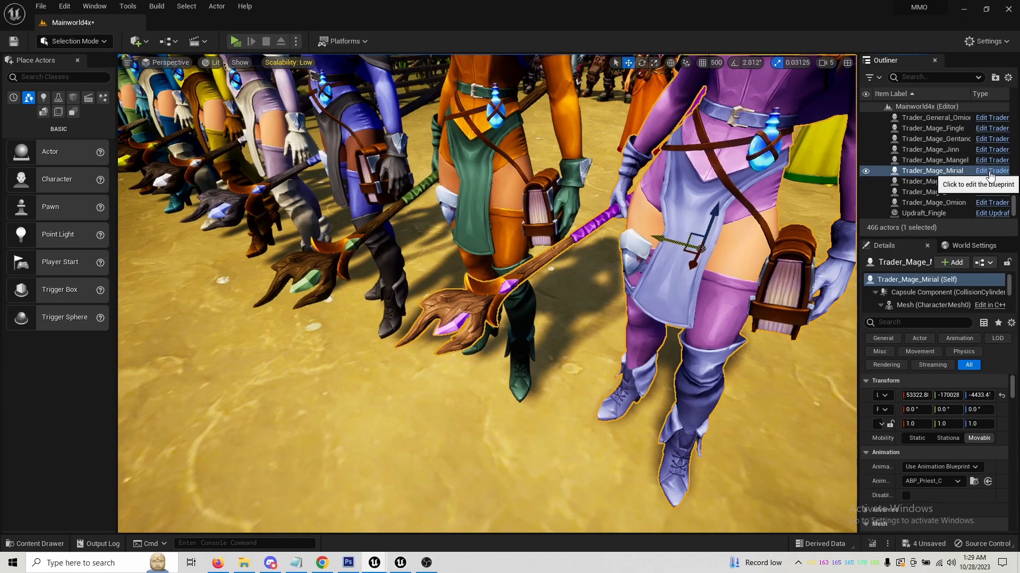
pyautogui.click(990, 171)
pyautogui.click(113, 111)
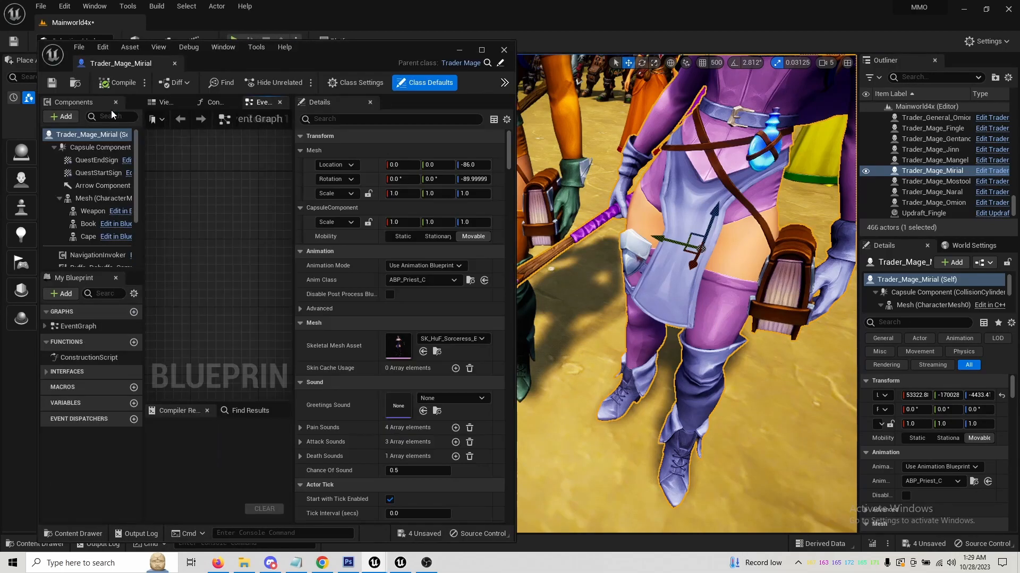
pyautogui.click(80, 198)
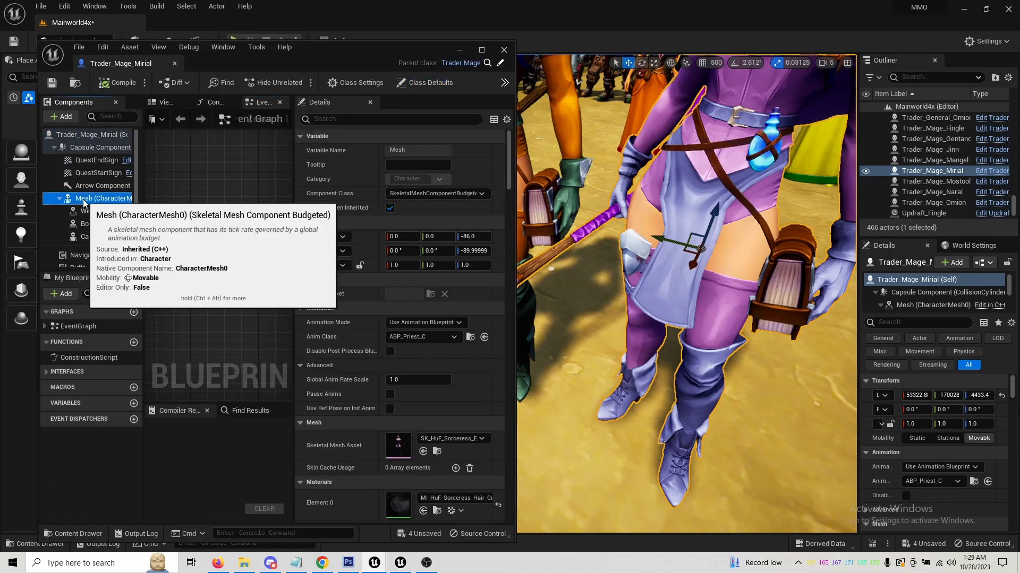
pyautogui.click(89, 210)
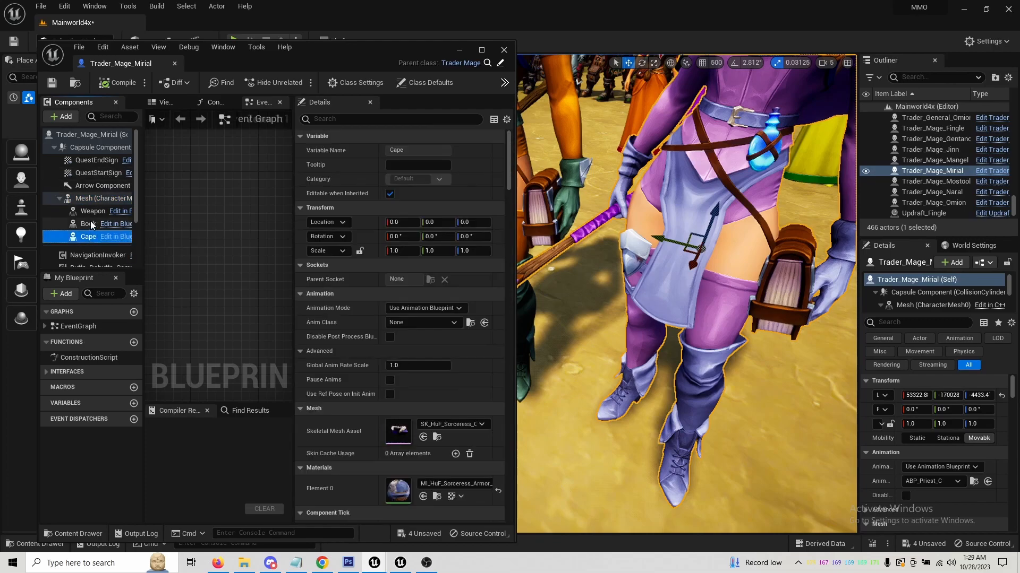
pyautogui.scroll(-3, 355, 388)
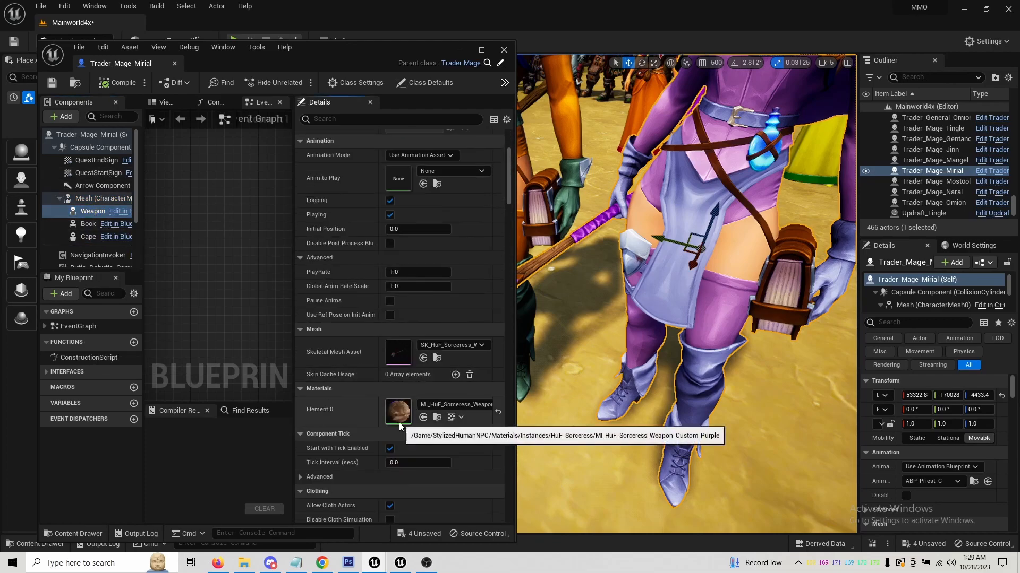
pyautogui.moveTo(407, 38); pyautogui.dragTo(212, 54)
# Try a darker muted green with a value of about 0.48 for the staff material's Color_2, and discard it.
pyautogui.click(86, 416)
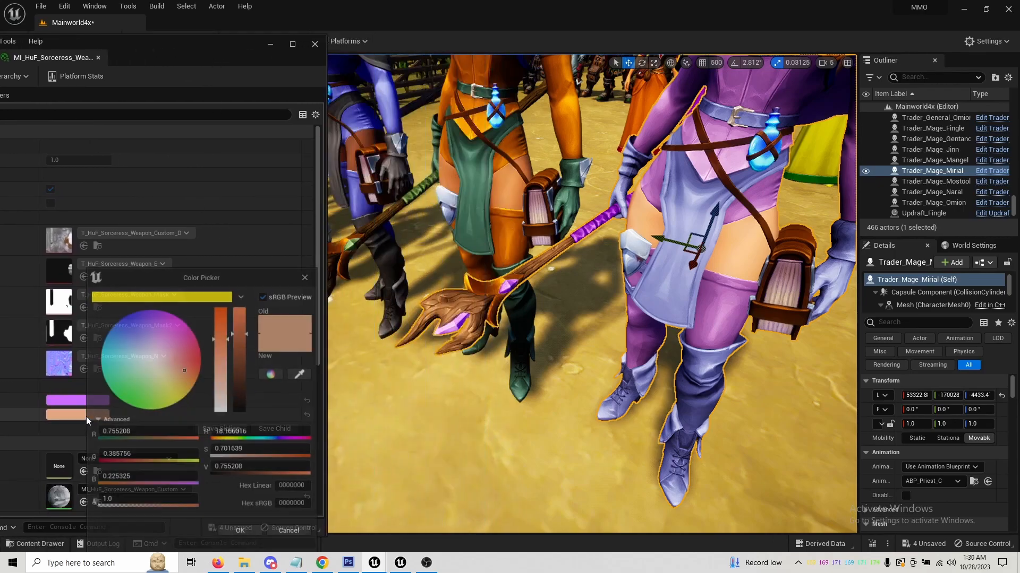
pyautogui.moveTo(155, 390)
pyautogui.mouseDown()
pyautogui.moveTo(141, 408)
pyautogui.moveTo(175, 324)
pyautogui.moveTo(125, 327)
pyautogui.moveTo(138, 368)
pyautogui.moveTo(161, 387)
pyautogui.mouseUp()
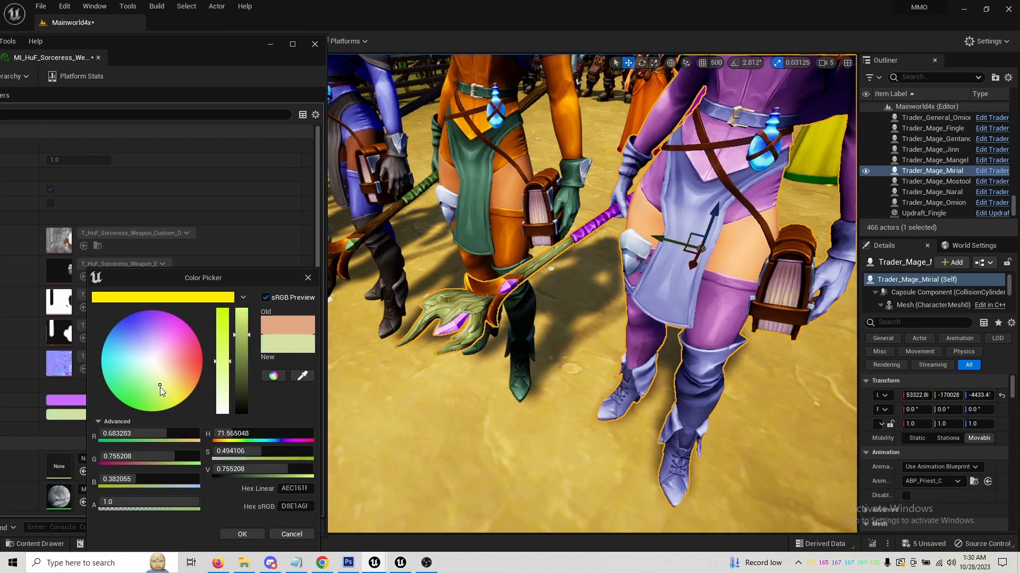
pyautogui.moveTo(238, 374)
pyautogui.mouseDown()
pyautogui.moveTo(238, 396)
pyautogui.moveTo(238, 363)
pyautogui.mouseUp()
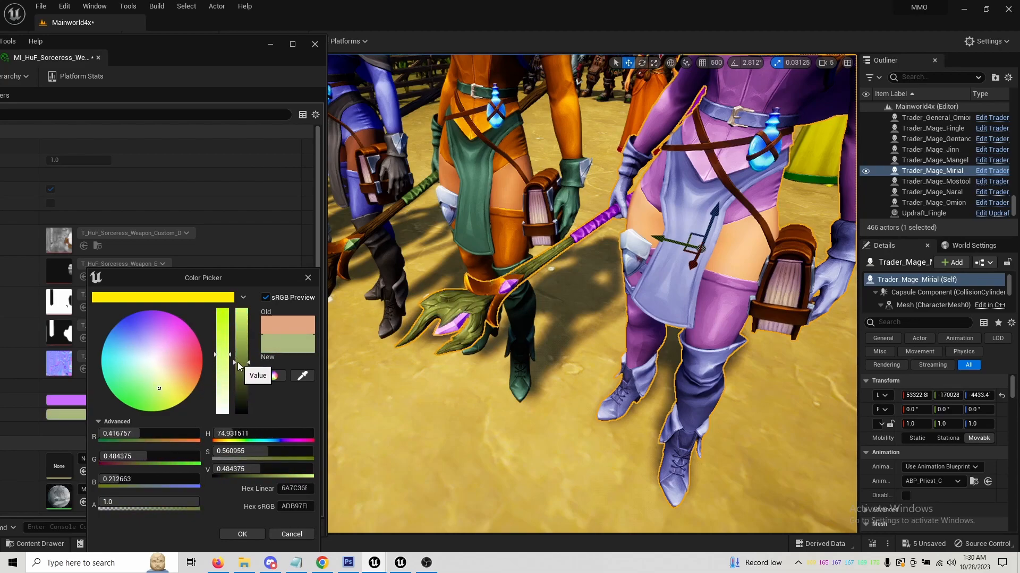
pyautogui.click(285, 534)
# Try a different hue for the staff material's Color parameter, and discard it.
pyautogui.click(101, 401)
pyautogui.moveTo(170, 362)
pyautogui.mouseDown()
pyautogui.moveTo(189, 327)
pyautogui.moveTo(167, 327)
pyautogui.moveTo(172, 340)
pyautogui.moveTo(146, 312)
pyautogui.moveTo(135, 345)
pyautogui.moveTo(146, 381)
pyautogui.moveTo(208, 367)
pyautogui.moveTo(157, 372)
pyautogui.moveTo(138, 398)
pyautogui.moveTo(180, 388)
pyautogui.moveTo(158, 385)
pyautogui.moveTo(171, 382)
pyautogui.mouseUp()
pyautogui.click(300, 535)
# Save the staff's material instance, and close both it and the mage's blueprint.
pyautogui.moveTo(186, 54); pyautogui.dragTo(363, 48)
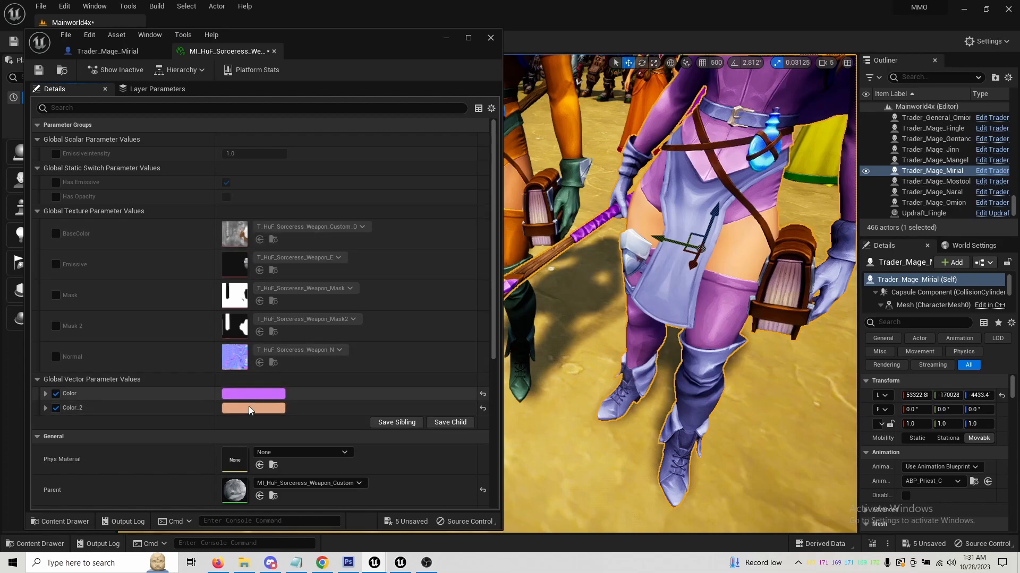
pyautogui.click(38, 71)
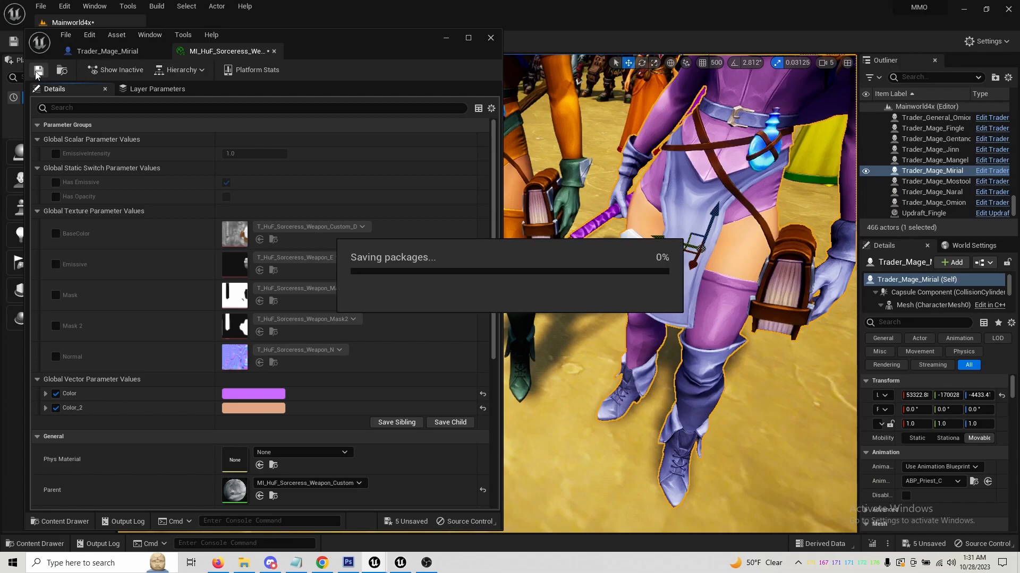
pyautogui.middleClick(259, 53)
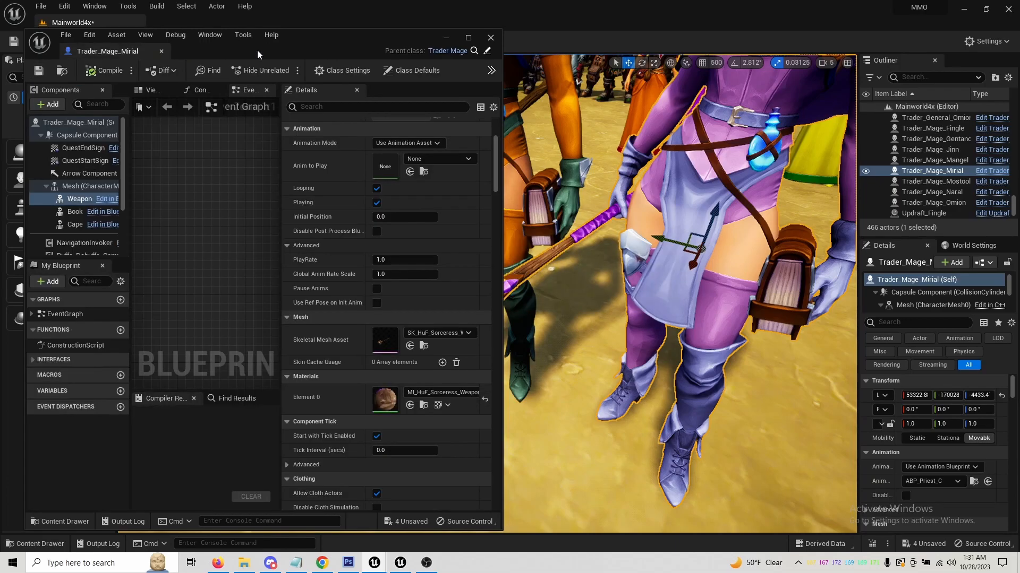
pyautogui.middleClick(117, 51)
# Look over the row of robed granny characters and compare their robe, hat and hair variations.
pyautogui.moveTo(310, 140); pyautogui.dragTo(212, 128, button='right')
pyautogui.moveTo(533, 330); pyautogui.dragTo(533, 331, button='right')
pyautogui.moveTo(594, 380); pyautogui.dragTo(579, 350, button='right')
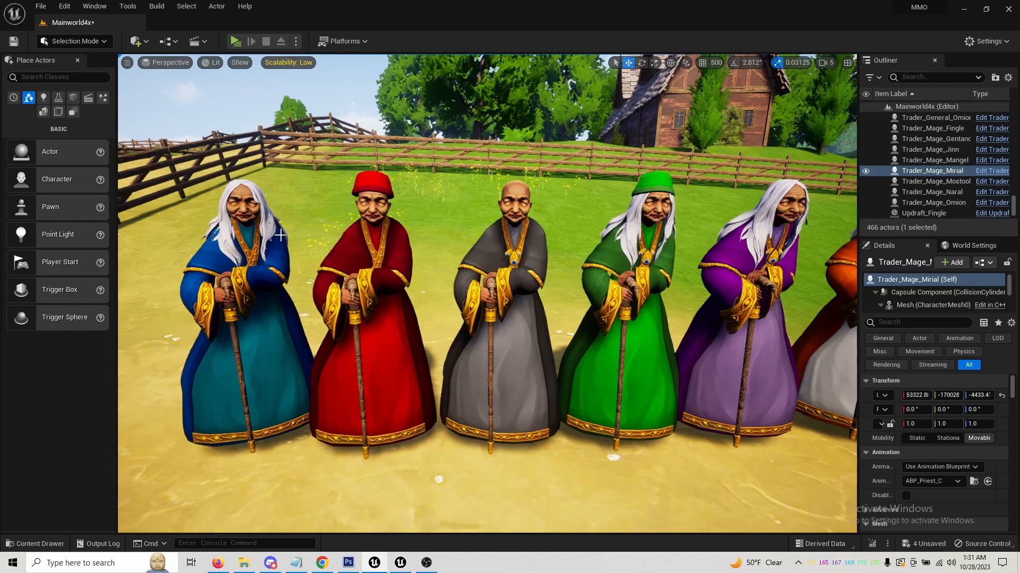
pyautogui.moveTo(610, 346); pyautogui.dragTo(629, 327, button='right')
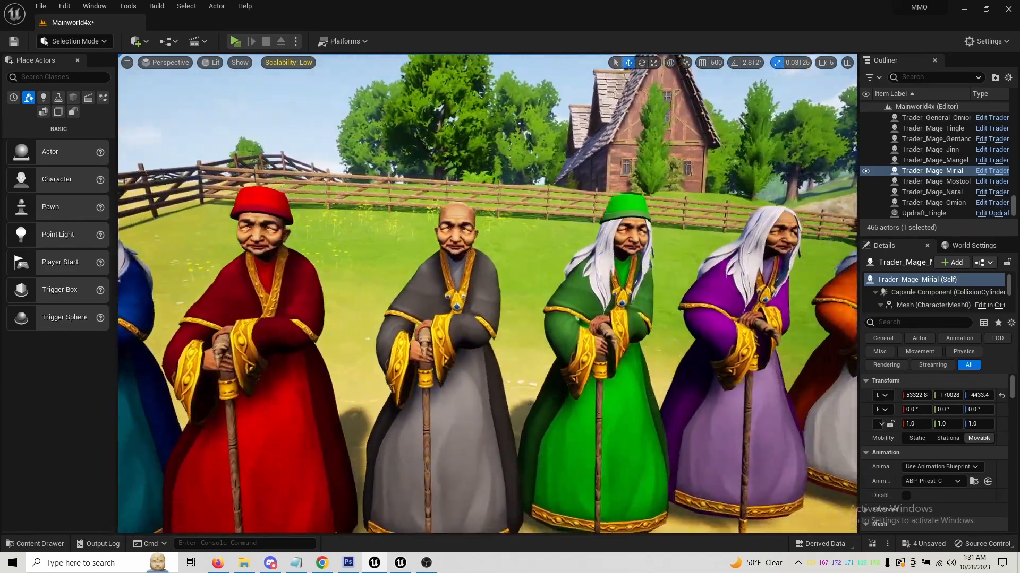
pyautogui.moveTo(629, 327)
pyautogui.mouseDown(button='right')
pyautogui.moveTo(611, 335)
pyautogui.moveTo(620, 333)
pyautogui.mouseUp(button='right')
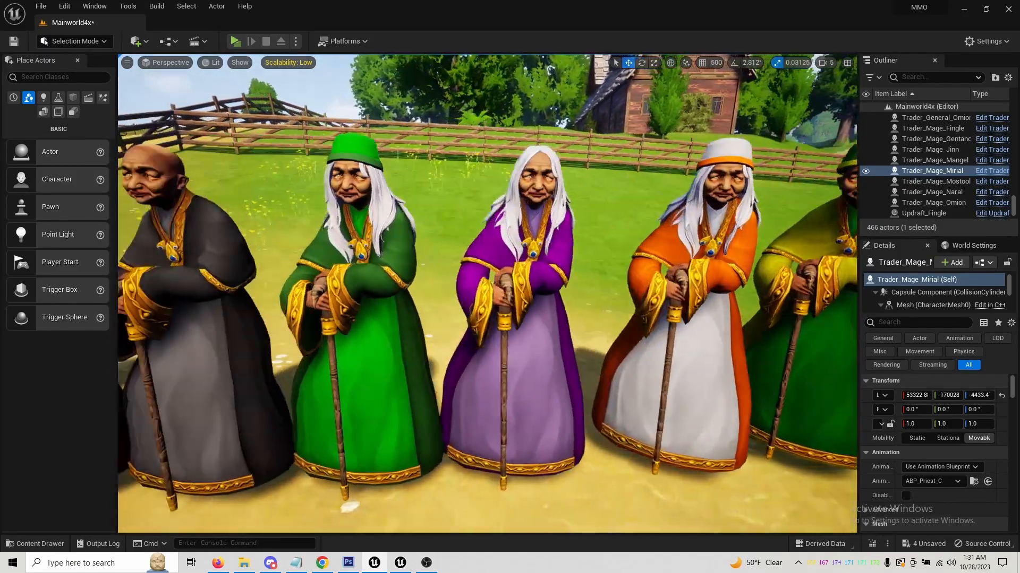
pyautogui.moveTo(610, 334); pyautogui.dragTo(603, 337, button='right')
pyautogui.moveTo(542, 350); pyautogui.dragTo(543, 350, button='right')
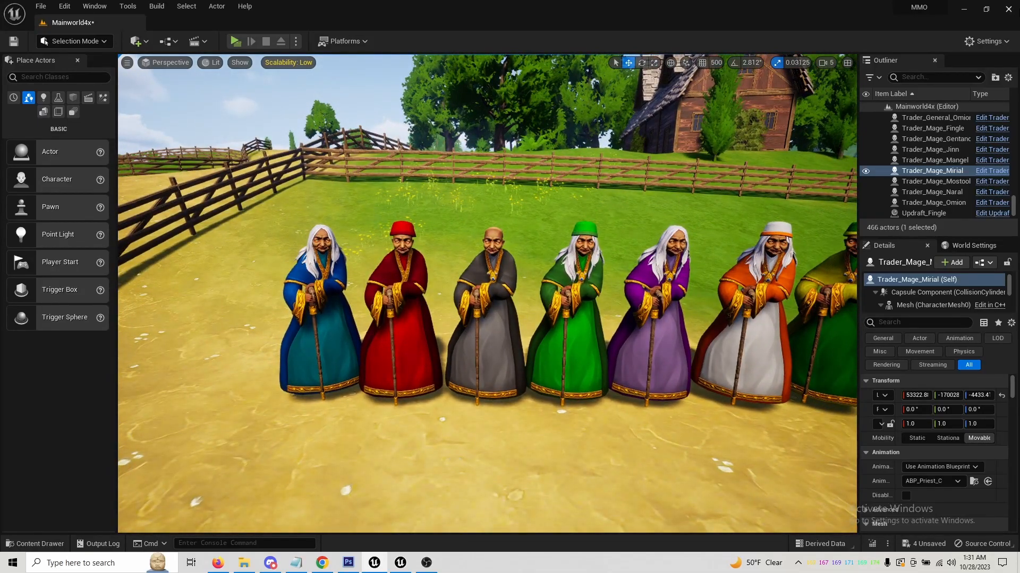
# Shrink the Mainworld4x editor window and bring up the Assets project's Unreal editor beside it.
pyautogui.click(986, 10)
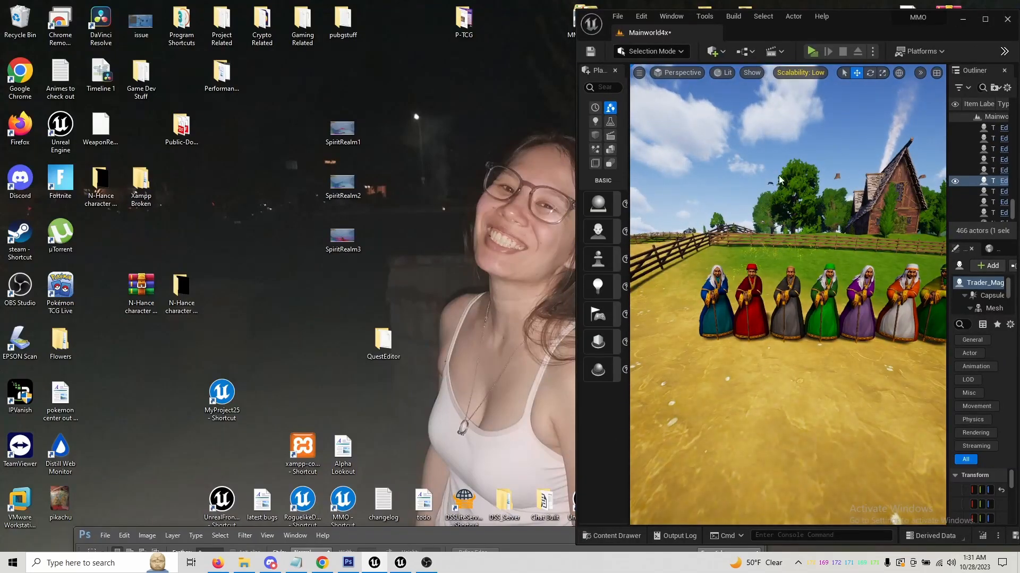
pyautogui.click(380, 567)
pyautogui.click(380, 567)
pyautogui.click(401, 565)
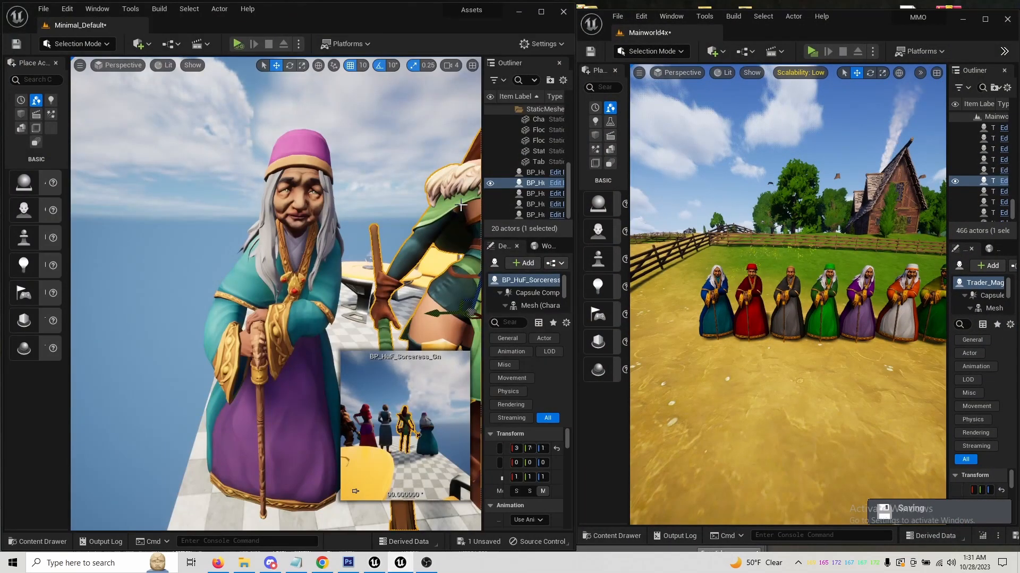
# Examine the granny and sorceress characters standing in the Minimal_Default level.
pyautogui.moveTo(367, 189); pyautogui.dragTo(399, 197, button='right')
pyautogui.press('s')
pyautogui.press('w')
pyautogui.press('a')
pyautogui.press('w')
pyautogui.press('s')
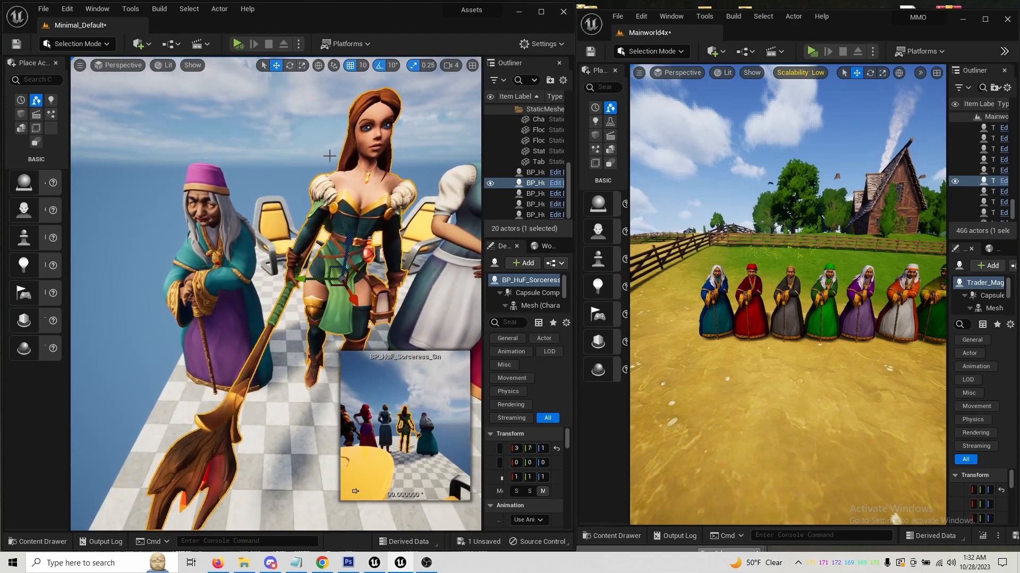
# Browse the project content to the StylizedHumanNPC folder and move the editor window aside to uncover the desktop files.
pyautogui.hotkey('ctrl', 'space')
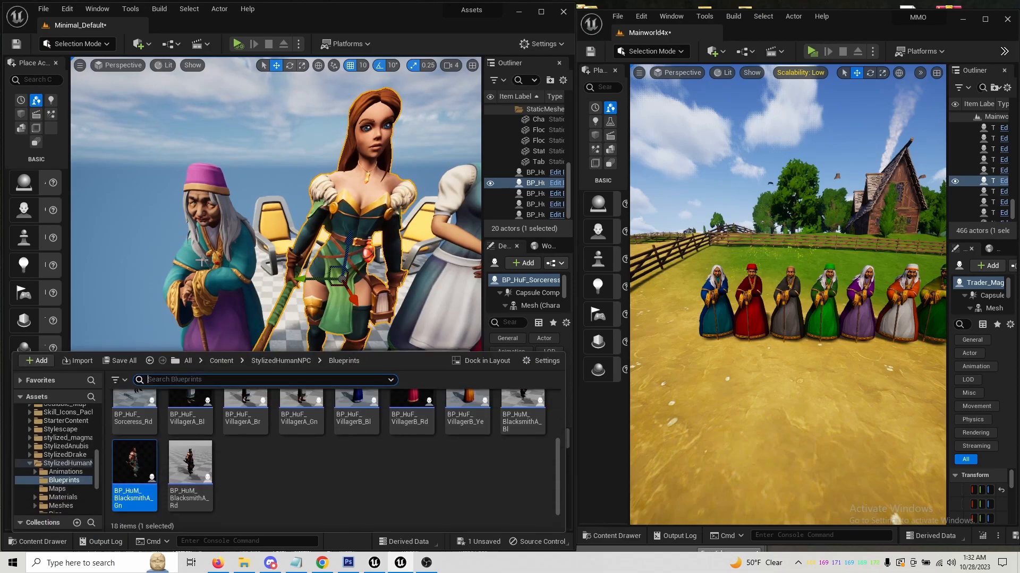
pyautogui.click(270, 361)
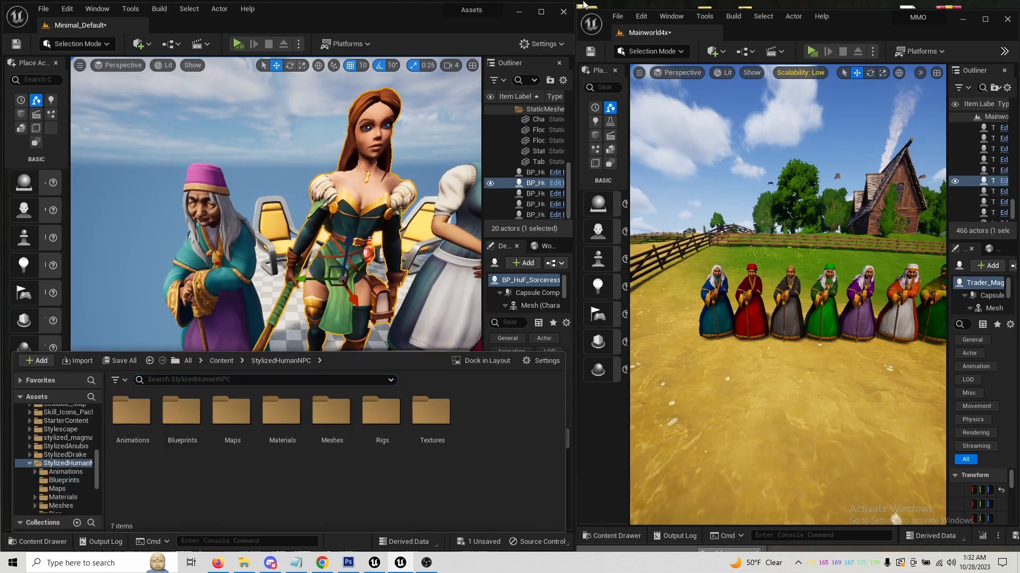
pyautogui.moveTo(406, 24); pyautogui.dragTo(729, 21)
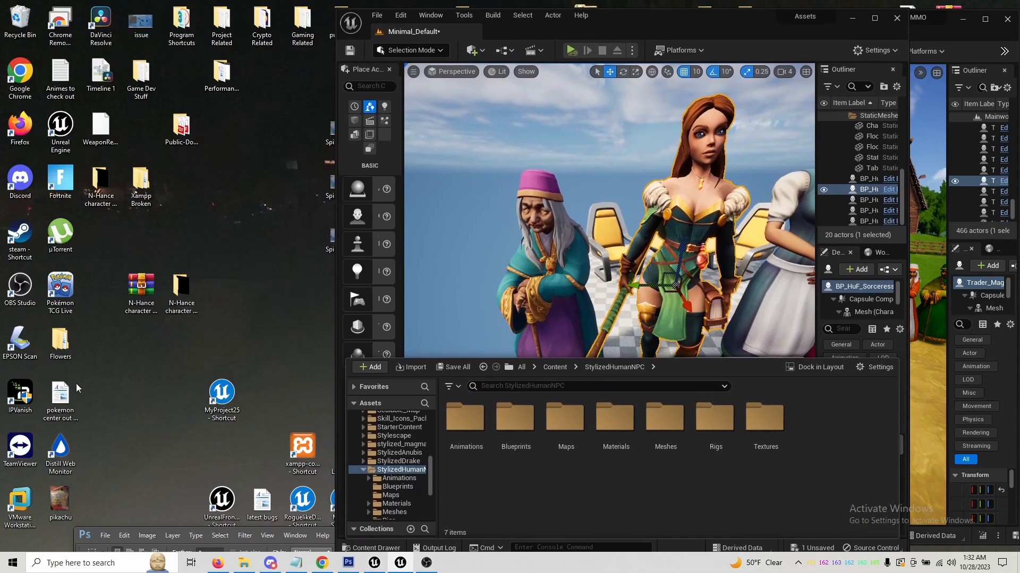
# Open the desktop folder "N-Hance character modifications - Copy" and fit its narrowed window beside the Unreal editor.
pyautogui.click(141, 291)
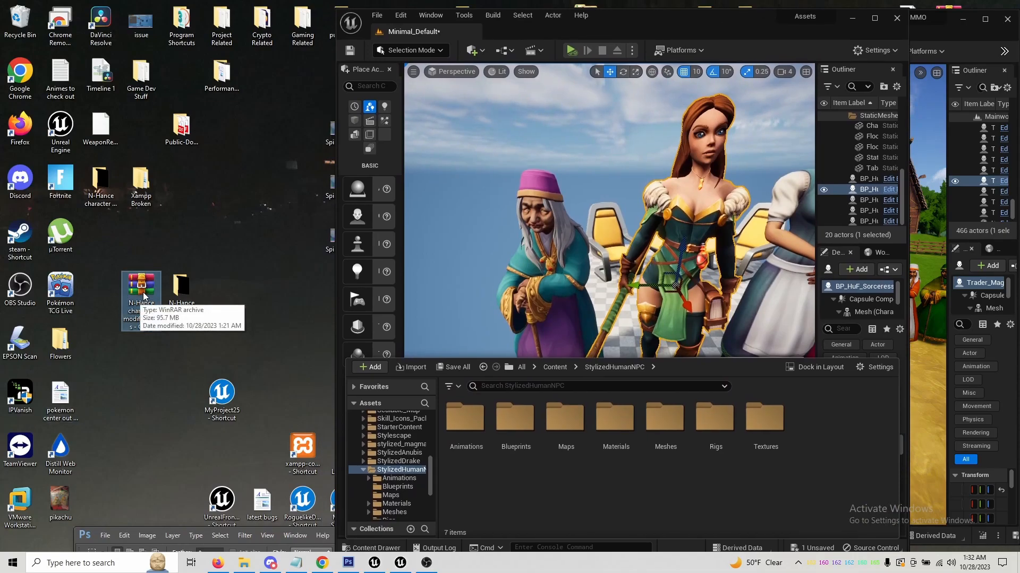
pyautogui.click(186, 292)
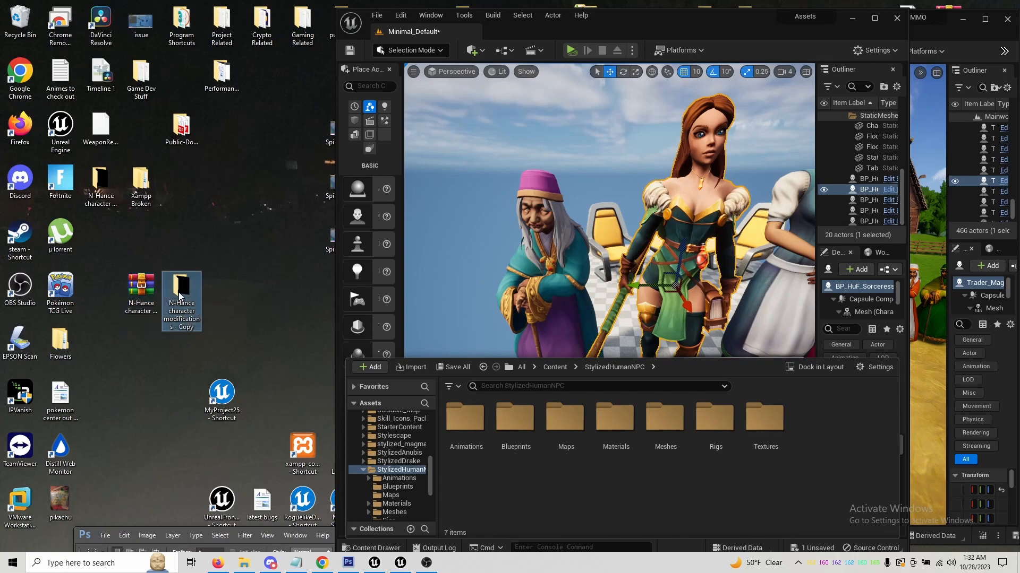
pyautogui.doubleClick(179, 295)
pyautogui.moveTo(749, 220); pyautogui.dragTo(183, 121)
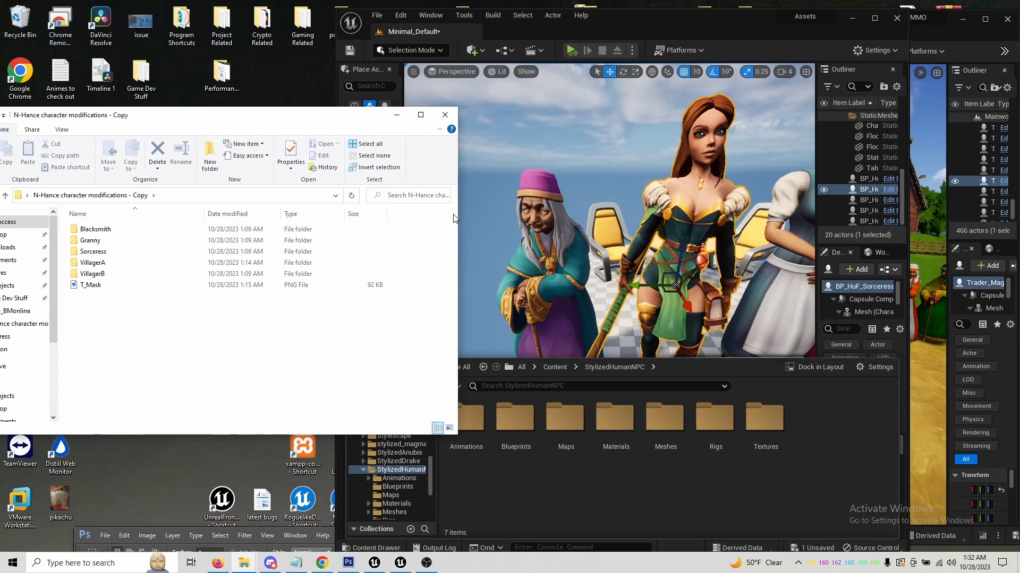
pyautogui.moveTo(460, 215); pyautogui.dragTo(263, 216)
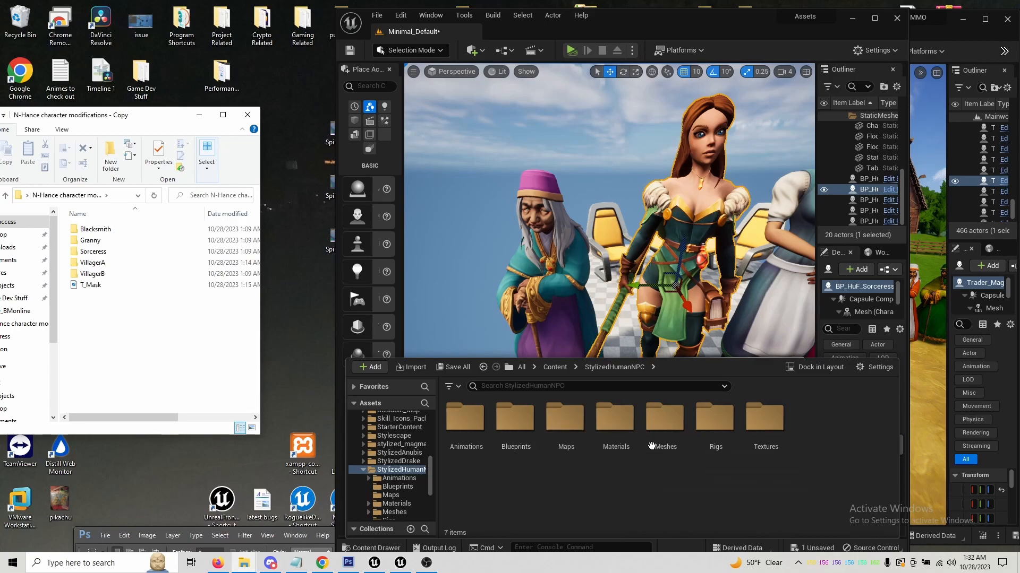
# Show the Materials folder of StylizedHumanNPC in the editor and open the Granny folder of the character modifications.
pyautogui.doubleClick(610, 420)
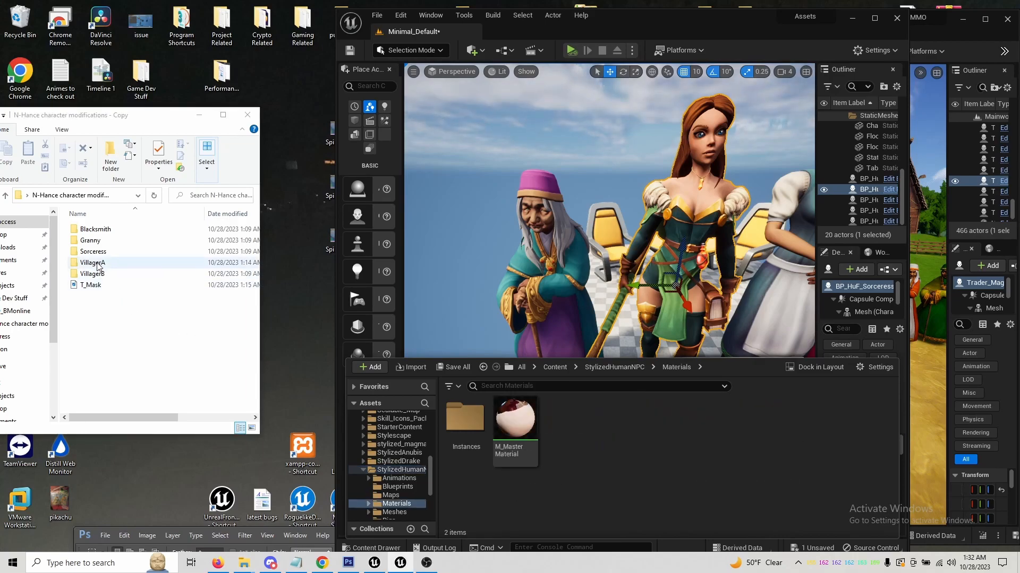
pyautogui.doubleClick(90, 241)
pyautogui.moveTo(153, 125); pyautogui.dragTo(211, 88)
# Switch to Photoshop, load Granny_Cloth_EditFile.psd from the Granny folder and select its Mask2 layer.
pyautogui.click(154, 226)
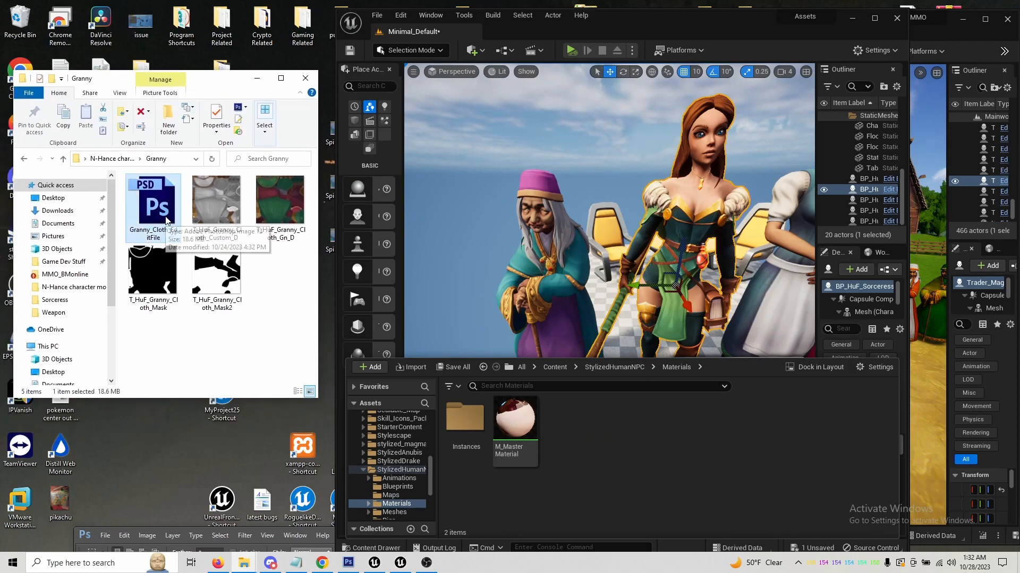
pyautogui.click(348, 564)
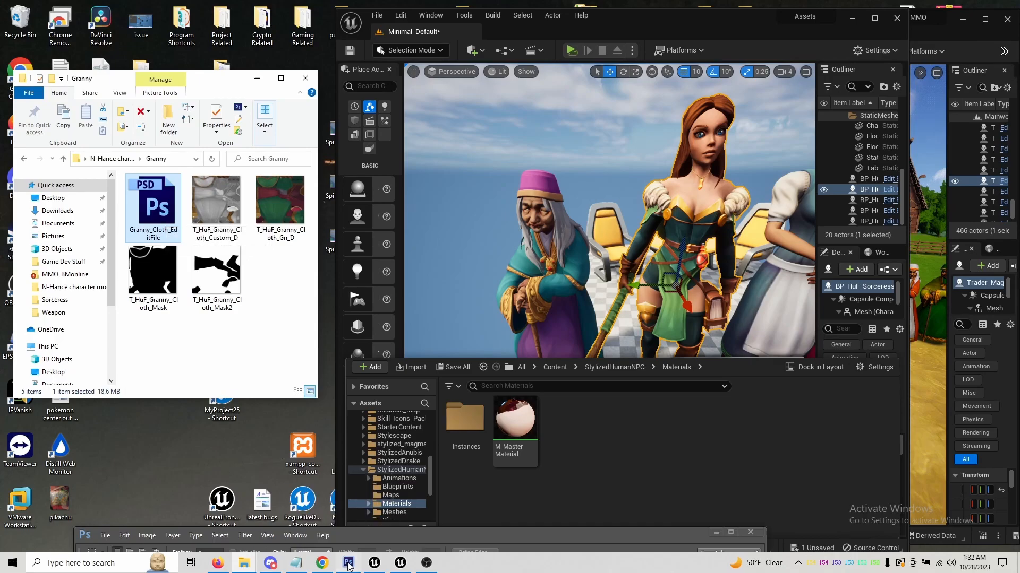
pyautogui.moveTo(530, 537); pyautogui.dragTo(742, 31)
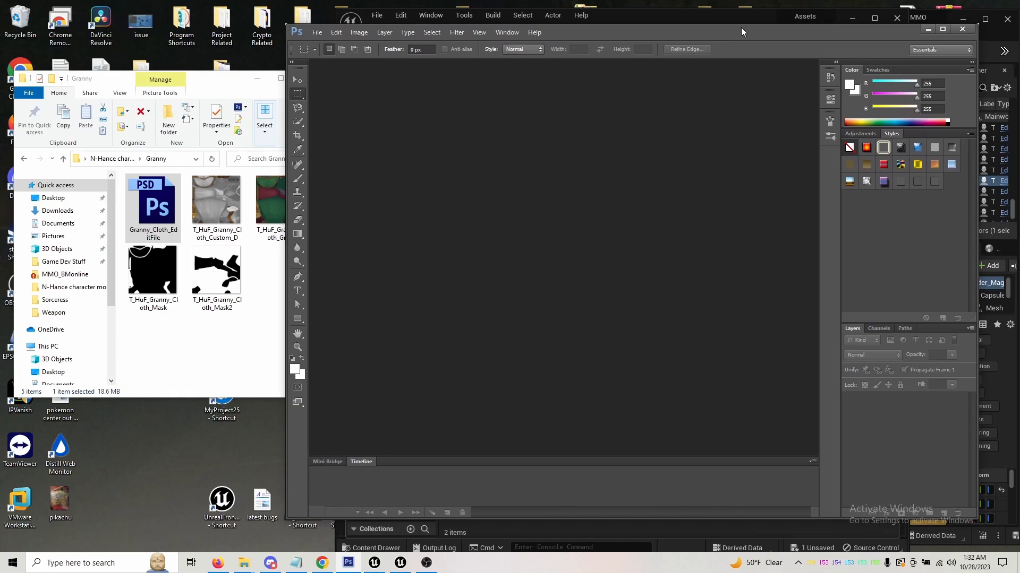
pyautogui.moveTo(154, 208); pyautogui.dragTo(467, 64)
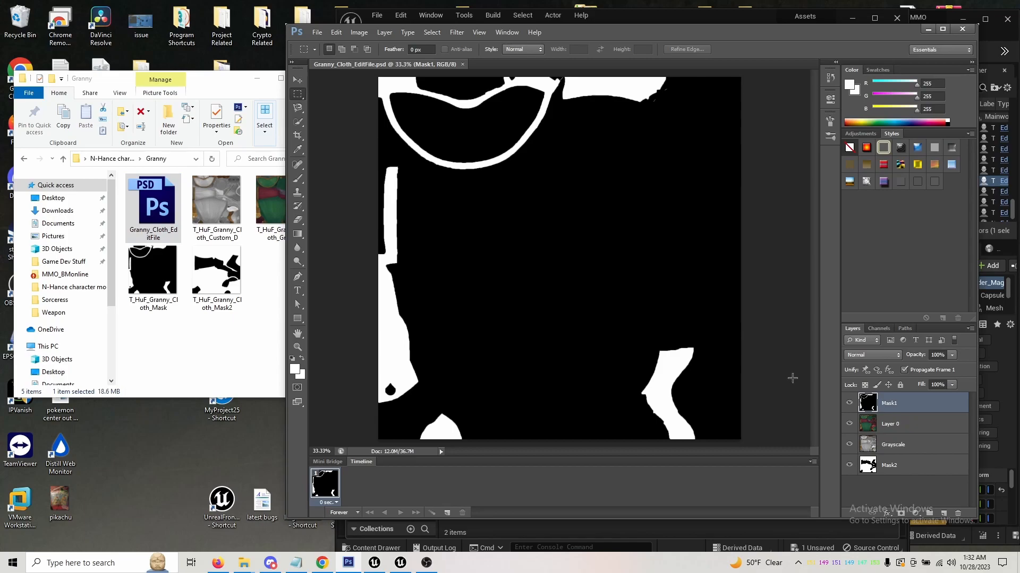
pyautogui.click(892, 466)
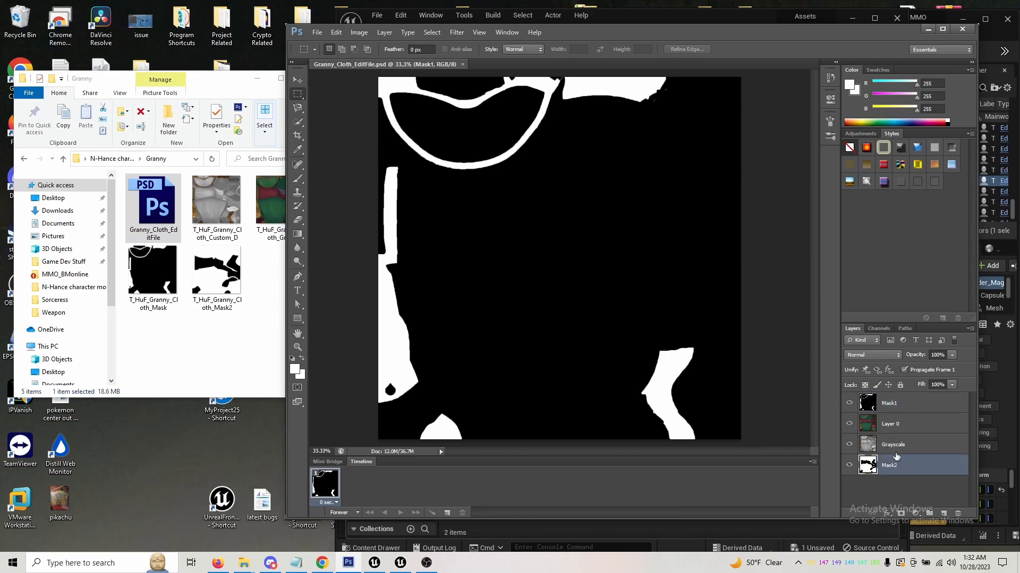
# Place Layer 0 above Mask1 to show the colored cloth texture, and return Mask1 to the top of the layer stack.
pyautogui.click(893, 405)
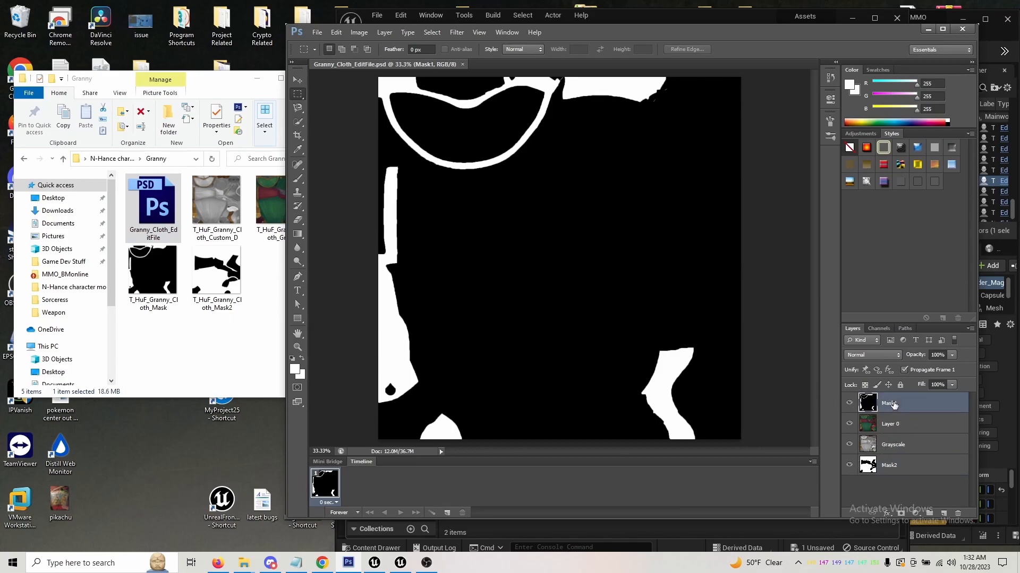
pyautogui.click(909, 448)
pyautogui.moveTo(903, 425); pyautogui.dragTo(910, 401)
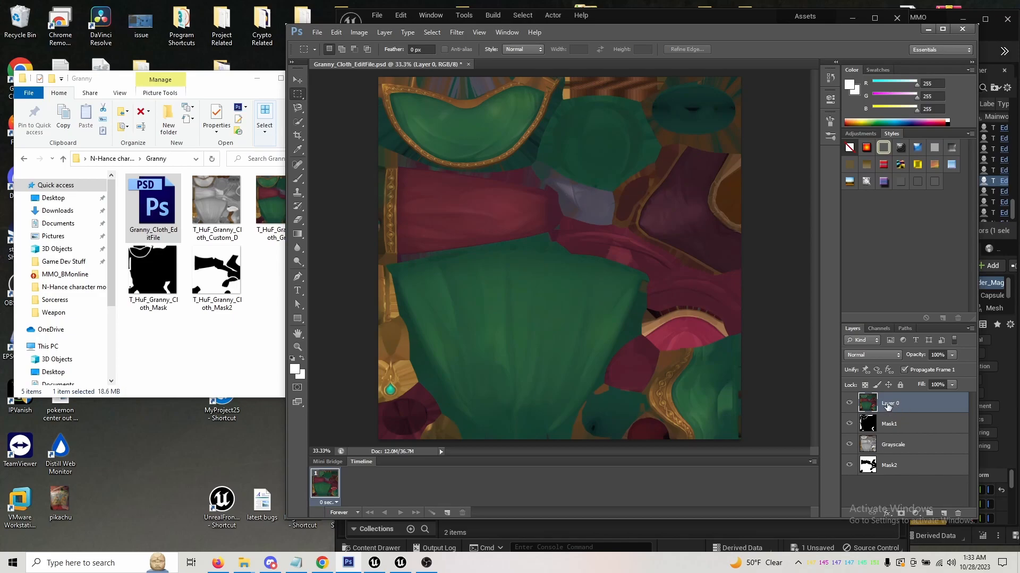
pyautogui.moveTo(887, 424); pyautogui.dragTo(894, 403)
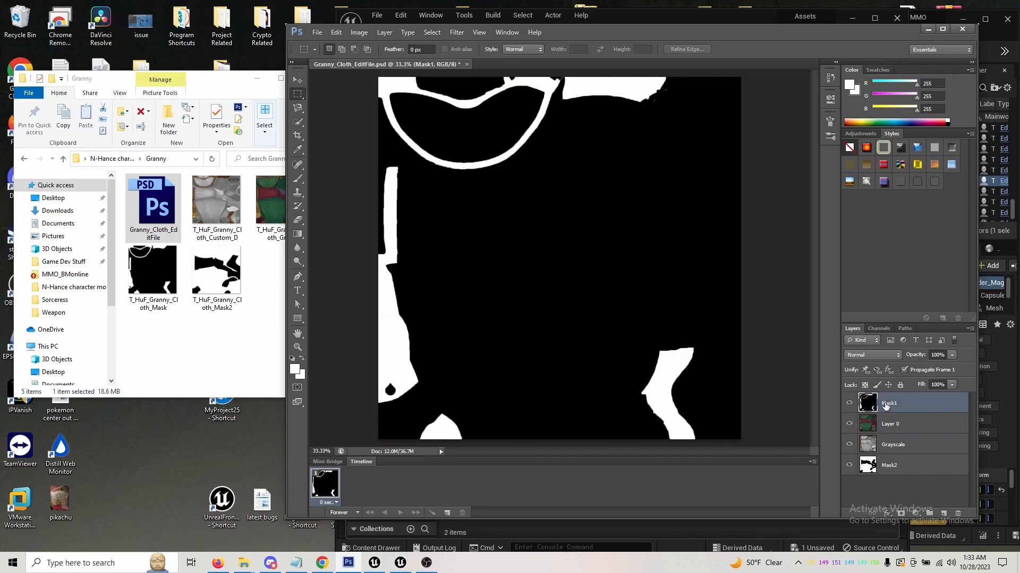
# Try to export the visible Mask1 image as a PNG over T_HuF_Granny_Cloth_Mask in the Granny folder.
pyautogui.click(317, 32)
pyautogui.click(354, 160)
pyautogui.click(569, 279)
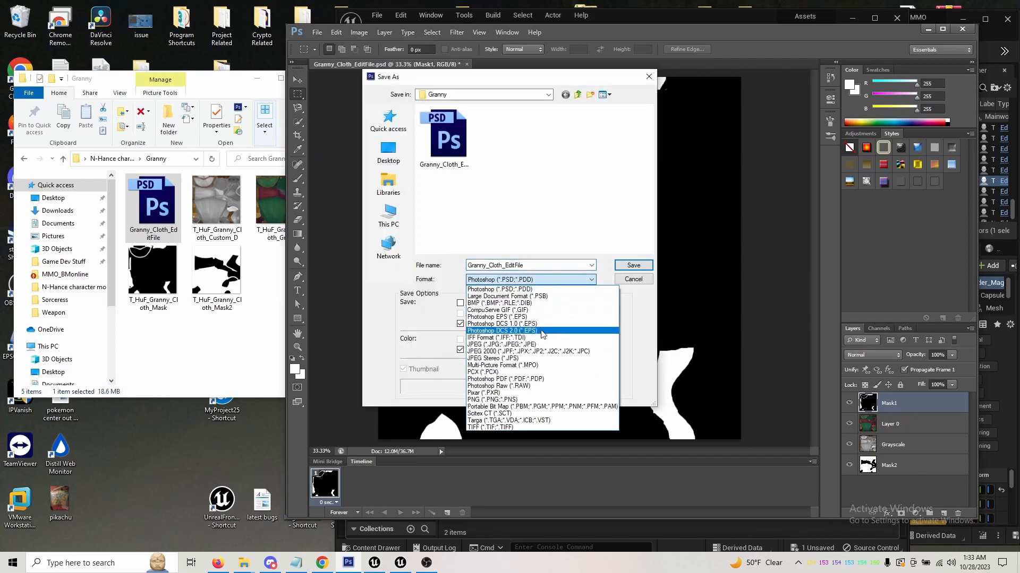
pyautogui.click(494, 399)
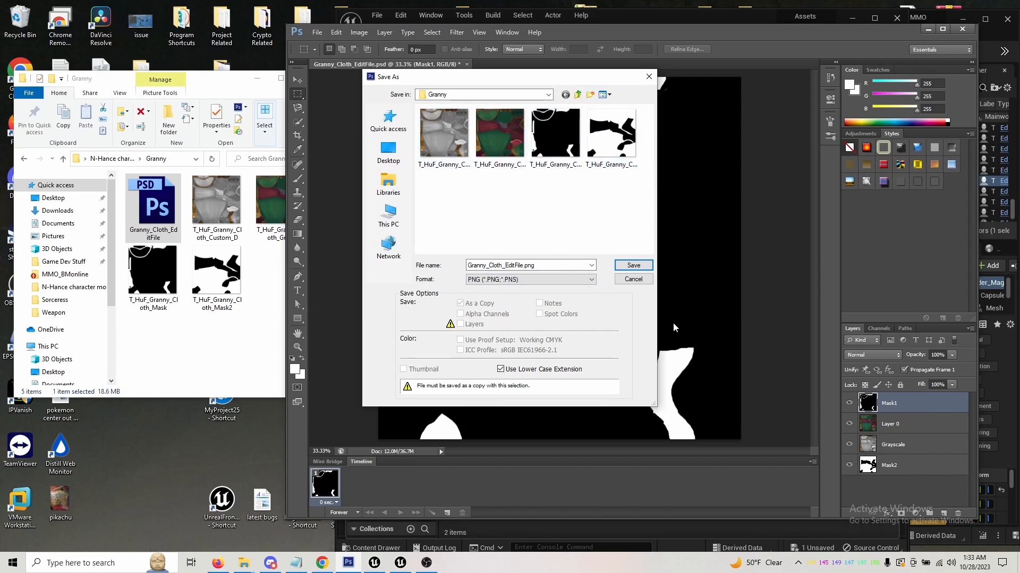
pyautogui.click(562, 150)
pyautogui.click(619, 267)
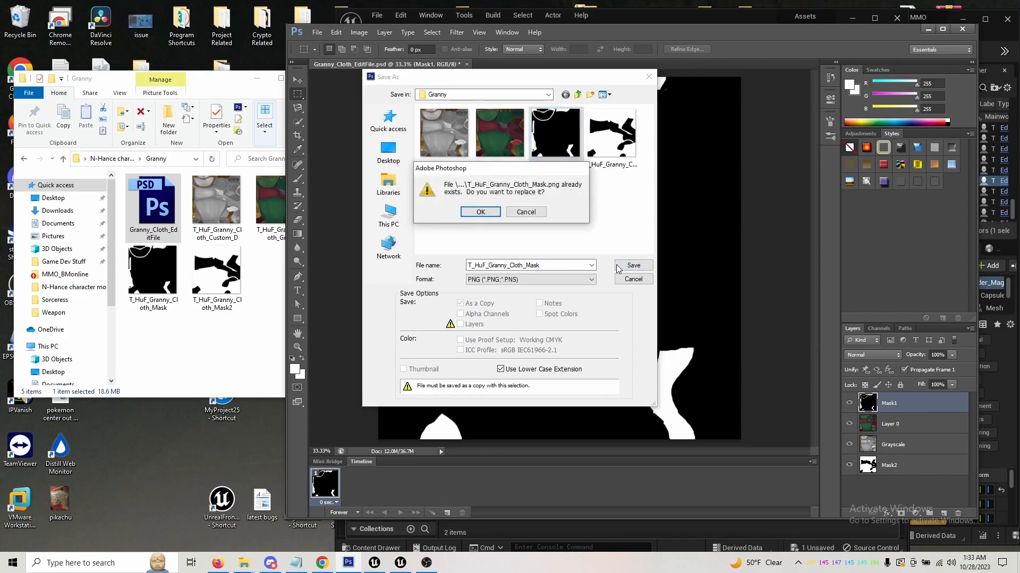
pyautogui.click(534, 215)
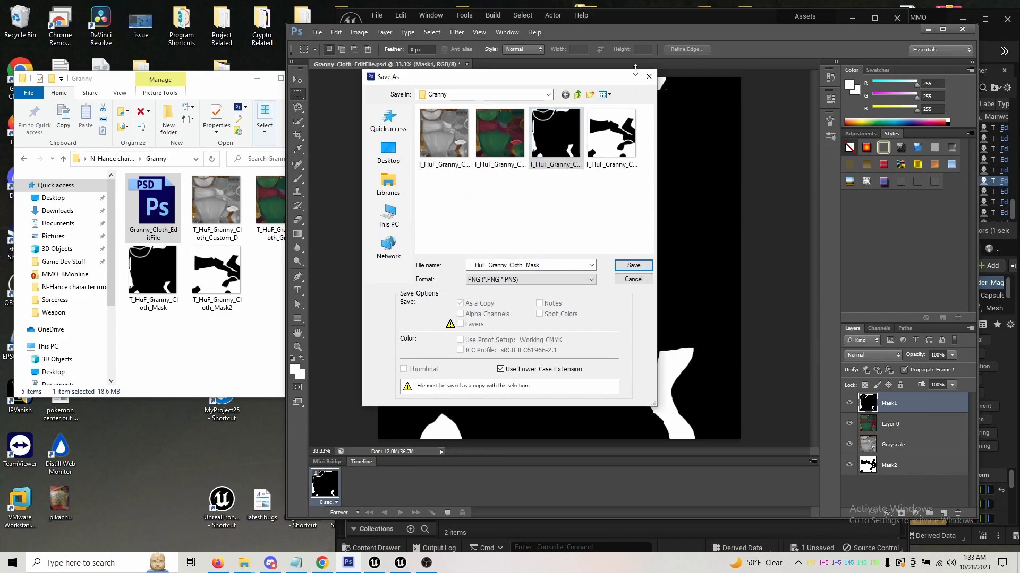
pyautogui.click(648, 77)
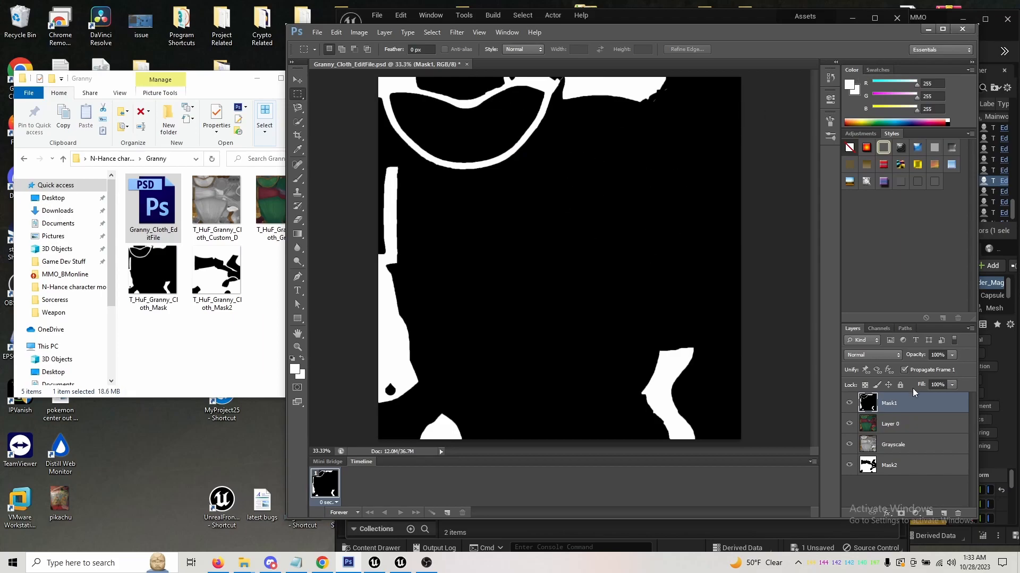
# Move Layer 0 to the top of the layer stack and leave Photoshop for the Granny folder window.
pyautogui.moveTo(901, 431); pyautogui.dragTo(898, 399)
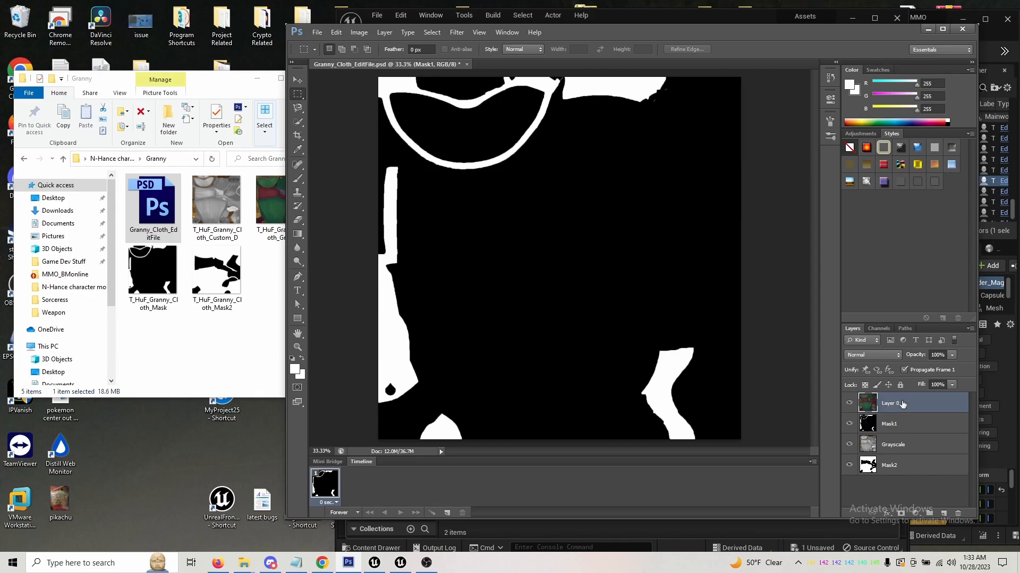
pyautogui.click(927, 28)
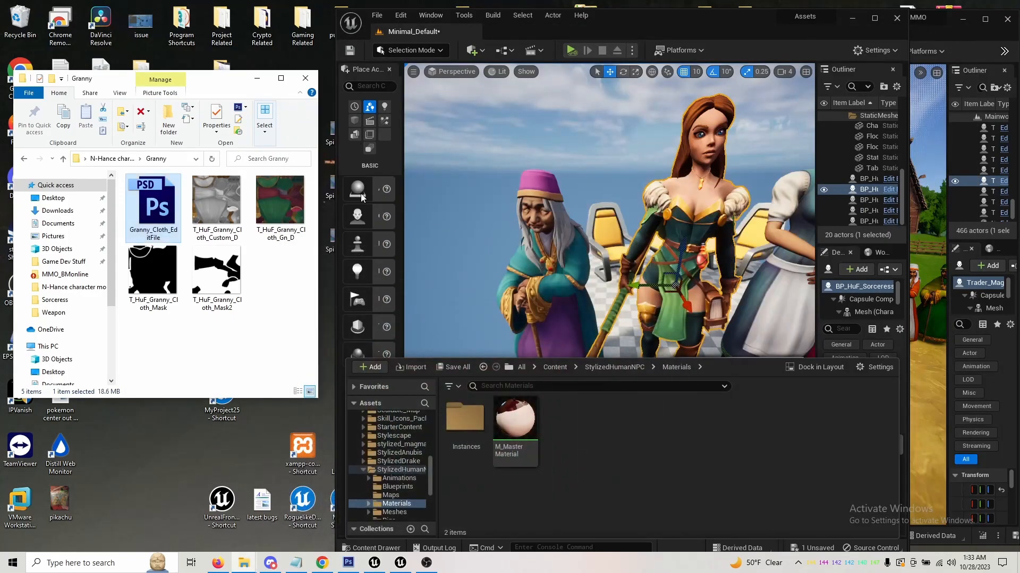
pyautogui.click(226, 234)
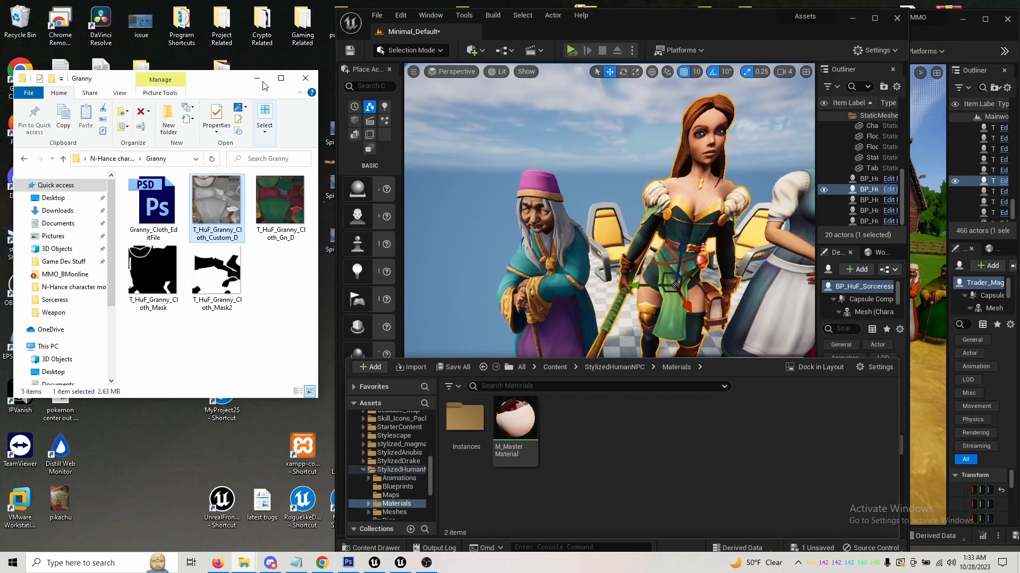
pyautogui.moveTo(228, 84); pyautogui.dragTo(216, 84)
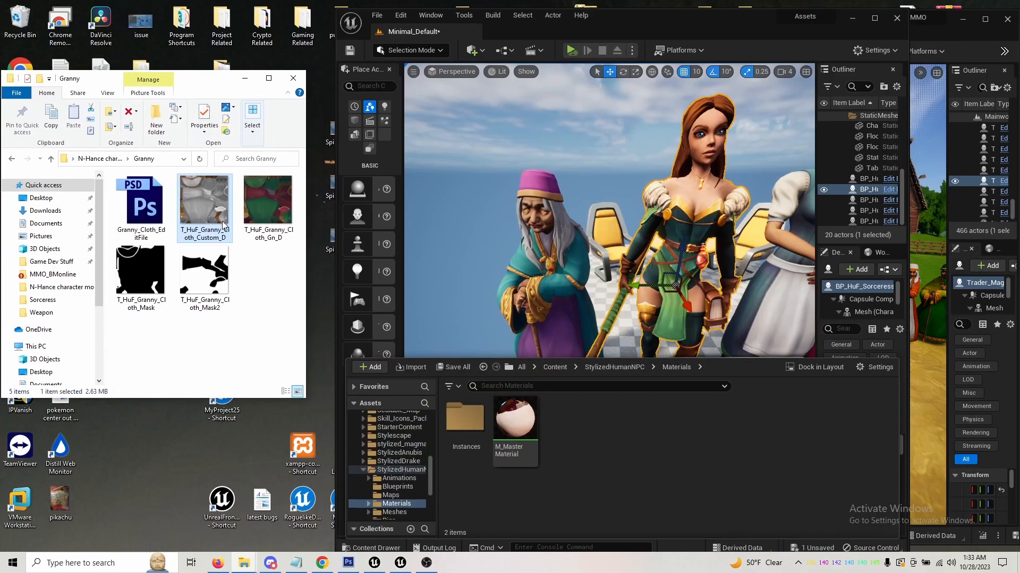
# Import T_Mask from the parent character modifications folder into the Textures folder of StylizedHumanNPC in the Unreal editor.
pyautogui.click(109, 163)
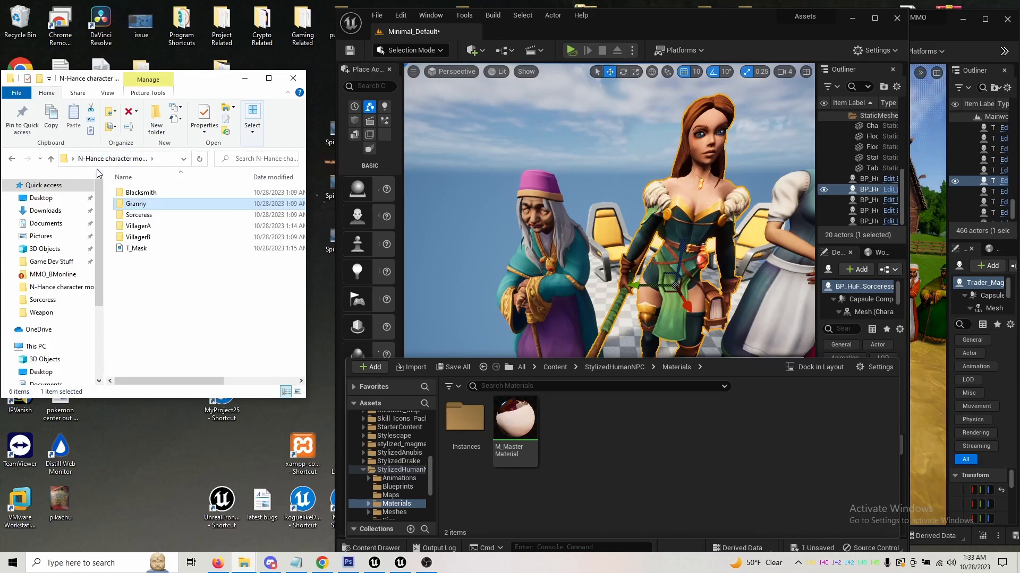
pyautogui.click(142, 255)
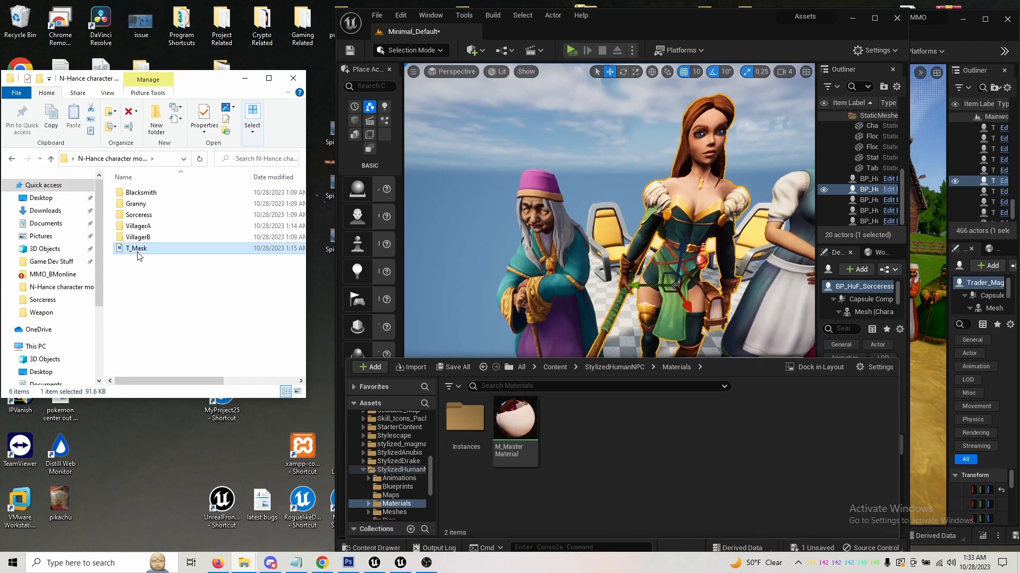
pyautogui.moveTo(138, 253); pyautogui.dragTo(177, 318)
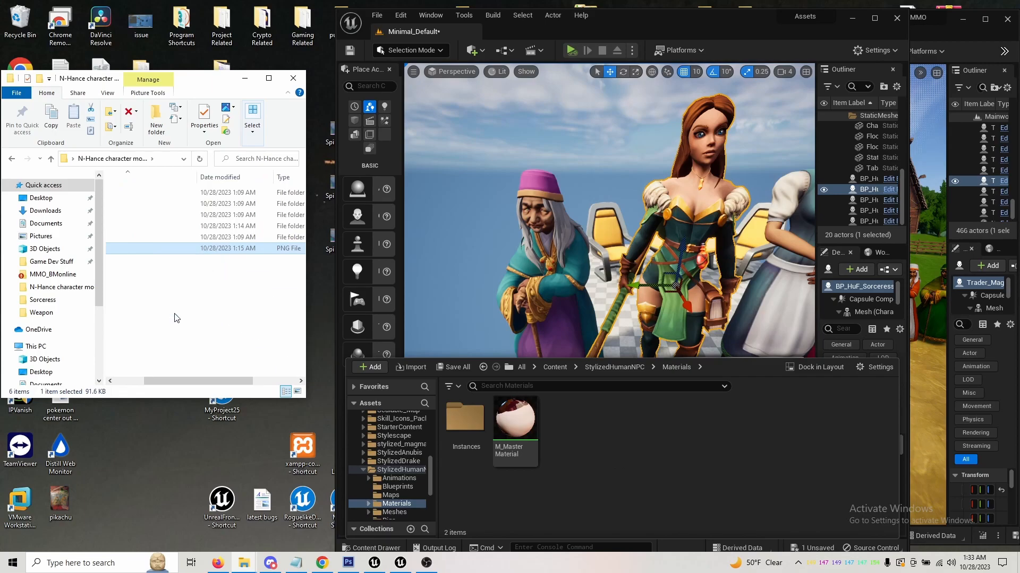
pyautogui.click(621, 372)
pyautogui.click(778, 409)
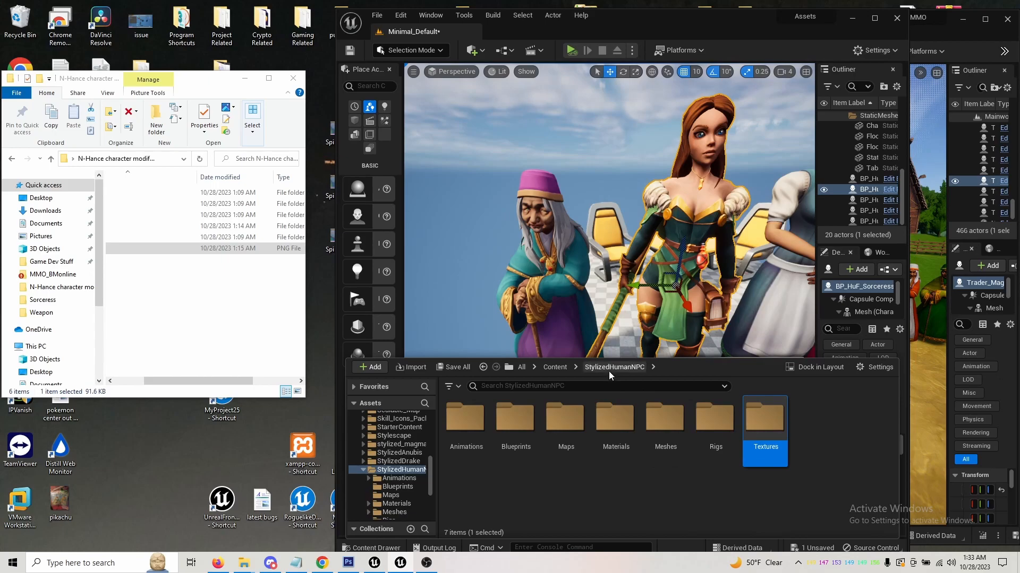
pyautogui.doubleClick(773, 420)
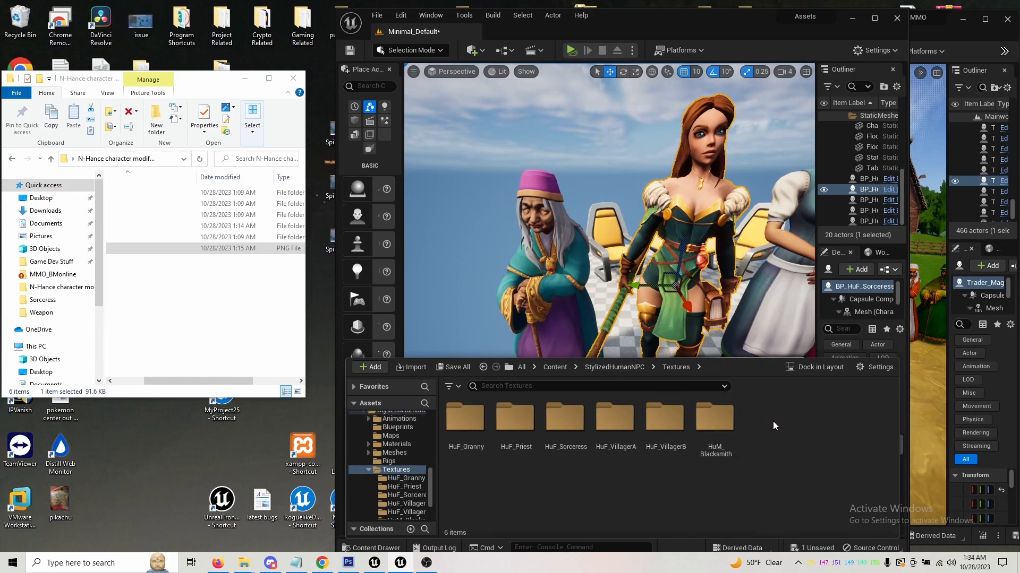
pyautogui.moveTo(213, 380); pyautogui.dragTo(185, 381)
pyautogui.moveTo(133, 255); pyautogui.dragTo(648, 490)
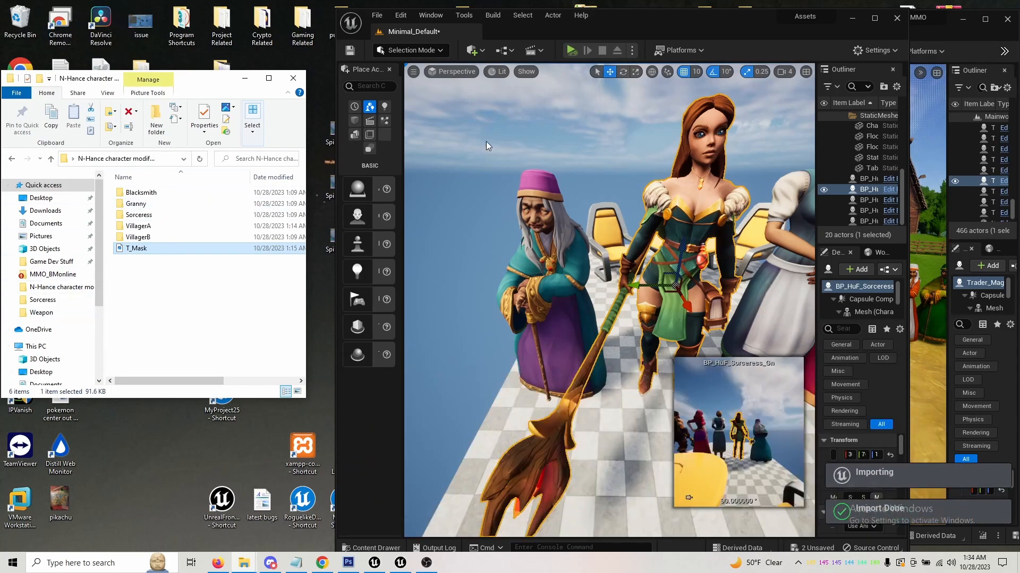
# Show the Textures folder again and reimport the T_Mask texture from its source file.
pyautogui.moveTo(576, 297)
pyautogui.mouseDown()
pyautogui.moveTo(576, 281)
pyautogui.moveTo(576, 292)
pyautogui.mouseUp()
pyautogui.hotkey('ctrl', 'space')
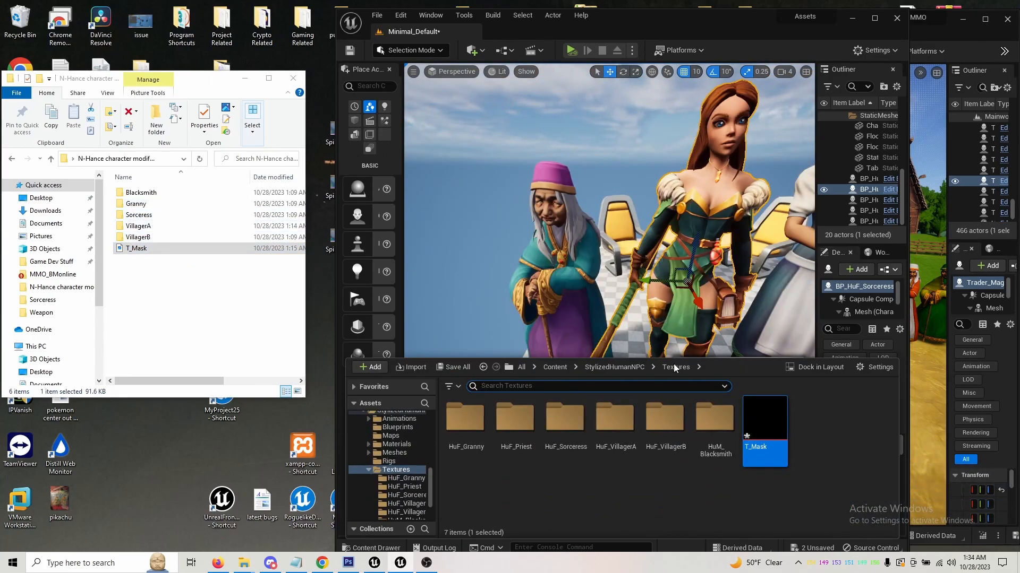
pyautogui.rightClick(773, 417)
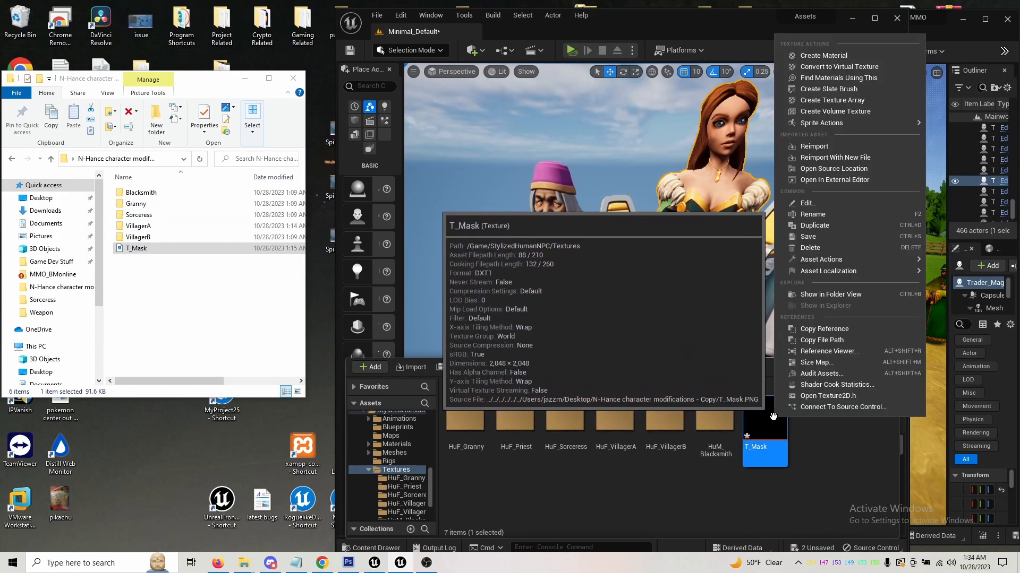
pyautogui.click(818, 147)
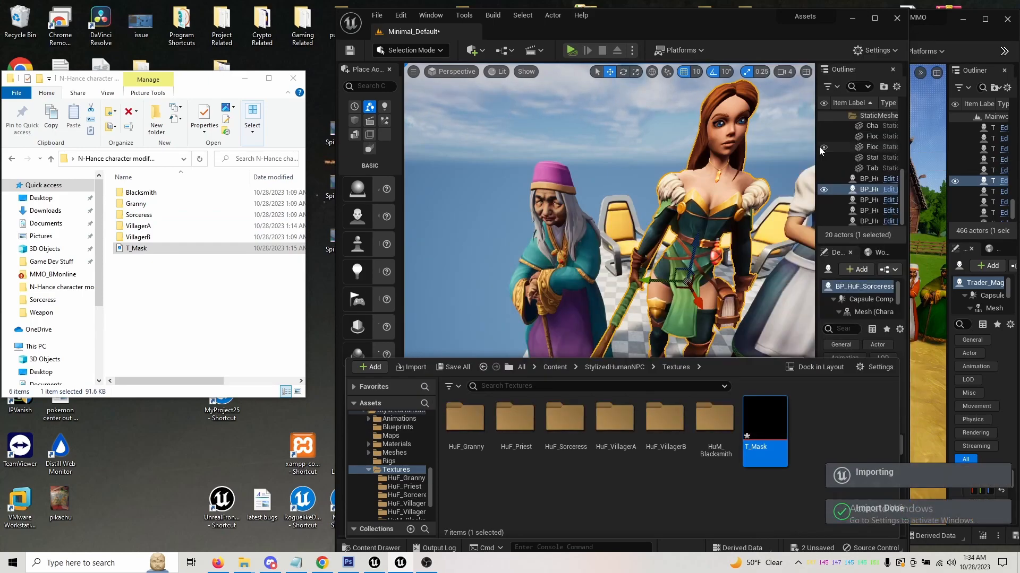
pyautogui.moveTo(763, 435)
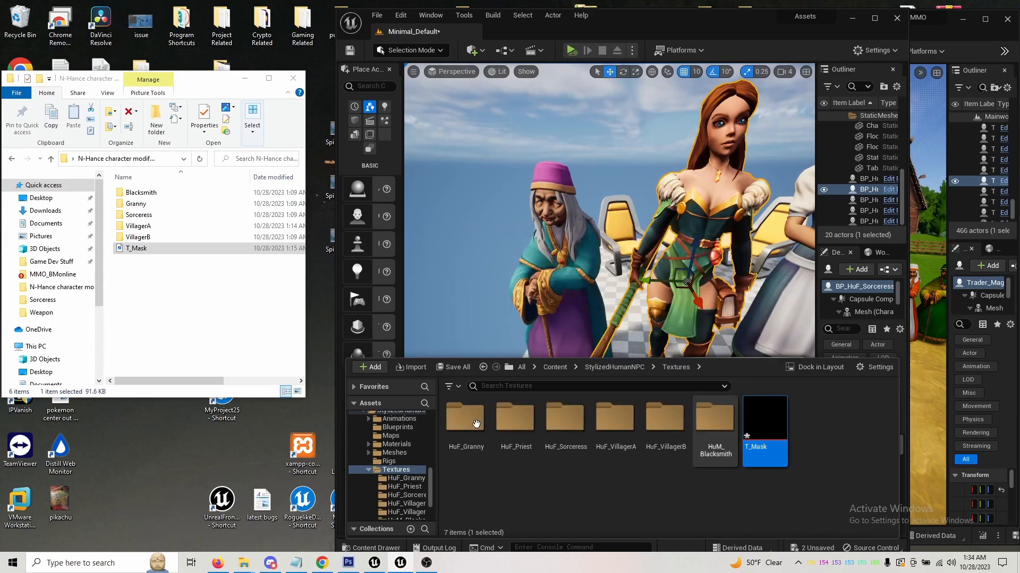
pyautogui.click(826, 438)
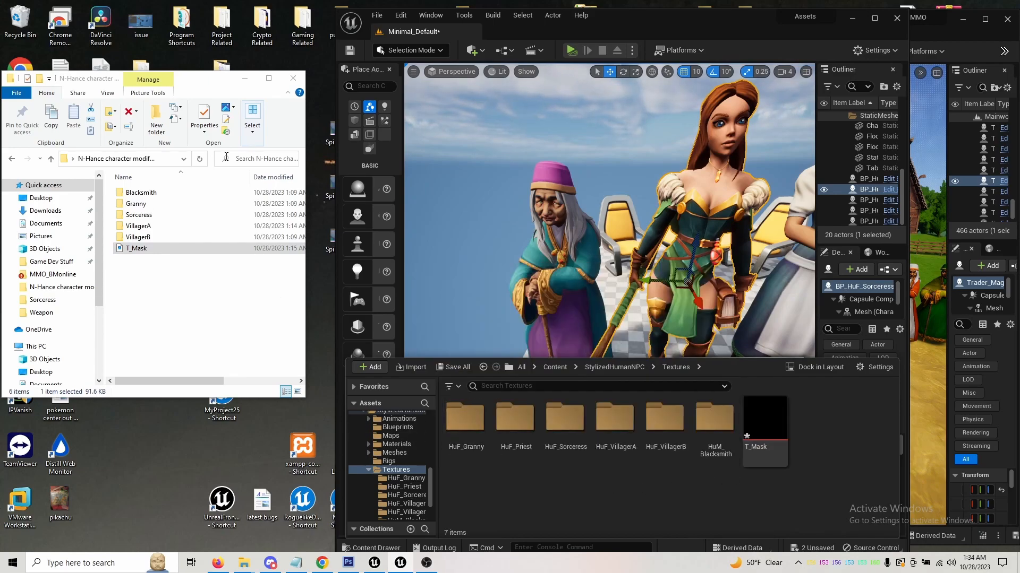
# Open the Granny folder on disk and the HuF_Granny textures folder in an enlarged content browser.
pyautogui.moveTo(186, 91); pyautogui.dragTo(195, 64)
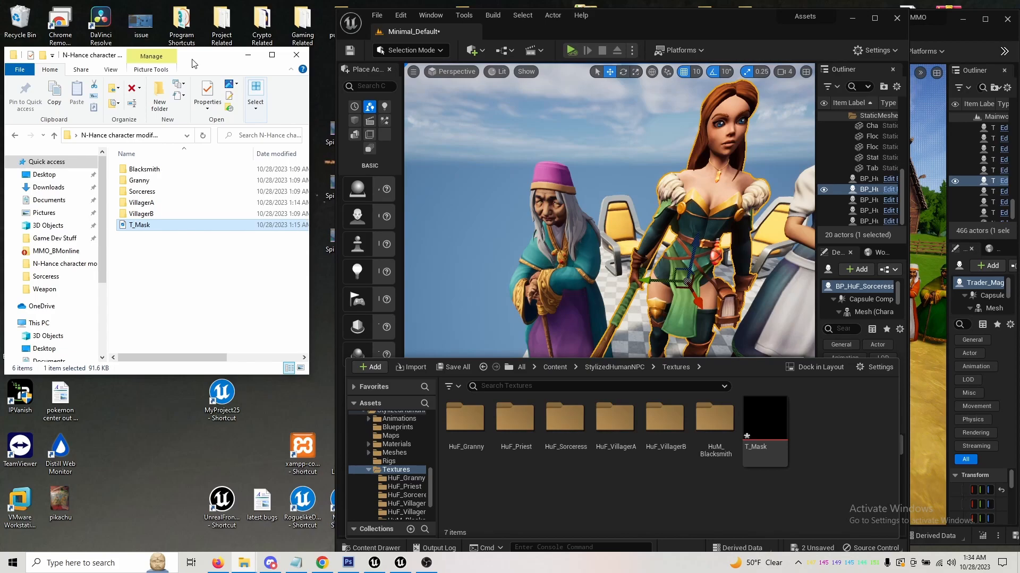
pyautogui.click(176, 258)
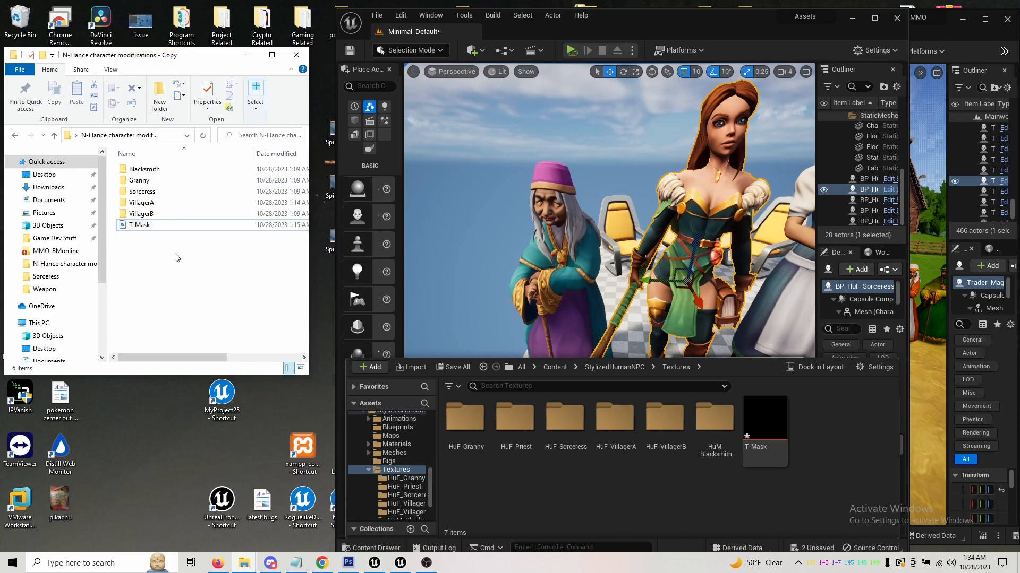
pyautogui.doubleClick(147, 183)
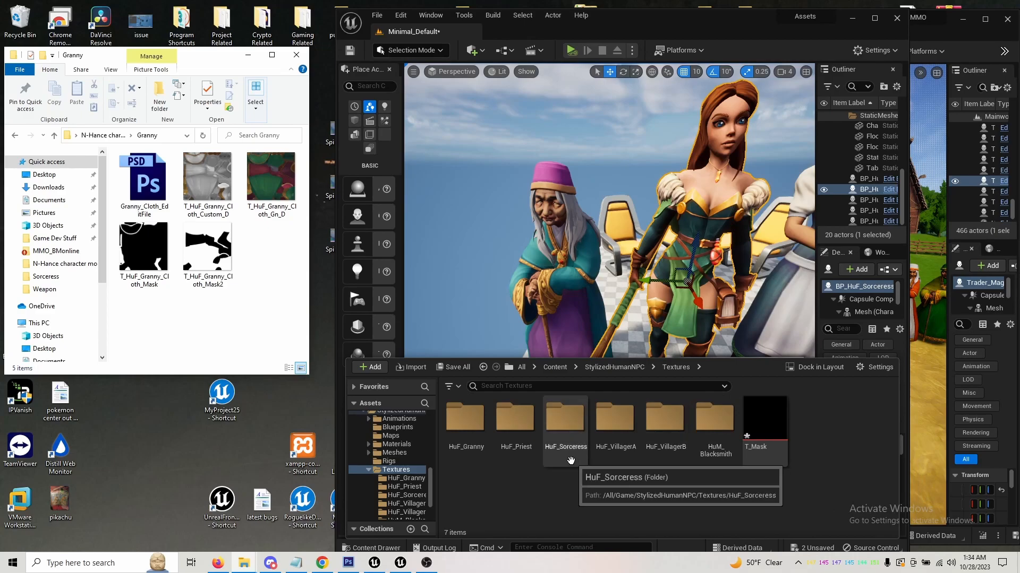
pyautogui.doubleClick(466, 427)
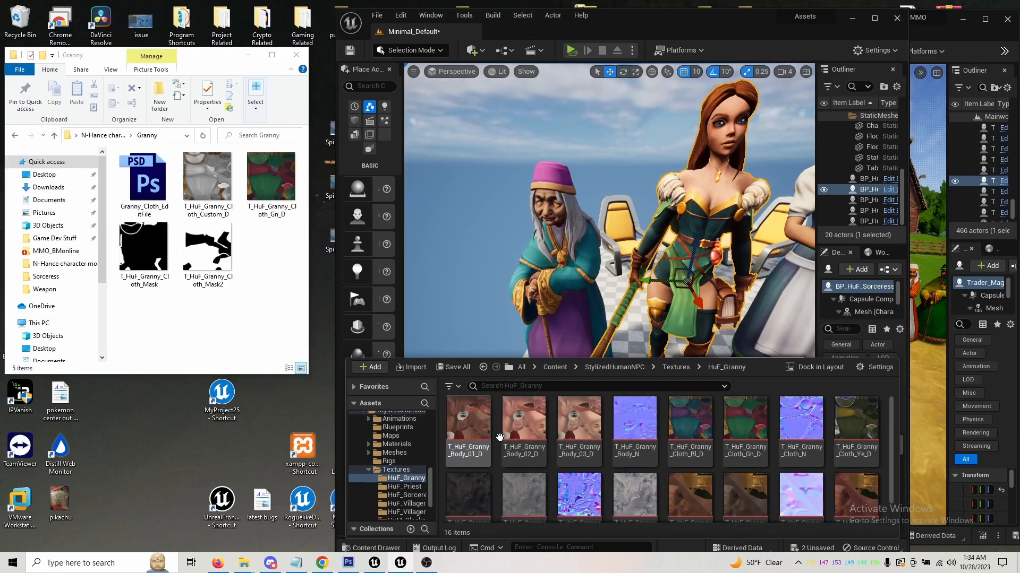
pyautogui.moveTo(691, 359); pyautogui.dragTo(693, 200)
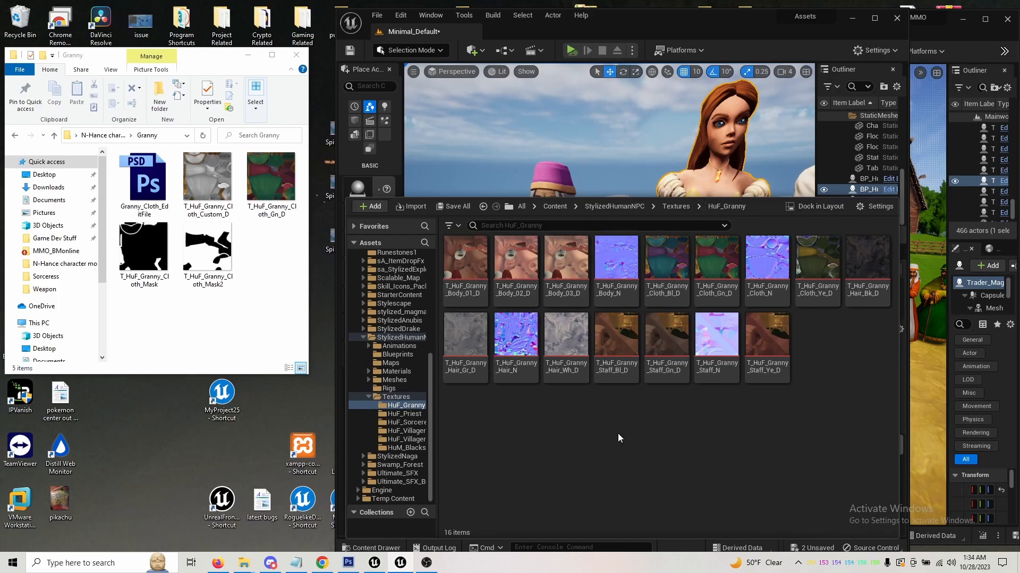
# Create a folder named Orignals inside HuF_Granny.
pyautogui.rightClick(547, 439)
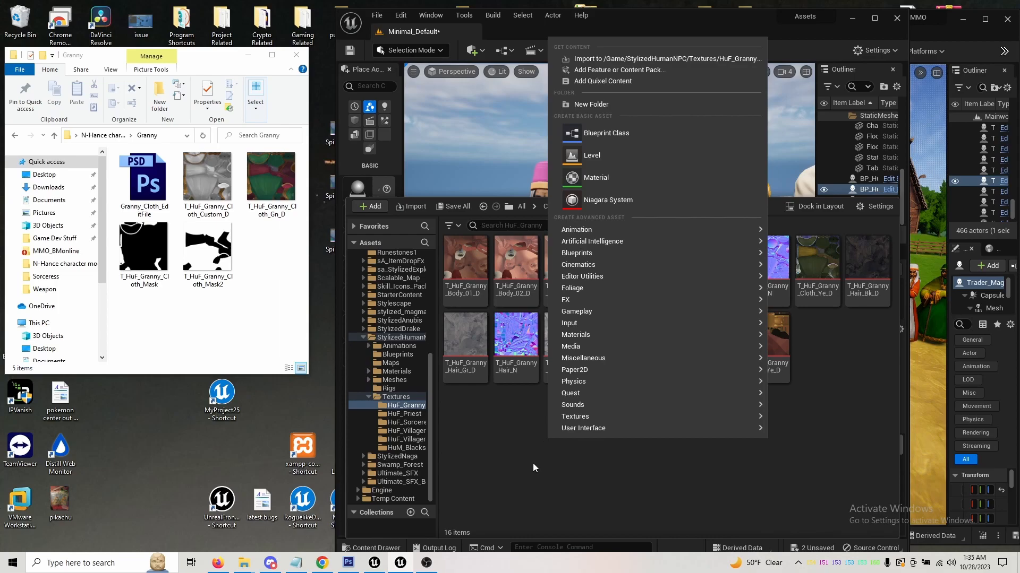
pyautogui.click(617, 106)
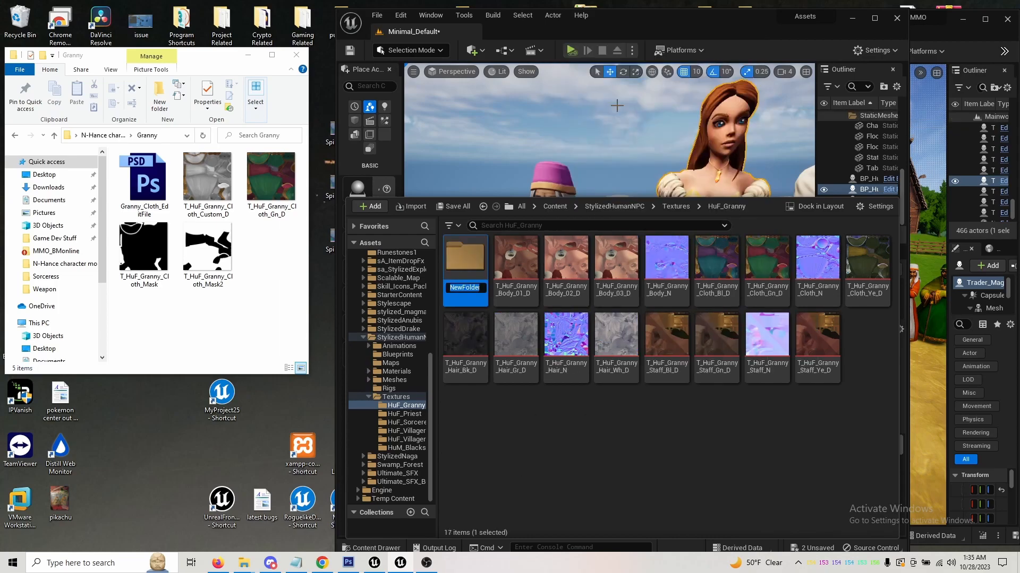
pyautogui.write('0')
pyautogui.press('Return')
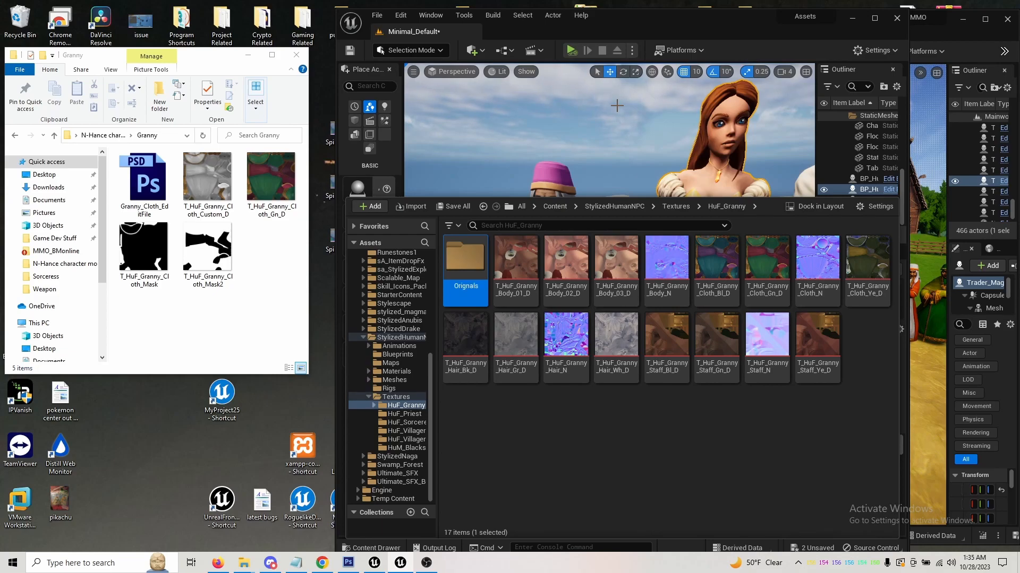
# Move the textures T_HuF_Granny_Cloth_Bl_D, T_HuF_Granny_Cloth_Gn_D and T_HuF_Granny_Cloth_Ye_D into the Orignals folder.
pyautogui.click(725, 270)
pyautogui.keyDown('ctrl'); pyautogui.click(767, 256); pyautogui.keyUp('ctrl')
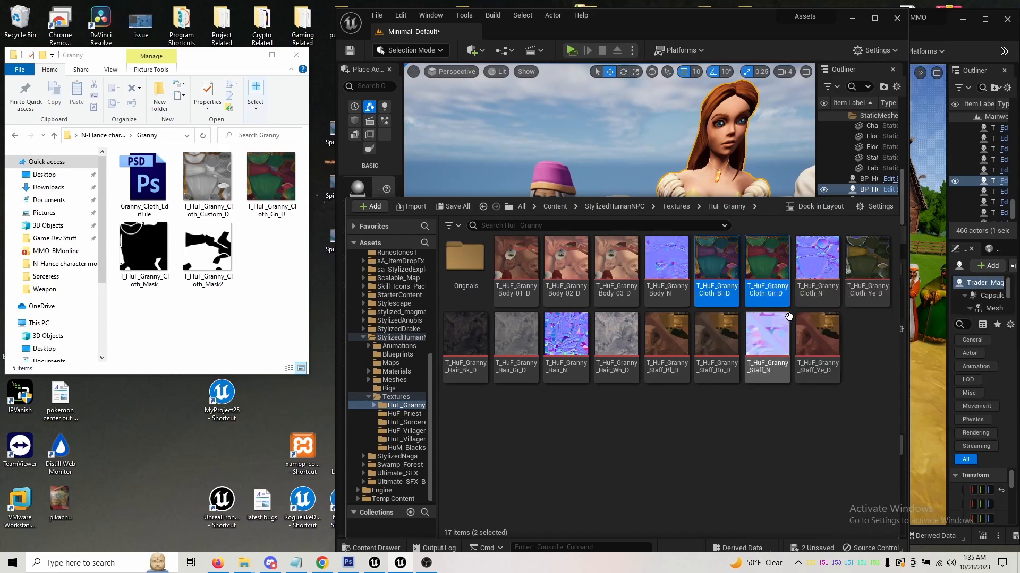
pyautogui.keyDown('ctrl'); pyautogui.click(876, 267); pyautogui.keyUp('ctrl')
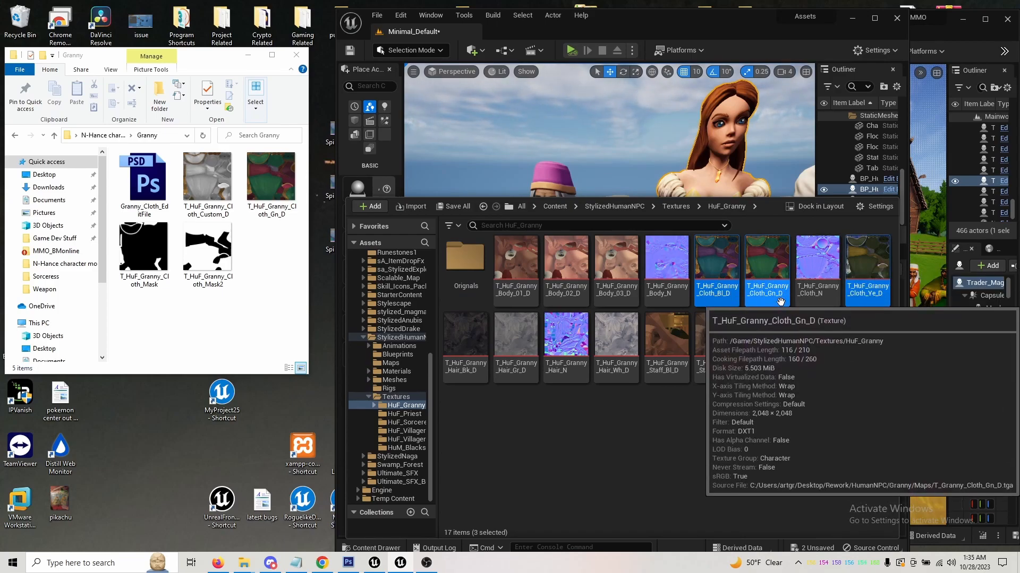
pyautogui.moveTo(720, 269); pyautogui.dragTo(457, 263)
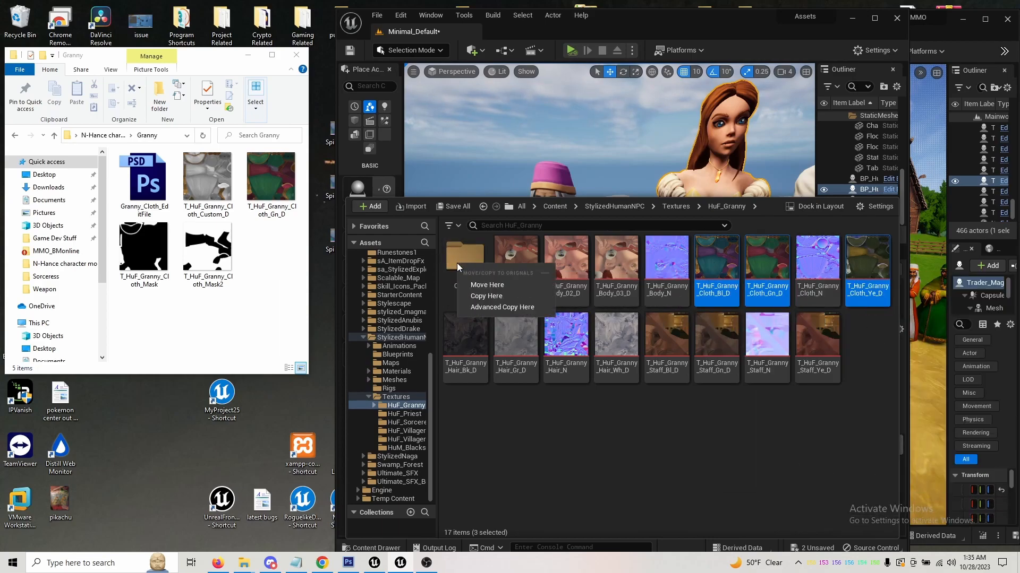
pyautogui.click(487, 282)
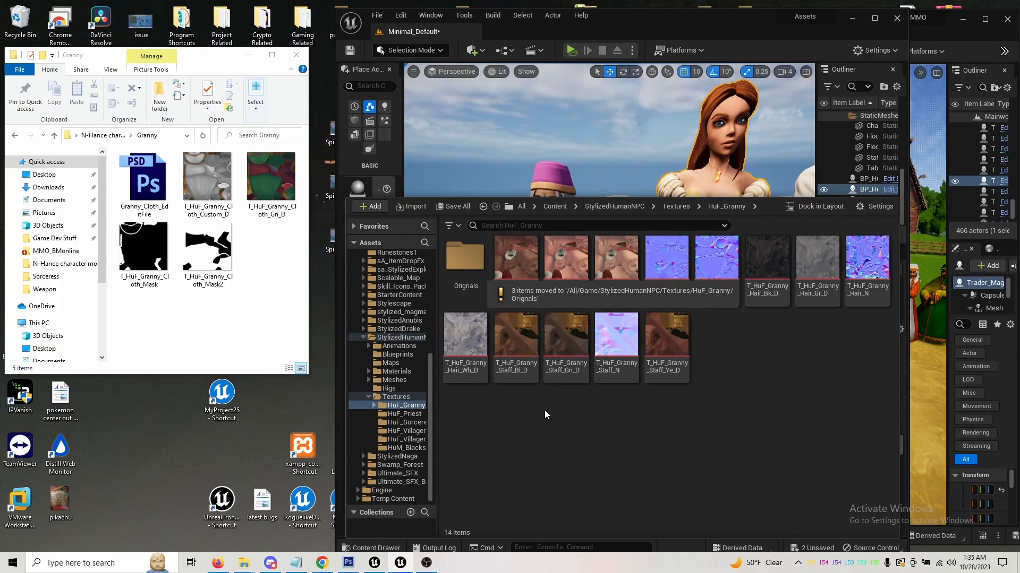
pyautogui.click(567, 338)
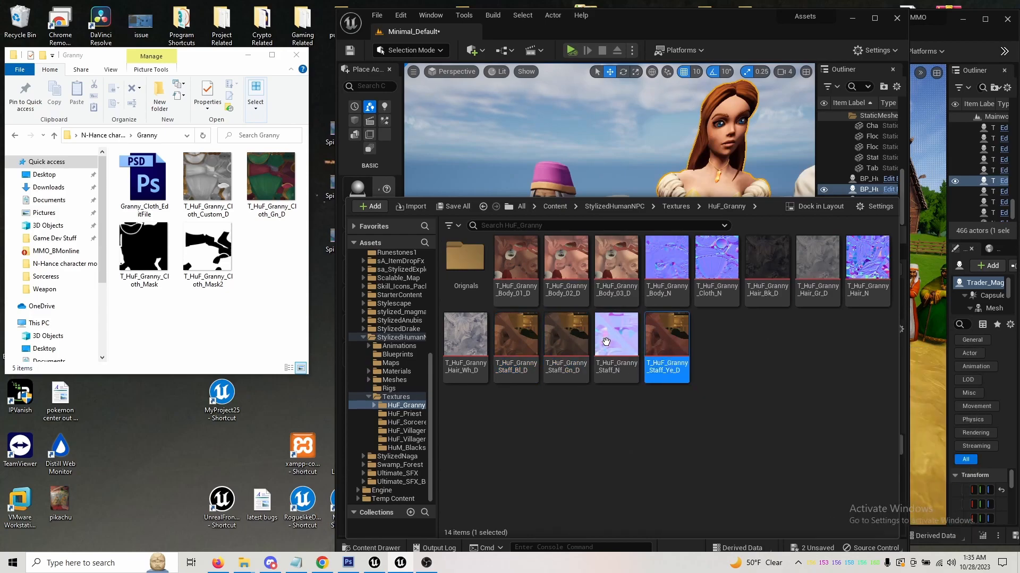
pyautogui.click(516, 339)
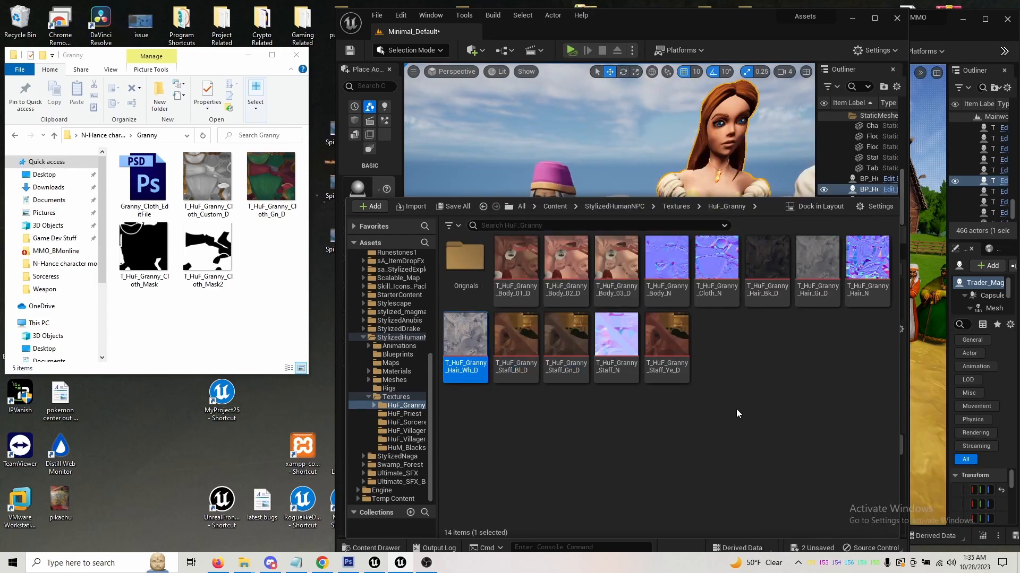
pyautogui.click(848, 358)
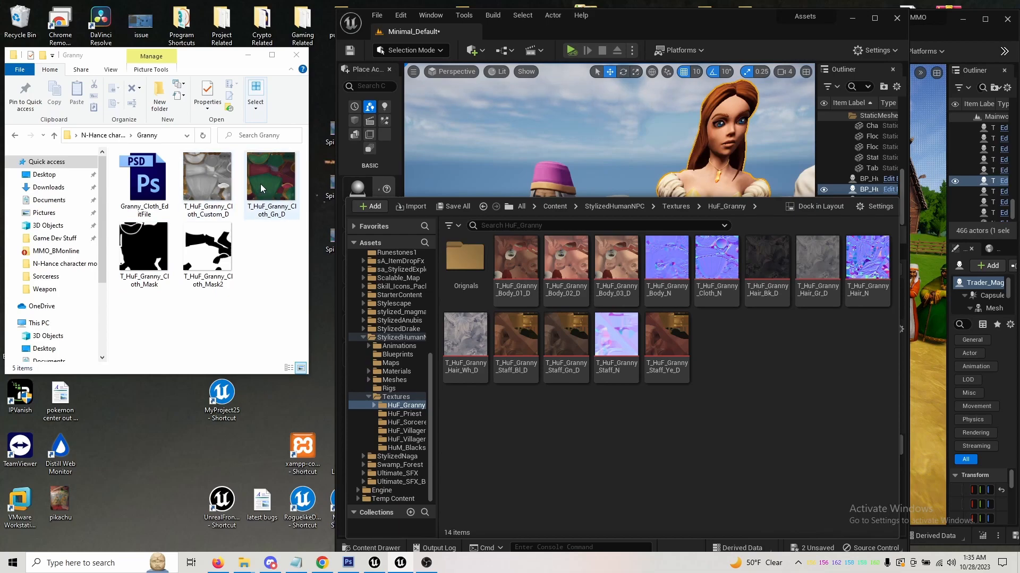
# Compare the Granny cloth files on disk with the T_HuF_Granny_Cloth_Gn_D texture in the Orignals folder.
pyautogui.click(208, 183)
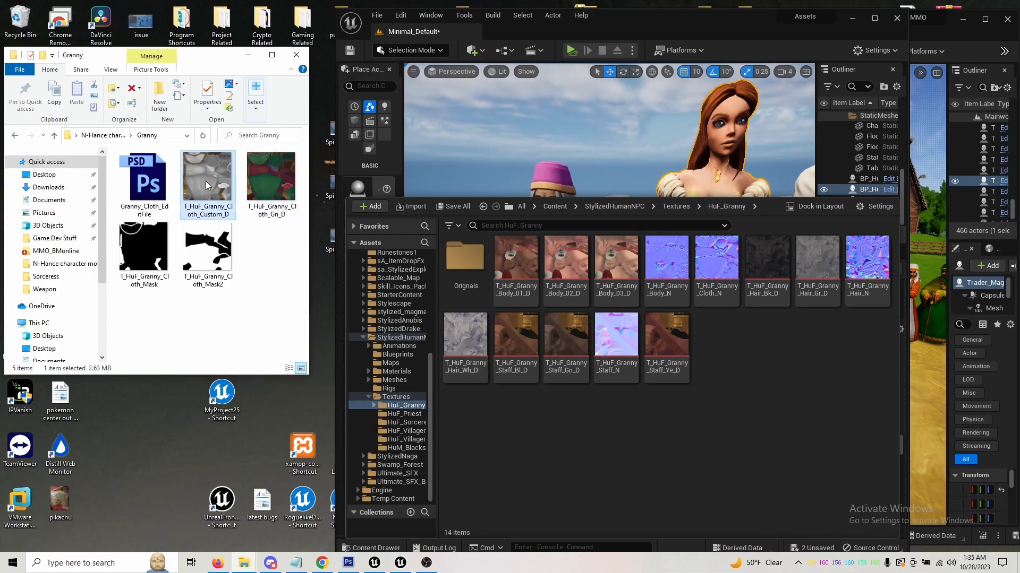
pyautogui.keyDown('ctrl'); pyautogui.click(197, 244); pyautogui.keyUp('ctrl')
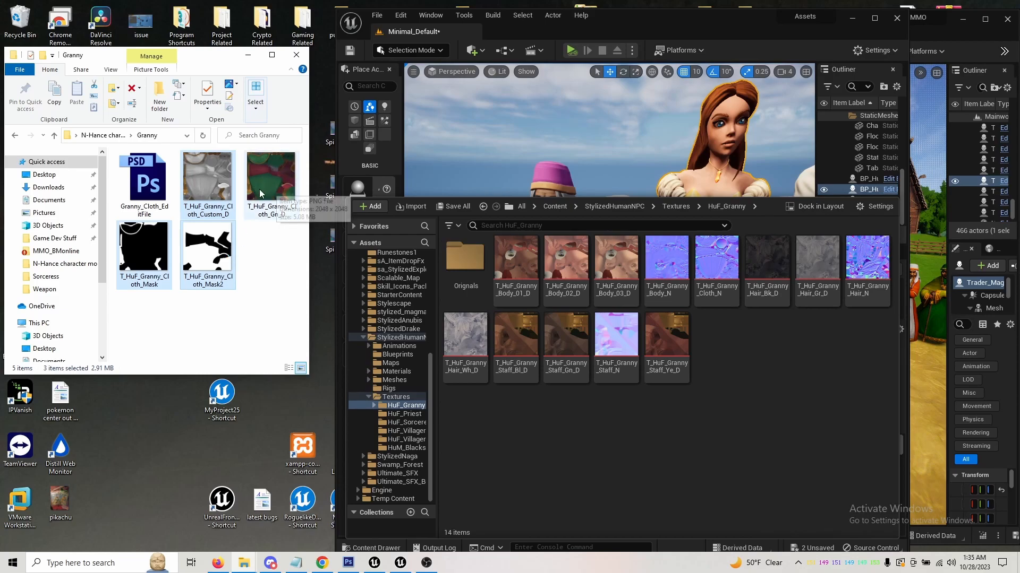
pyautogui.doubleClick(466, 258)
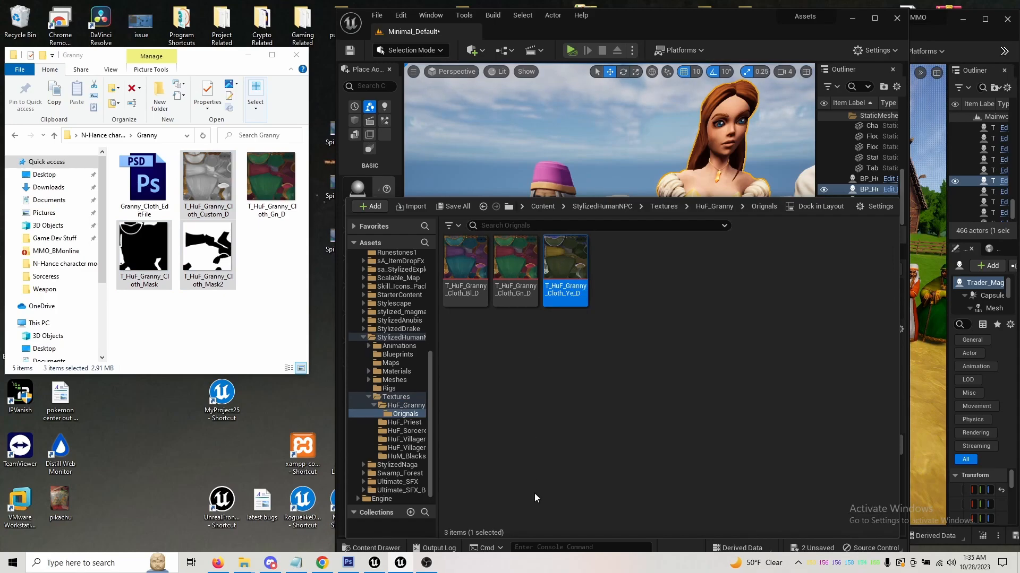
pyautogui.click(522, 263)
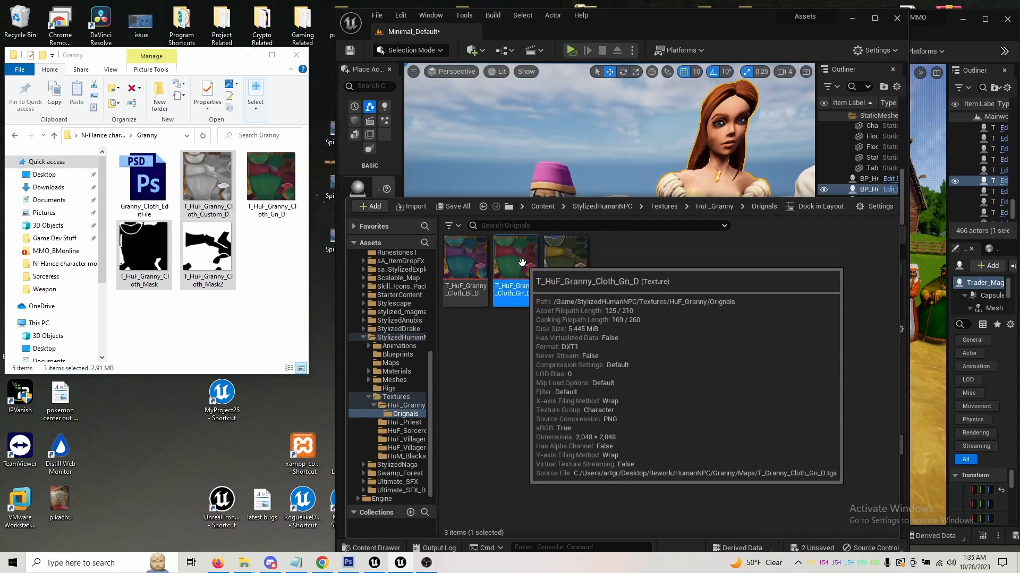
pyautogui.rightClick(522, 262)
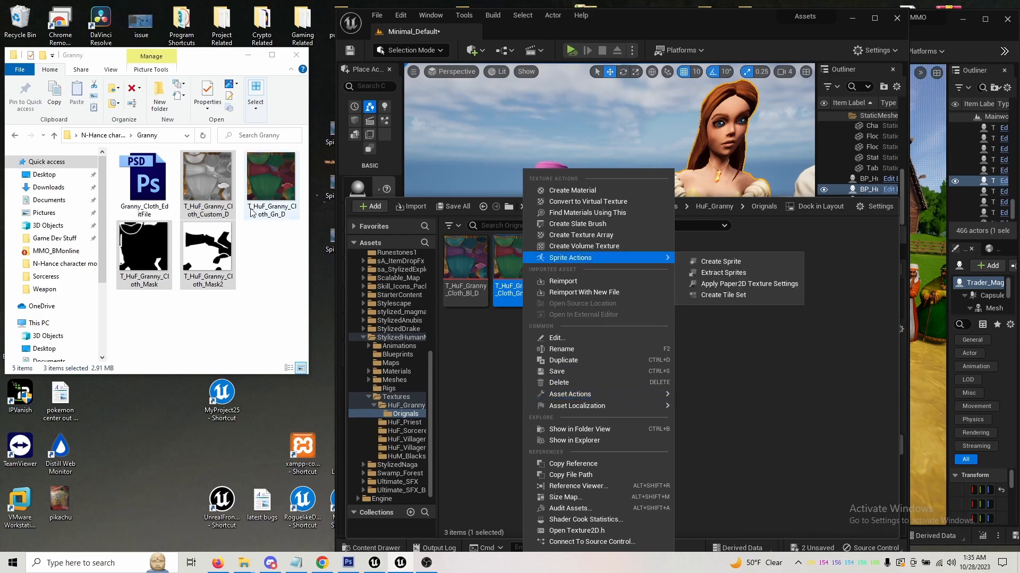
pyautogui.click(266, 242)
pyautogui.click(150, 184)
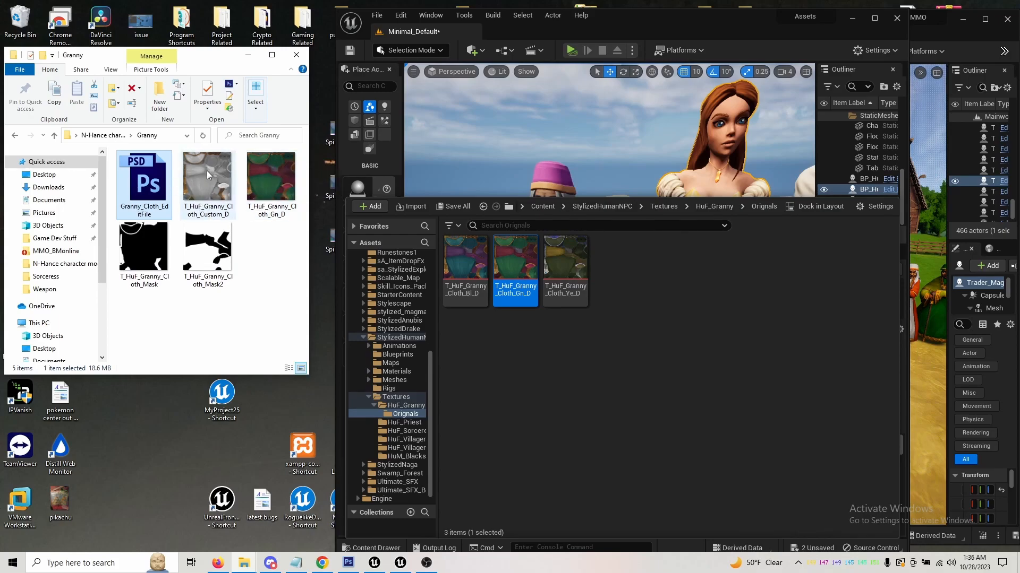
pyautogui.click(268, 259)
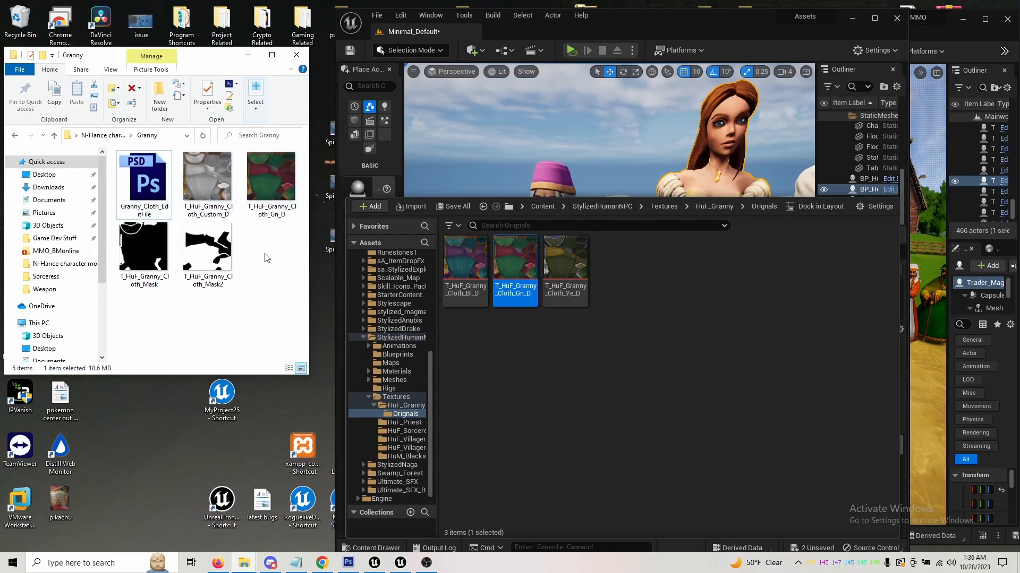
# Import T_HuF_Granny_Cloth_Custom_D, T_HuF_Granny_Cloth_Mask and T_HuF_Granny_Cloth_Mask2 from disk into the HuF_Granny textures folder.
pyautogui.click(761, 211)
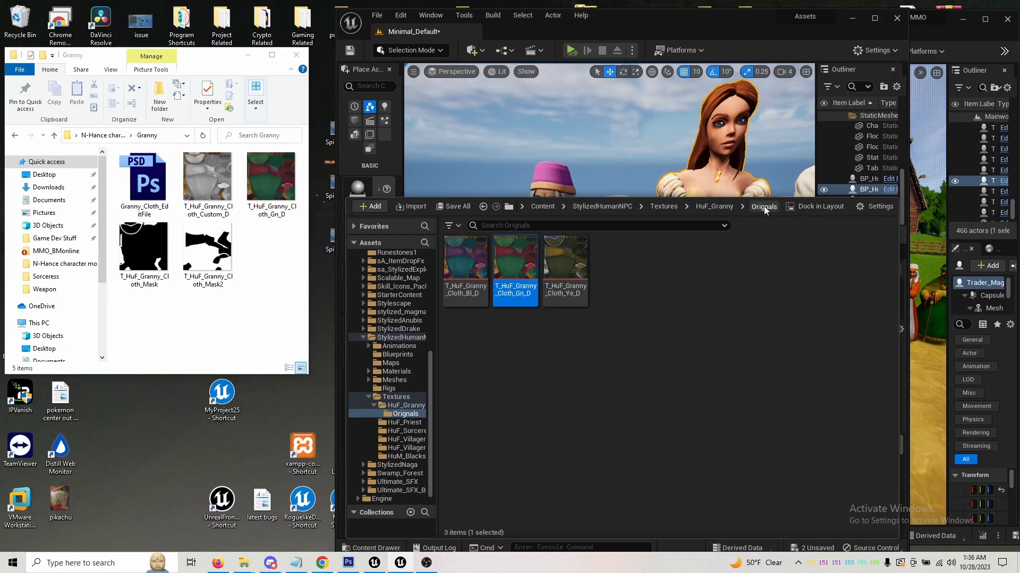
pyautogui.click(729, 211)
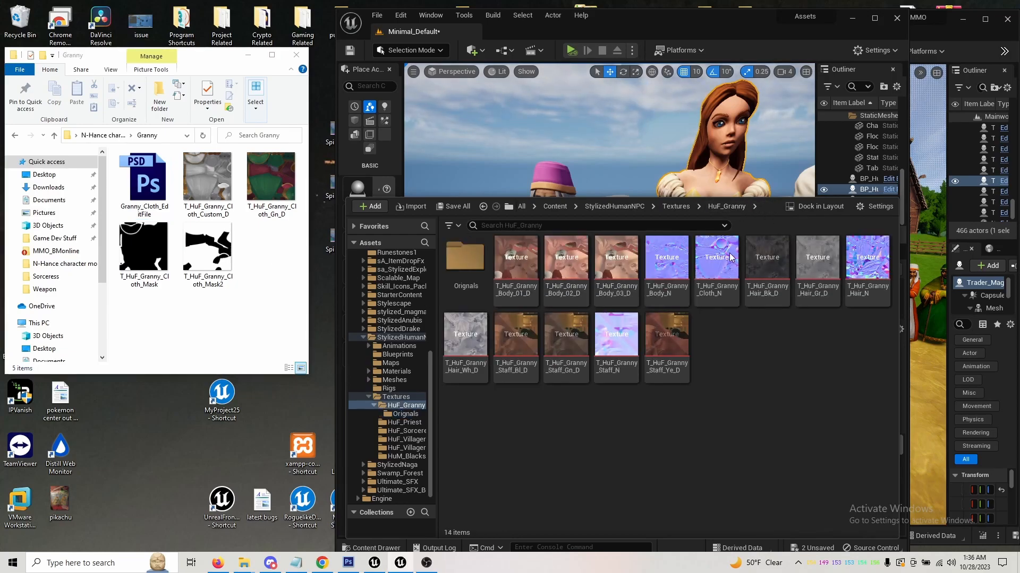
pyautogui.click(211, 185)
pyautogui.click(156, 254)
pyautogui.keyDown('ctrl'); pyautogui.click(215, 241); pyautogui.keyUp('ctrl')
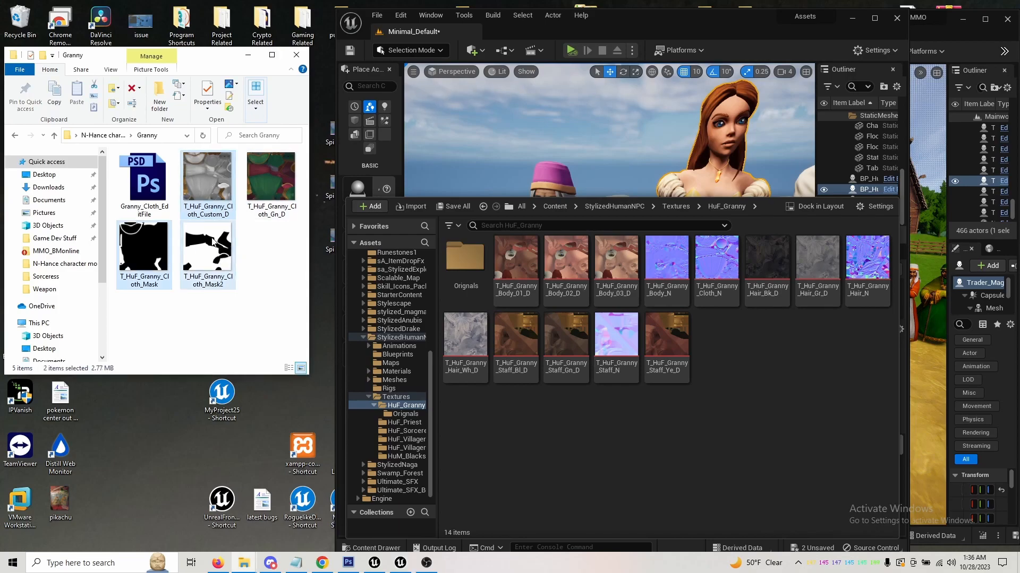
pyautogui.moveTo(706, 447); pyautogui.dragTo(707, 447)
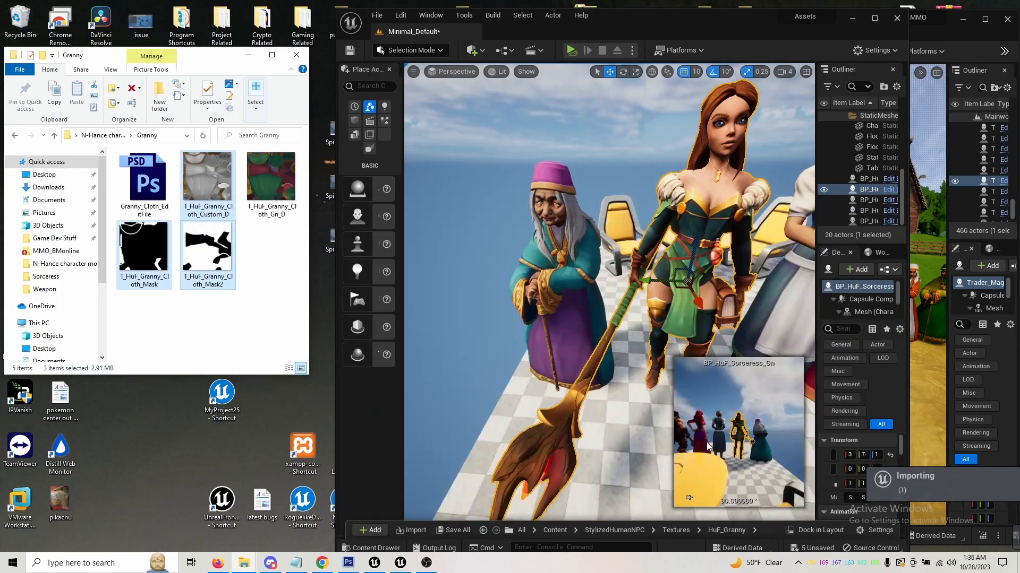
pyautogui.hotkey('ctrl', 'space')
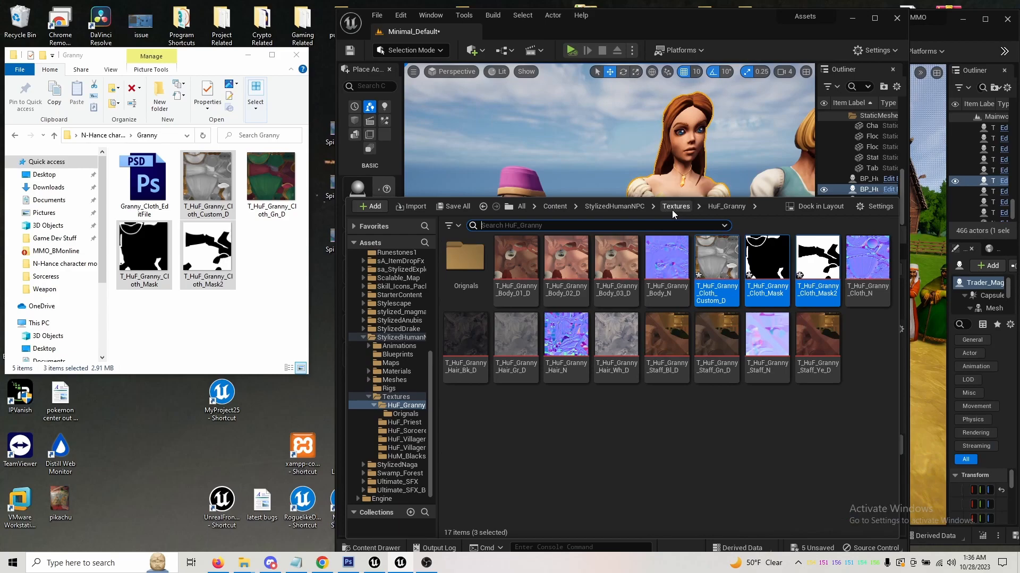
# Open the M_MasterMaterial material from the Materials folder of StylizedHumanNPC.
pyautogui.click(626, 206)
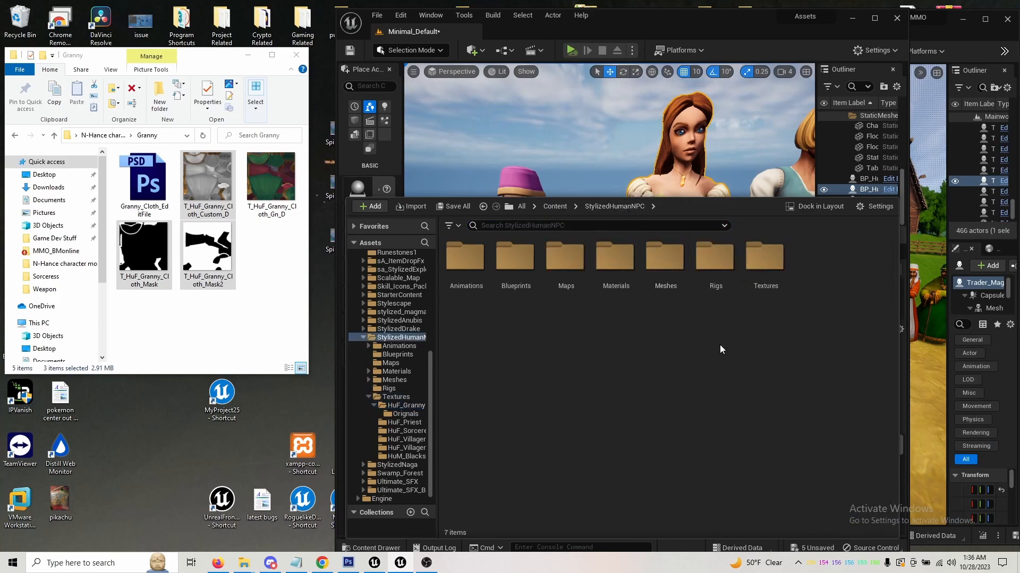
pyautogui.doubleClick(619, 268)
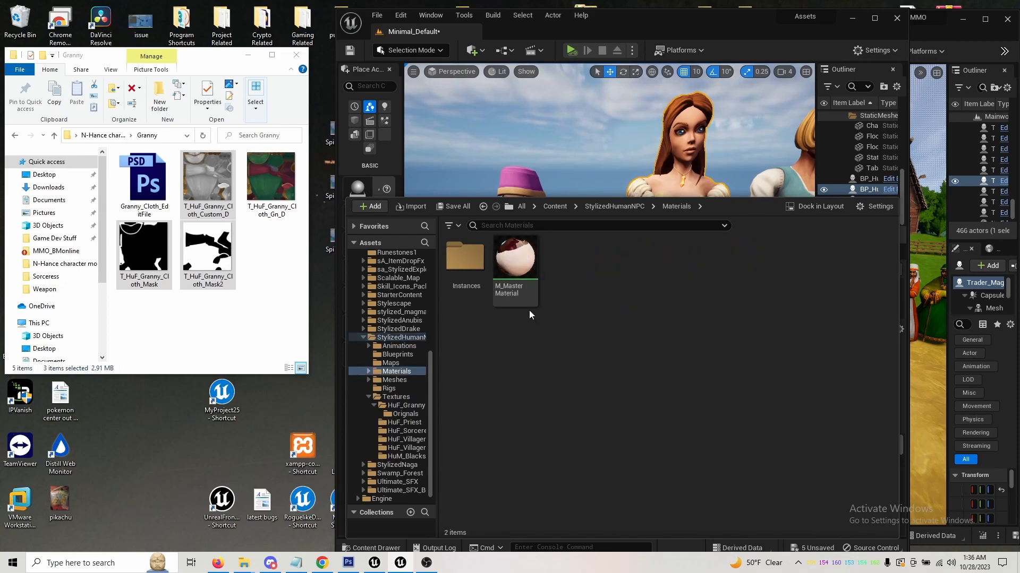
pyautogui.doubleClick(472, 260)
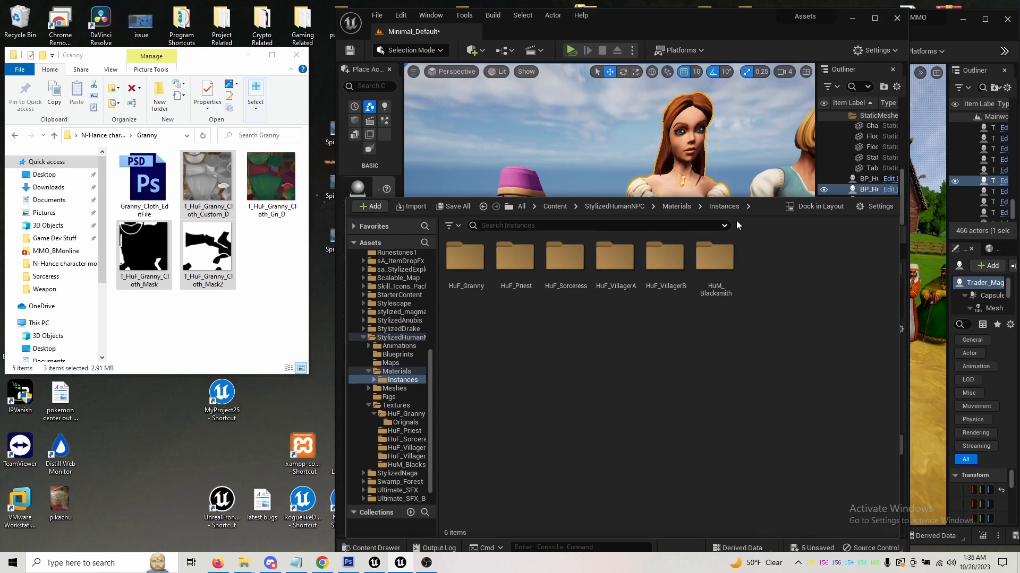
pyautogui.click(667, 207)
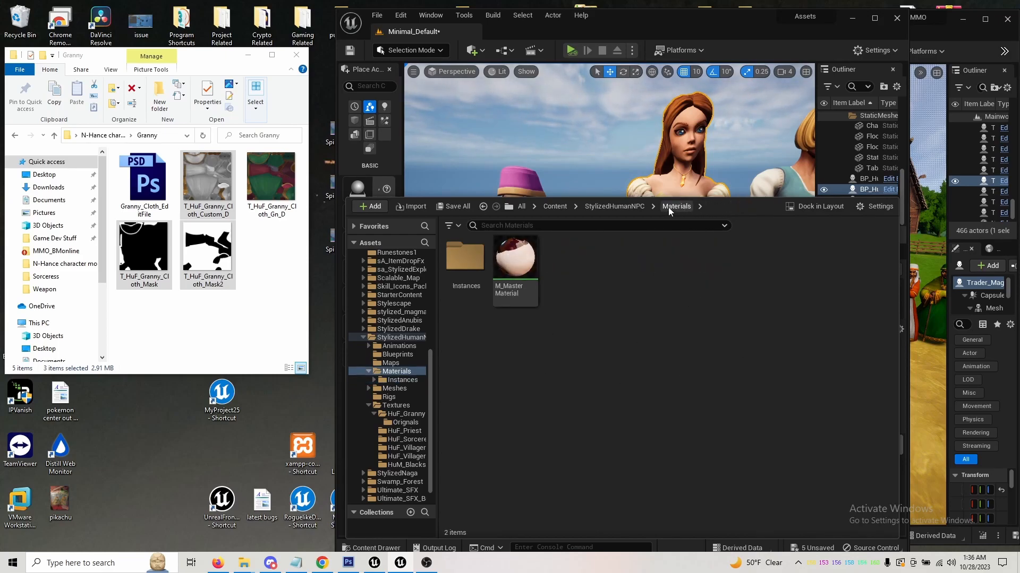
pyautogui.click(516, 257)
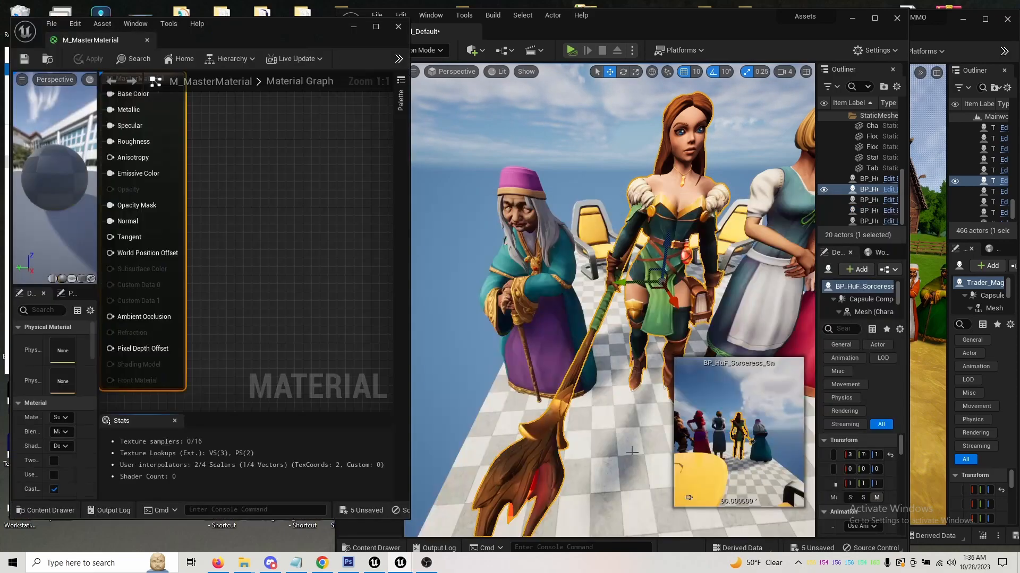
# Bring the BaseColor node into view in a widened material editor and arrange the windows beside the MMO project.
pyautogui.moveTo(151, 145); pyautogui.dragTo(392, 231, button='right')
pyautogui.moveTo(193, 231); pyautogui.dragTo(391, 243, button='right')
pyautogui.moveTo(106, 241); pyautogui.dragTo(394, 228, button='right')
pyautogui.moveTo(408, 142); pyautogui.dragTo(505, 143)
pyautogui.moveTo(682, 39); pyautogui.dragTo(342, 24)
pyautogui.moveTo(885, 29); pyautogui.dragTo(866, 19)
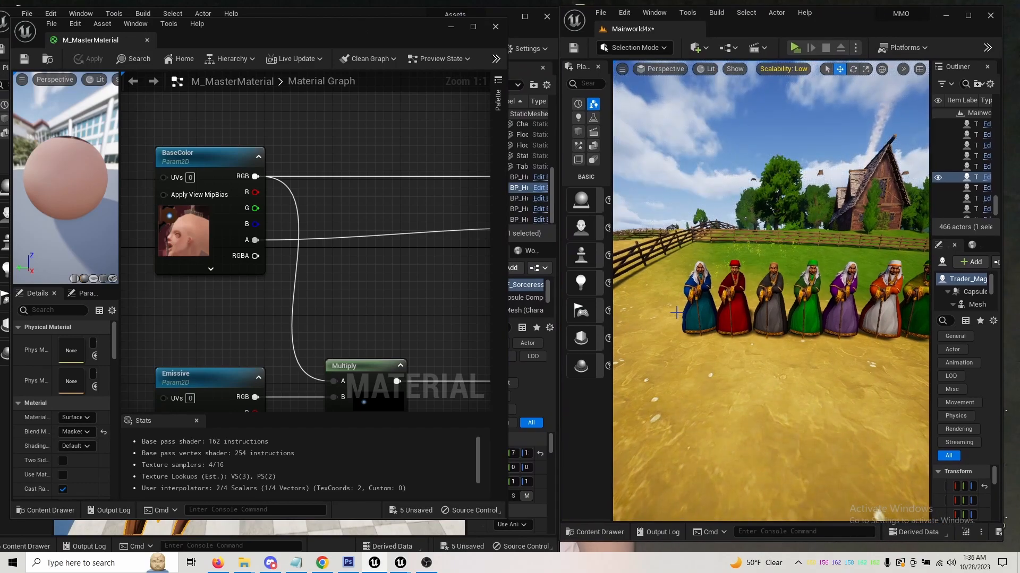
# Open the Town_Mage_Fingle blueprint of the blue-robed mage in the full editor, beside the M_MasterMaterial window.
pyautogui.click(695, 308)
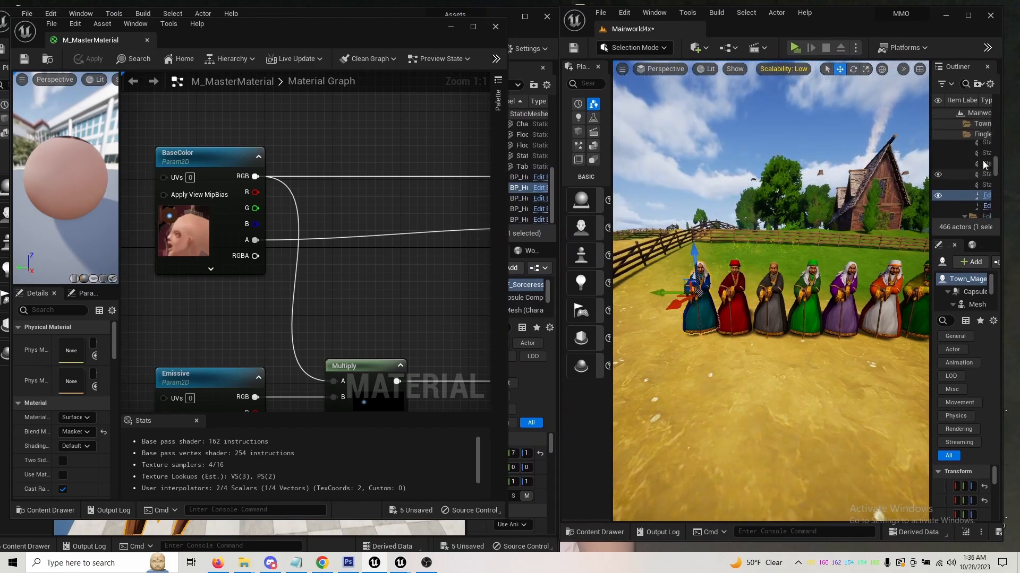
pyautogui.click(986, 197)
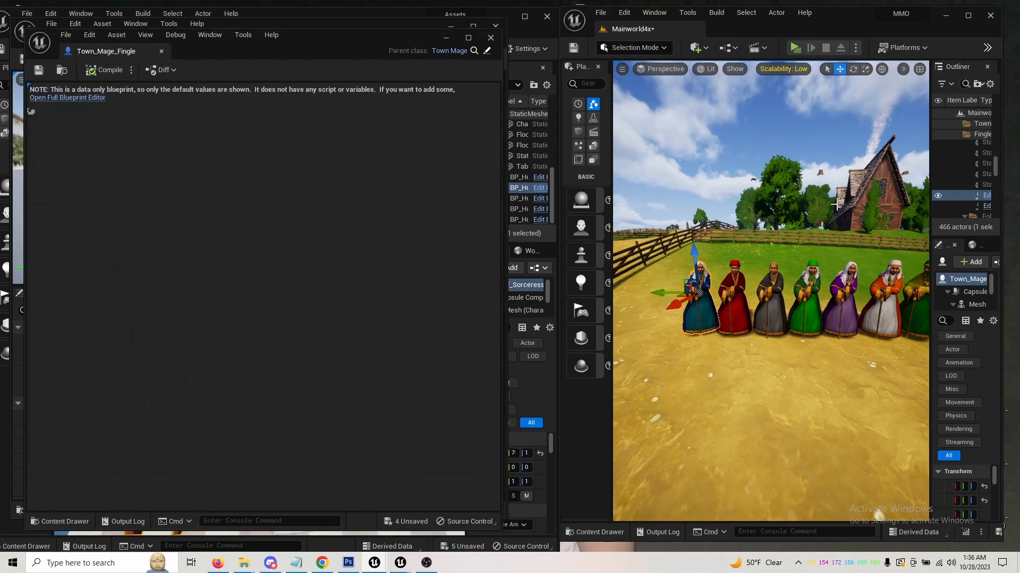
pyautogui.moveTo(399, 68); pyautogui.dragTo(789, 86)
pyautogui.click(556, 125)
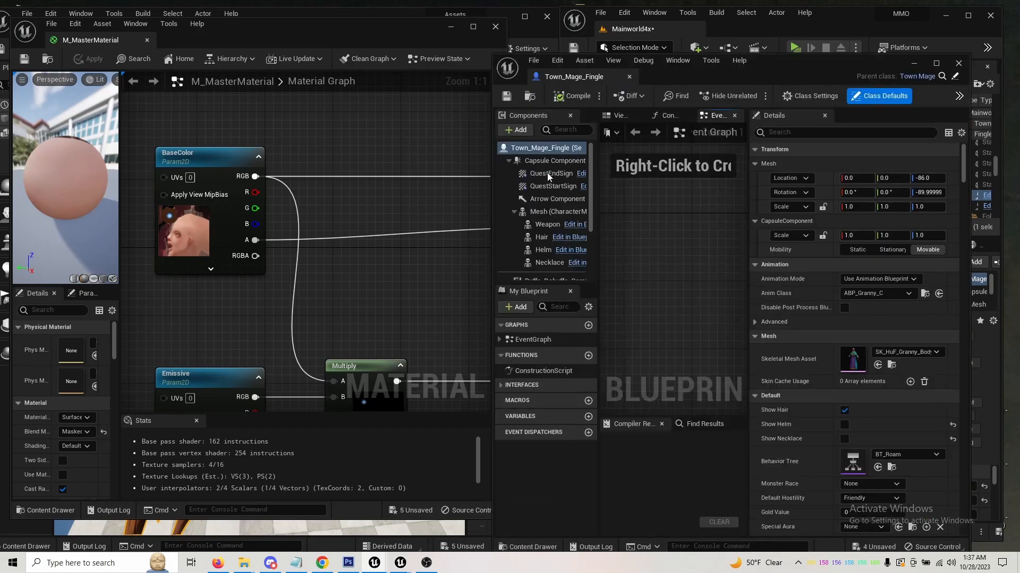
# Open the mesh's MI_HuF_Granny_Body_01 material instance and its parent M_MasterMaterial in the MMO project.
pyautogui.click(542, 212)
pyautogui.scroll(-2, 823, 439)
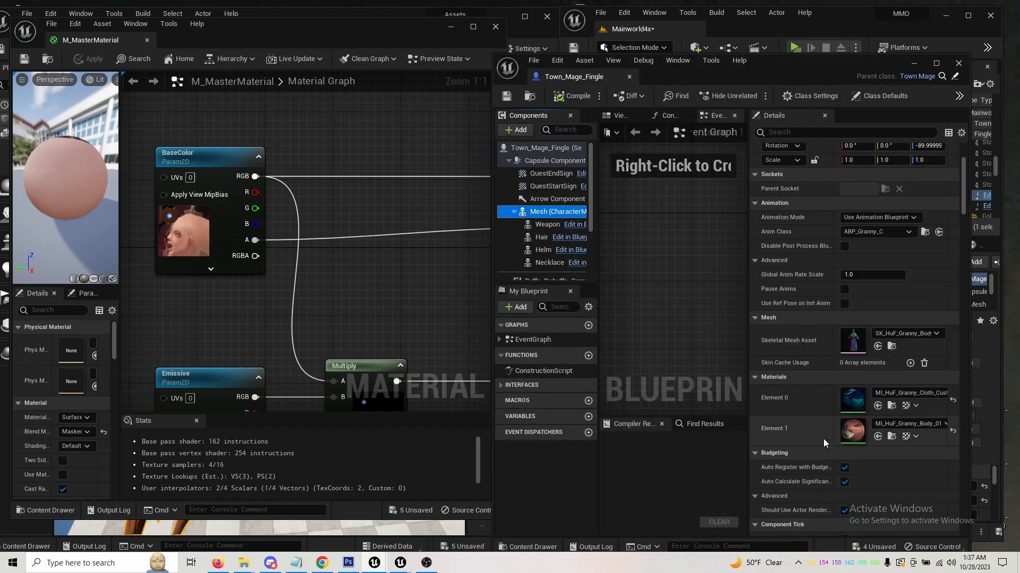
pyautogui.doubleClick(853, 426)
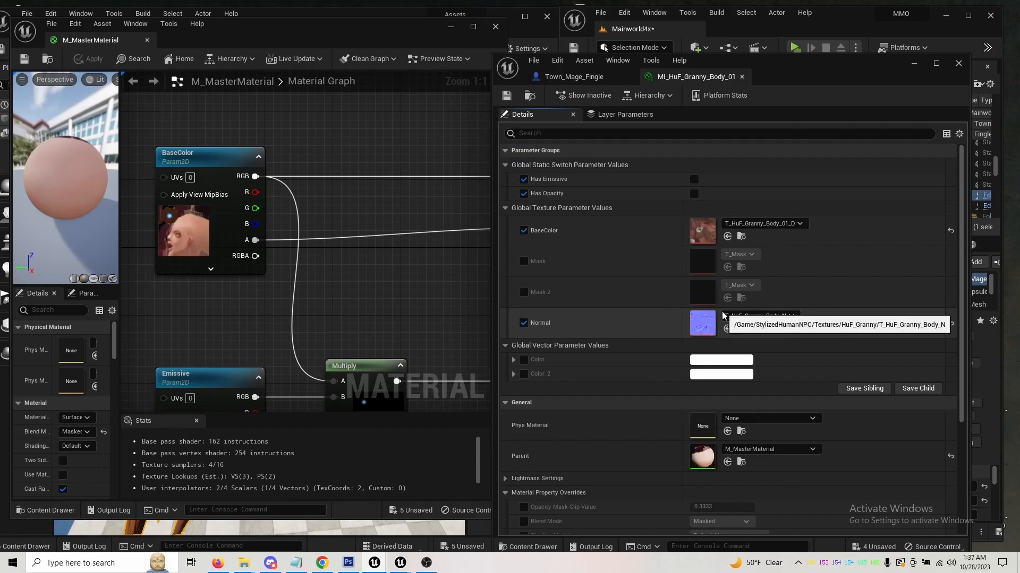
pyautogui.doubleClick(702, 458)
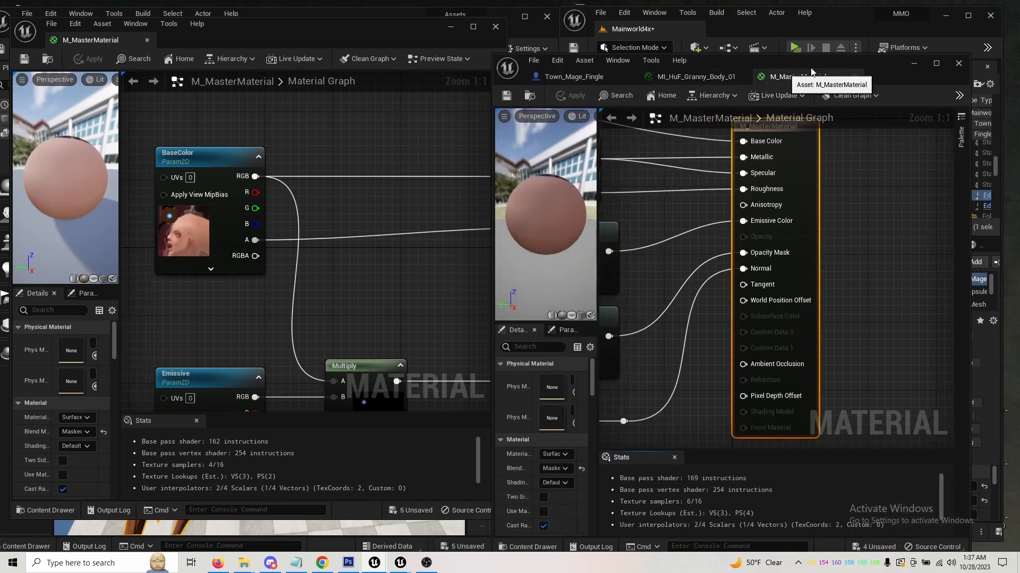
# Compare both M_MasterMaterial graphs, examining the reference's Color, Color_2, BaseColor, Mask, Multiply and Lerp nodes.
pyautogui.moveTo(633, 208); pyautogui.dragTo(726, 226, button='right')
pyautogui.scroll(-5, 727, 226)
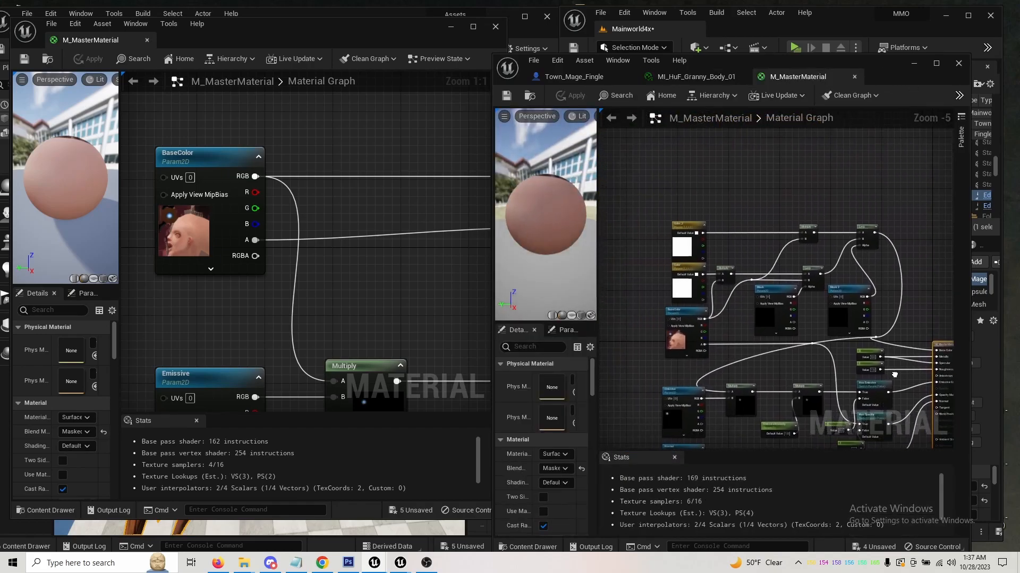
pyautogui.moveTo(691, 322); pyautogui.dragTo(702, 351, button='right')
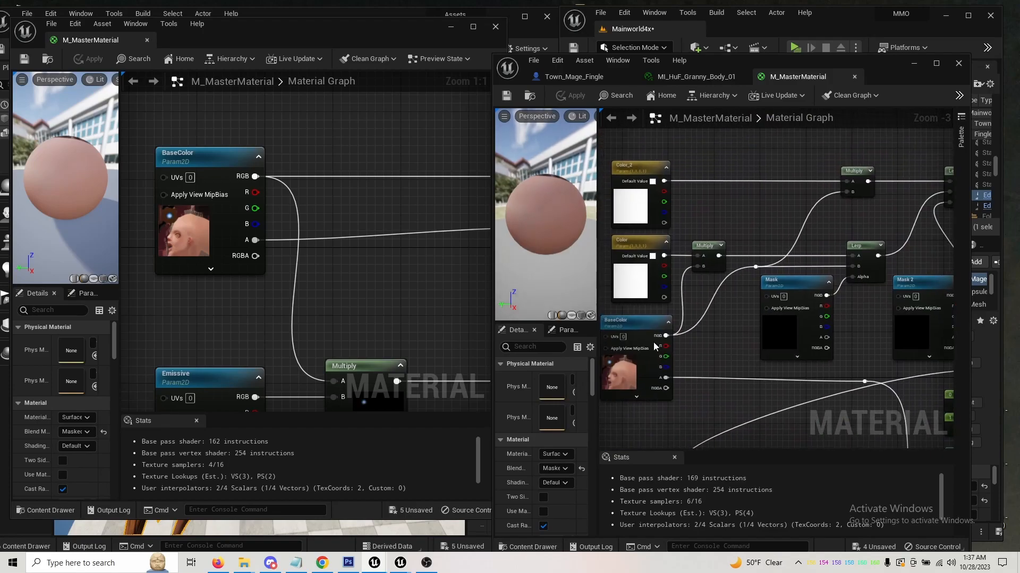
pyautogui.click(389, 224)
pyautogui.scroll(-1, 387, 222)
pyautogui.moveTo(384, 218); pyautogui.dragTo(317, 216, button='right')
pyautogui.scroll(-1, 350, 275)
pyautogui.scroll(-1, 289, 230)
pyautogui.moveTo(719, 205); pyautogui.dragTo(771, 219, button='right')
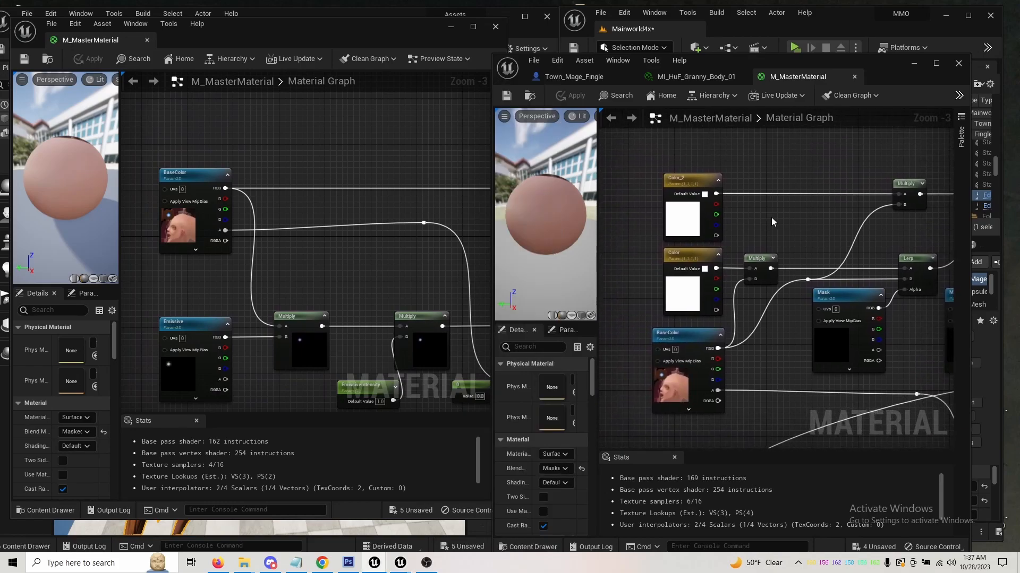
pyautogui.click(684, 199)
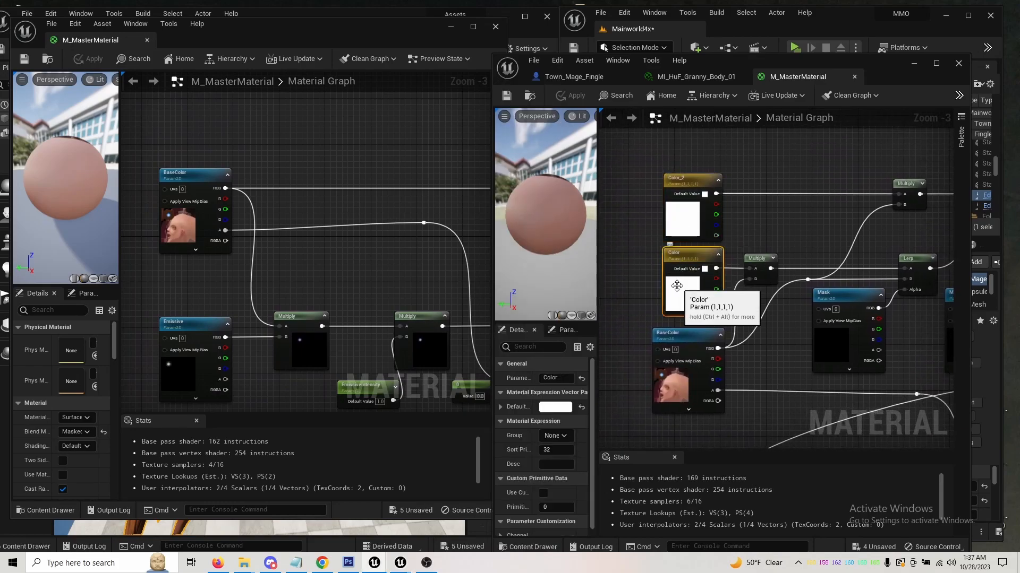
# Add a VectorParameter node above the emissive Multiply nodes in the StylizedHumanNPC project's M_MasterMaterial graph.
pyautogui.rightClick(274, 143)
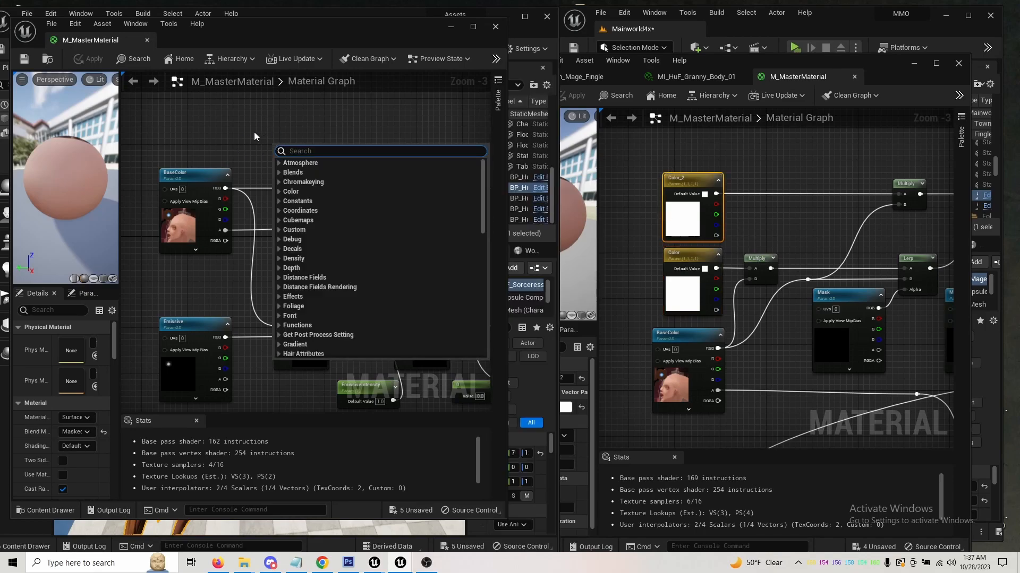
pyautogui.write('vector')
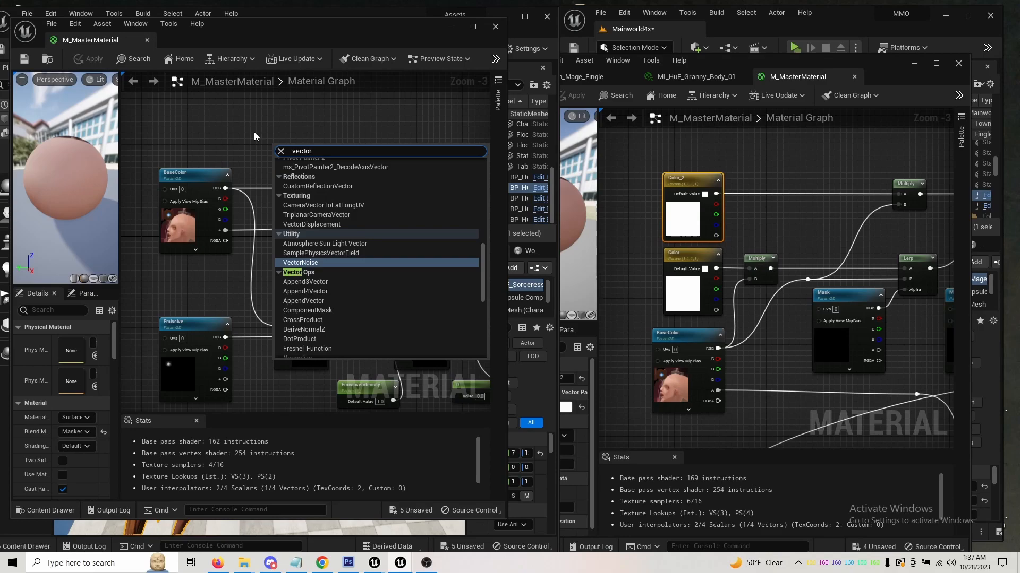
pyautogui.write('p')
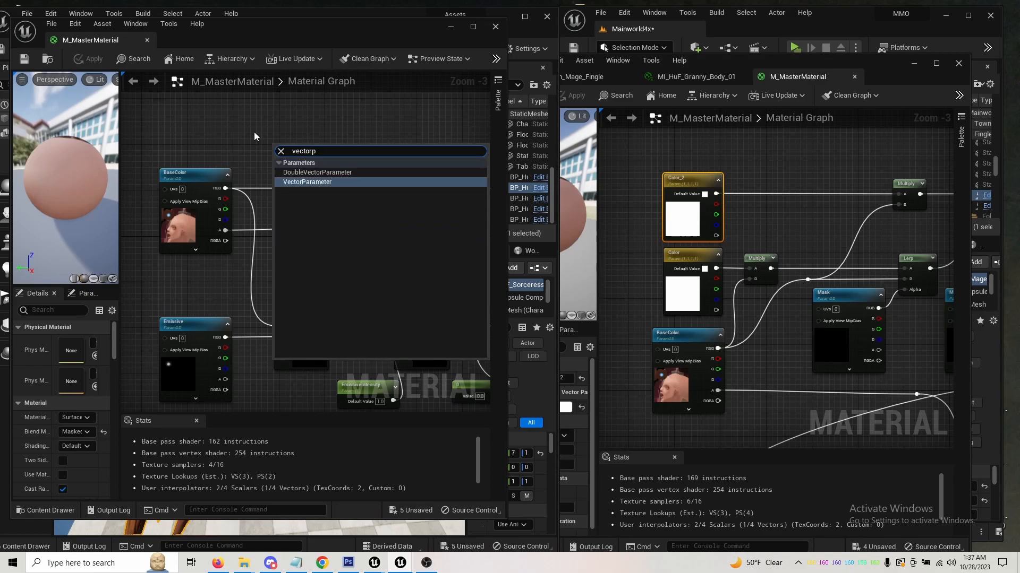
pyautogui.click(307, 182)
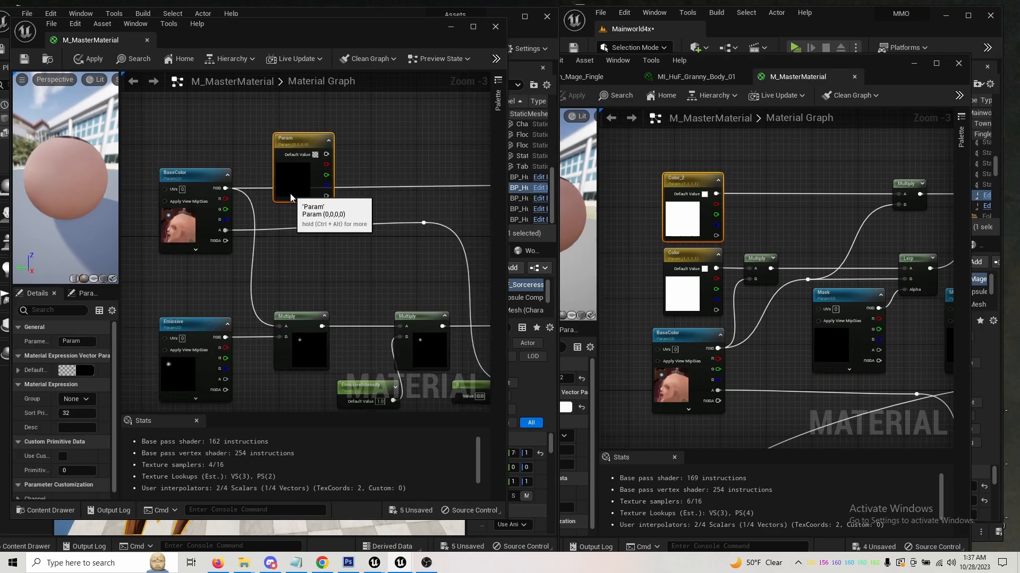
# Move the new vector parameter node up above BaseColor and name it Color.
pyautogui.moveTo(326, 170); pyautogui.dragTo(303, 132)
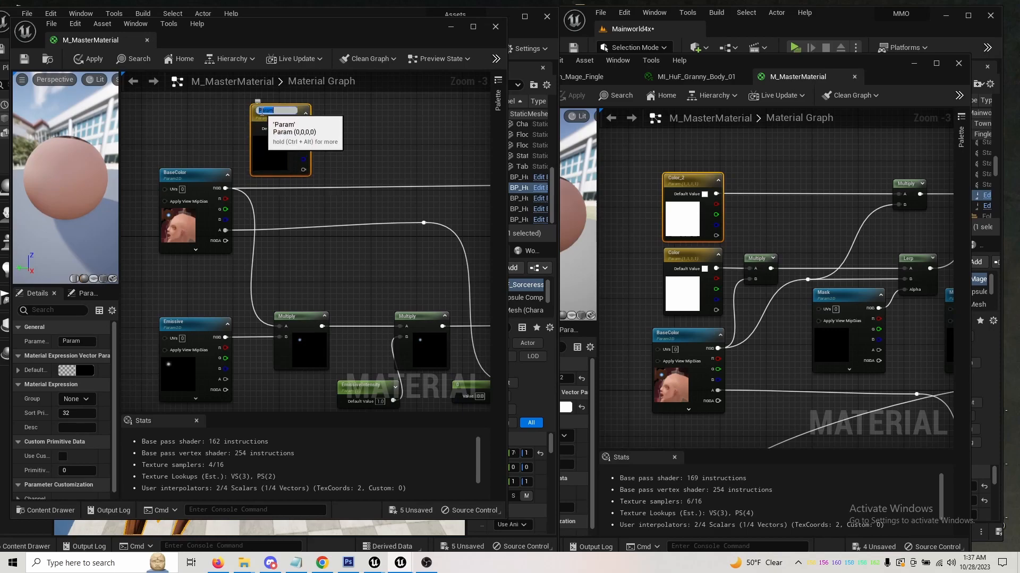
pyautogui.doubleClick(263, 111)
pyautogui.write('Color')
pyautogui.press('Return')
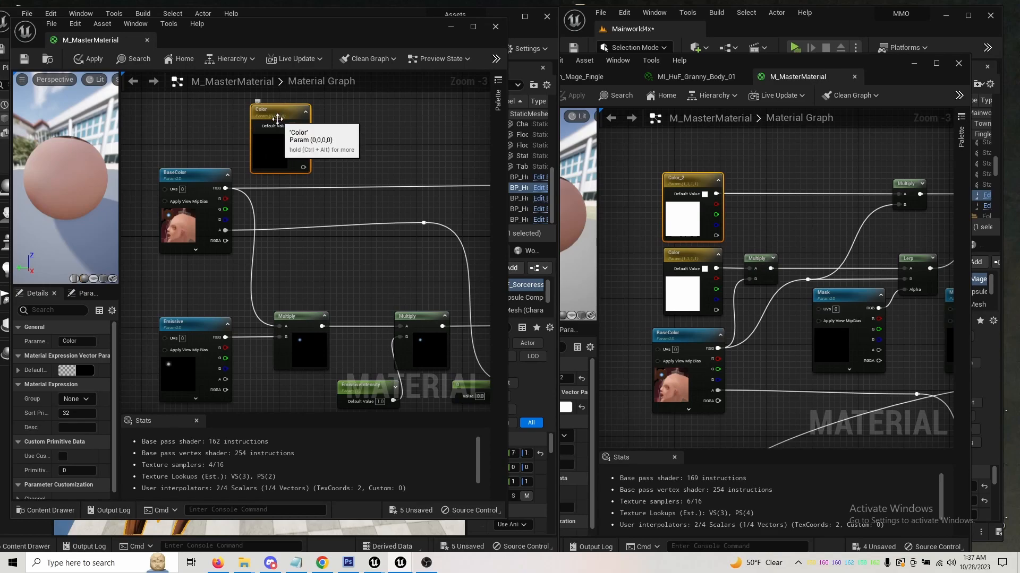
# Duplicate the Color parameter node, place the copy beside the original, and rename it Color_2.
pyautogui.hotkey('ctrl', 'd')
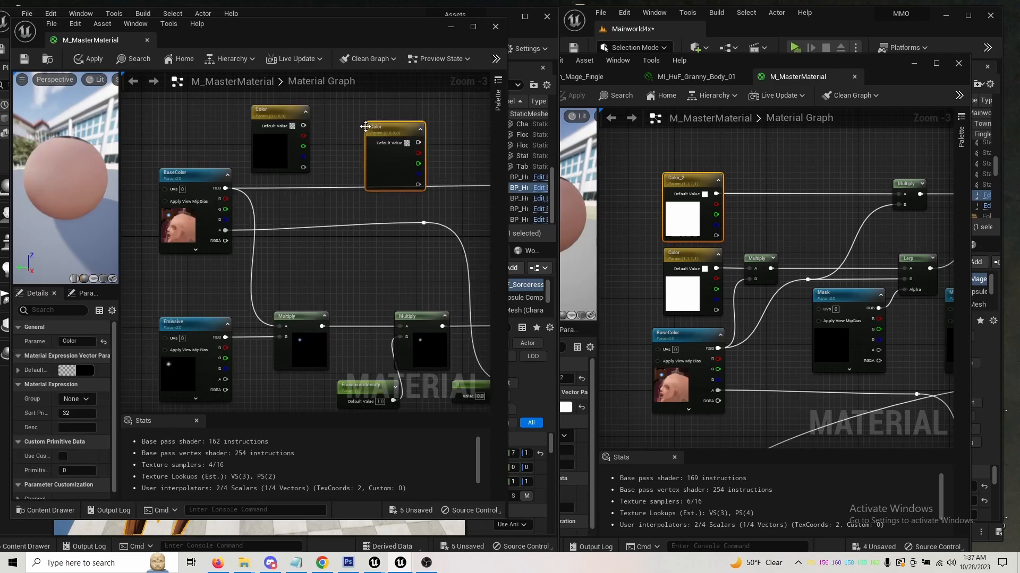
pyautogui.moveTo(390, 165); pyautogui.dragTo(360, 158)
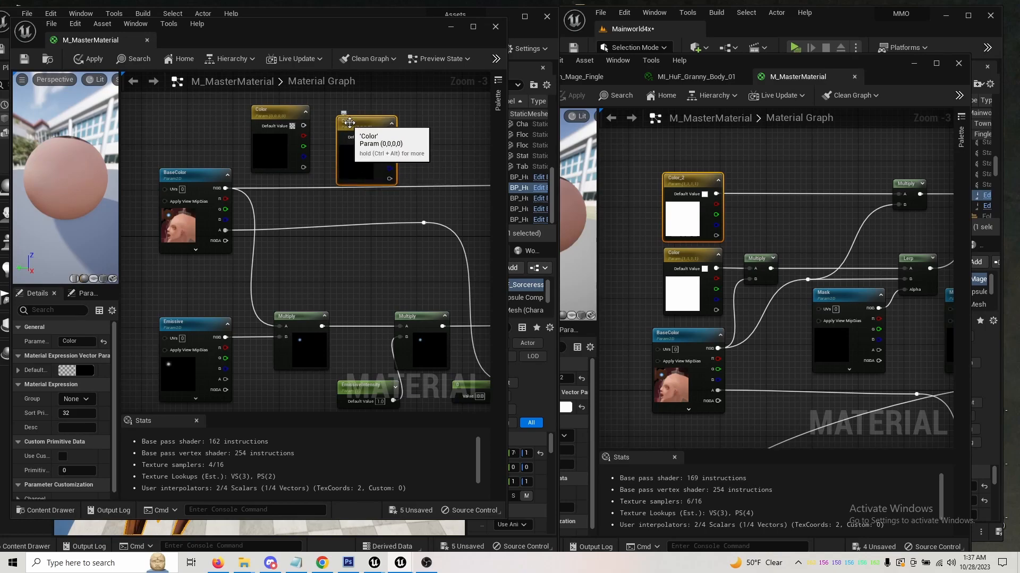
pyautogui.doubleClick(352, 121)
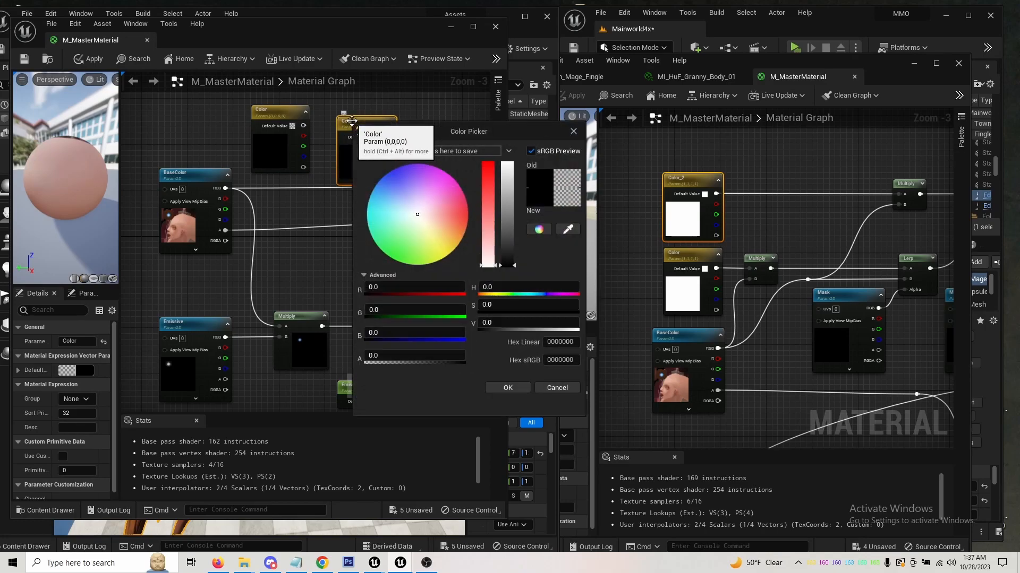
pyautogui.click(574, 131)
pyautogui.click(352, 121)
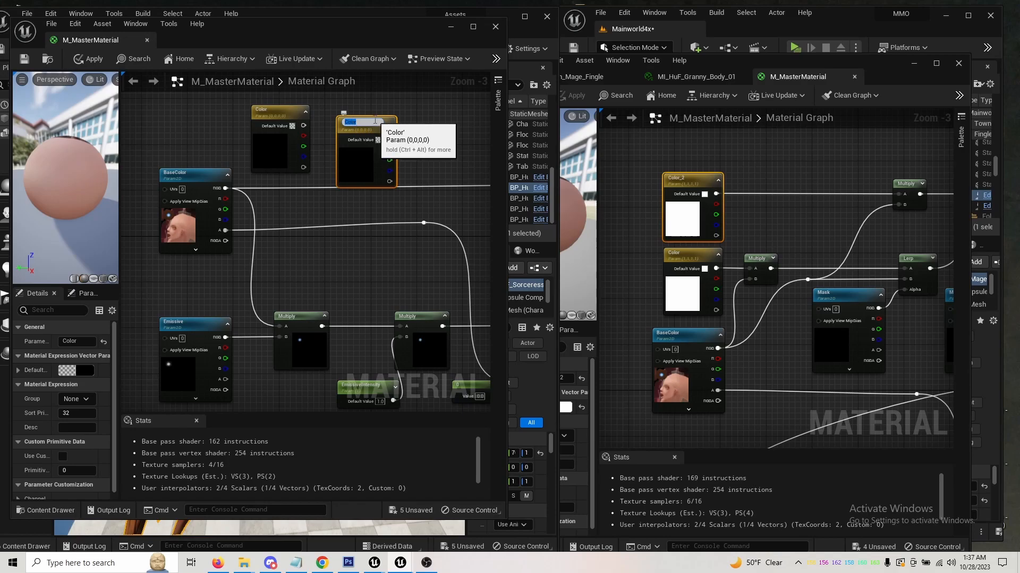
pyautogui.write('_2')
pyautogui.press('Return')
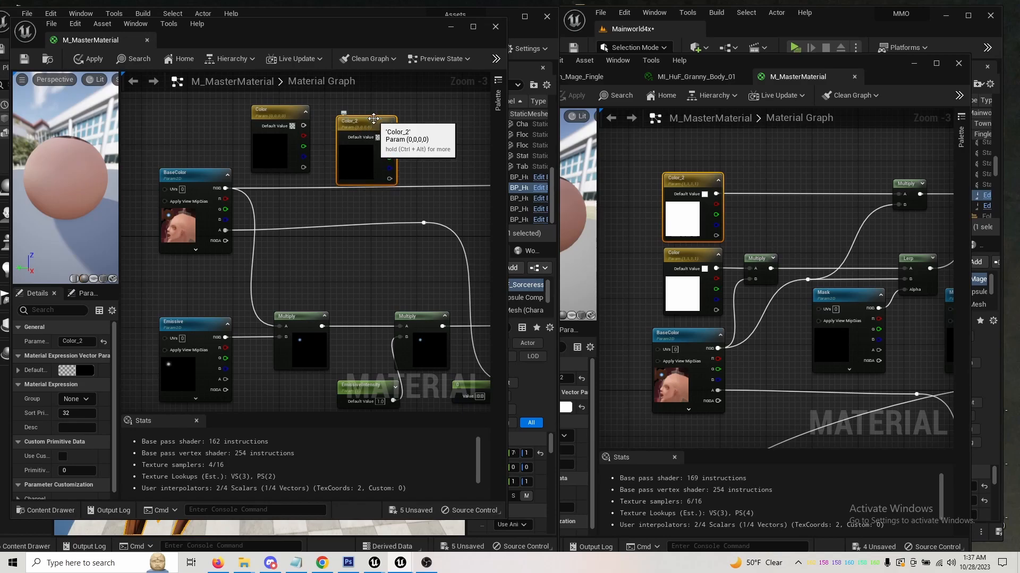
# Set the Color parameter's default value to white, with R, G and B at 1.0.
pyautogui.click(266, 158)
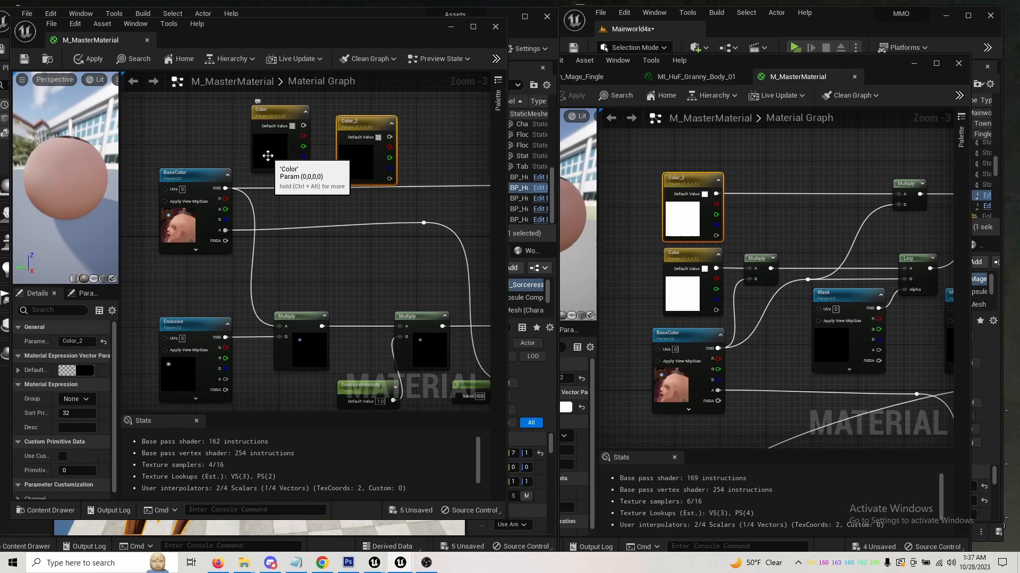
pyautogui.click(294, 126)
pyautogui.moveTo(445, 264); pyautogui.dragTo(448, 142)
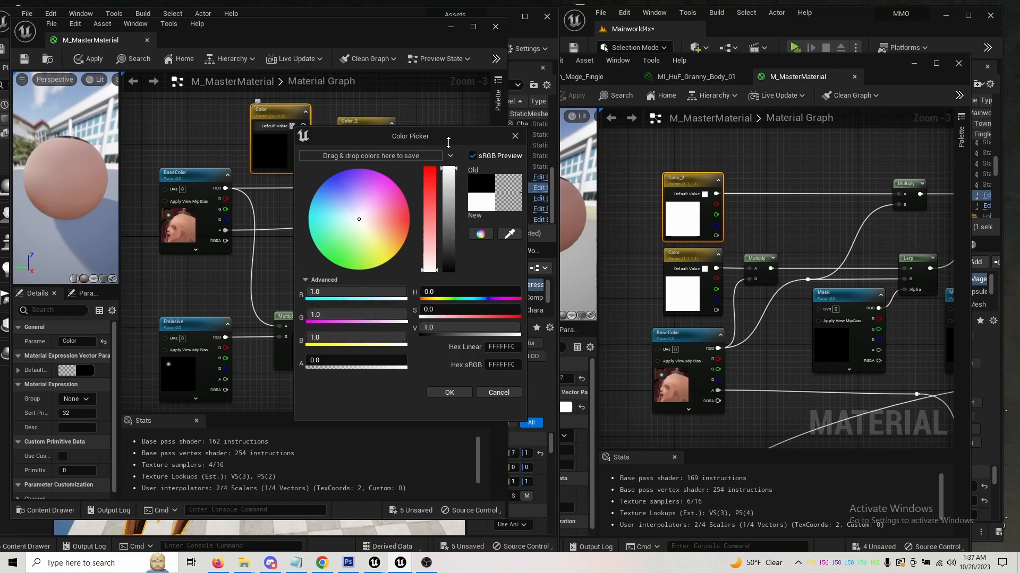
pyautogui.click(451, 390)
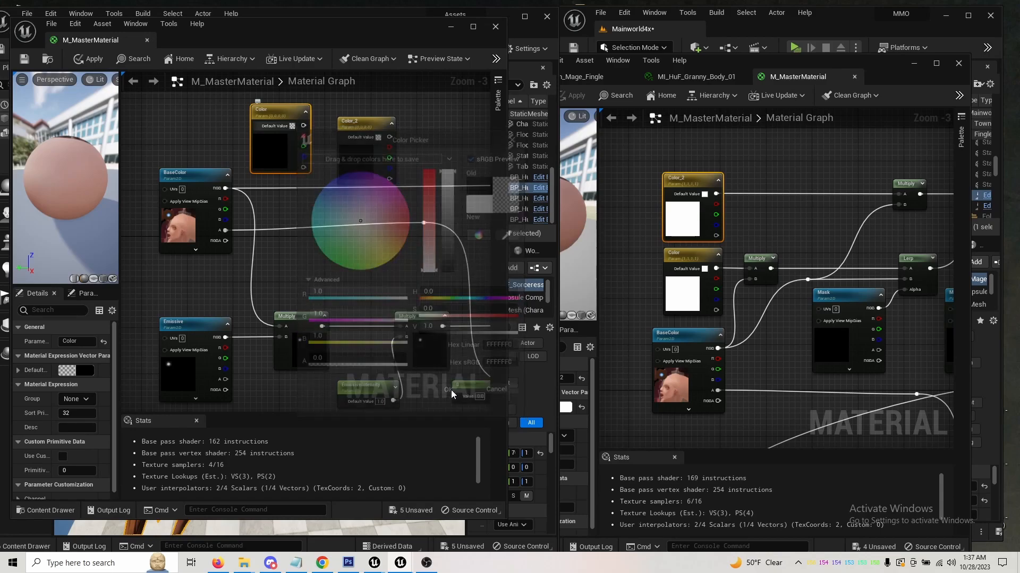
# Set the Color_2 parameter's default value to opaque white, with R, G, B and A all at 1.0.
pyautogui.click(379, 138)
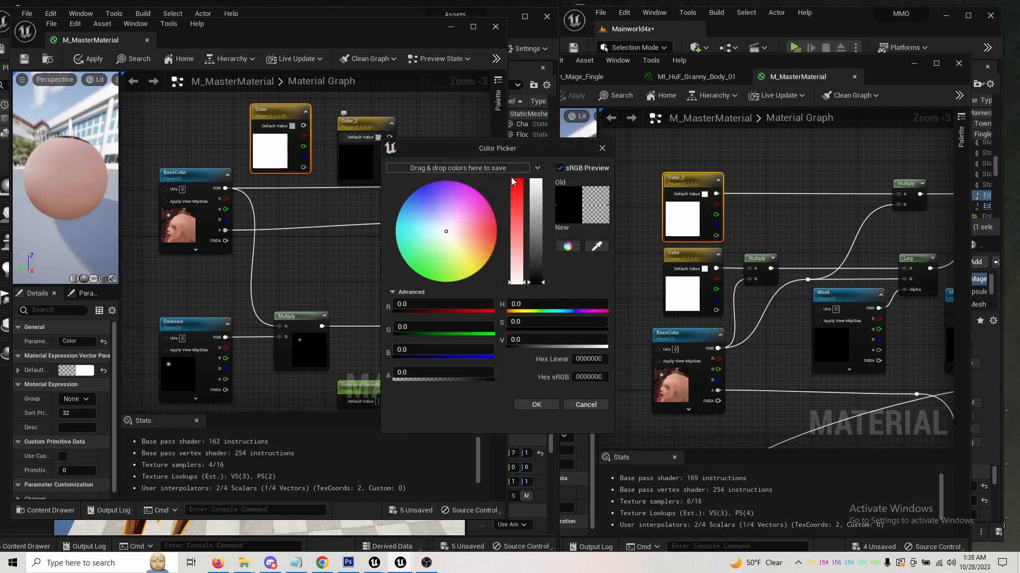
pyautogui.moveTo(536, 261); pyautogui.dragTo(548, 144)
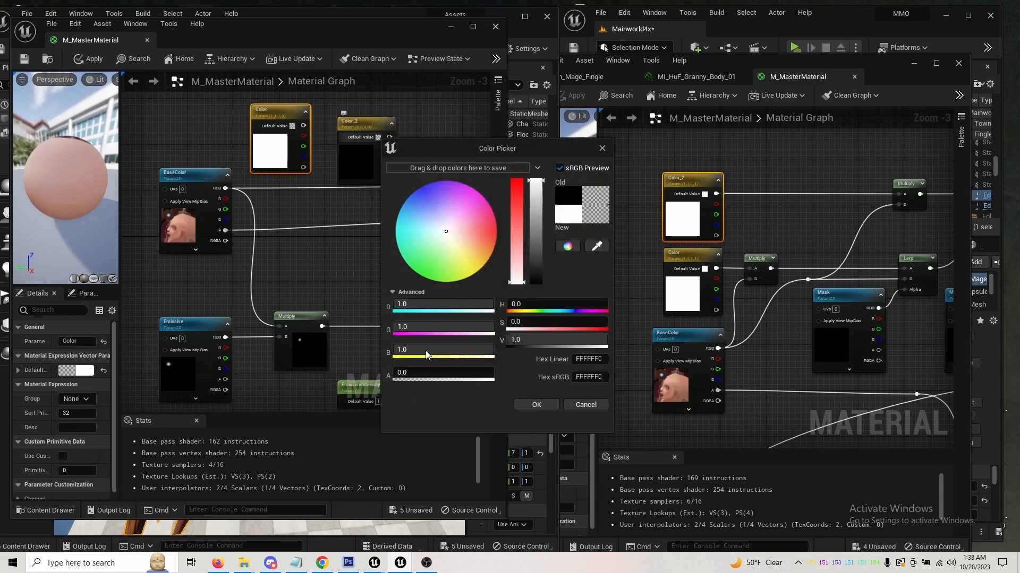
pyautogui.moveTo(402, 373); pyautogui.dragTo(430, 389)
pyautogui.click(531, 407)
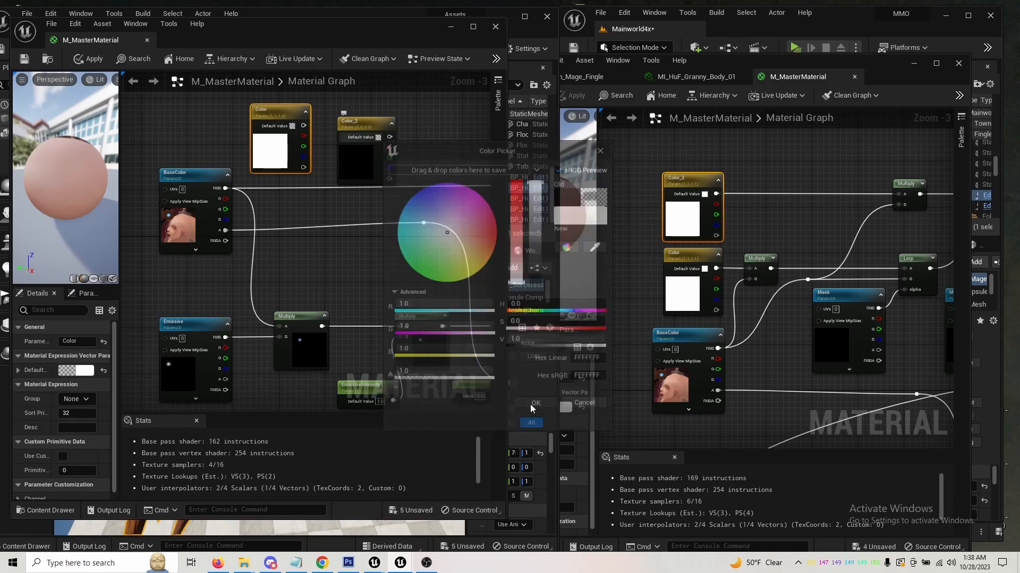
# Set the alpha of the Color parameter's default value to 1.0.
pyautogui.click(293, 126)
pyautogui.moveTo(321, 362); pyautogui.dragTo(403, 362)
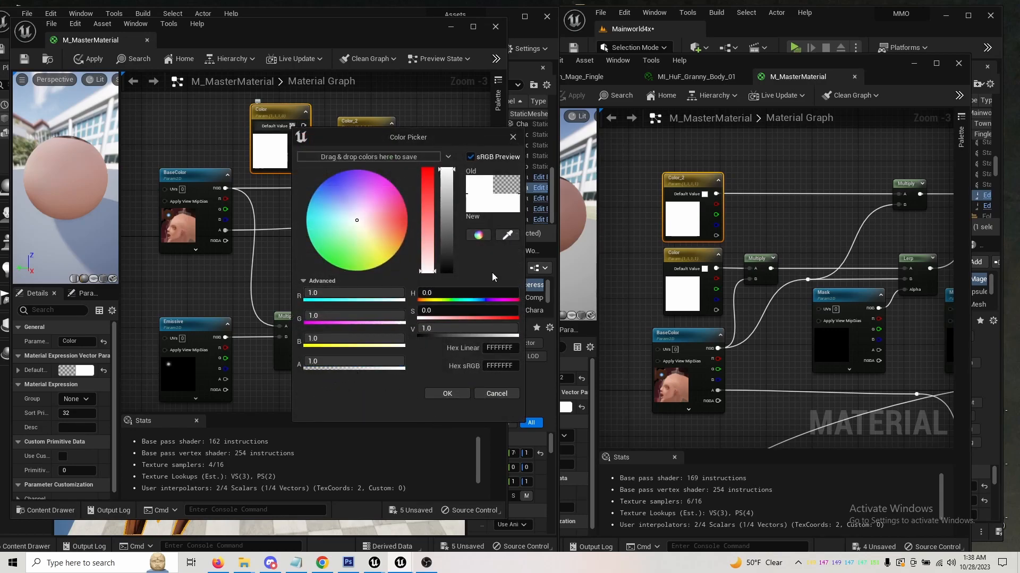
pyautogui.click(448, 396)
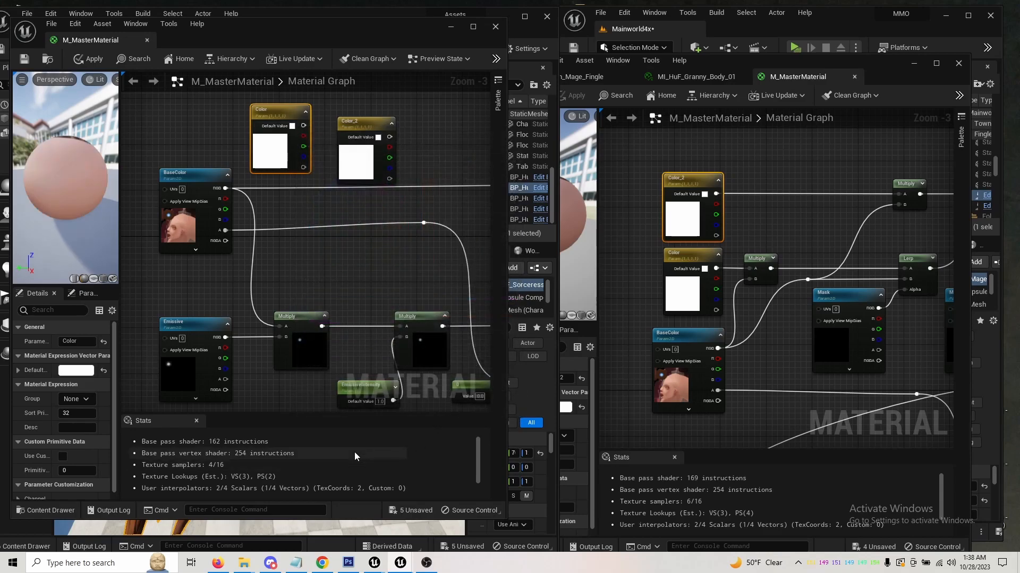
# Stack the parameter nodes above BaseColor in the graph, with Color_2 on top and Color beneath it.
pyautogui.moveTo(290, 201); pyautogui.dragTo(346, 298, button='right')
pyautogui.moveTo(419, 243); pyautogui.dragTo(256, 132)
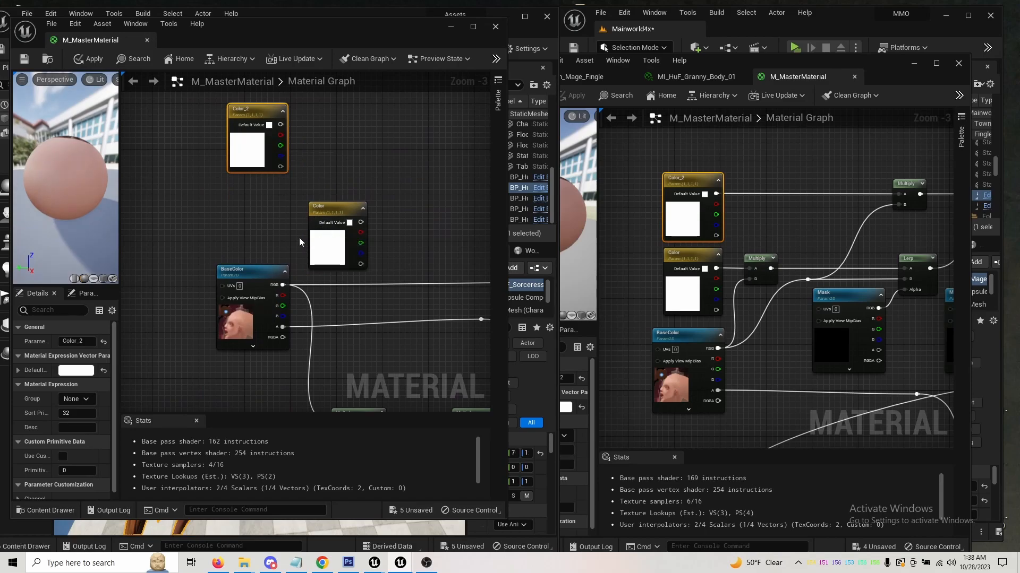
pyautogui.moveTo(309, 244); pyautogui.dragTo(229, 221)
# Copy the first emissive Multiply node, paste it, and place the copy beside Color_2.
pyautogui.moveTo(388, 321); pyautogui.dragTo(261, 228, button='right')
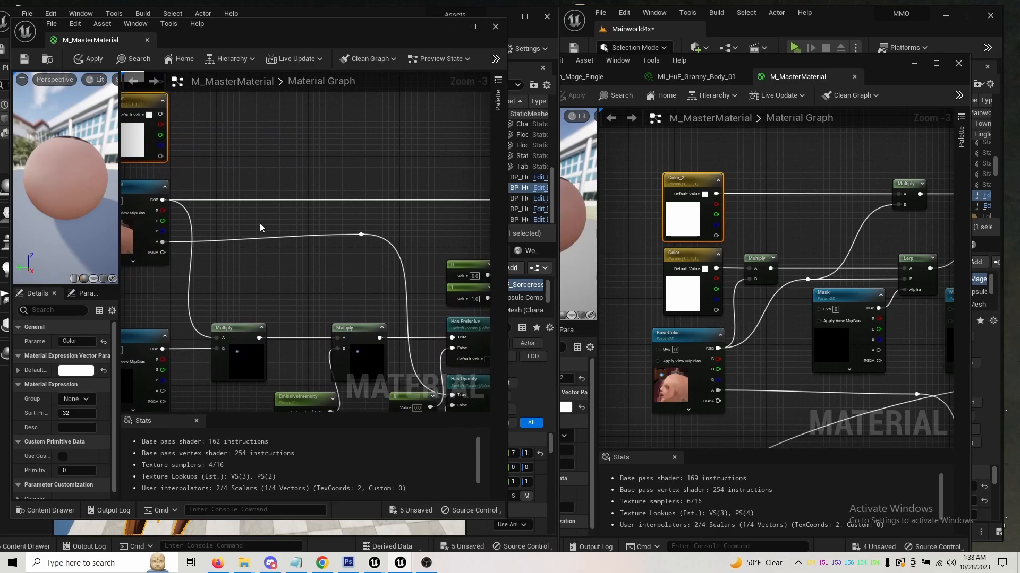
pyautogui.click(233, 364)
pyautogui.hotkey('ctrl', 'c')
pyautogui.click(251, 133)
pyautogui.hotkey('ctrl', 'v')
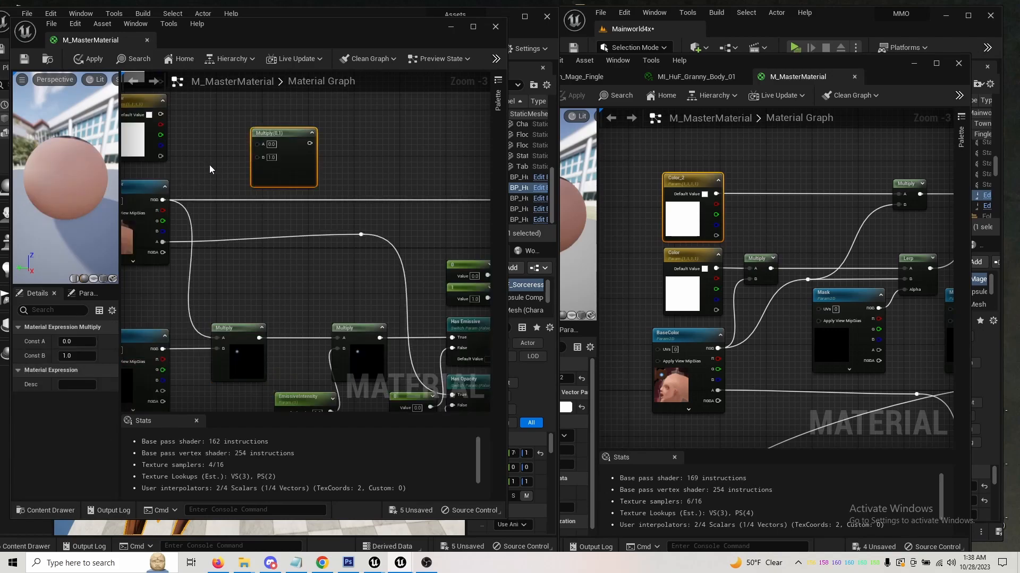
pyautogui.moveTo(209, 168); pyautogui.dragTo(265, 208, button='right')
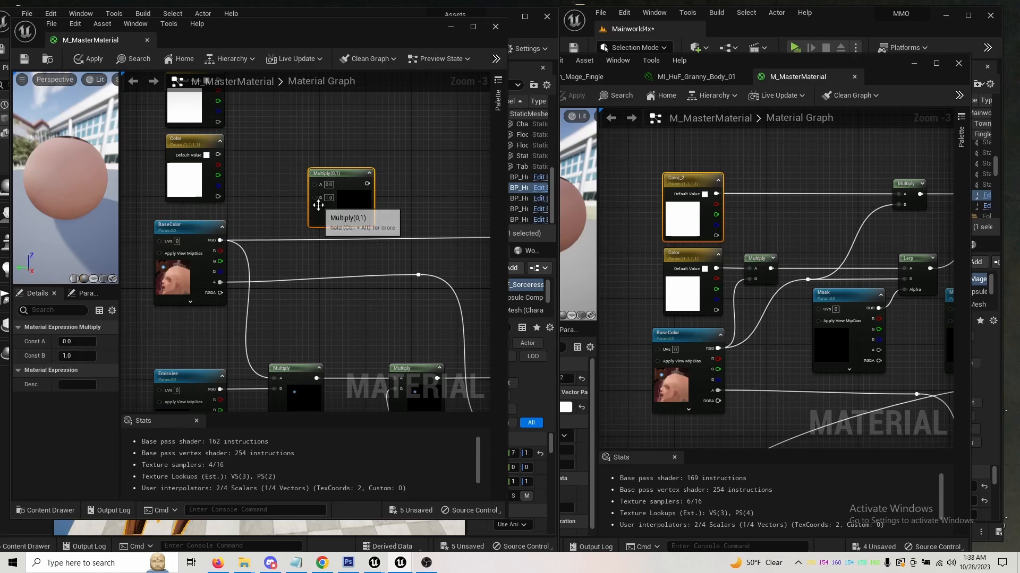
pyautogui.moveTo(248, 167); pyautogui.dragTo(239, 296, button='right')
pyautogui.moveTo(329, 352); pyautogui.dragTo(312, 246)
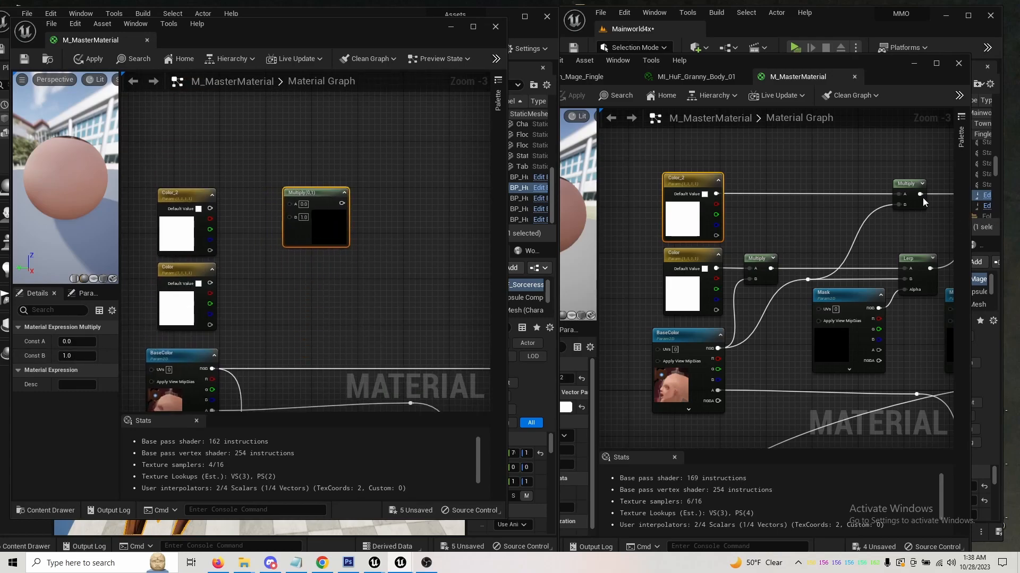
# Connect Color_2's RGB output to input A and its green output to input B of the pasted Multiply node.
pyautogui.moveTo(210, 208); pyautogui.dragTo(293, 203)
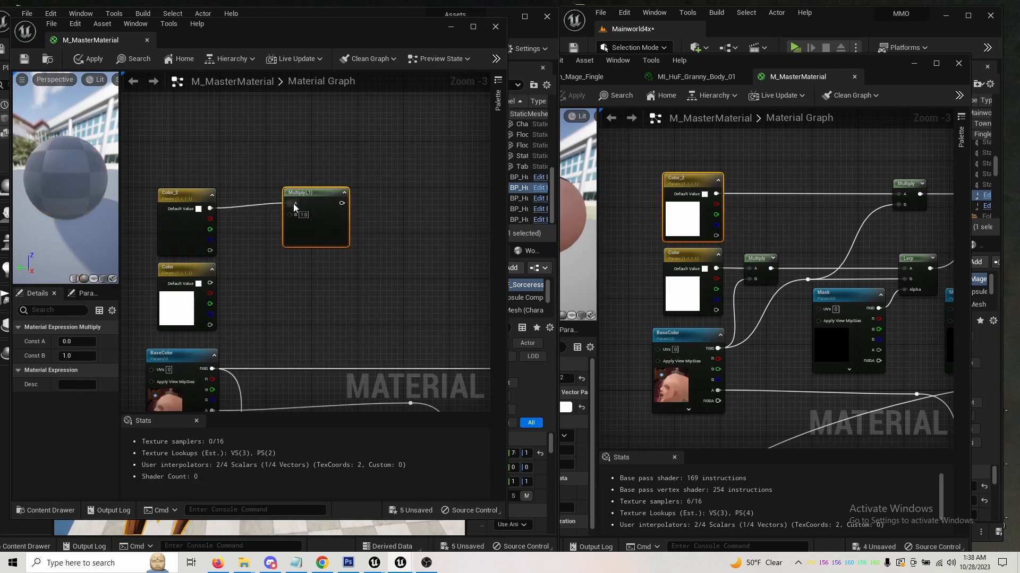
pyautogui.moveTo(214, 230); pyautogui.dragTo(295, 215)
pyautogui.click(308, 228)
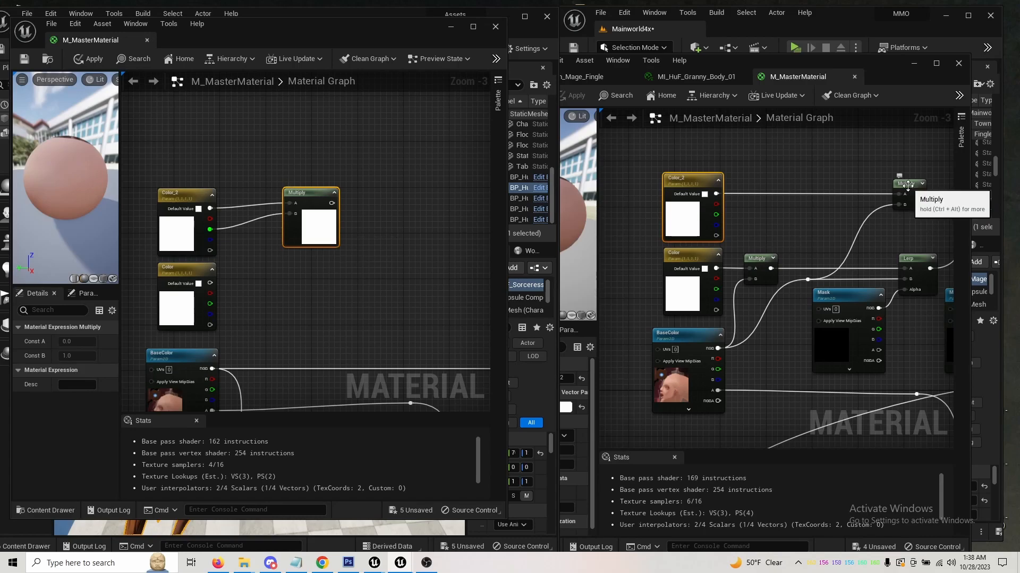
# Add a new Multiply node just above and beside the Color_2 parameter.
pyautogui.click(236, 185)
pyautogui.rightClick(232, 162)
pyautogui.write('multiply')
pyautogui.press('Return')
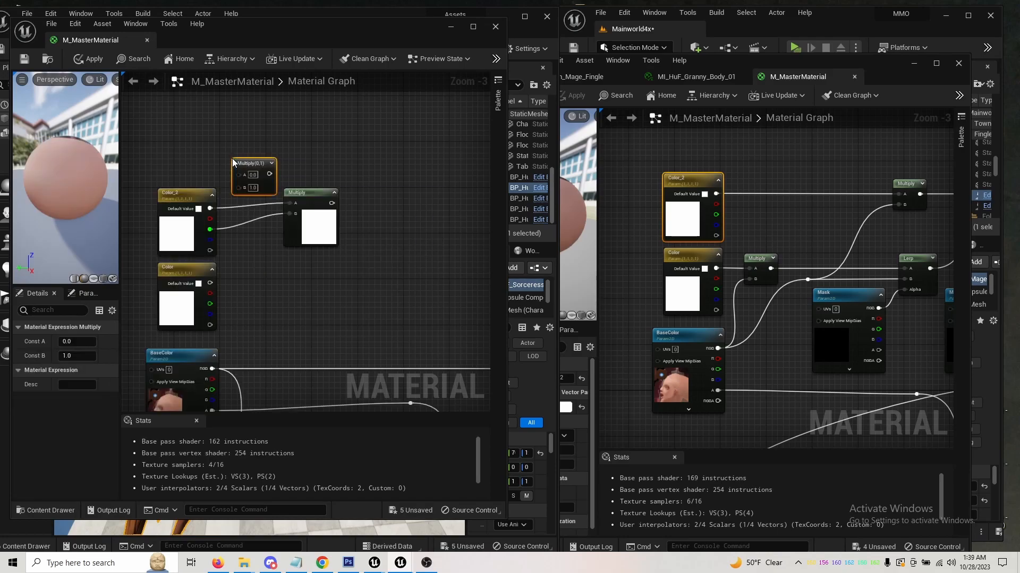
# Delete the pasted Multiply node that is wired to Color_2.
pyautogui.click(320, 205)
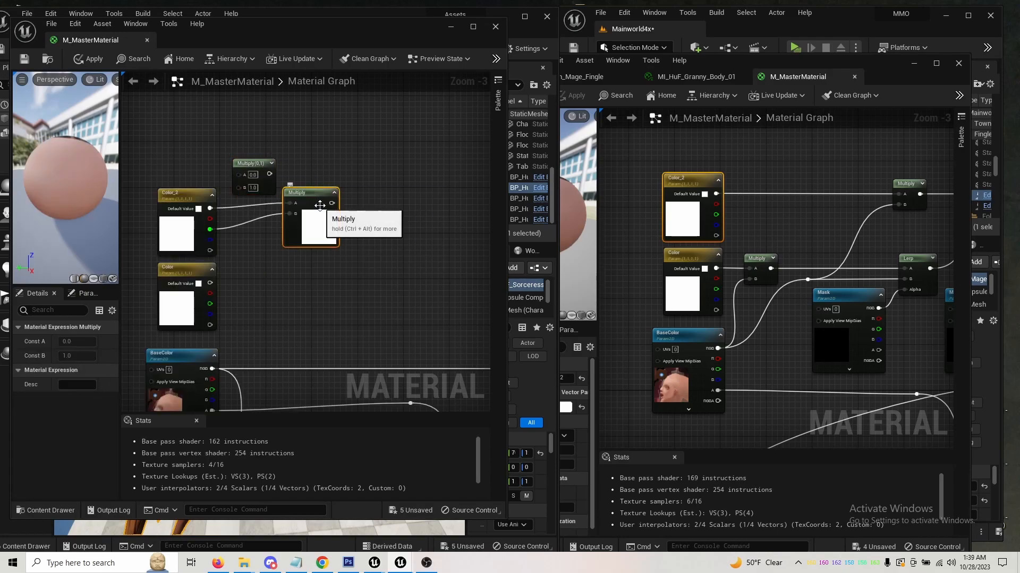
pyautogui.press('Delete')
pyautogui.rightClick(315, 192)
pyautogui.click(314, 177)
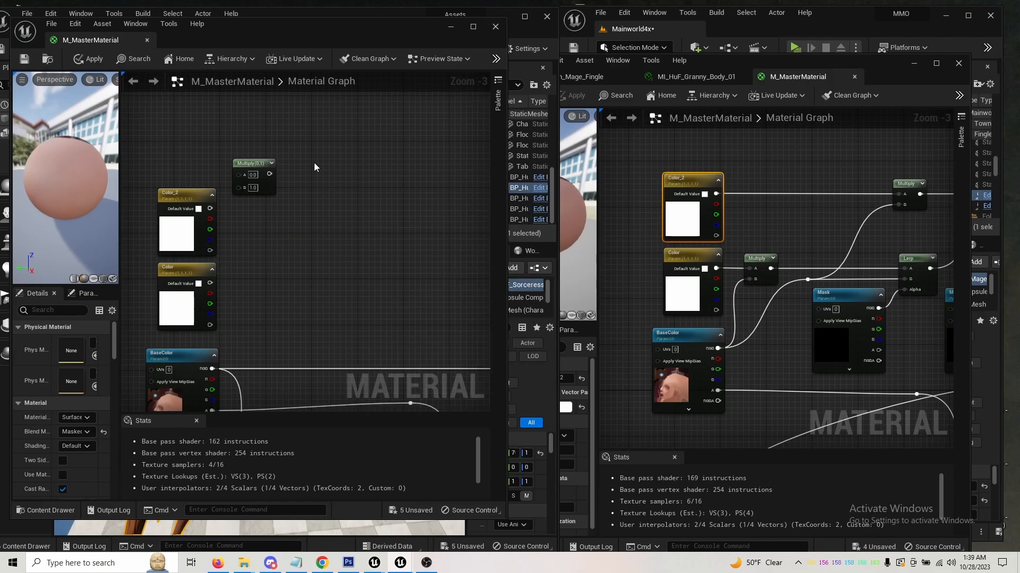
# Align the new Multiply node with Color_2, and duplicate it twice: beside Color and farther along the Color_2 row.
pyautogui.moveTo(260, 162); pyautogui.dragTo(271, 191)
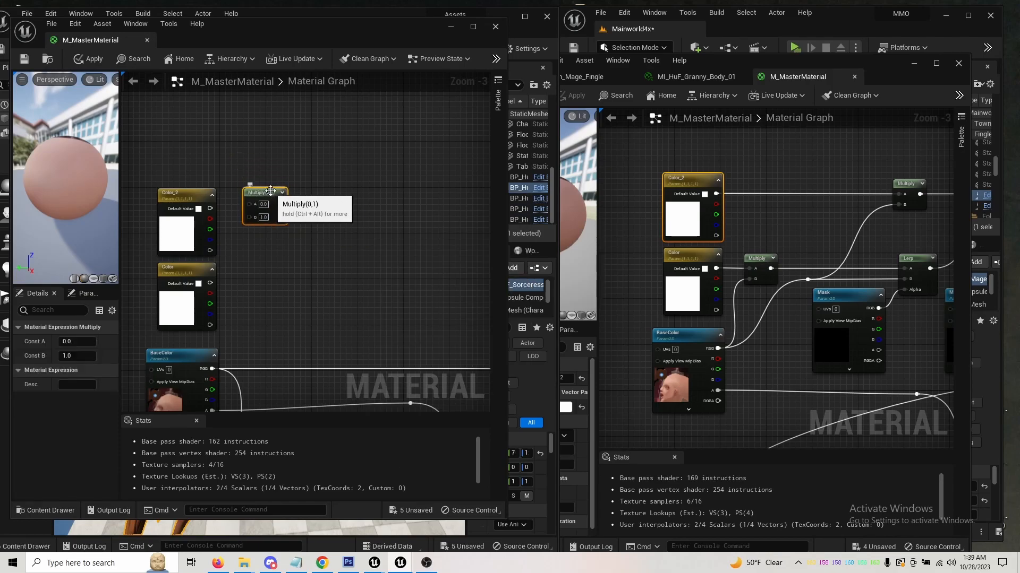
pyautogui.hotkey('ctrl', 'd')
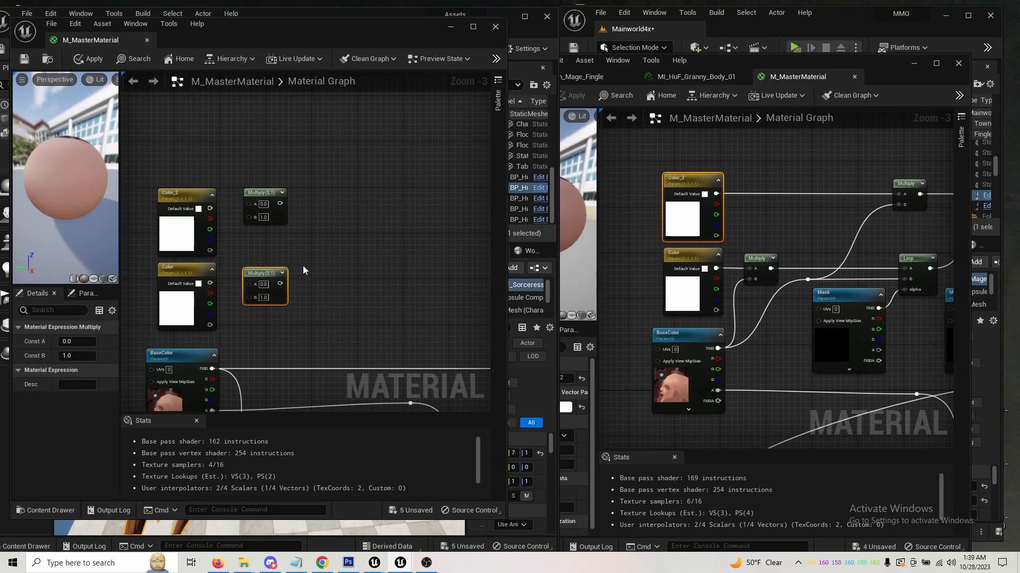
pyautogui.hotkey('ctrl', 'd')
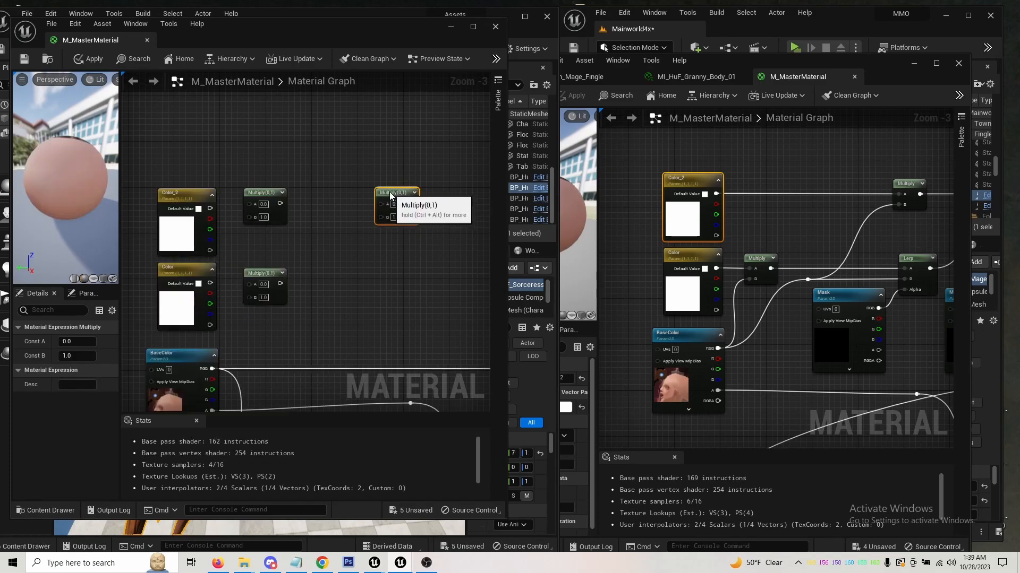
# Add a LinearInterpolate node below the farthest Multiply node, in the Color parameter's row.
pyautogui.rightClick(370, 271)
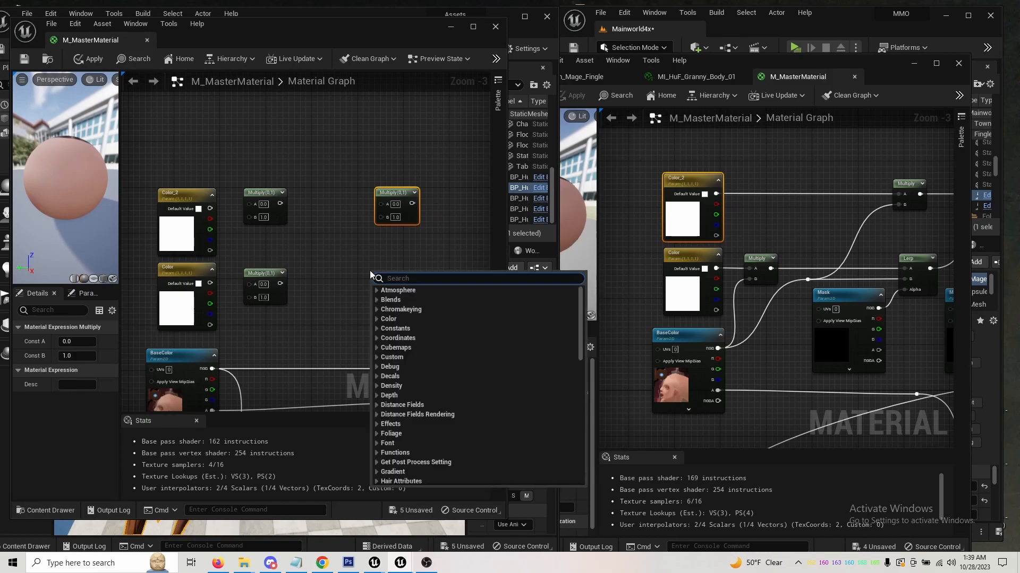
pyautogui.write('lerp')
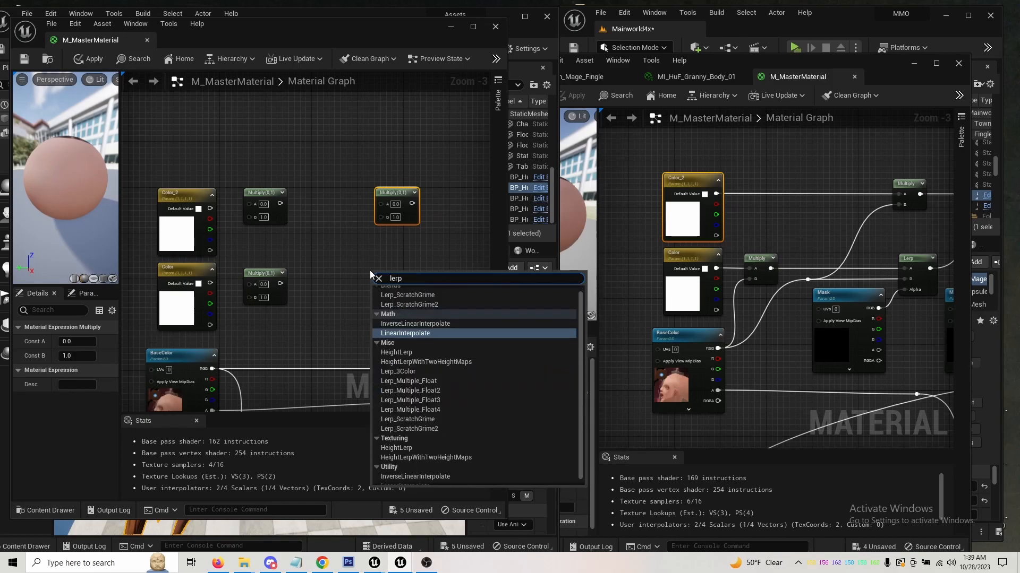
pyautogui.scroll(-1, 426, 402)
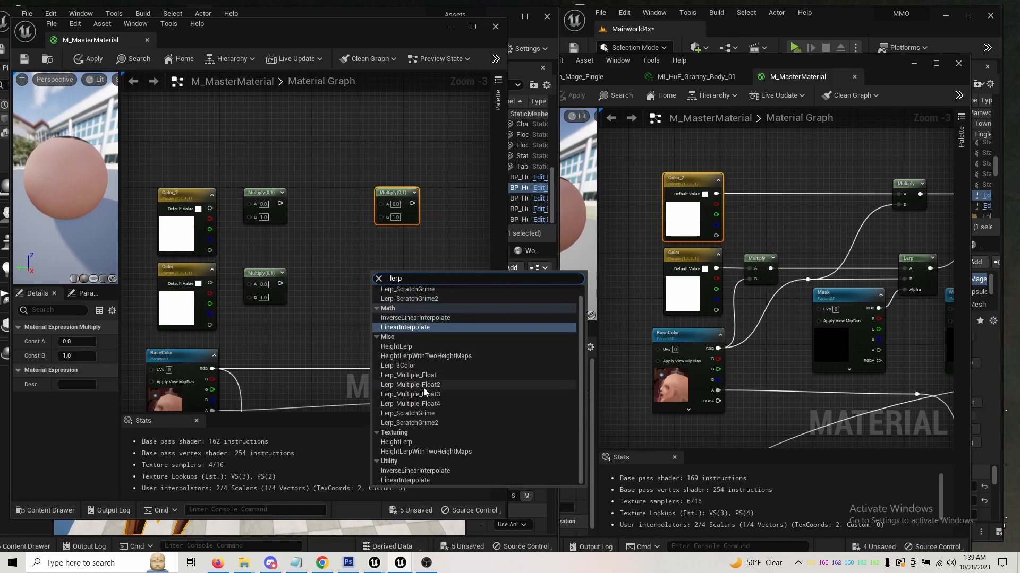
pyautogui.scroll(1, 425, 393)
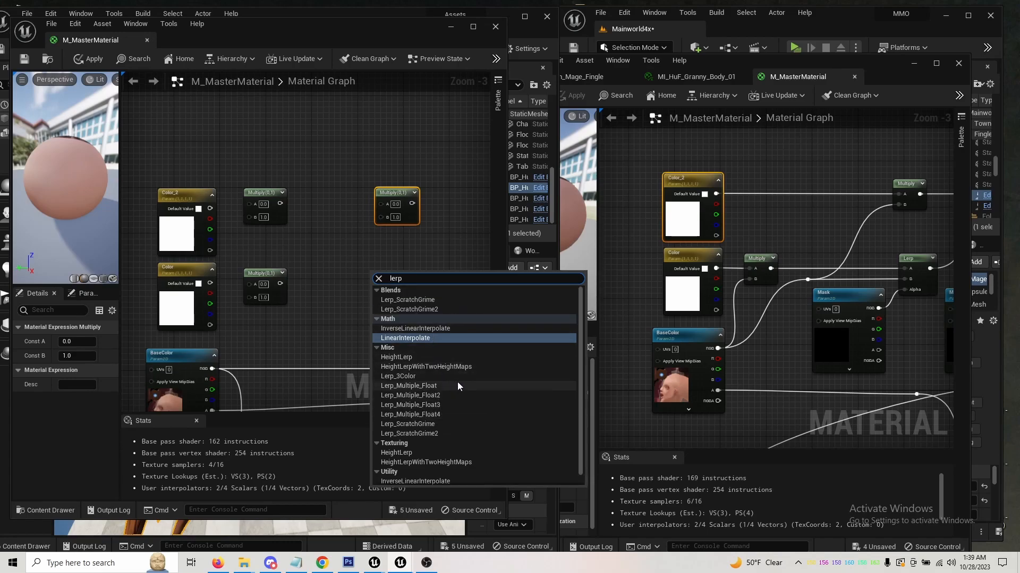
pyautogui.scroll(-1, 458, 384)
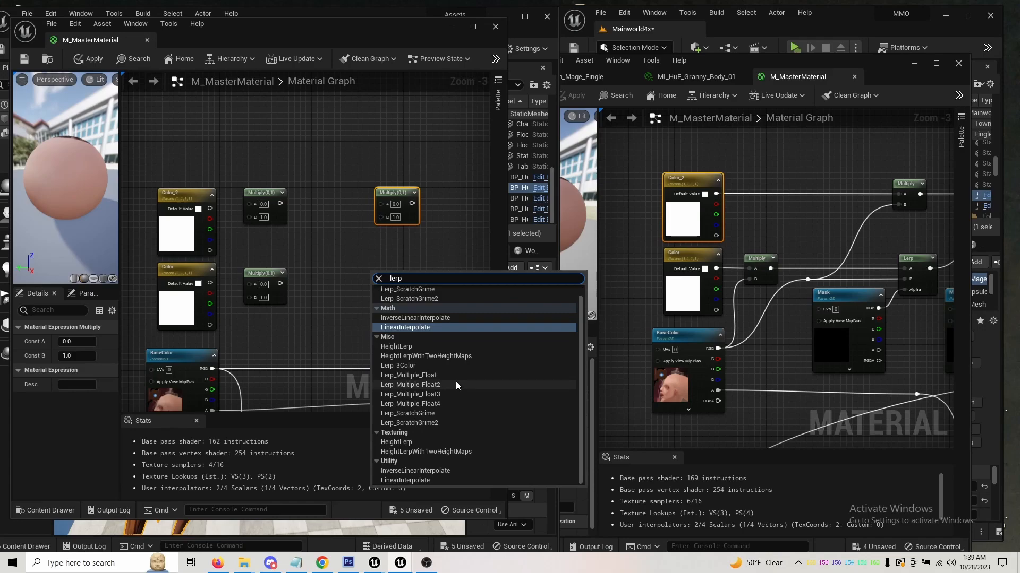
pyautogui.click(406, 481)
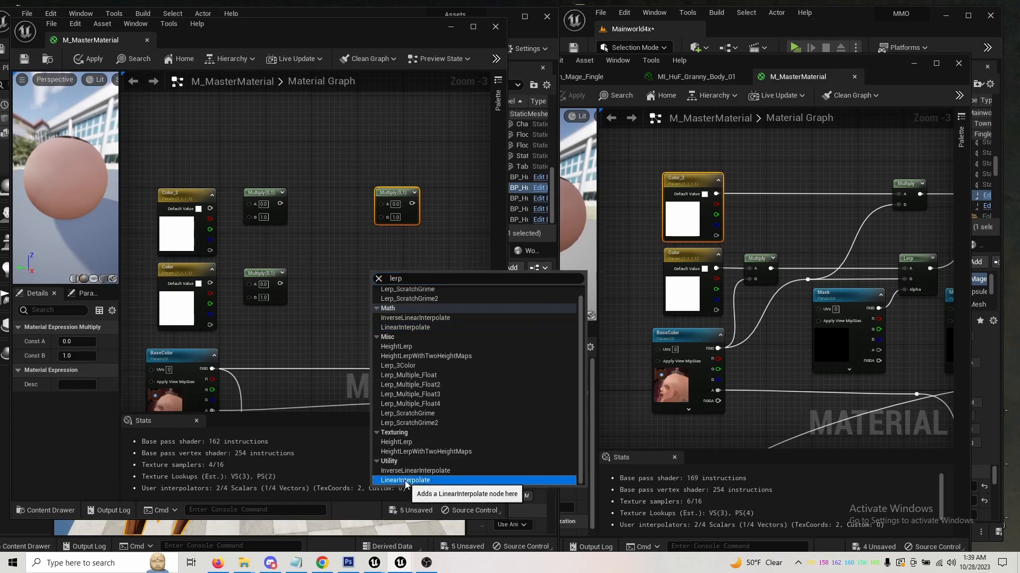
pyautogui.click(406, 480)
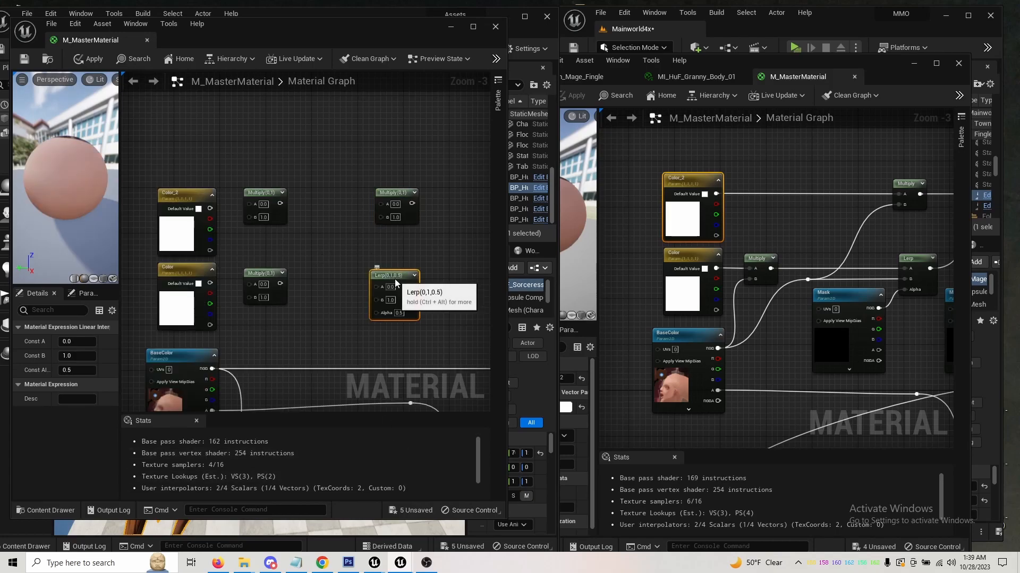
# Nudge the Lerp node into line with Color's Multiply, and place a copy of the BaseColor parameter below it, renamed Mask.
pyautogui.moveTo(397, 274); pyautogui.dragTo(409, 260)
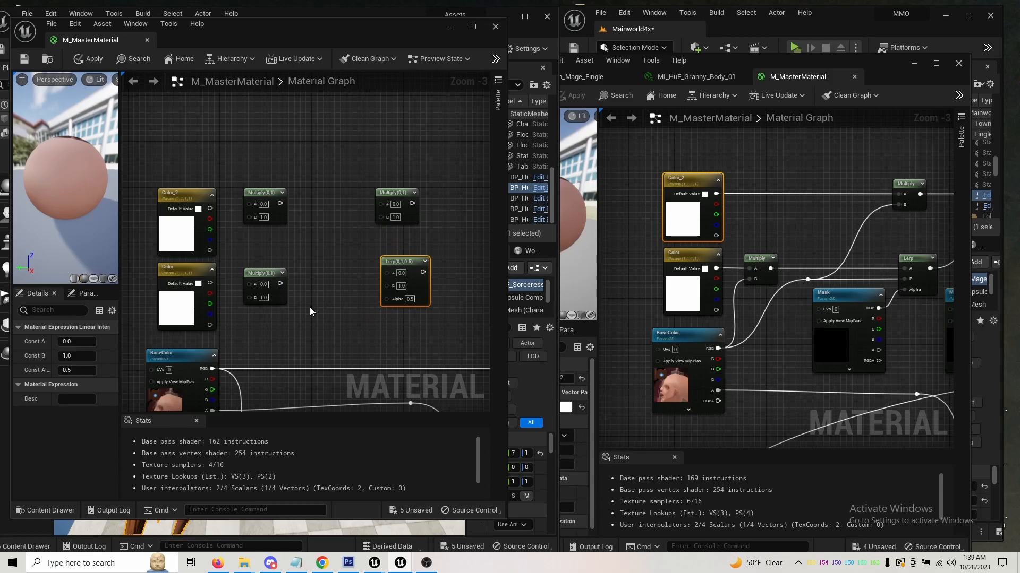
pyautogui.moveTo(753, 335); pyautogui.dragTo(763, 322, button='right')
pyautogui.moveTo(164, 401); pyautogui.dragTo(221, 307, button='right')
pyautogui.click(221, 307)
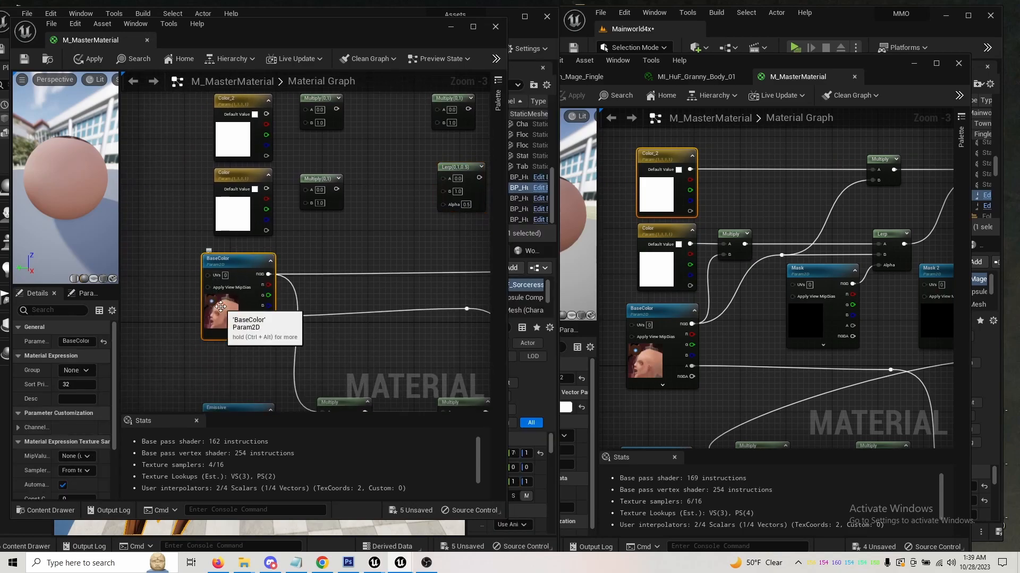
pyautogui.moveTo(402, 242); pyautogui.dragTo(326, 276, button='right')
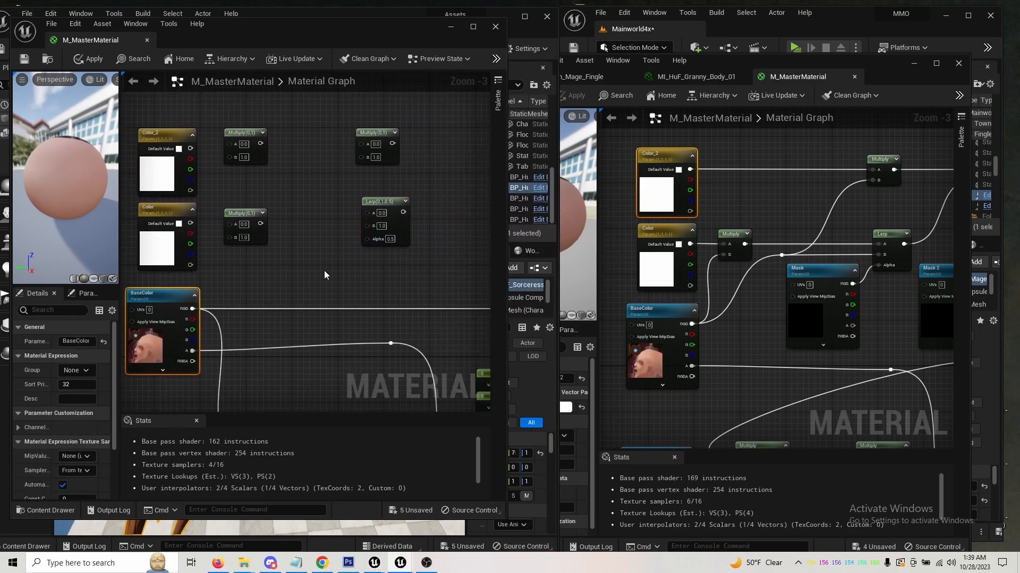
pyautogui.click(325, 276)
pyautogui.hotkey('ctrl', 'v')
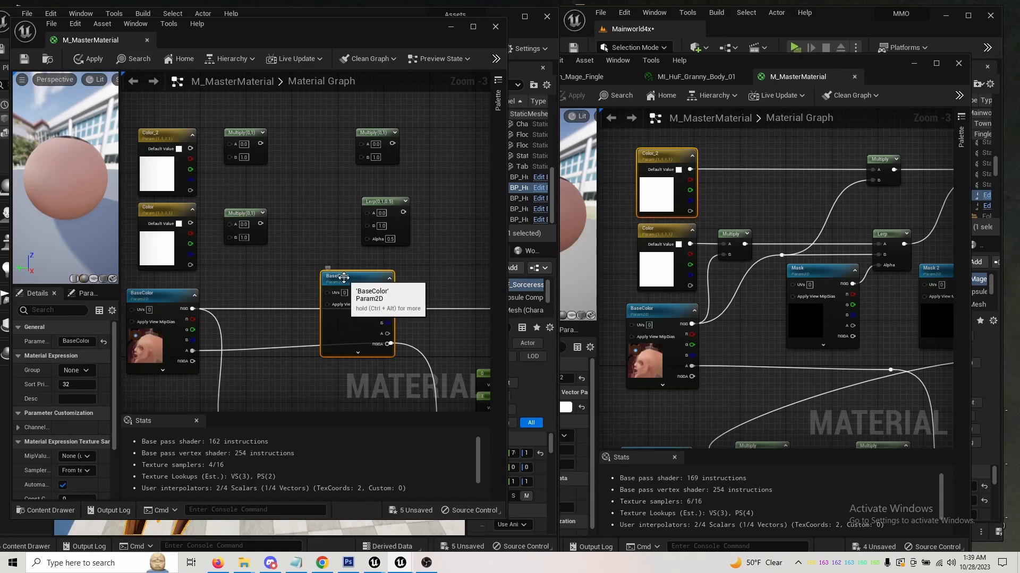
pyautogui.doubleClick(344, 277)
pyautogui.write('Mask')
pyautogui.moveTo(347, 333); pyautogui.dragTo(301, 327)
pyautogui.click(398, 271)
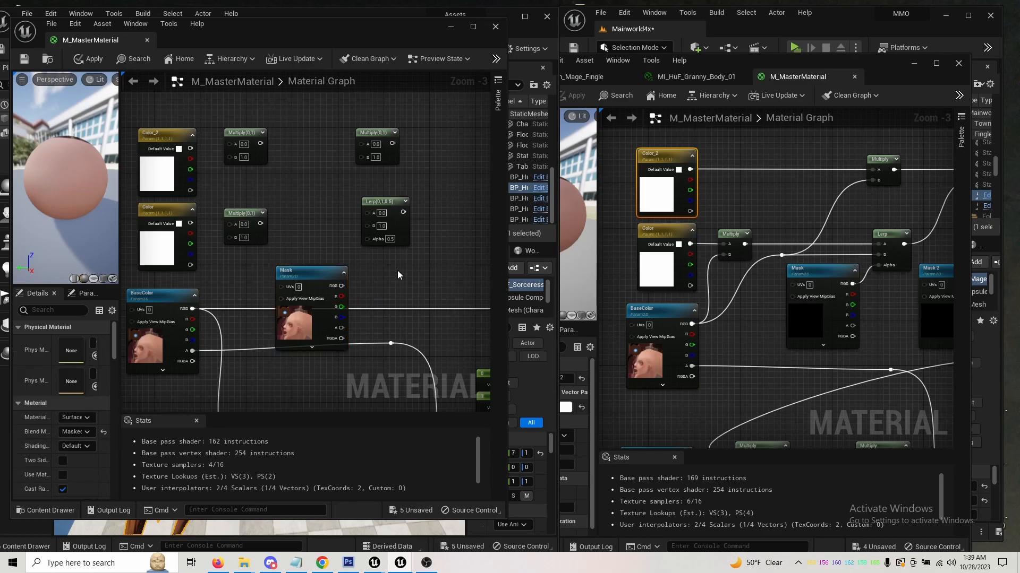
# Place another copy of the BaseColor texture parameter beside Mask and rename it Mask2.
pyautogui.hotkey('ctrl', 'v')
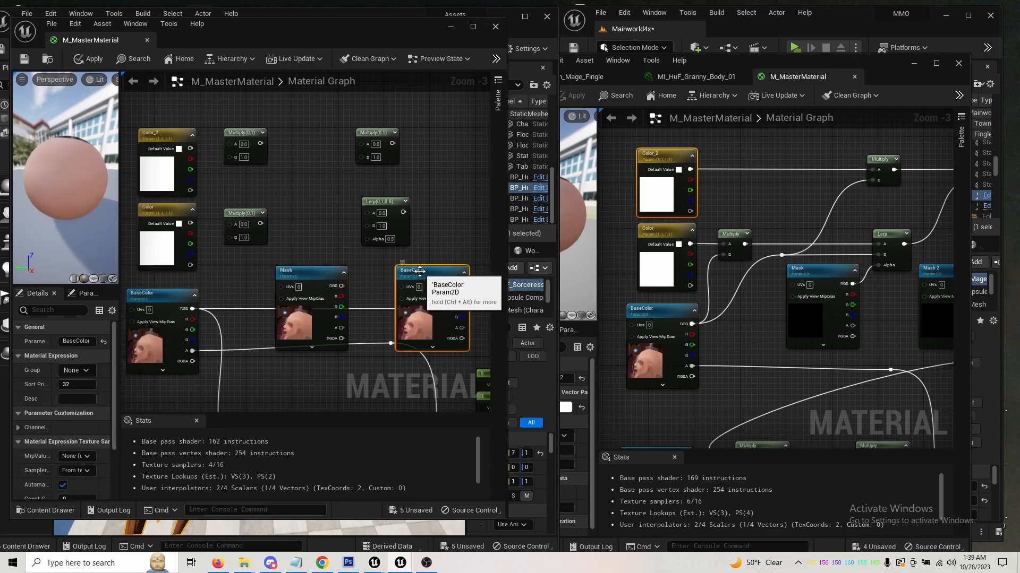
pyautogui.doubleClick(413, 272)
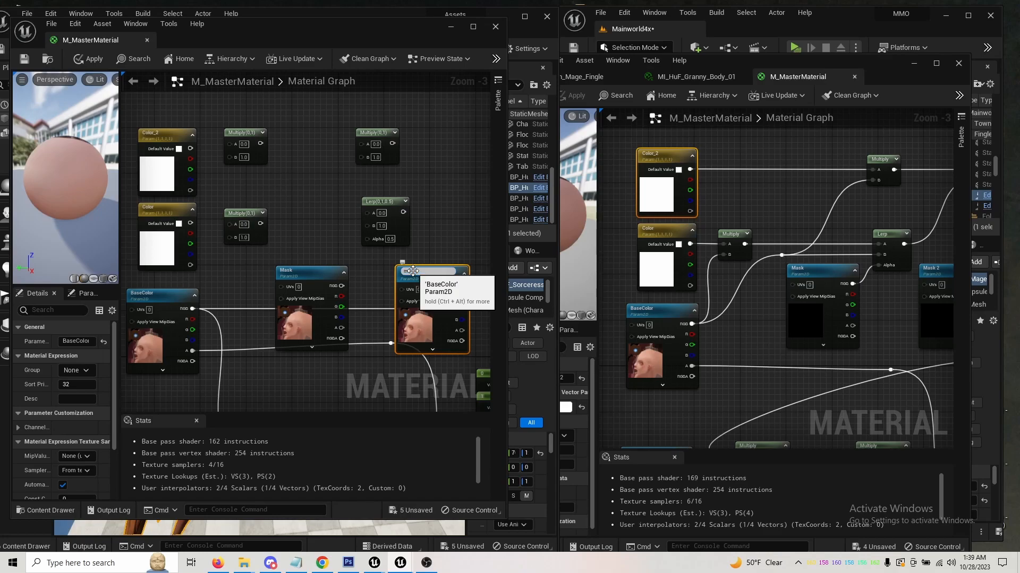
pyautogui.write('Mask2')
pyautogui.press('Return')
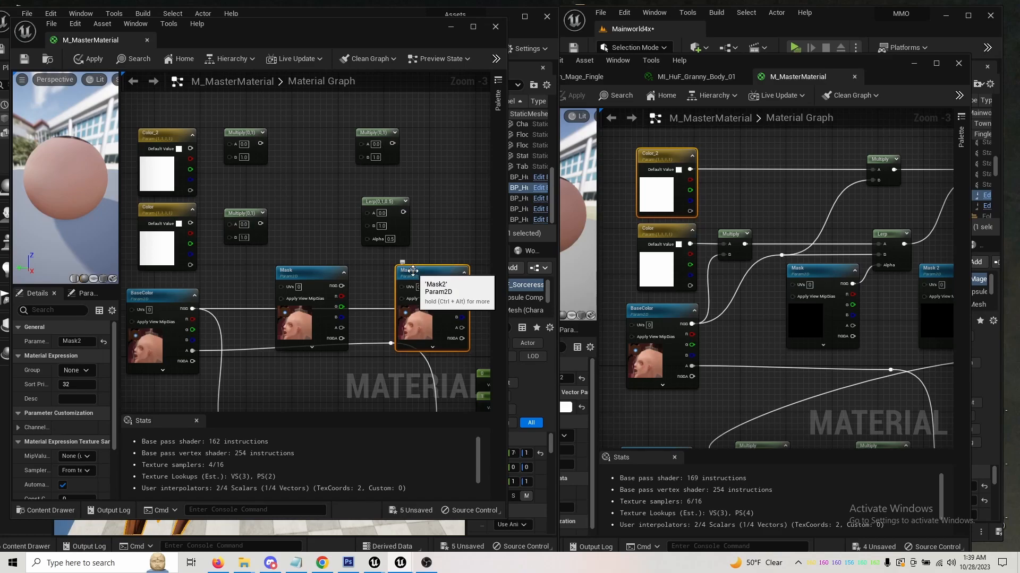
# Spread out the graph rows by moving BaseColor down near Emissive and the Color, Multiply and Lerp nodes up.
pyautogui.moveTo(316, 237); pyautogui.dragTo(394, 125, button='right')
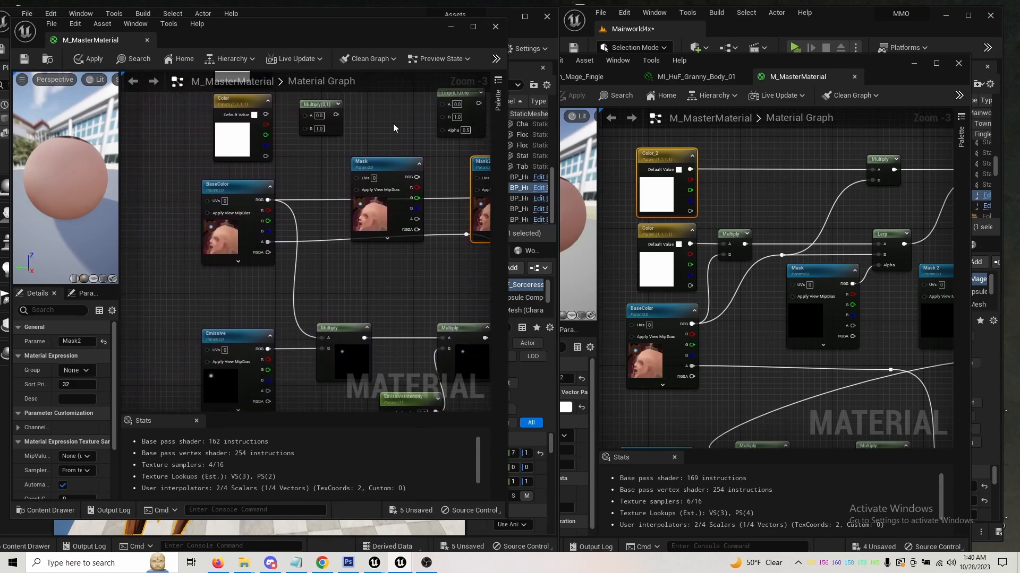
pyautogui.moveTo(235, 238); pyautogui.dragTo(234, 290)
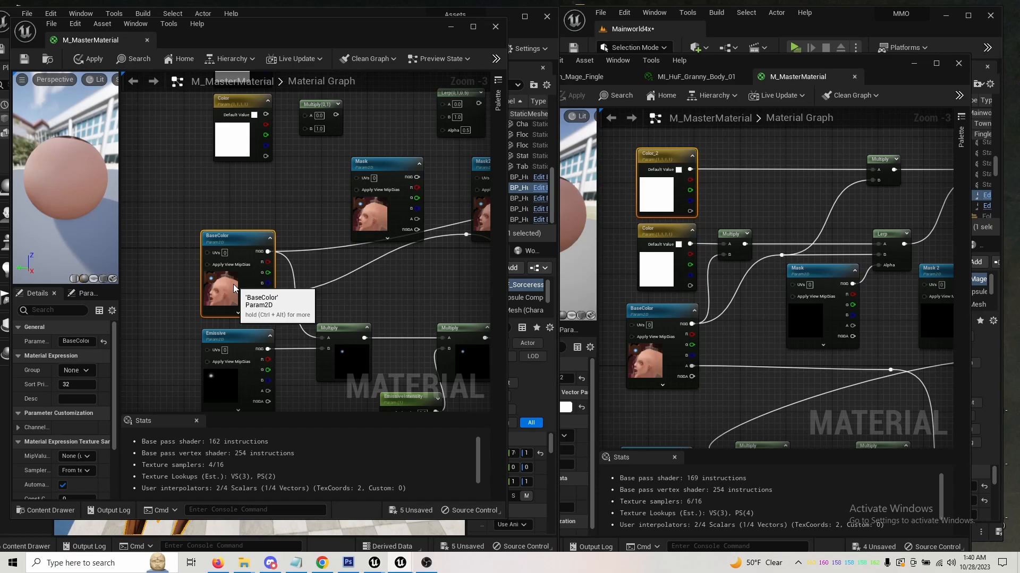
pyautogui.moveTo(259, 186); pyautogui.dragTo(246, 319, button='right')
pyautogui.moveTo(245, 319); pyautogui.dragTo(199, 154)
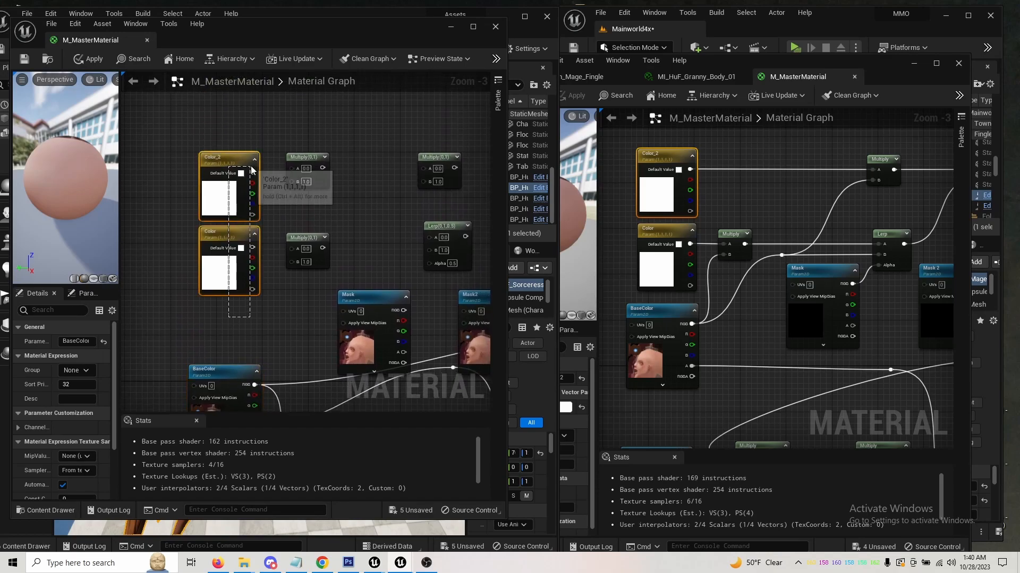
pyautogui.moveTo(212, 263); pyautogui.dragTo(213, 222)
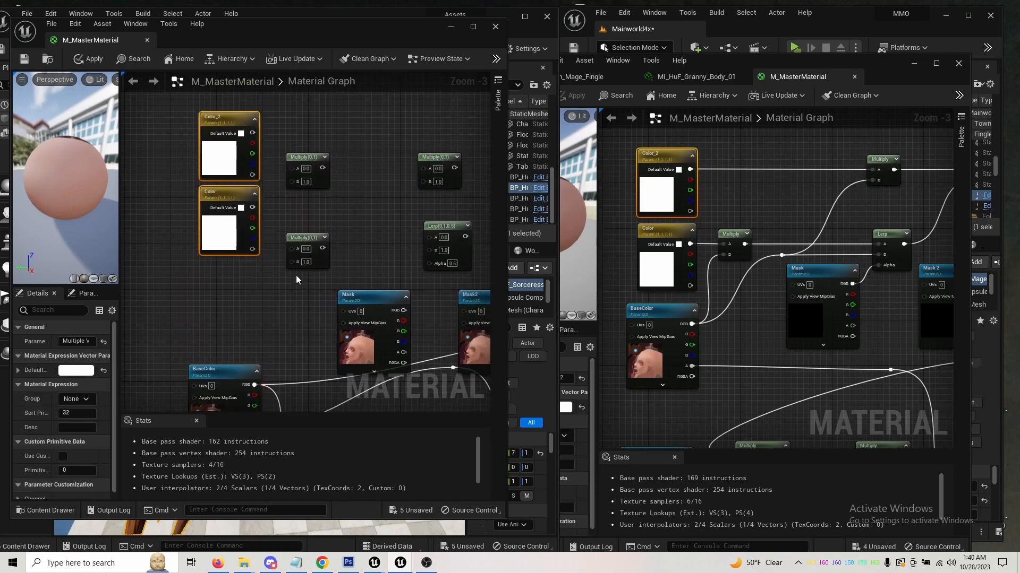
pyautogui.moveTo(298, 276); pyautogui.dragTo(451, 129)
pyautogui.moveTo(457, 231); pyautogui.dragTo(458, 192)
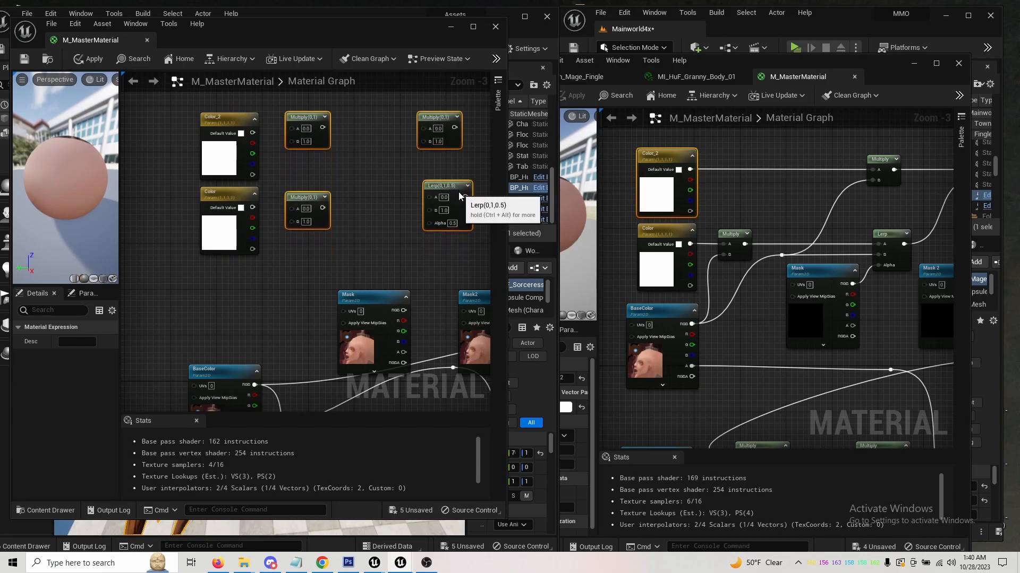
# Connect Color_2's output to input A of the Multiply node beside it.
pyautogui.moveTo(372, 265); pyautogui.dragTo(376, 298, button='right')
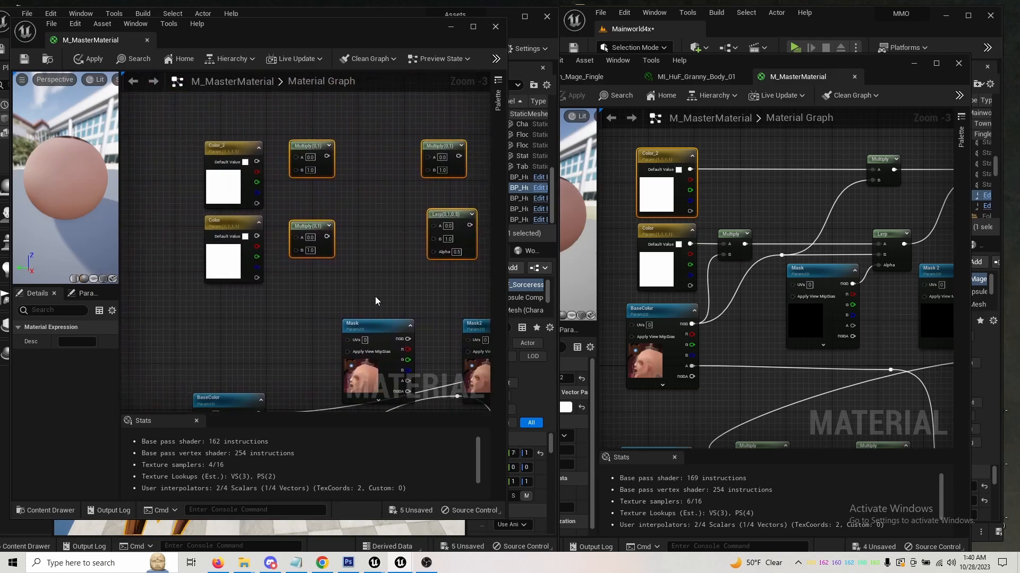
pyautogui.click(386, 209)
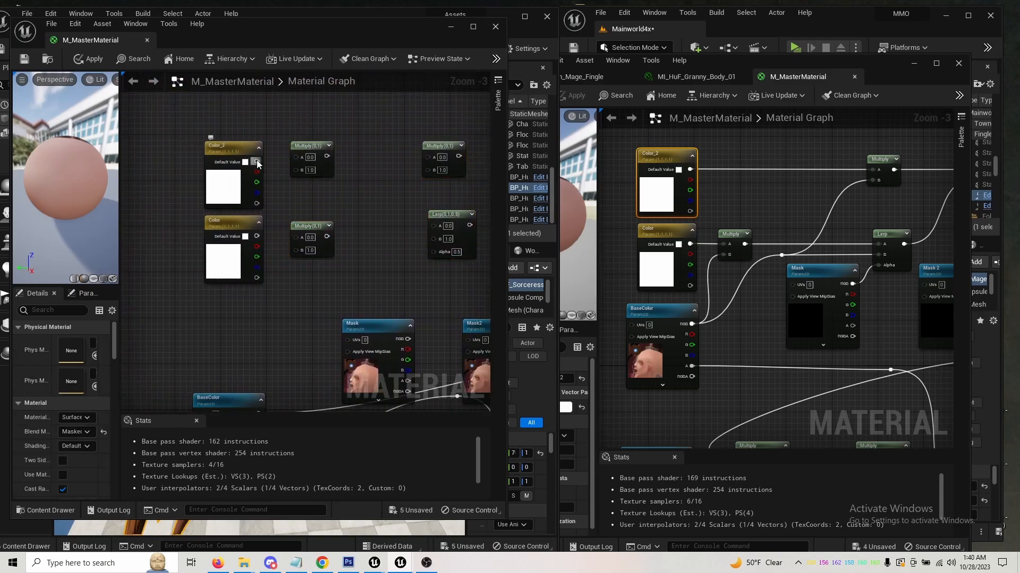
pyautogui.moveTo(260, 165); pyautogui.dragTo(297, 157)
# Replace the farthest Multiply node in the Color_2 row with a copy of the Lerp node.
pyautogui.moveTo(914, 212); pyautogui.dragTo(862, 237, button='right')
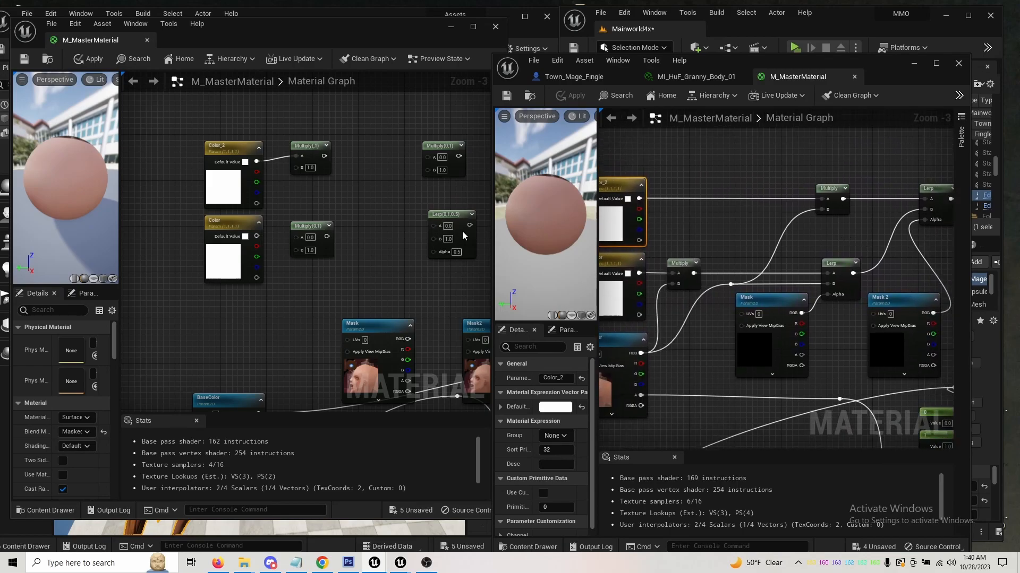
pyautogui.click(443, 216)
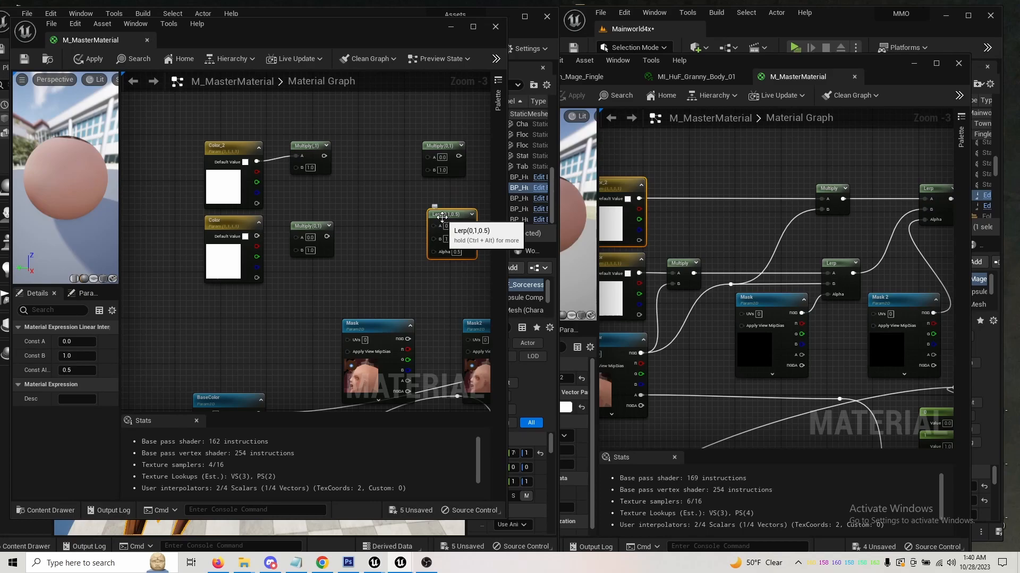
pyautogui.click(435, 153)
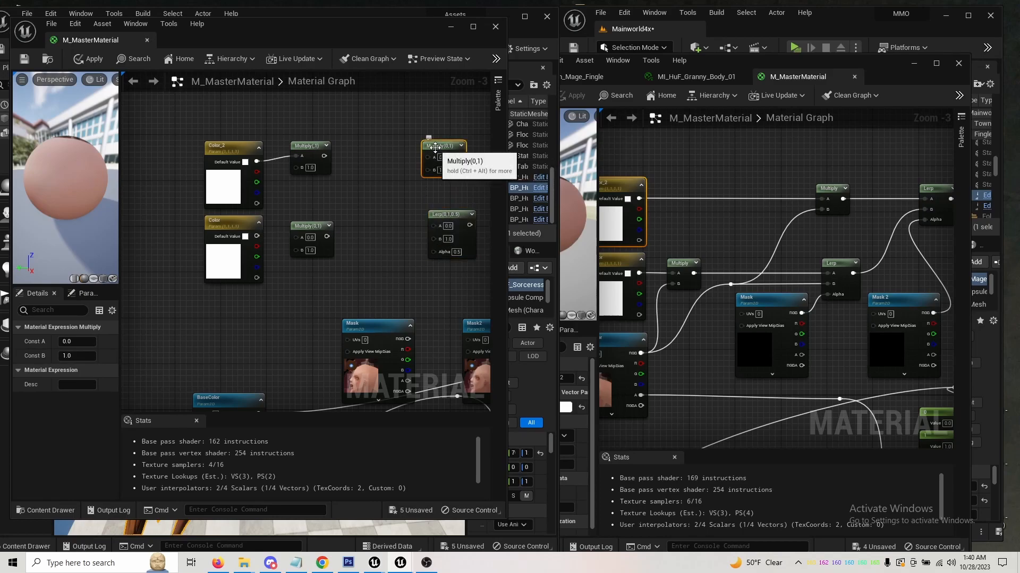
pyautogui.press('Delete')
pyautogui.hotkey('ctrl', 'v')
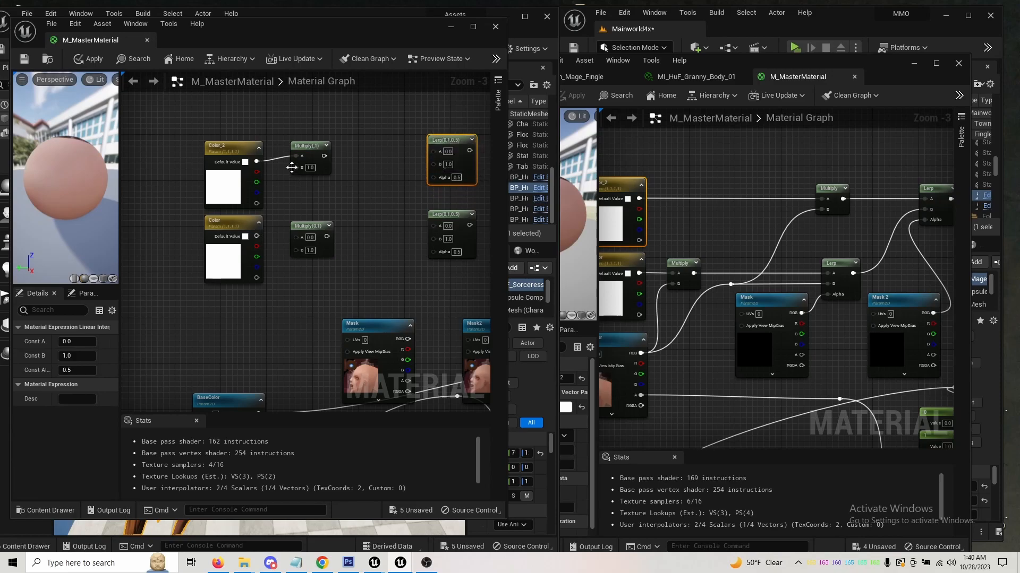
# Connect Color_2's Multiply output to the upper Lerp's A input, and BaseColor's RGB to that Multiply's B input.
pyautogui.moveTo(325, 156); pyautogui.dragTo(439, 151)
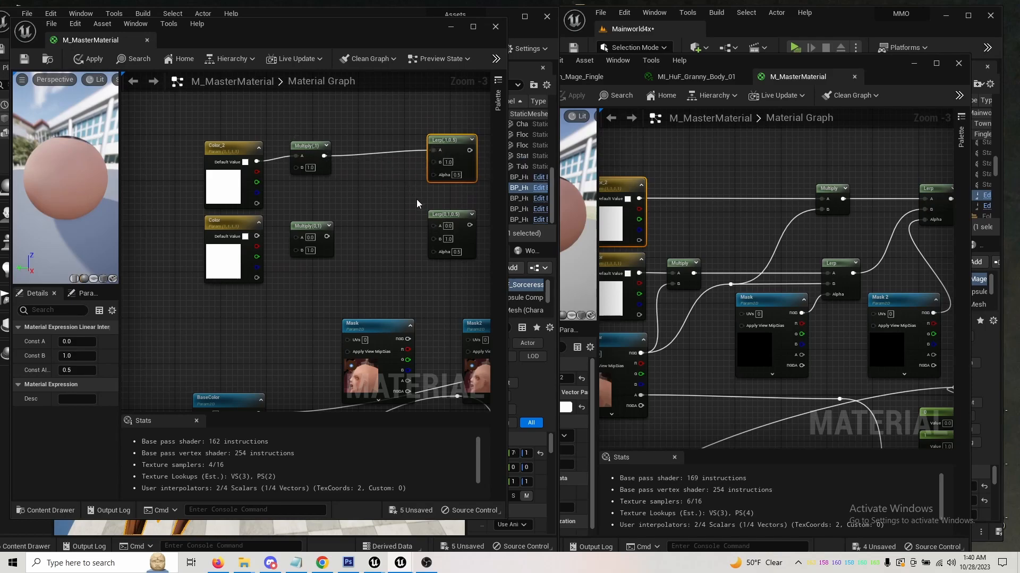
pyautogui.moveTo(425, 197)
pyautogui.mouseDown(button='right')
pyautogui.moveTo(452, 170)
pyautogui.moveTo(436, 181)
pyautogui.mouseUp(button='right')
pyautogui.moveTo(257, 384); pyautogui.dragTo(309, 132)
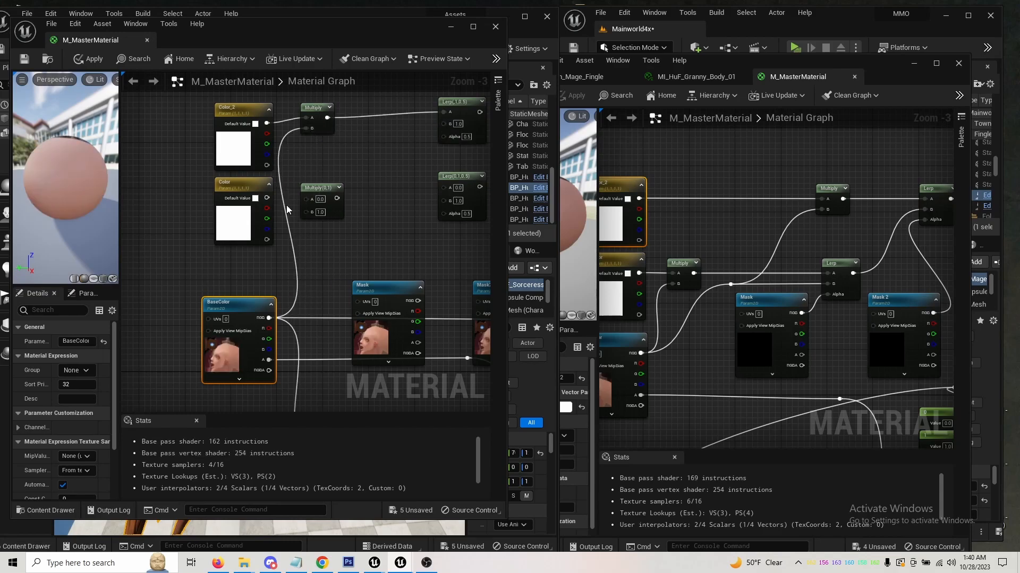
# Wire Color and BaseColor's RGB into the lower Multiply's A and B inputs, and its output into the lower Lerp's A.
pyautogui.moveTo(267, 197); pyautogui.dragTo(269, 317)
pyautogui.moveTo(380, 204); pyautogui.dragTo(328, 238, button='right')
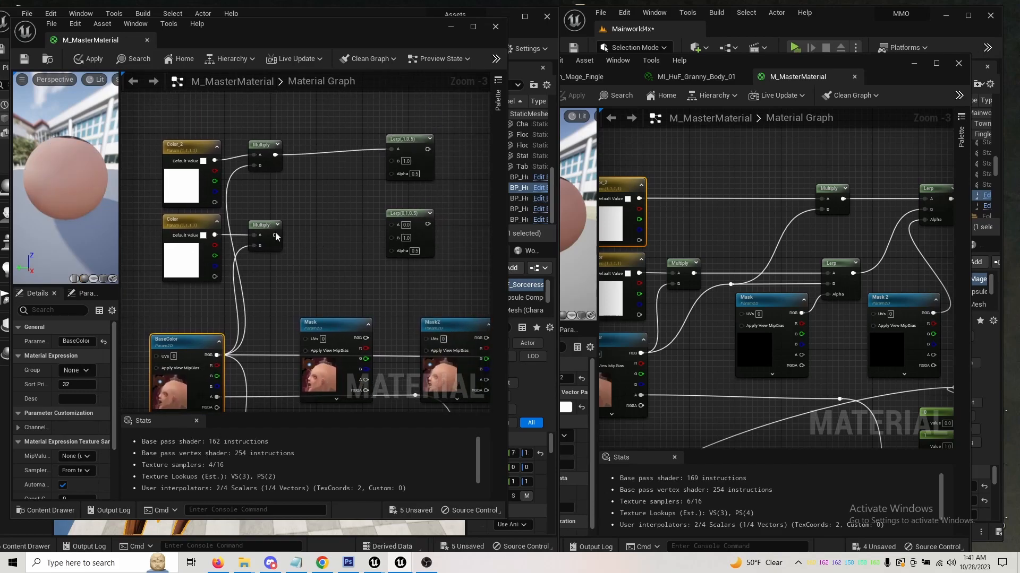
pyautogui.moveTo(275, 235); pyautogui.dragTo(422, 245)
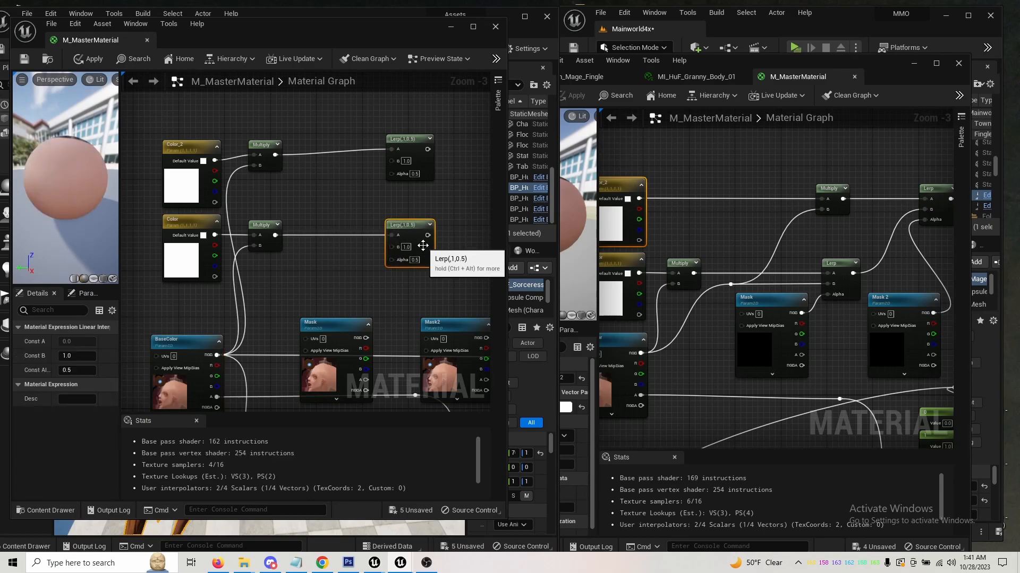
# Connect BaseColor's RGB to the lower Lerp's B input and Mask's RGB to its Alpha input.
pyautogui.moveTo(326, 274); pyautogui.dragTo(374, 263, button='right')
pyautogui.moveTo(265, 344); pyautogui.dragTo(444, 236)
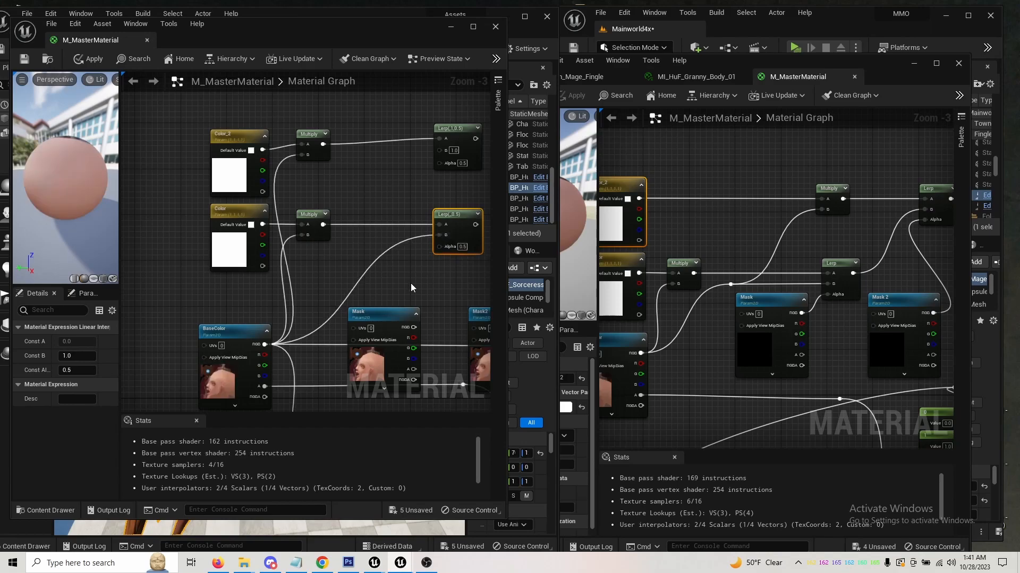
pyautogui.moveTo(412, 279); pyautogui.dragTo(347, 294, button='right')
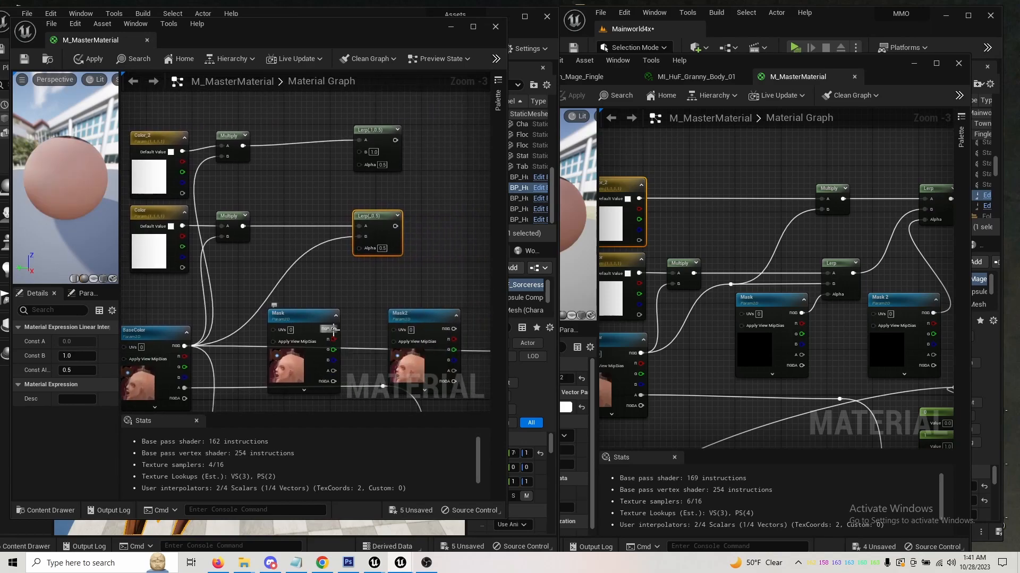
pyautogui.moveTo(333, 329); pyautogui.dragTo(364, 250)
pyautogui.moveTo(374, 269); pyautogui.dragTo(352, 289, button='right')
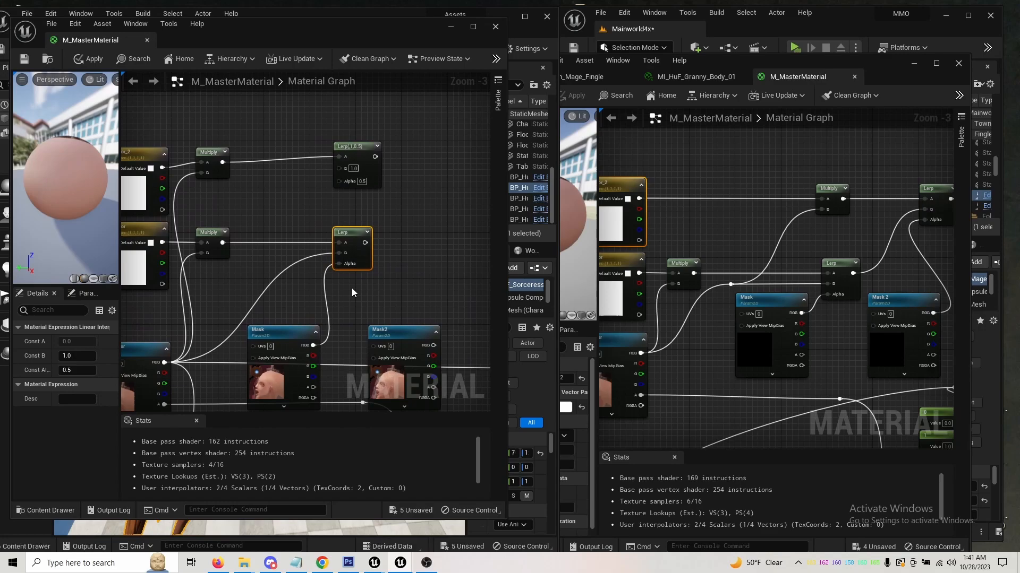
# Connect the lower Lerp's output to the upper Lerp's B input and Mask2's RGB to its Alpha input.
pyautogui.moveTo(365, 242); pyautogui.dragTo(418, 161)
pyautogui.moveTo(403, 276); pyautogui.dragTo(415, 239, button='right')
pyautogui.click(814, 233)
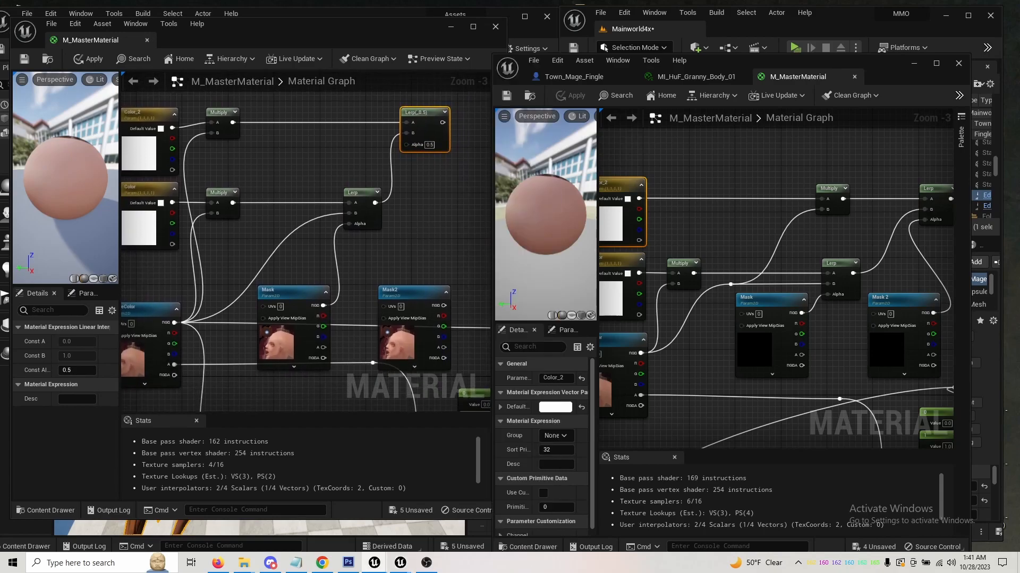
pyautogui.moveTo(814, 233); pyautogui.dragTo(736, 230, button='right')
pyautogui.moveTo(444, 305); pyautogui.dragTo(470, 131)
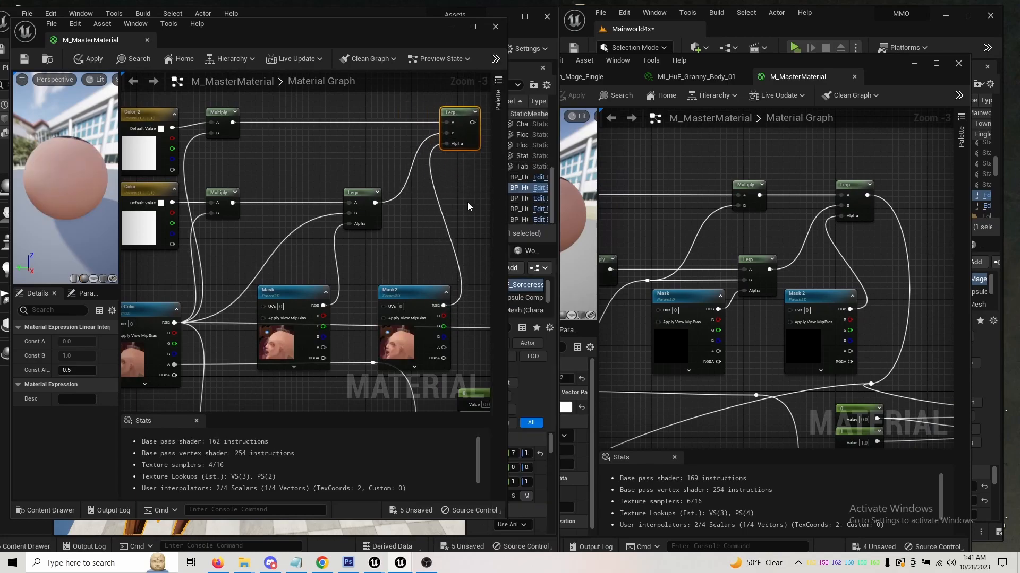
# Move the Mask and Mask2 nodes up, closer to the lower Lerp node.
pyautogui.moveTo(411, 322); pyautogui.dragTo(432, 271)
pyautogui.moveTo(299, 348); pyautogui.dragTo(298, 279)
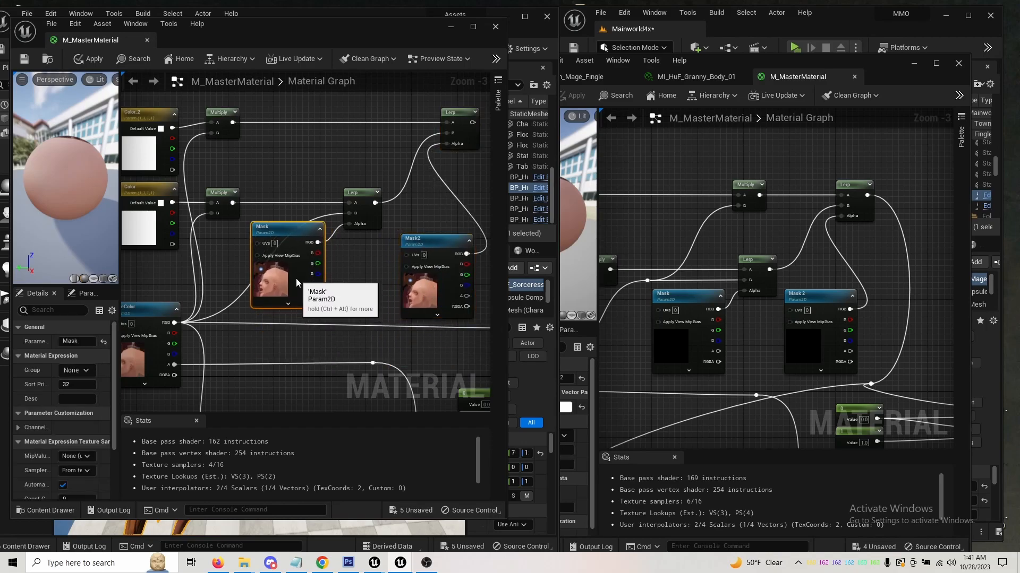
pyautogui.moveTo(277, 286); pyautogui.dragTo(354, 294, button='right')
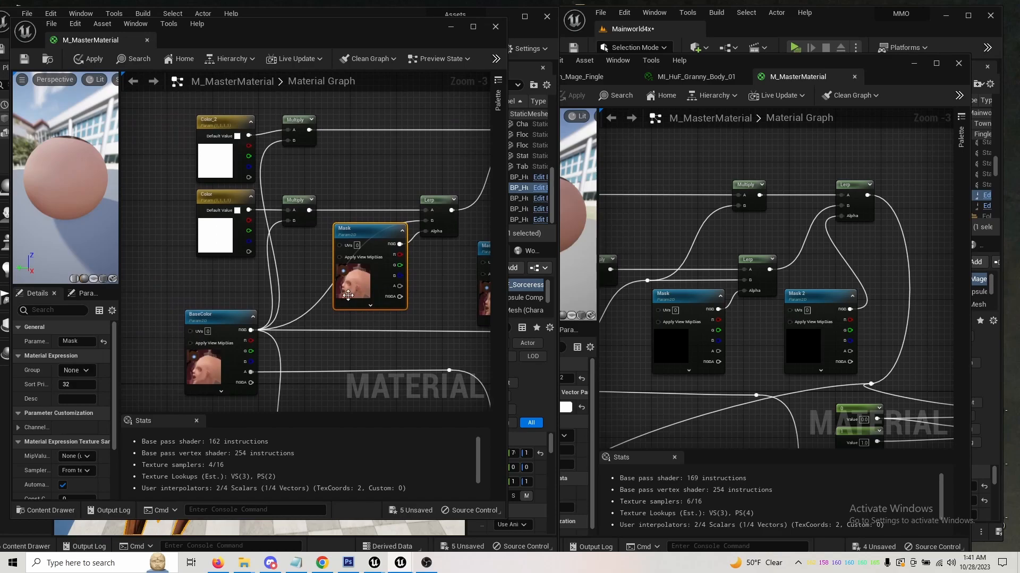
# Add a reroute point above Mask on the wire from BaseColor to the lower Lerp, and move Mask2 next to Mask.
pyautogui.doubleClick(312, 309)
pyautogui.moveTo(312, 308); pyautogui.dragTo(340, 222)
pyautogui.click(303, 315)
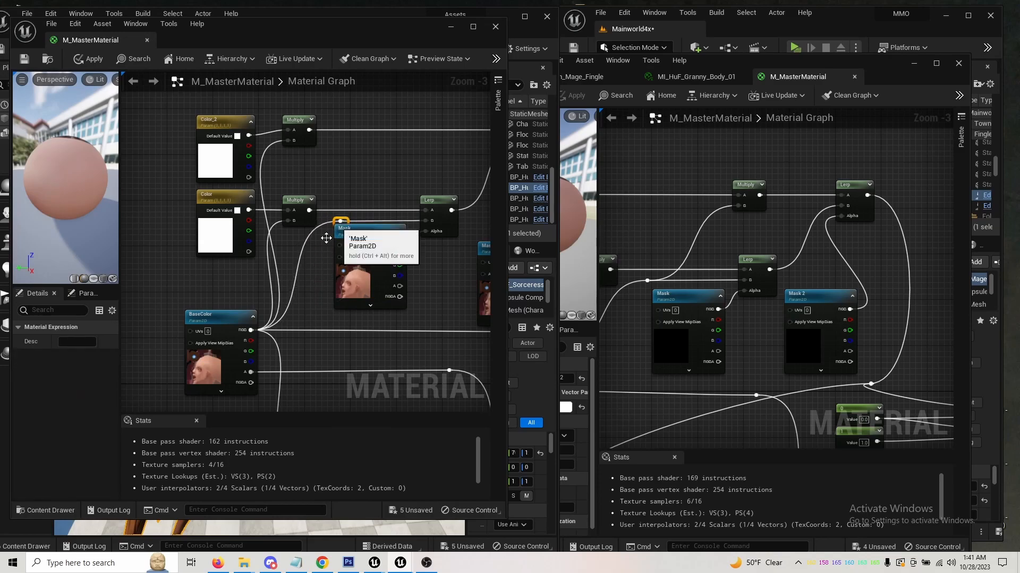
pyautogui.click(309, 396)
pyautogui.moveTo(436, 328); pyautogui.dragTo(303, 343, button='right')
pyautogui.moveTo(372, 322); pyautogui.dragTo(313, 328)
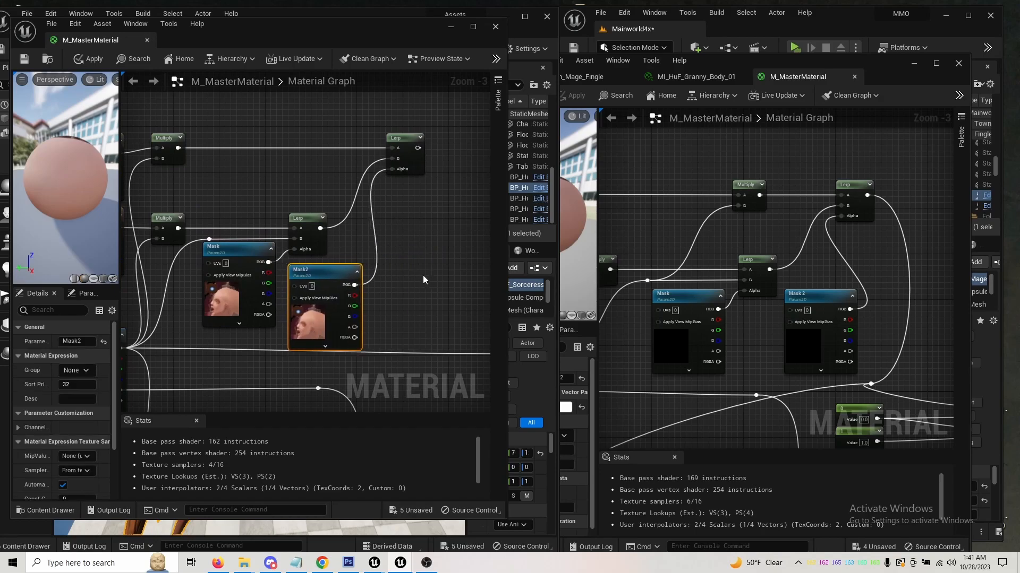
# Connect the upper Lerp's output to the reroute point that feeds the material's Base Color input.
pyautogui.moveTo(412, 279); pyautogui.dragTo(269, 164, button='right')
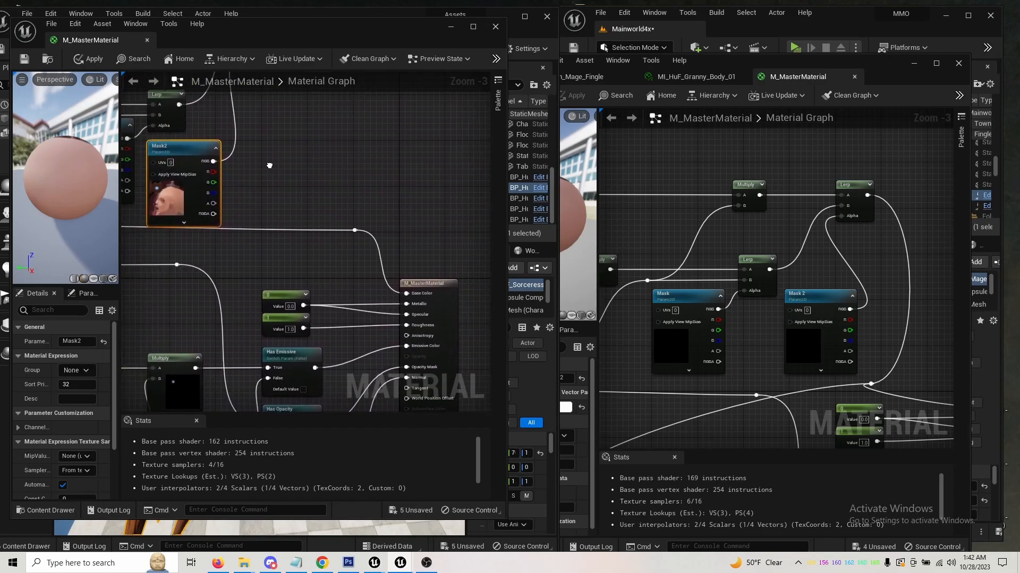
pyautogui.moveTo(769, 289); pyautogui.dragTo(798, 220, button='right')
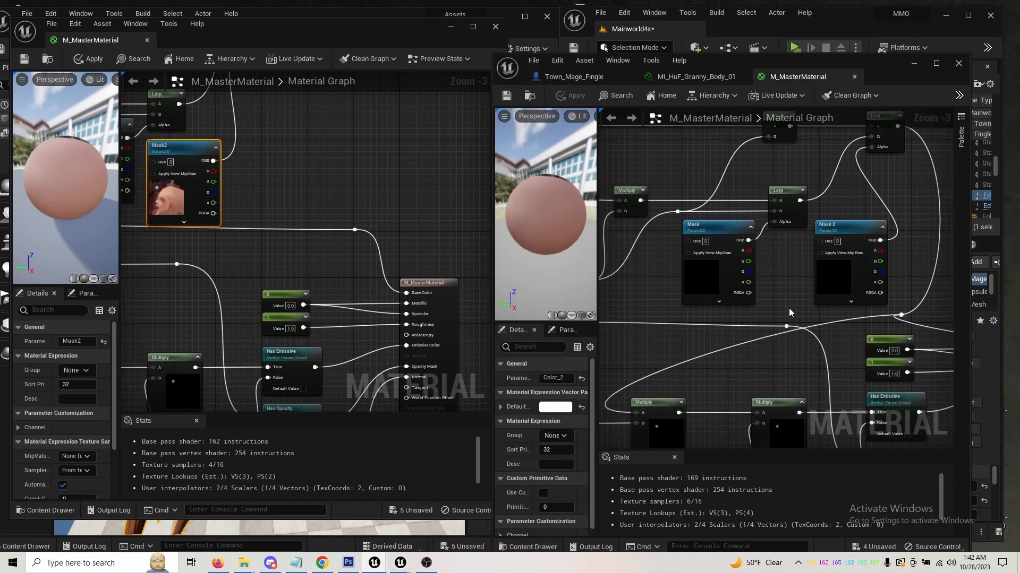
pyautogui.moveTo(240, 233); pyautogui.dragTo(490, 230, button='right')
pyautogui.moveTo(674, 300); pyautogui.dragTo(707, 301, button='right')
pyautogui.moveTo(701, 321); pyautogui.dragTo(705, 230, button='right')
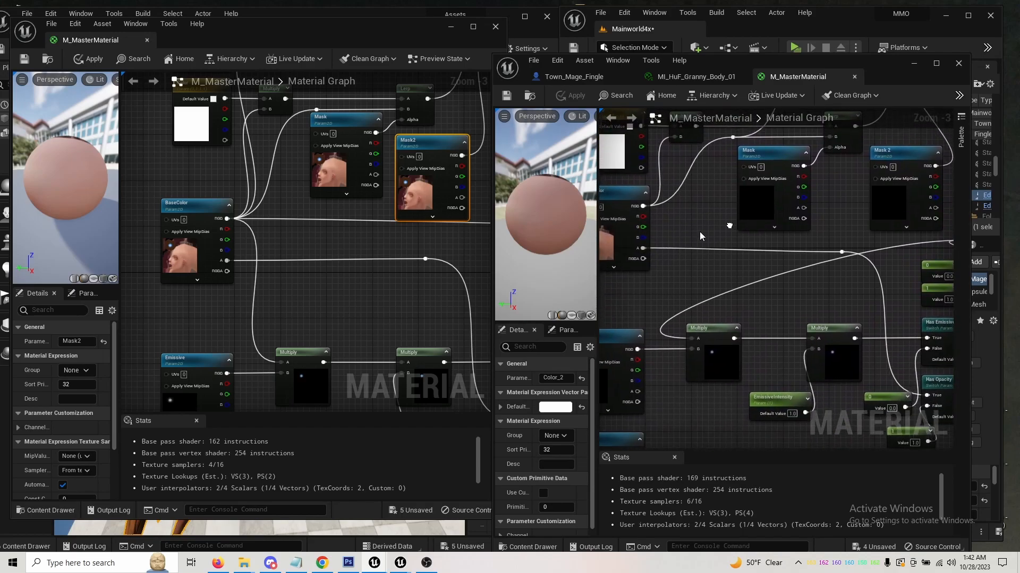
pyautogui.moveTo(361, 317); pyautogui.dragTo(367, 280, button='right')
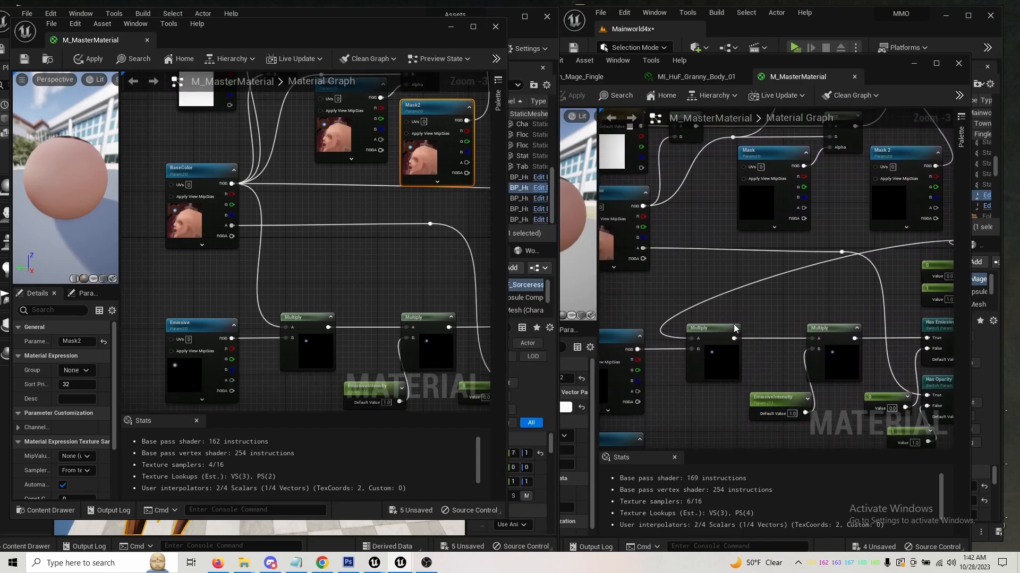
pyautogui.moveTo(734, 326); pyautogui.dragTo(794, 299, button='right')
pyautogui.moveTo(352, 255); pyautogui.dragTo(149, 416, button='right')
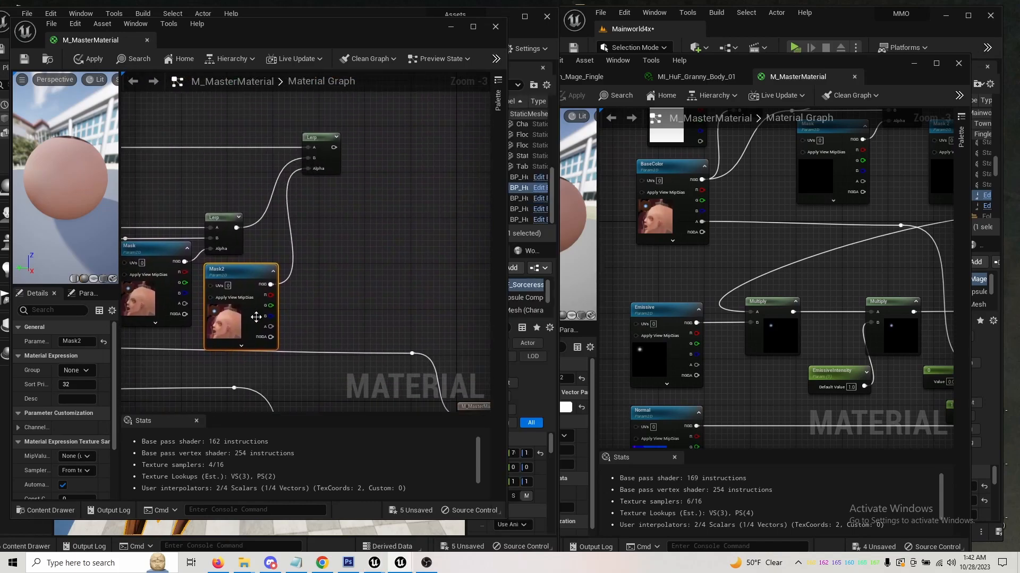
pyautogui.moveTo(334, 148); pyautogui.dragTo(414, 353)
pyautogui.moveTo(399, 353); pyautogui.dragTo(409, 276, button='right')
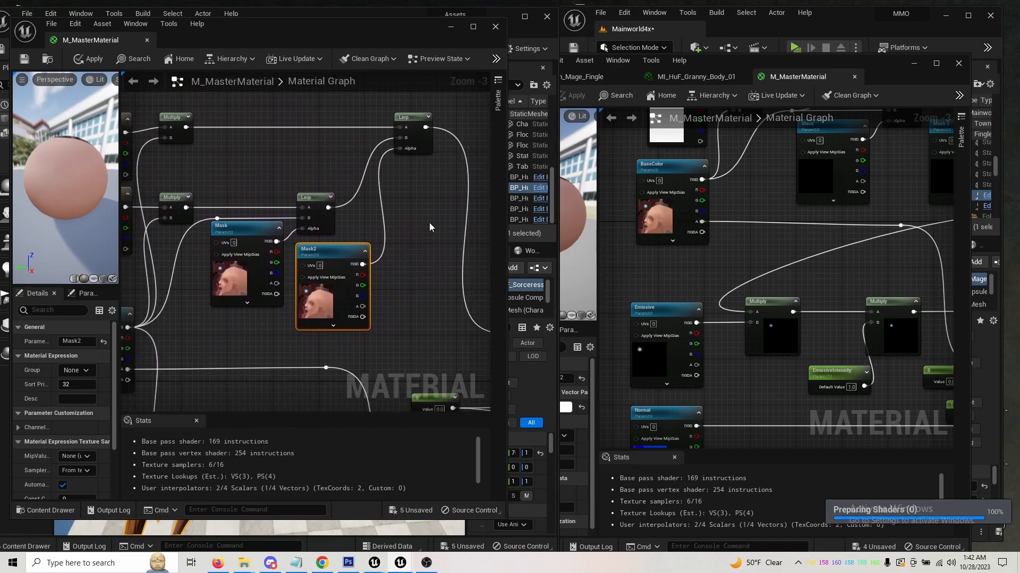
# Feed the upper Lerp's output through a reroute point into the first Emissive Multiply's A input, and apply and save the material.
pyautogui.moveTo(429, 131); pyautogui.dragTo(237, 391)
pyautogui.moveTo(236, 391); pyautogui.dragTo(361, 305, button='right')
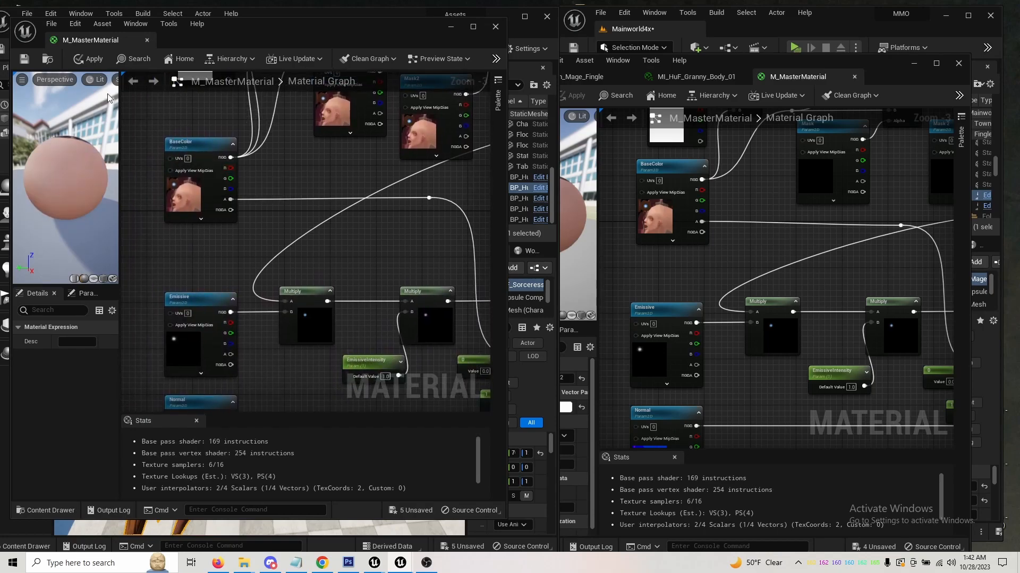
pyautogui.click(86, 60)
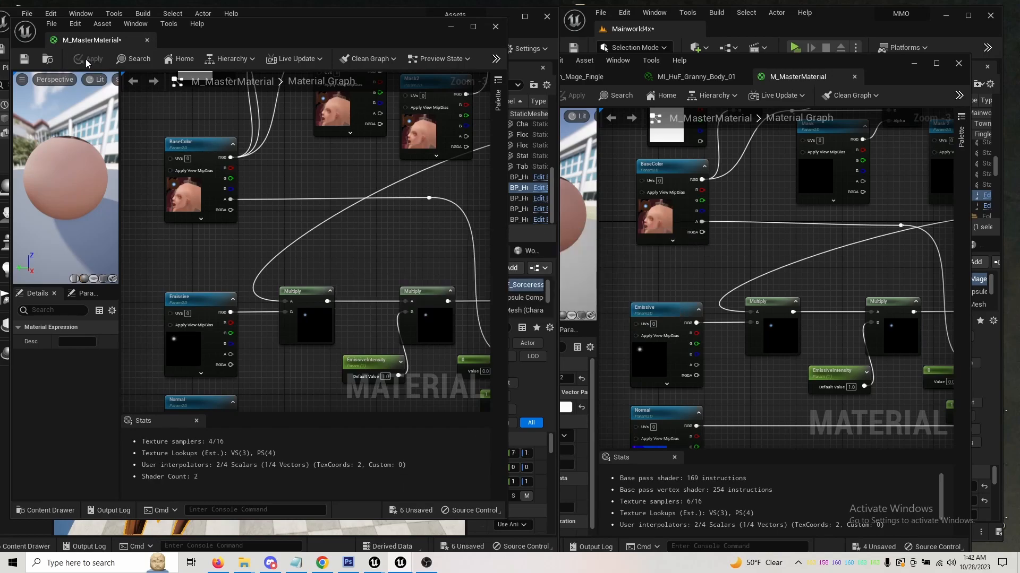
pyautogui.click(24, 58)
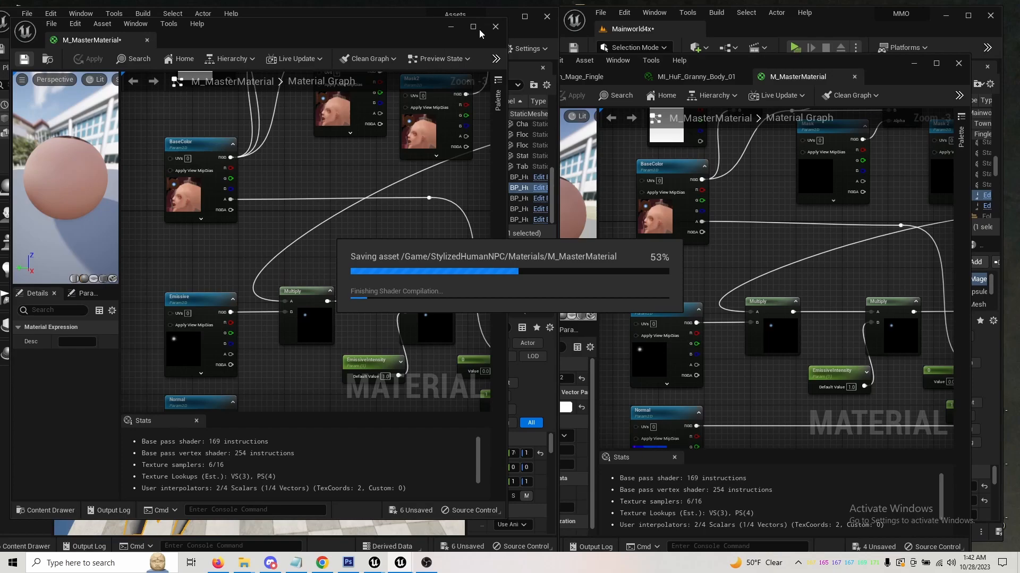
# Compare with the color customization nodes in the reference M_MasterMaterial graph, from Color_2 and BaseColor to the upper Lerp.
pyautogui.click(785, 224)
pyautogui.scroll(-2, 765, 262)
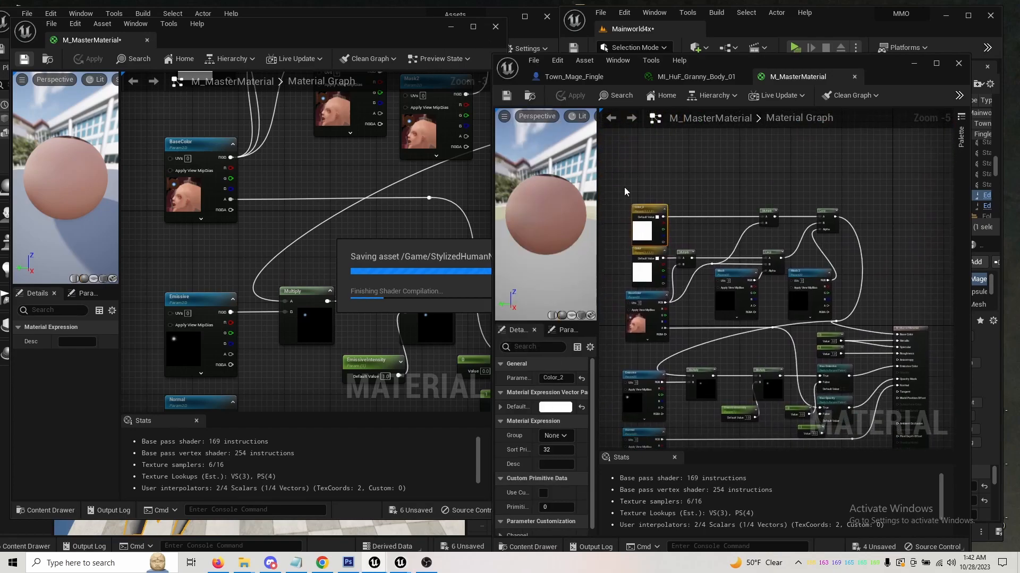
pyautogui.moveTo(622, 177); pyautogui.dragTo(859, 322)
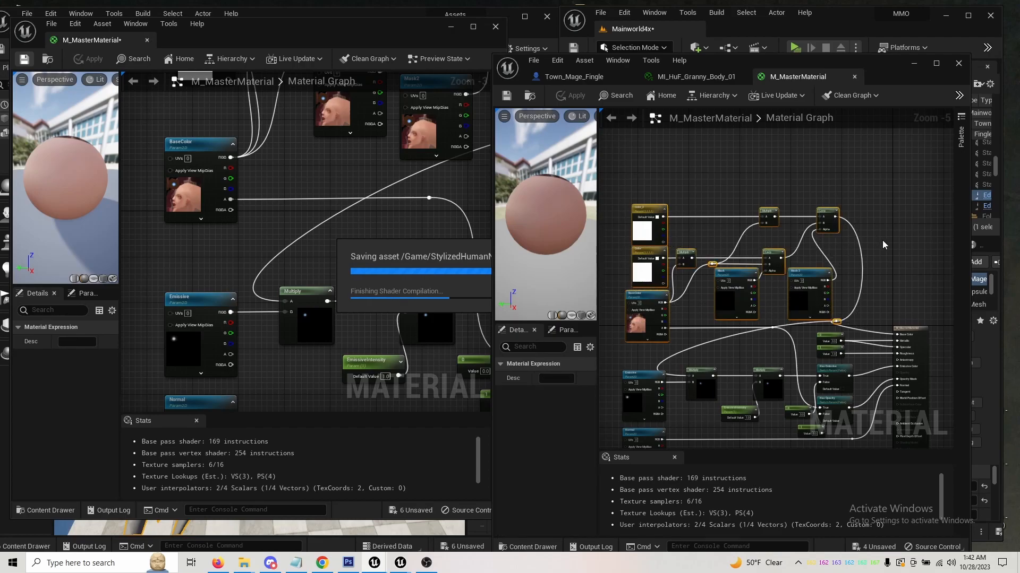
pyautogui.click(882, 240)
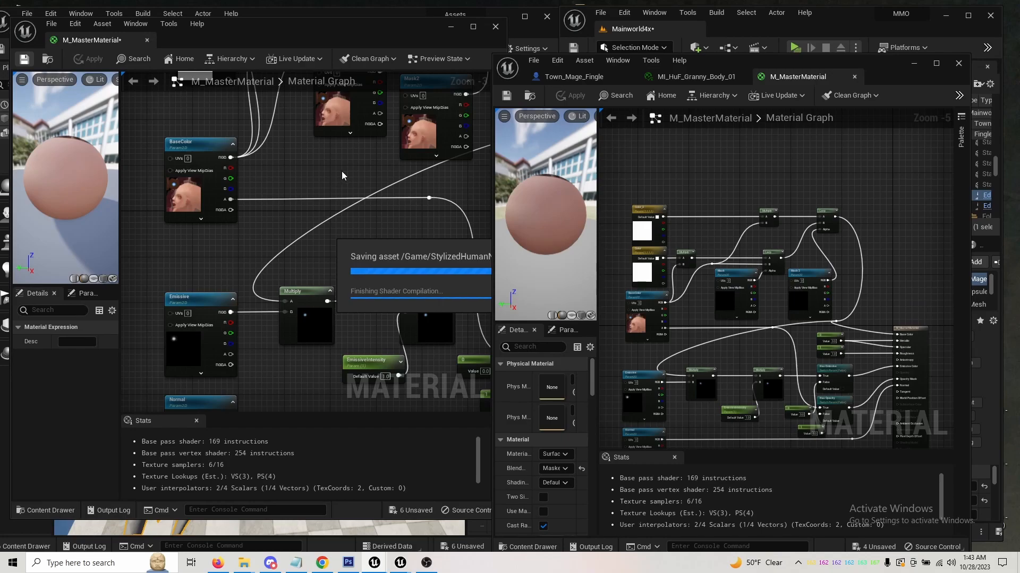
# Return to the StylizedHumanNPC M_MasterMaterial window and maximize it around the Color, Lerp and Mask nodes.
pyautogui.click(370, 33)
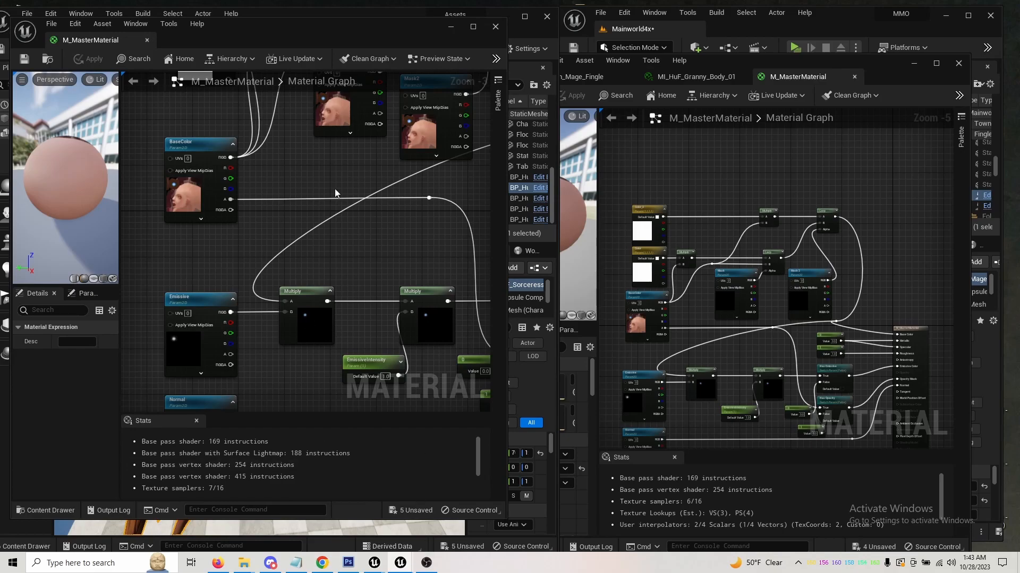
pyautogui.click(473, 27)
pyautogui.moveTo(439, 174); pyautogui.dragTo(491, 338, button='right')
pyautogui.moveTo(132, 175); pyautogui.dragTo(90, 170)
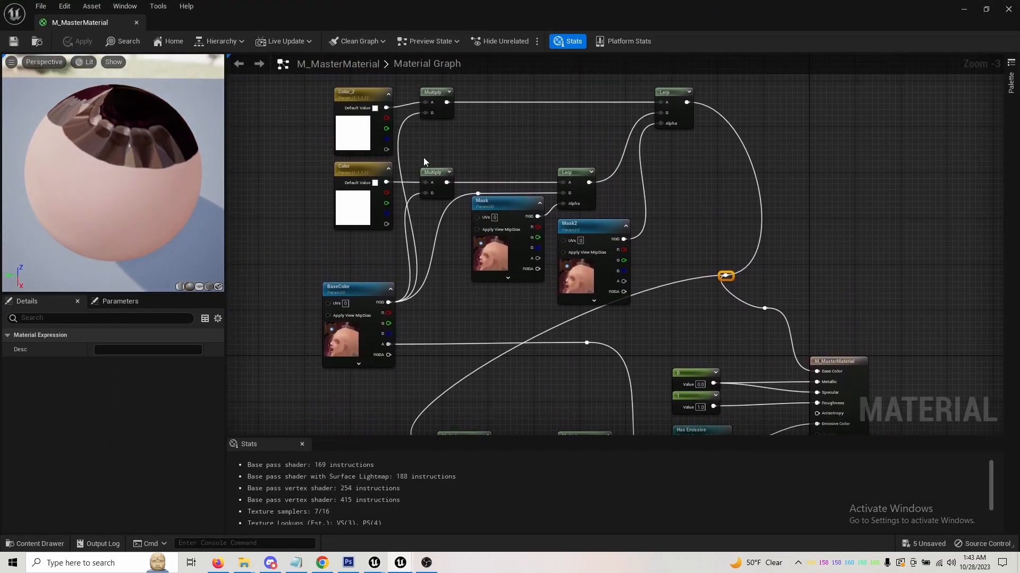
# Set the Mask node's texture to T_Mask from /Game/StylizedHumanNPC/Textures.
pyautogui.click(484, 251)
pyautogui.click(582, 273)
pyautogui.click(494, 257)
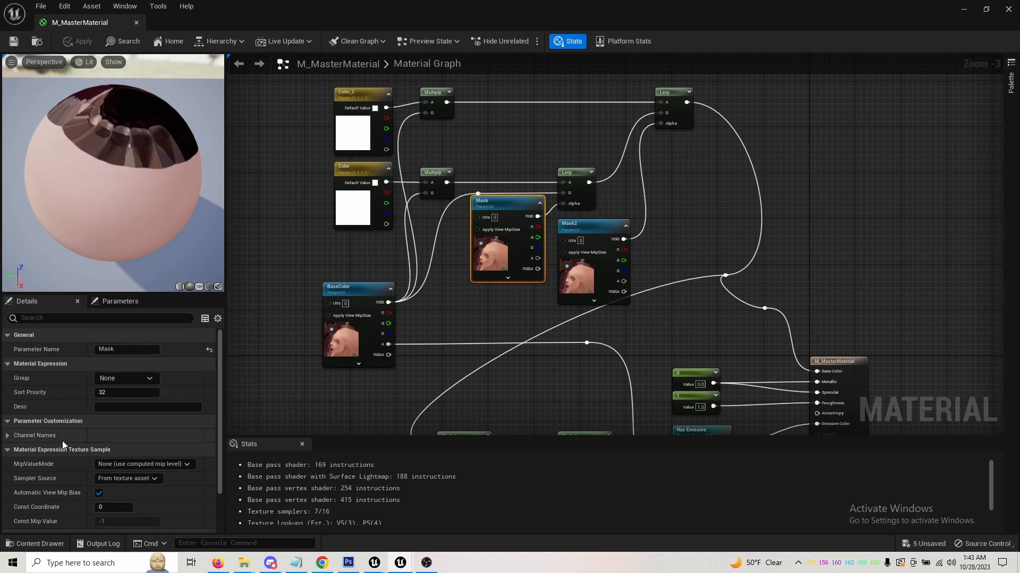
pyautogui.scroll(-3, 30, 394)
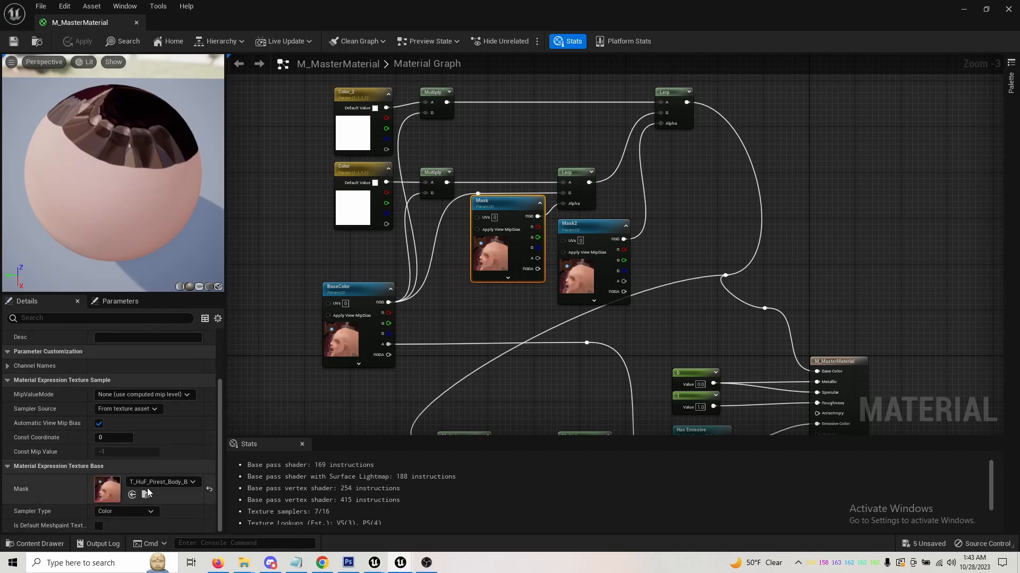
pyautogui.click(158, 483)
pyautogui.write('T')
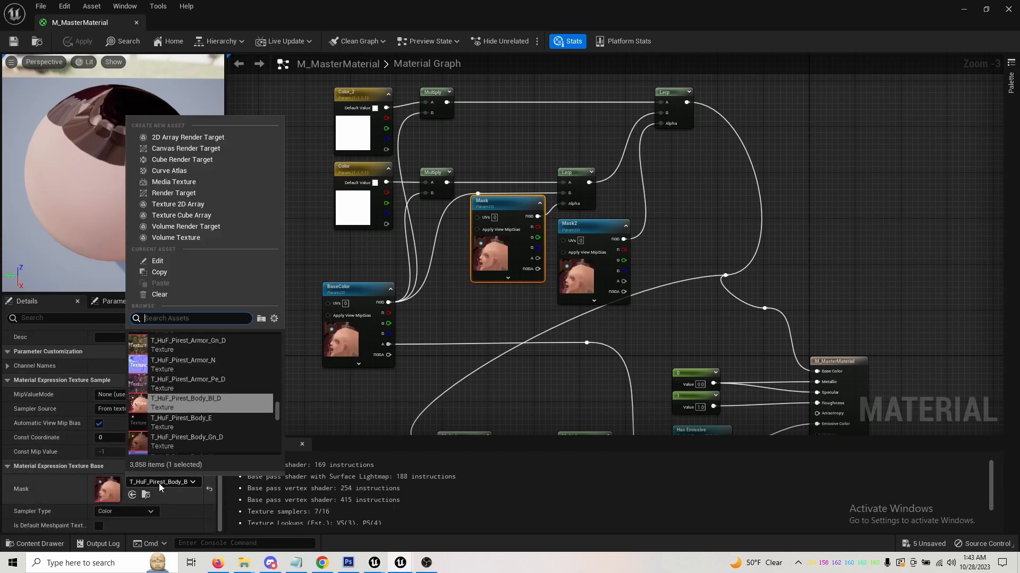
pyautogui.write('_Mask')
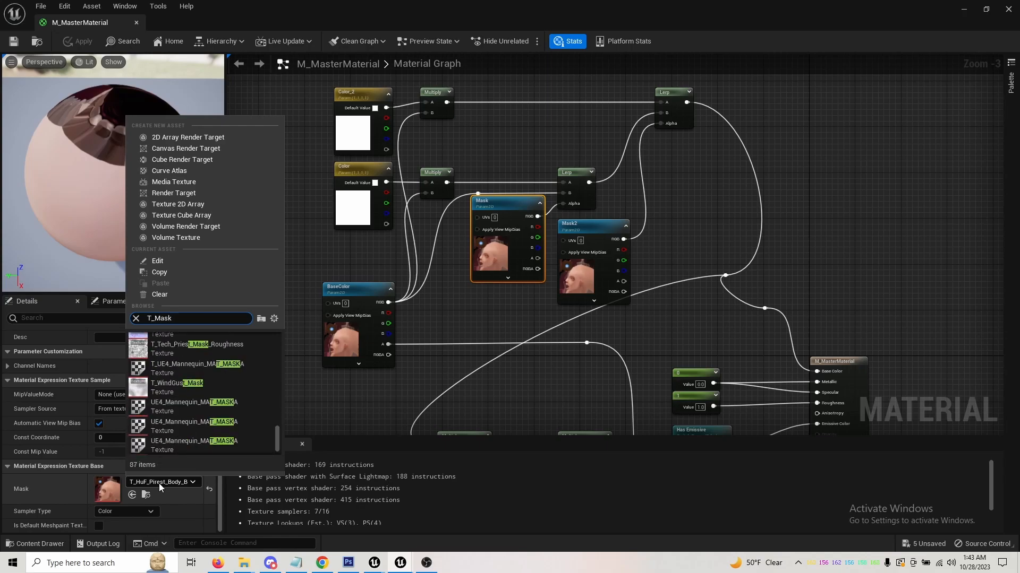
pyautogui.scroll(5, 240, 409)
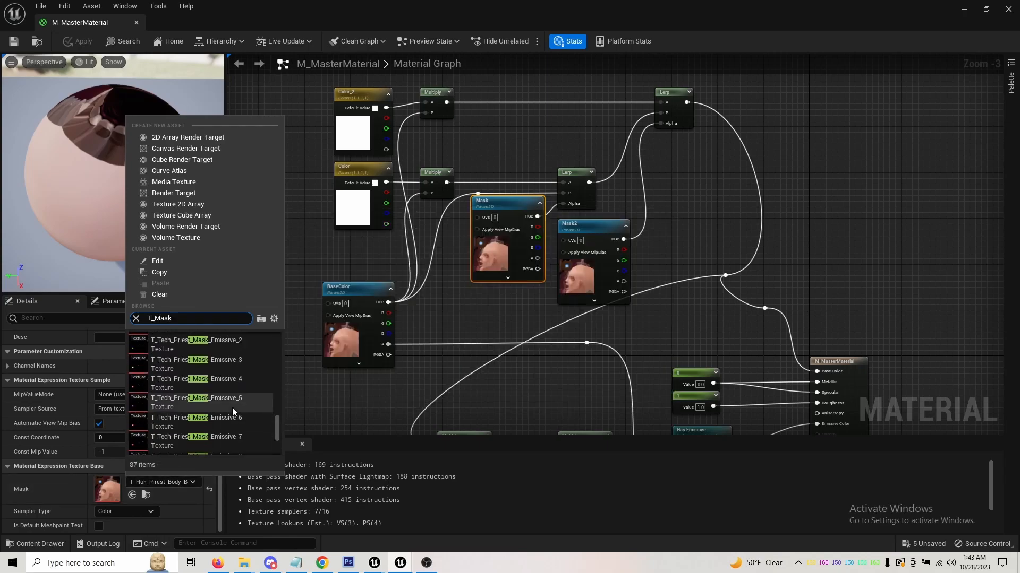
pyautogui.scroll(3, 231, 415)
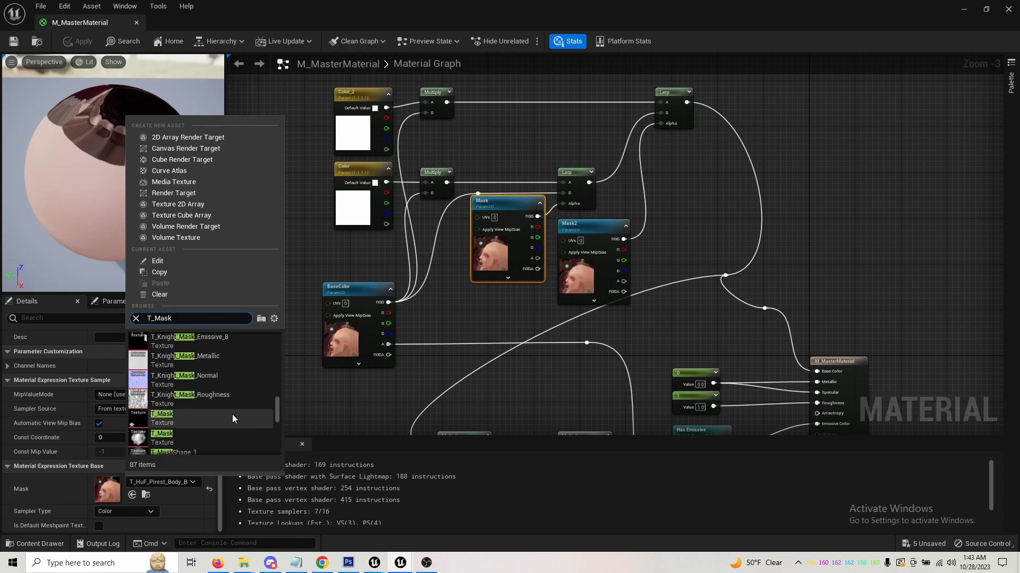
pyautogui.moveTo(176, 422)
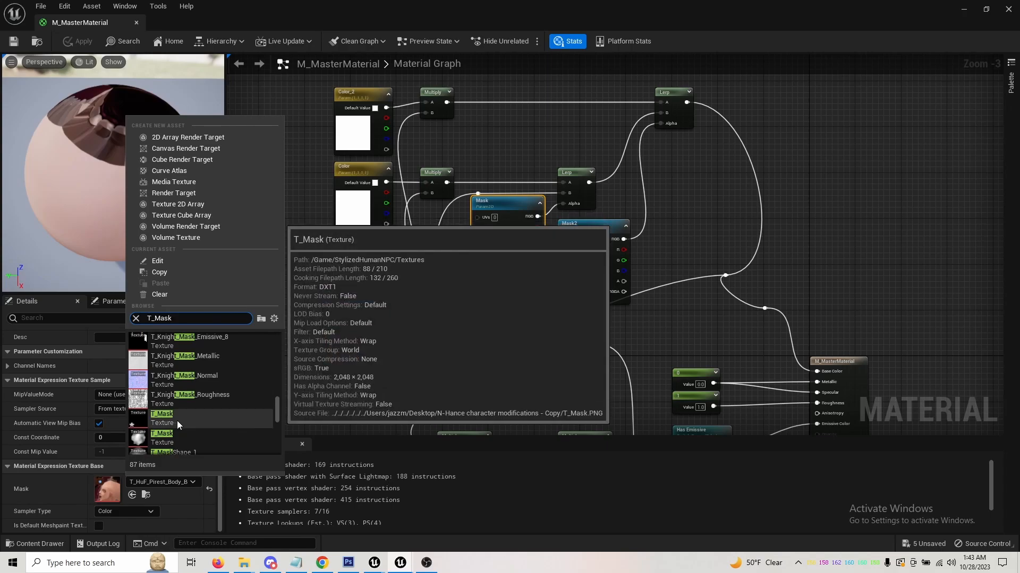
pyautogui.click(184, 421)
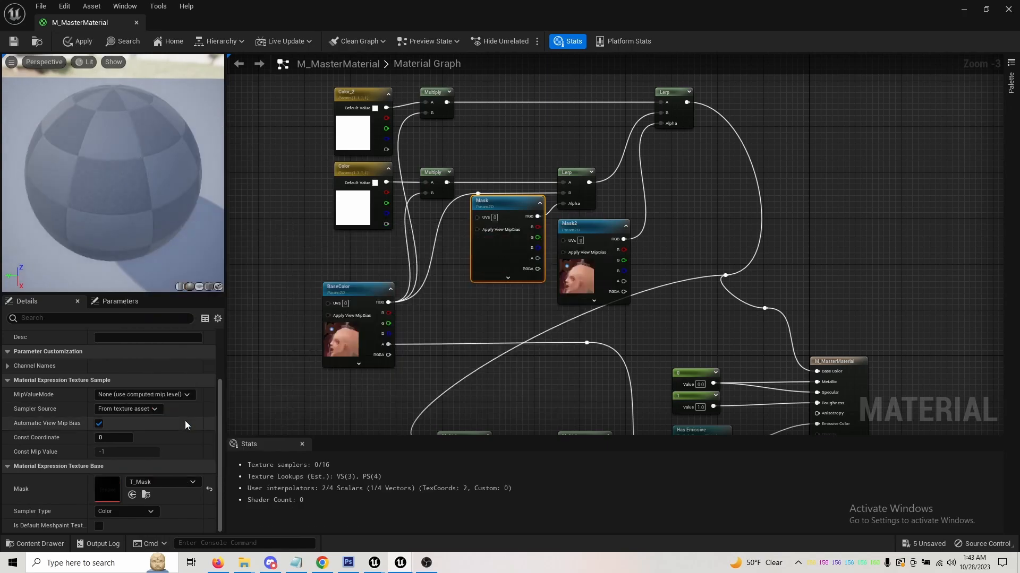
# Copy the T_Mask texture from the Mask node to Mask2 and save the material.
pyautogui.rightClick(111, 494)
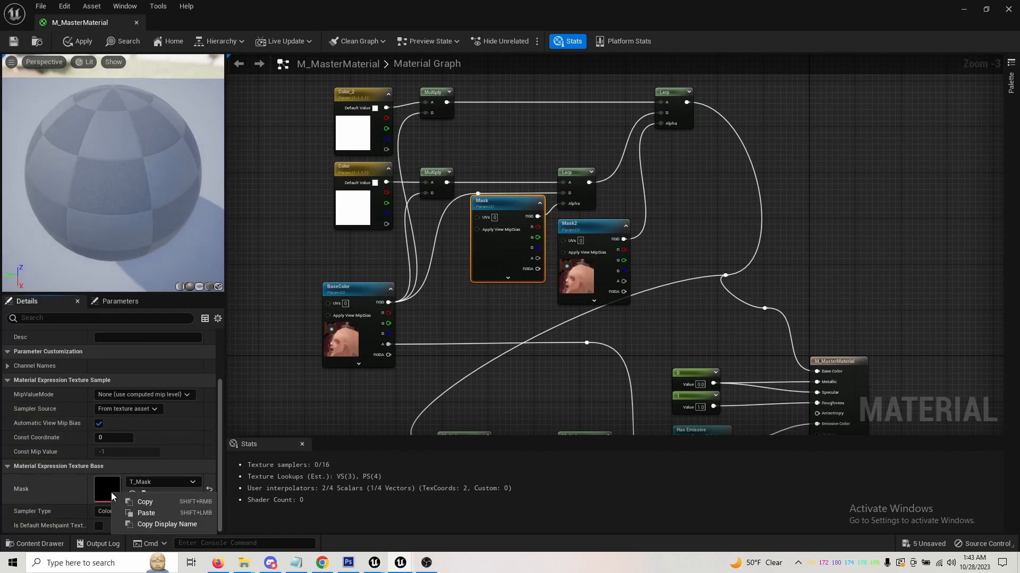
pyautogui.click(142, 500)
pyautogui.click(604, 281)
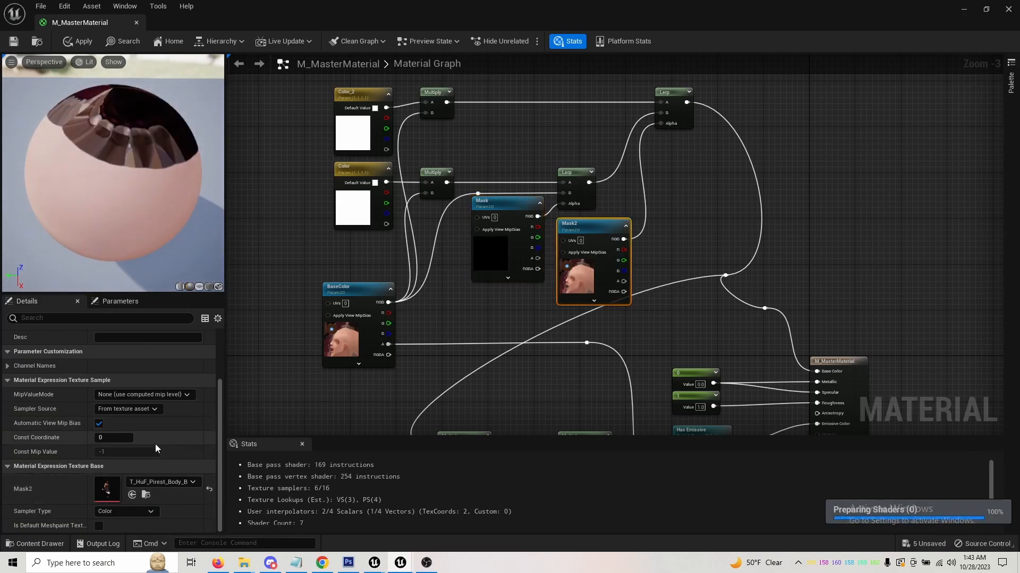
pyautogui.rightClick(104, 489)
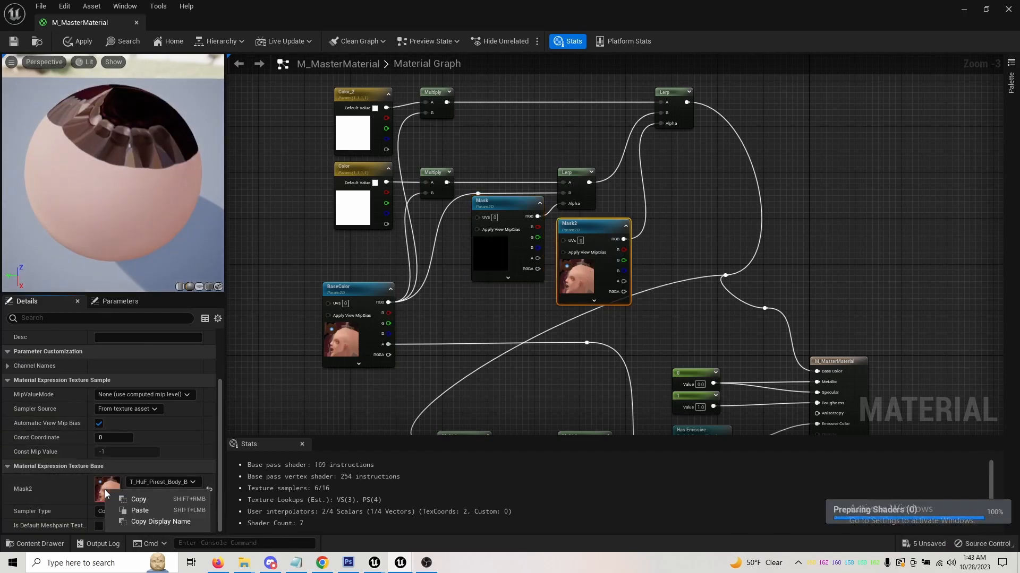
pyautogui.click(138, 512)
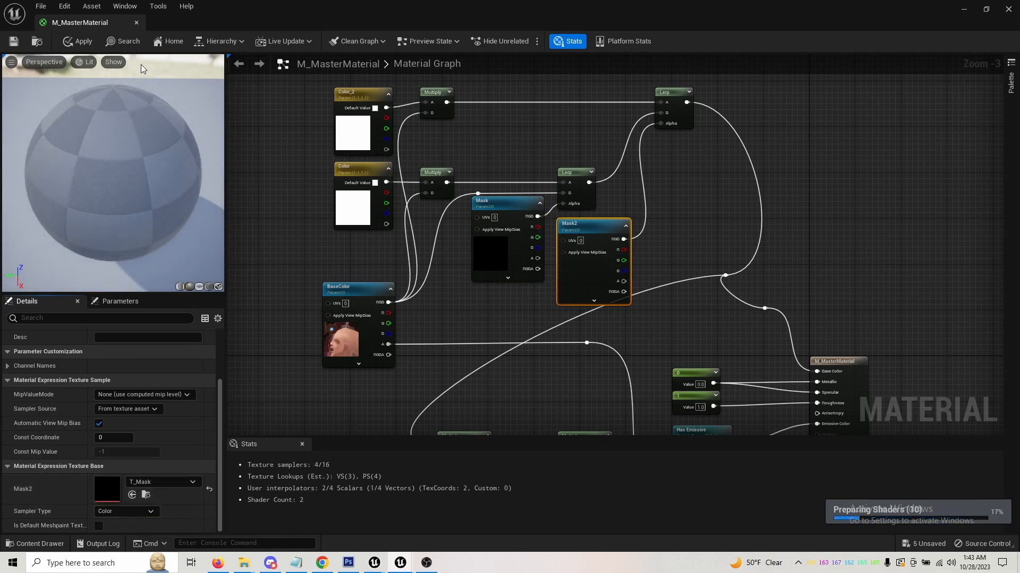
pyautogui.click(13, 43)
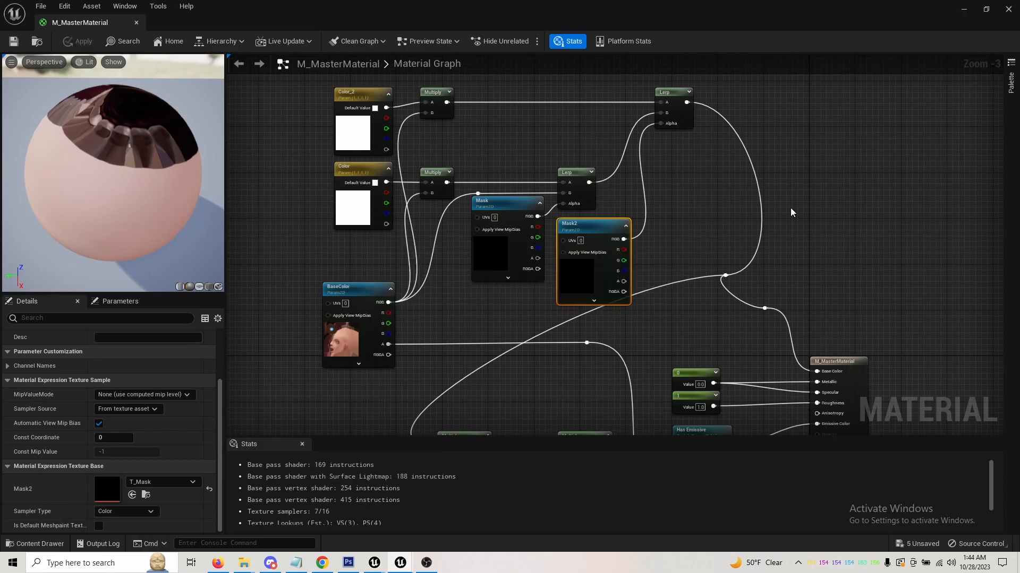
# Get the material editor out of the way, select the granny character in the Minimal_Default level and maximize the level editor.
pyautogui.moveTo(687, 7); pyautogui.dragTo(767, 54)
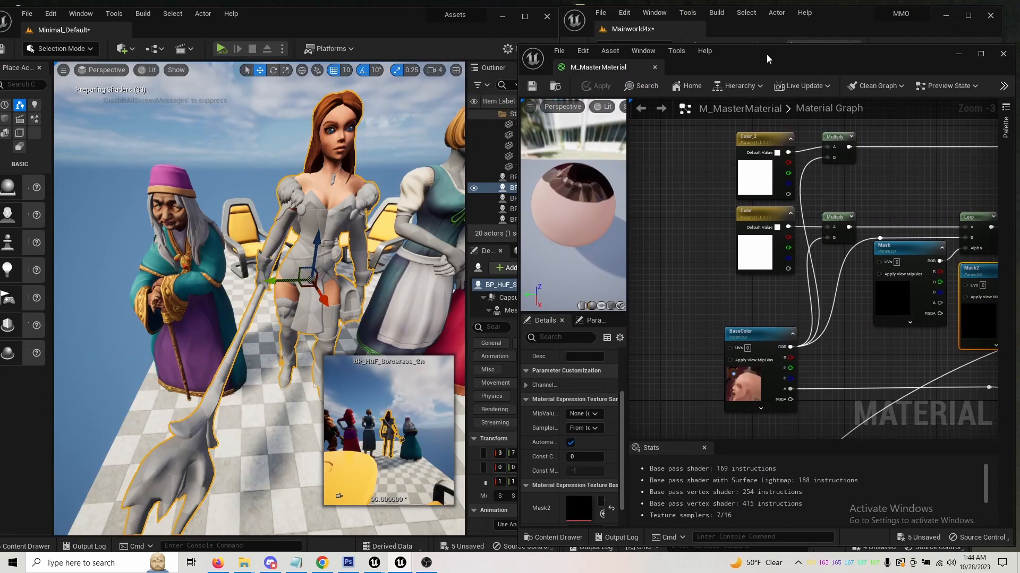
pyautogui.moveTo(260, 319); pyautogui.dragTo(215, 332)
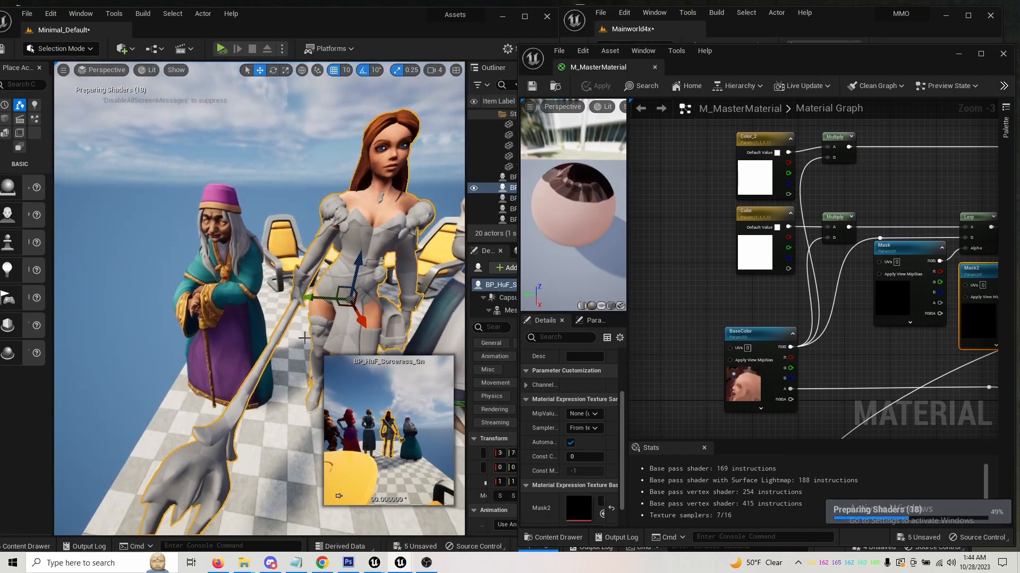
pyautogui.click(220, 328)
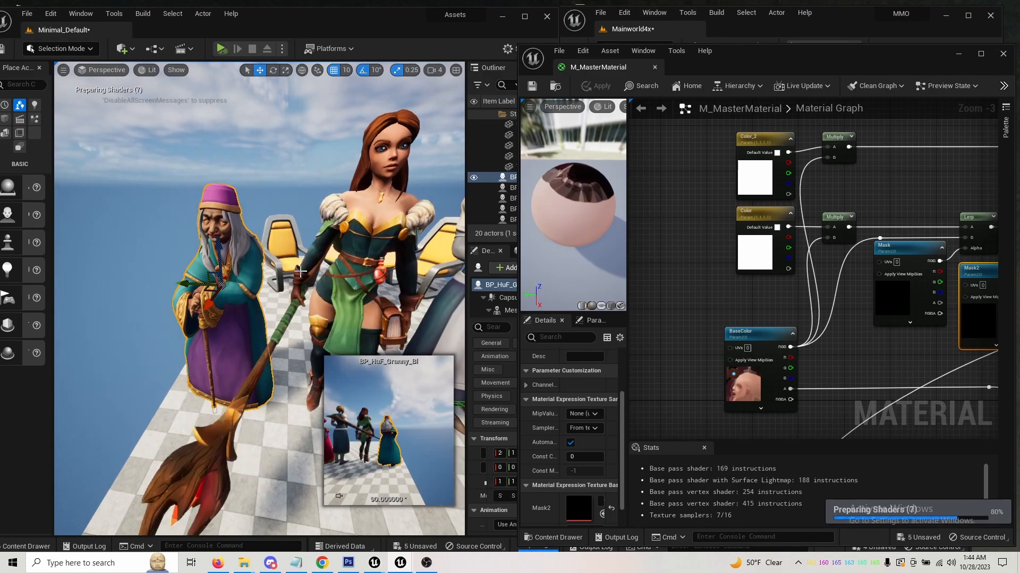
pyautogui.click(525, 16)
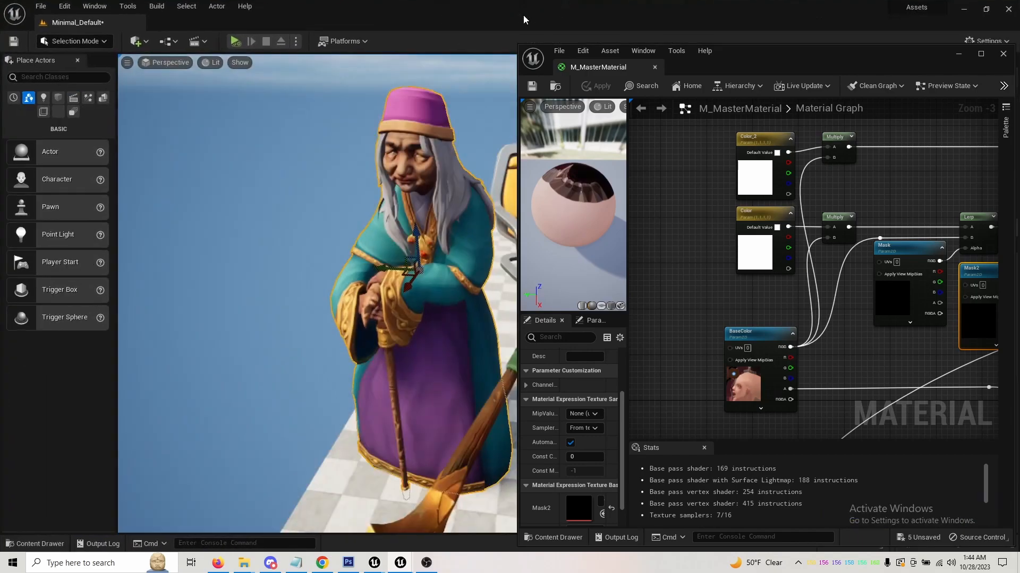
pyautogui.click(957, 54)
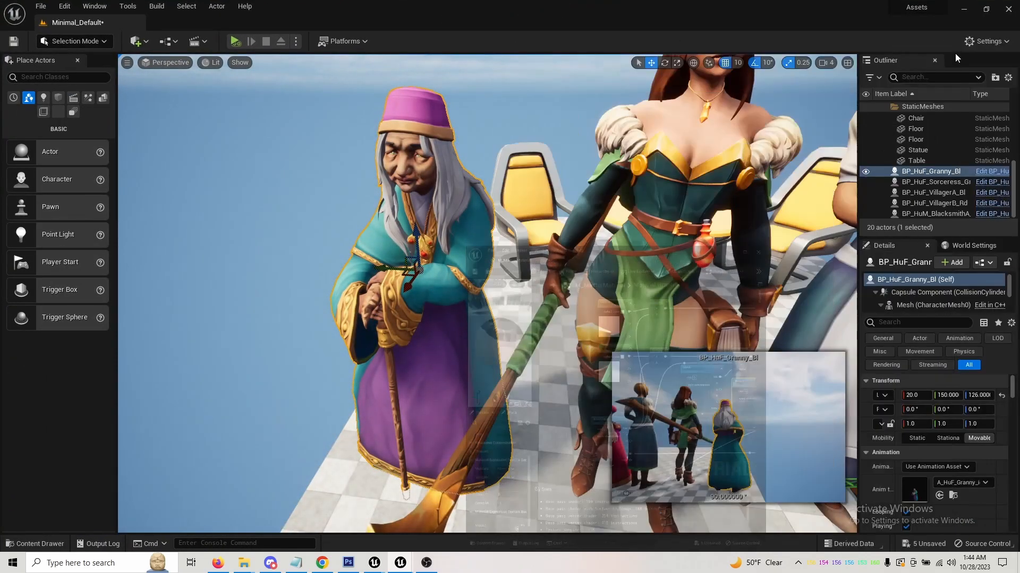
# Open the BP_HuF_Granny_Bl blueprint and display the material slots of its Mesh component.
pyautogui.click(991, 171)
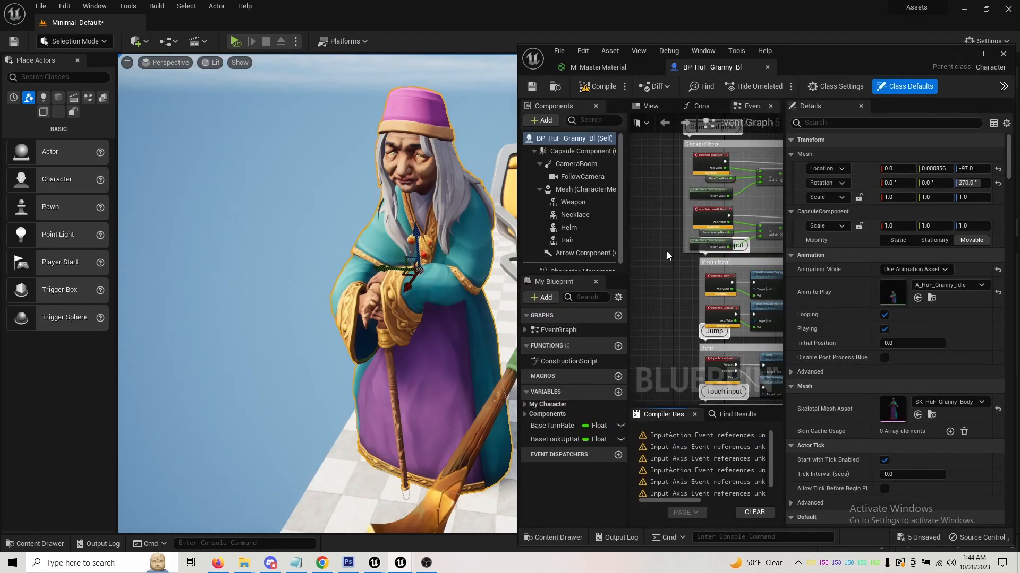
pyautogui.click(568, 190)
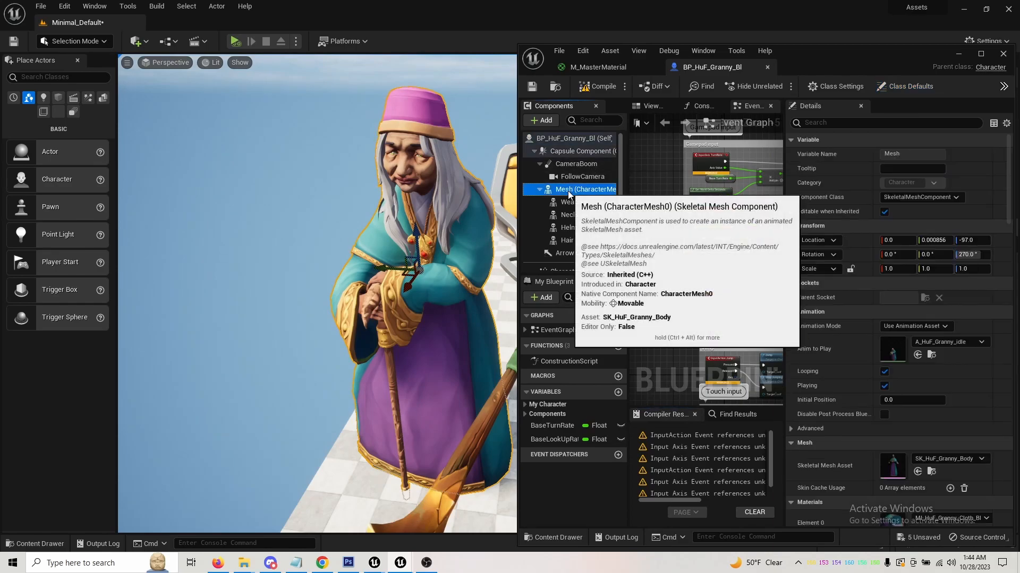
pyautogui.scroll(-4, 849, 367)
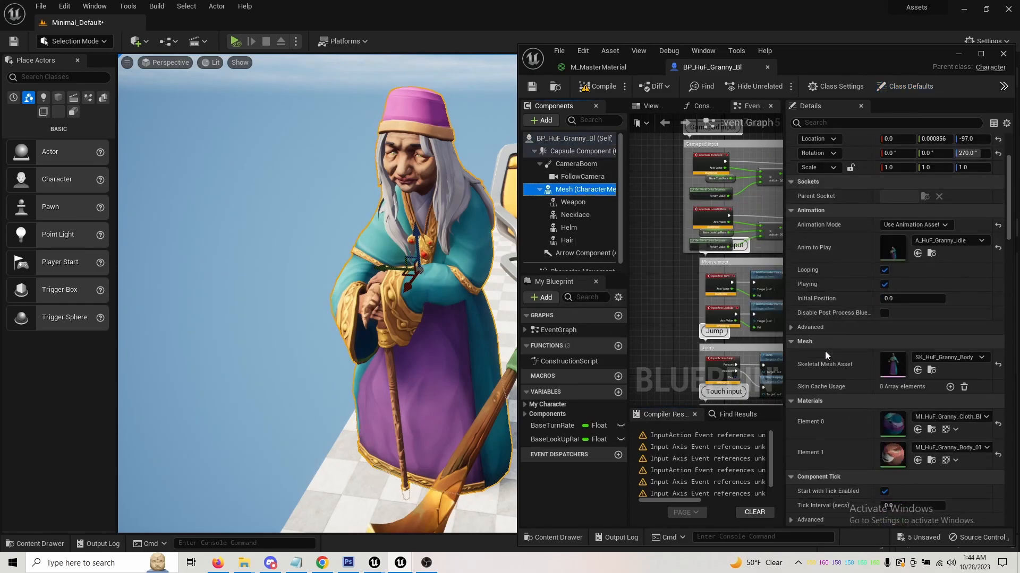
# Open the MI_HuF_Granny_Cloth_Bl material instance from the Mesh's Element 0, enable its Color parameter and set it to light green.
pyautogui.doubleClick(901, 423)
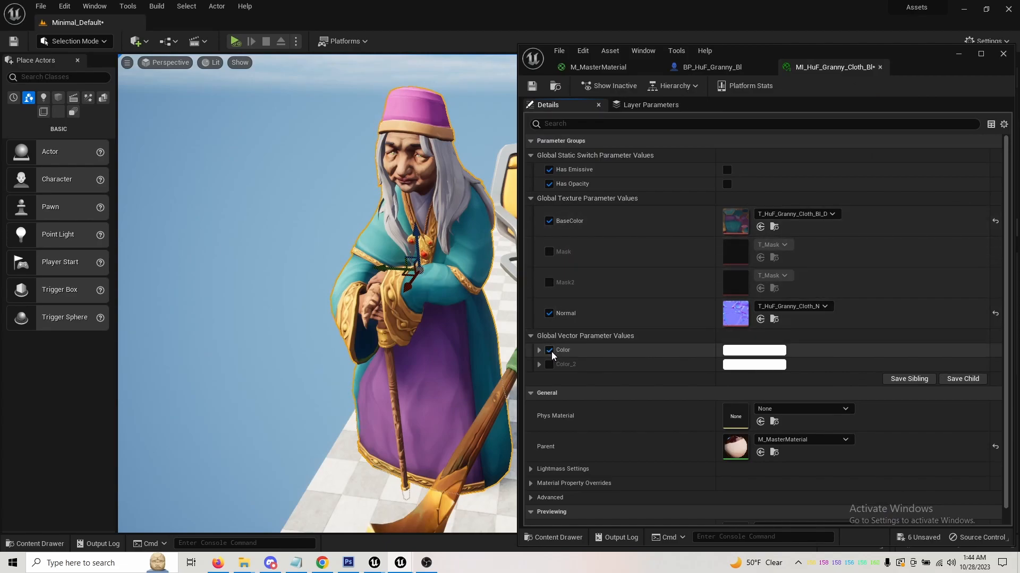
pyautogui.click(754, 349)
pyautogui.moveTo(828, 356); pyautogui.dragTo(805, 403)
pyautogui.click(885, 538)
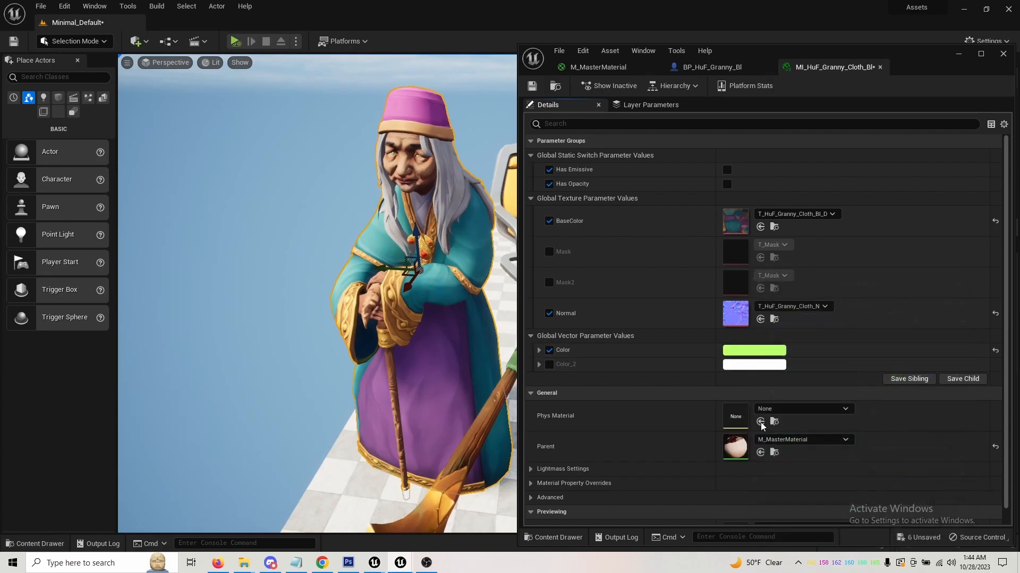
# Enable the Color_2 parameter of the cloth material instance and set it to bright cyan.
pyautogui.click(549, 364)
pyautogui.click(754, 364)
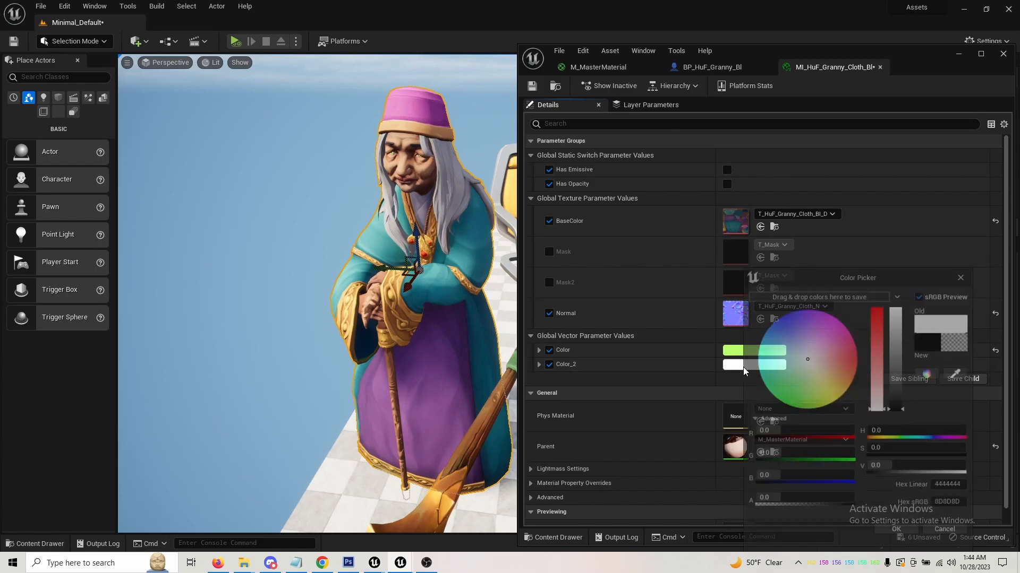
pyautogui.moveTo(818, 372); pyautogui.dragTo(688, 337)
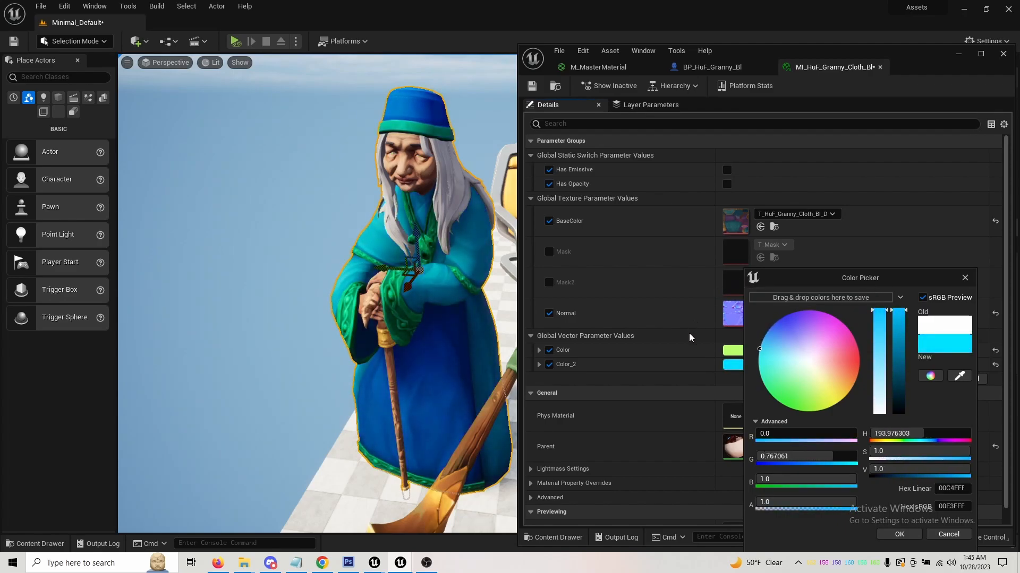
pyautogui.click(898, 534)
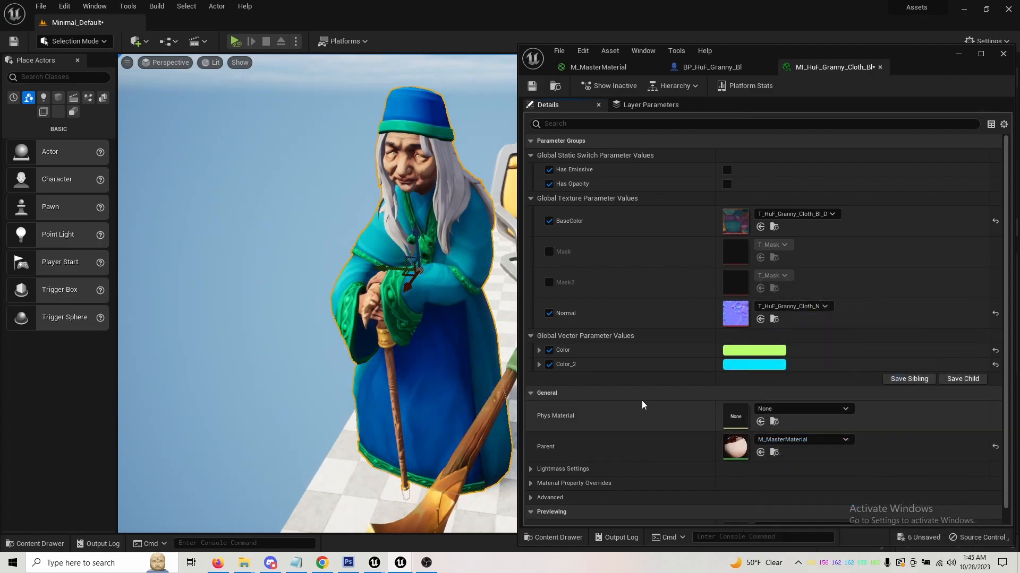
# Change the Color parameter to magenta.
pyautogui.click(741, 350)
pyautogui.moveTo(765, 355); pyautogui.dragTo(830, 299)
pyautogui.click(898, 534)
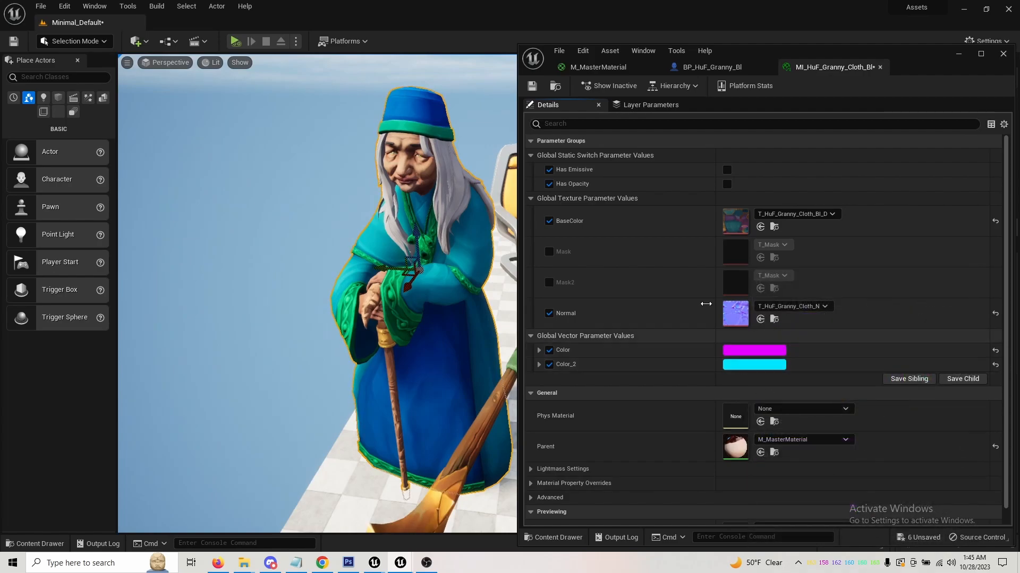
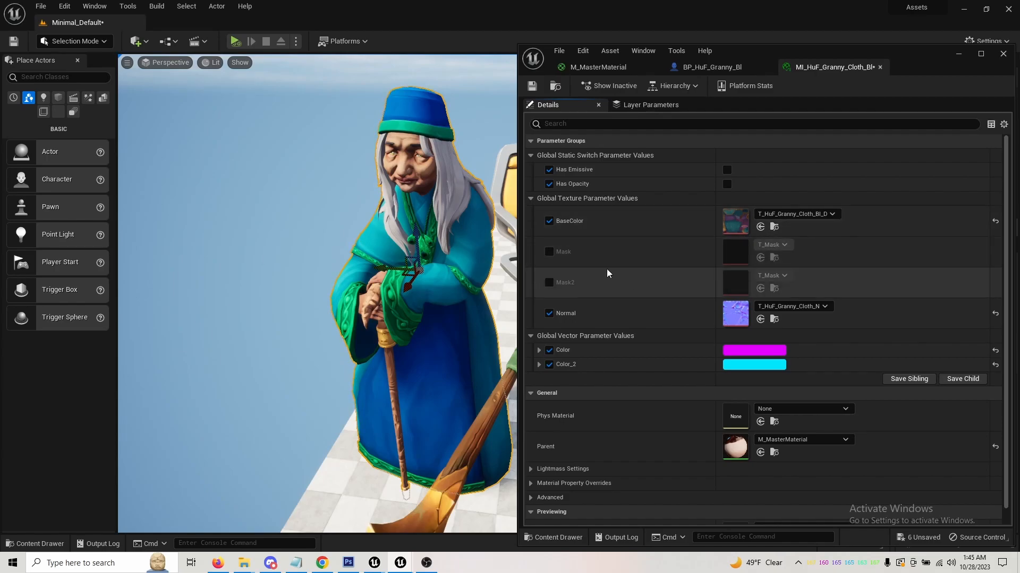
# Enable the Mask parameter and assign T_HuF_Granny_Cloth_Mask to it from the StylizedHumanNPC/Textures/HuF_Granny folder.
pyautogui.click(549, 252)
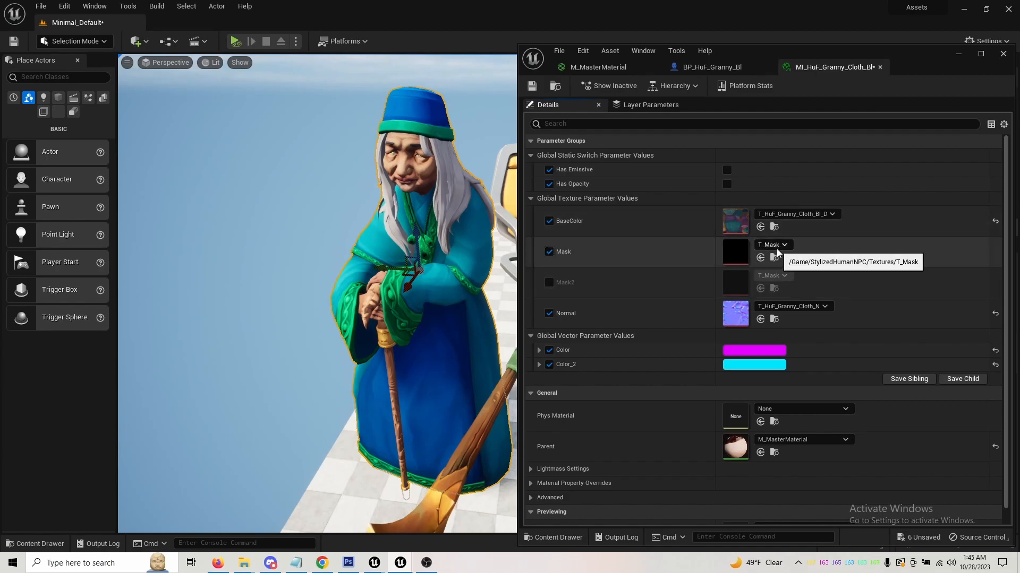
pyautogui.scroll(3, 357, 326)
pyautogui.hotkey('ctrl', 'space')
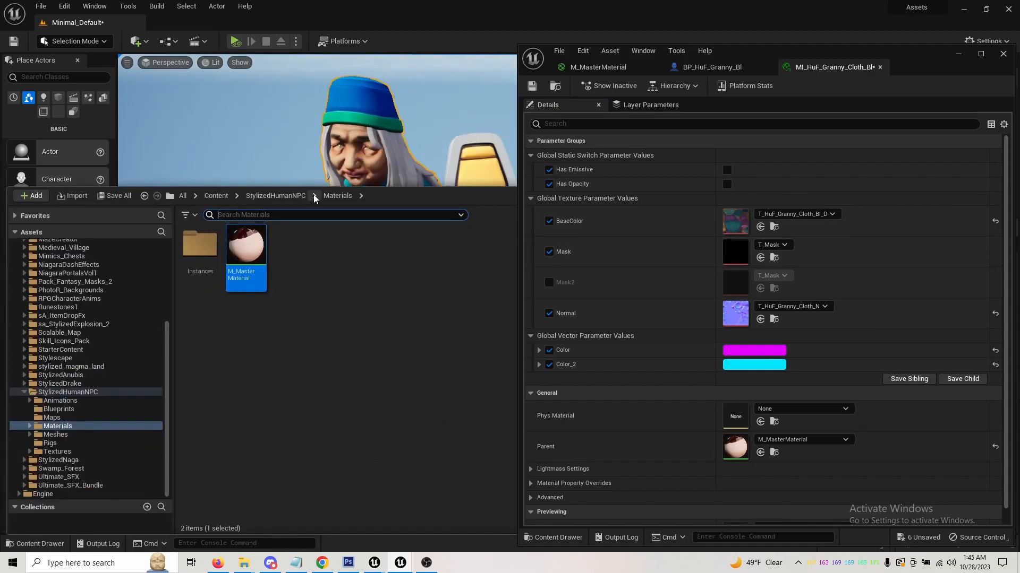
pyautogui.click(287, 196)
pyautogui.doubleClick(476, 250)
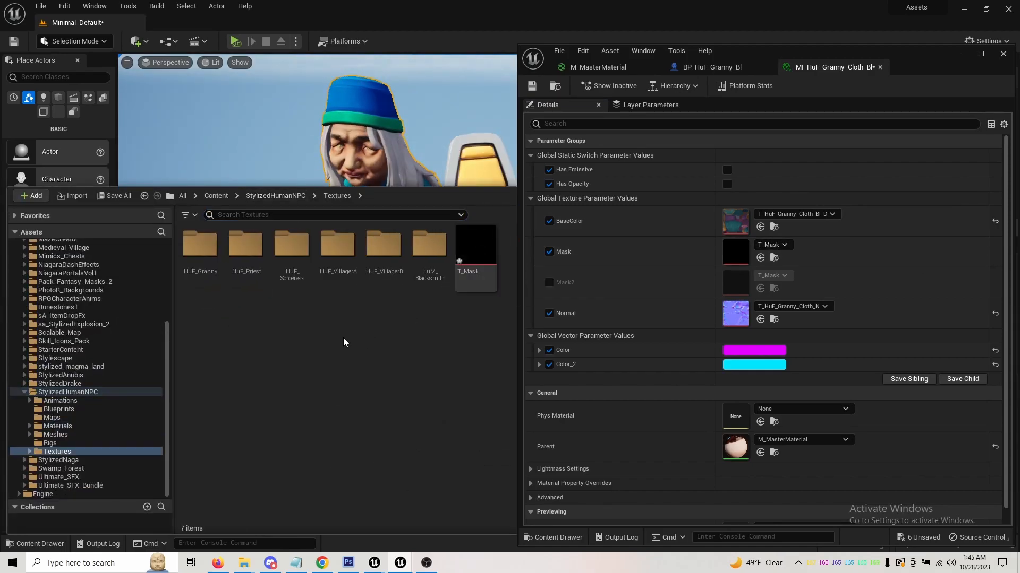
pyautogui.doubleClick(200, 246)
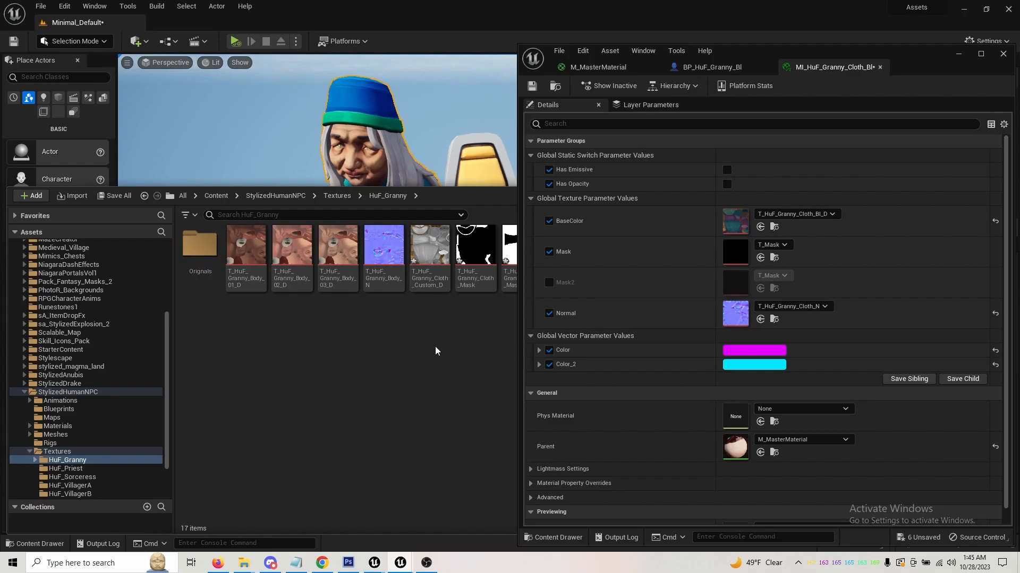
pyautogui.moveTo(437, 258)
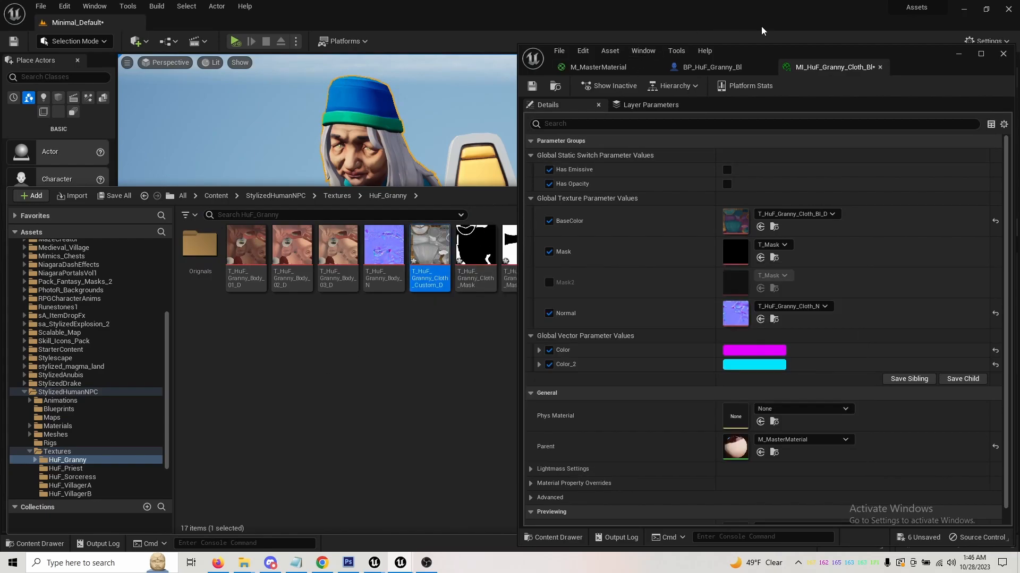
pyautogui.moveTo(773, 60); pyautogui.dragTo(936, 69)
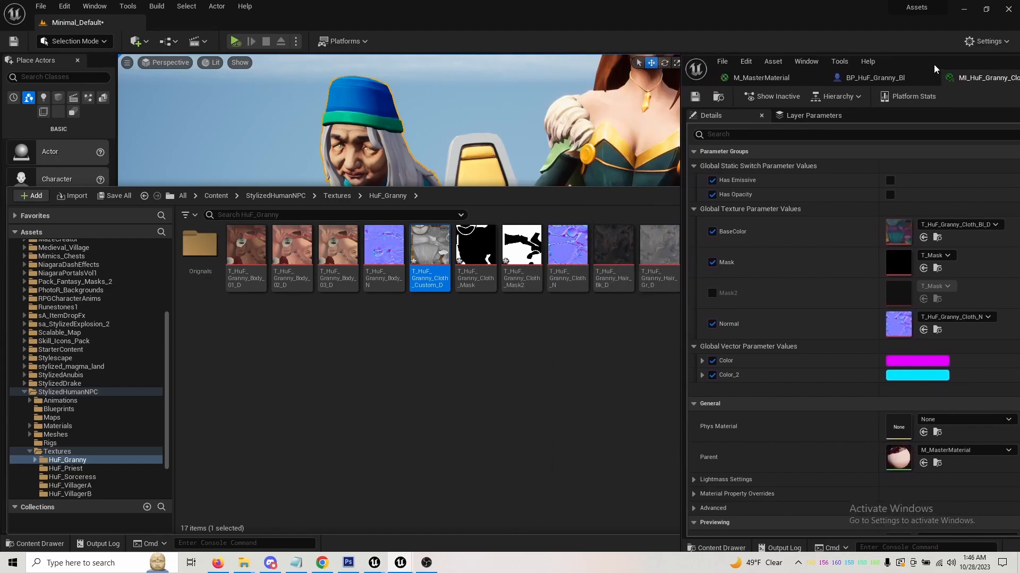
pyautogui.moveTo(474, 282); pyautogui.dragTo(898, 260)
# Change the Color parameter to purple.
pyautogui.moveTo(515, 152); pyautogui.dragTo(499, 194, button='right')
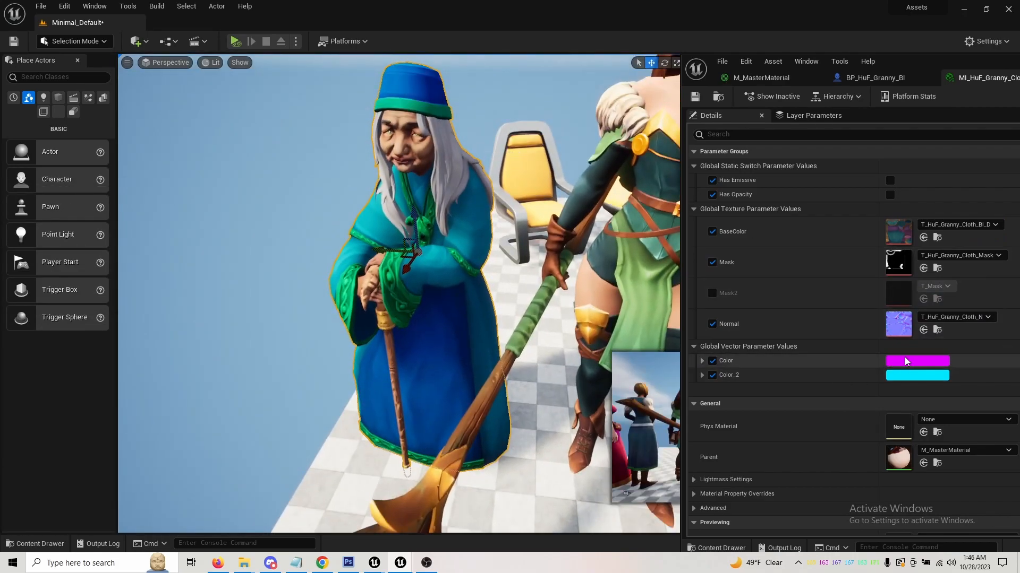
pyautogui.click(905, 358)
pyautogui.moveTo(752, 353); pyautogui.dragTo(732, 317)
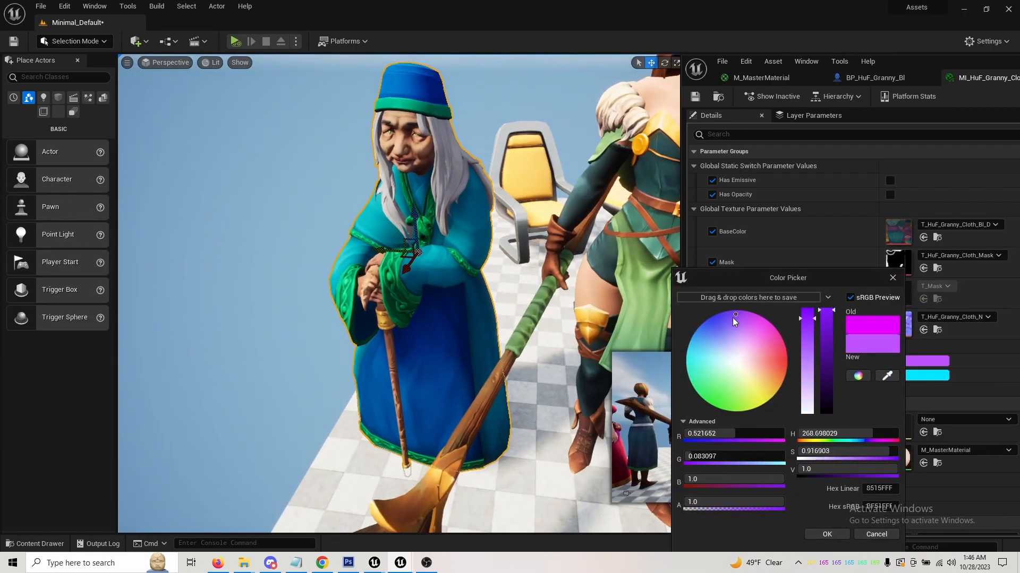
pyautogui.click(824, 534)
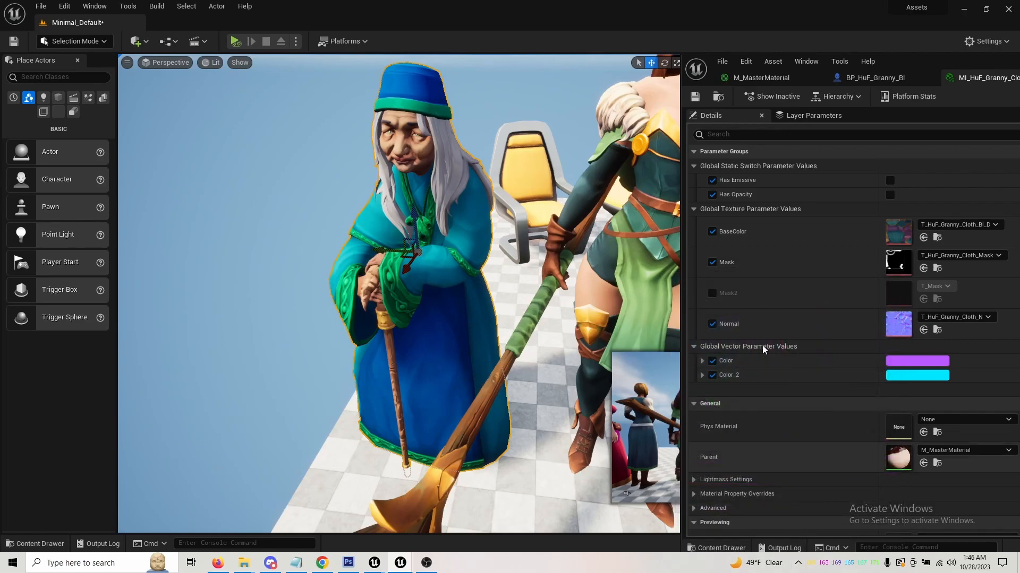
# Enable the Mask2 parameter and assign T_HuF_Granny_Cloth_Mask2 to it from the HuF_Granny textures.
pyautogui.click(711, 262)
pyautogui.click(711, 293)
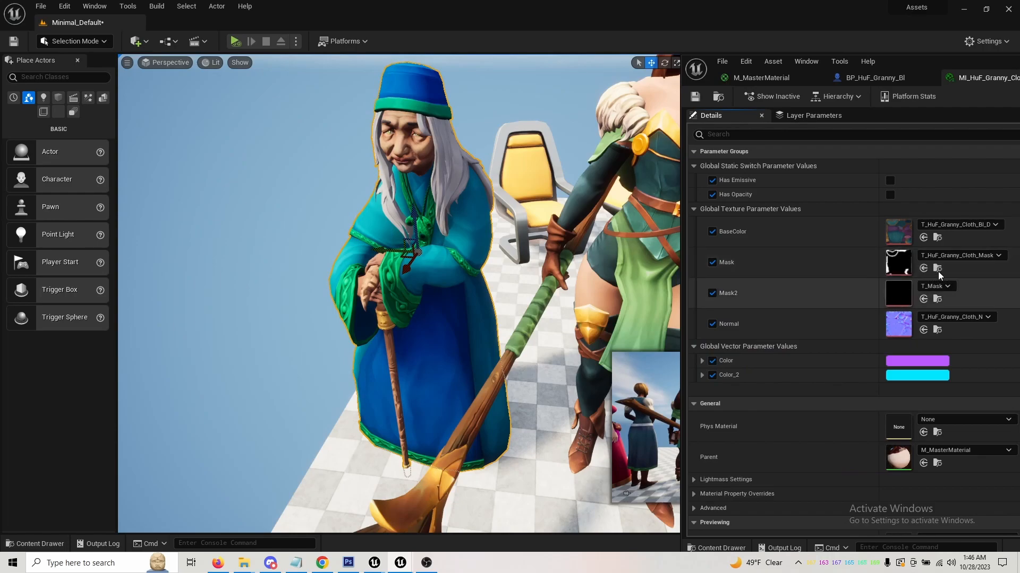
pyautogui.moveTo(530, 354); pyautogui.dragTo(502, 352, button='right')
pyautogui.hotkey('ctrl', 'space')
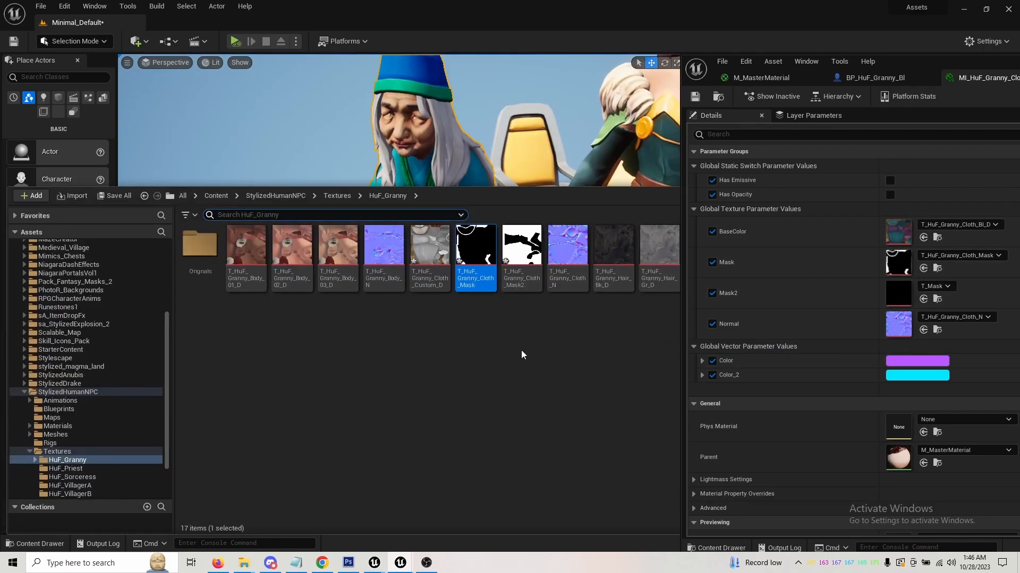
pyautogui.moveTo(521, 247); pyautogui.dragTo(903, 296)
pyautogui.hotkey('ctrl', 'space')
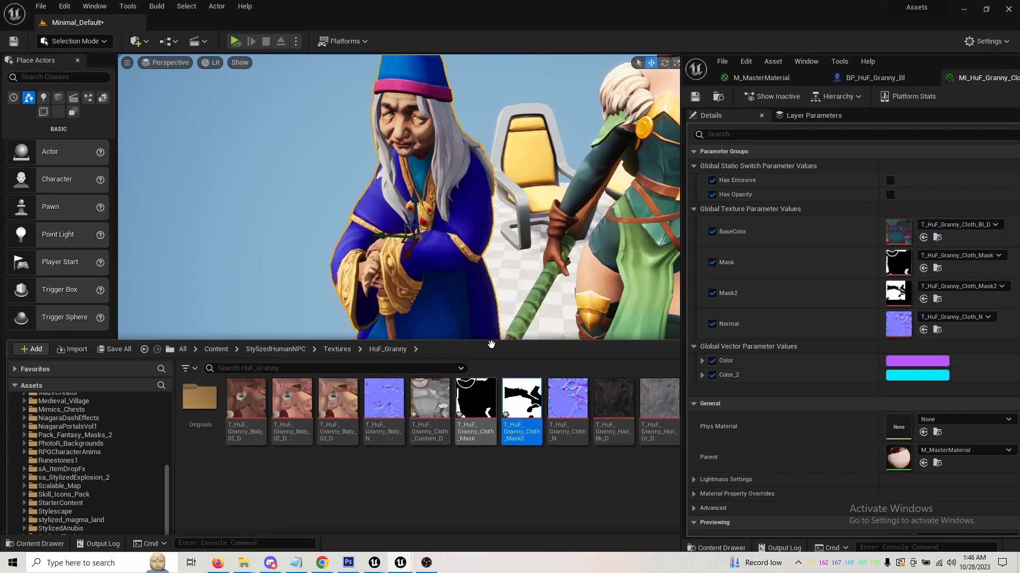
# Set the Color parameter to a dark green with hue about 120 and value 0.1875.
pyautogui.moveTo(474, 347); pyautogui.dragTo(493, 341, button='right')
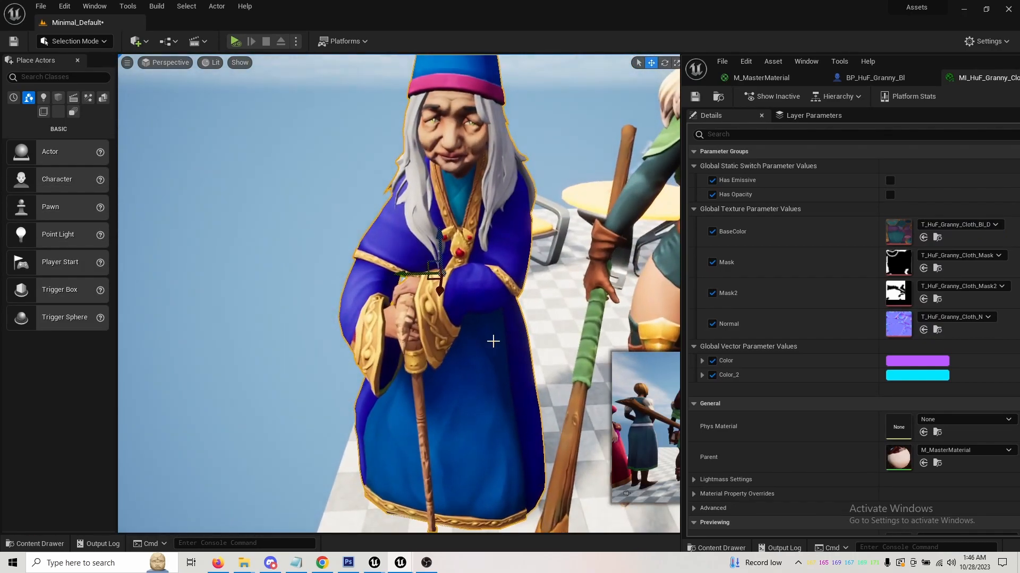
pyautogui.click(917, 362)
pyautogui.moveTo(789, 384); pyautogui.dragTo(719, 412)
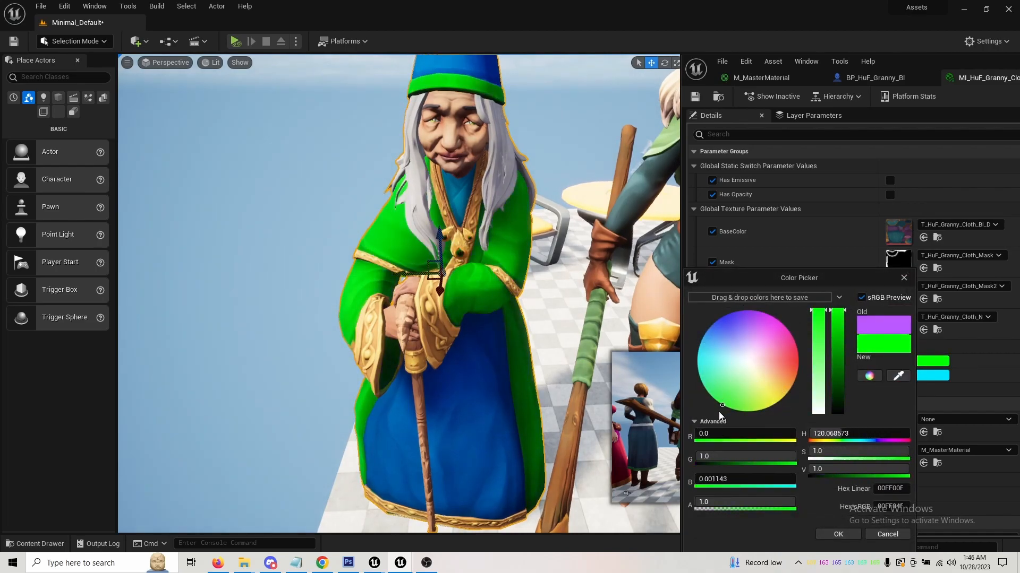
pyautogui.moveTo(839, 341); pyautogui.dragTo(831, 393)
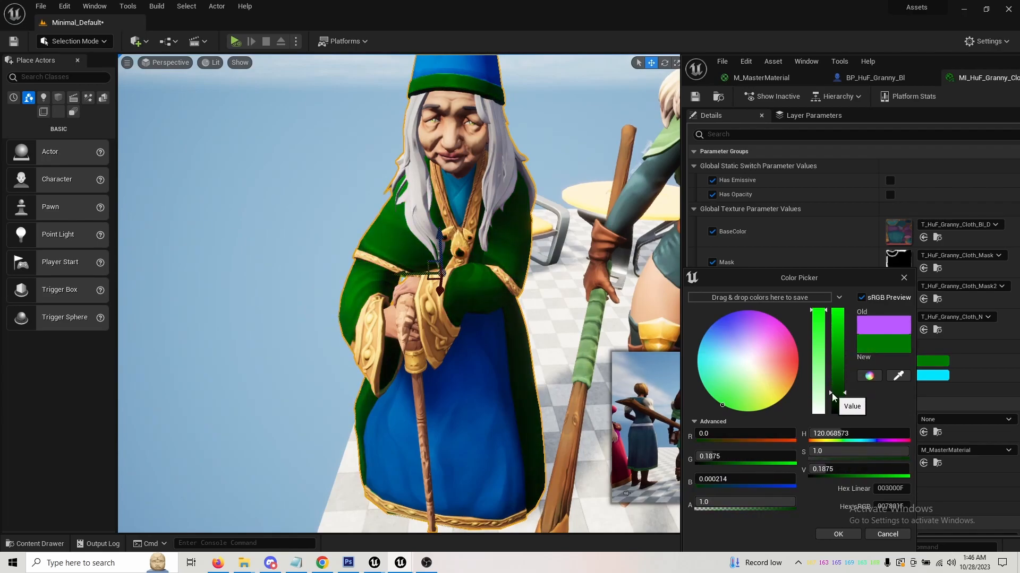
pyautogui.click(830, 533)
# Set the Color_2 parameter to bright yellow.
pyautogui.click(907, 375)
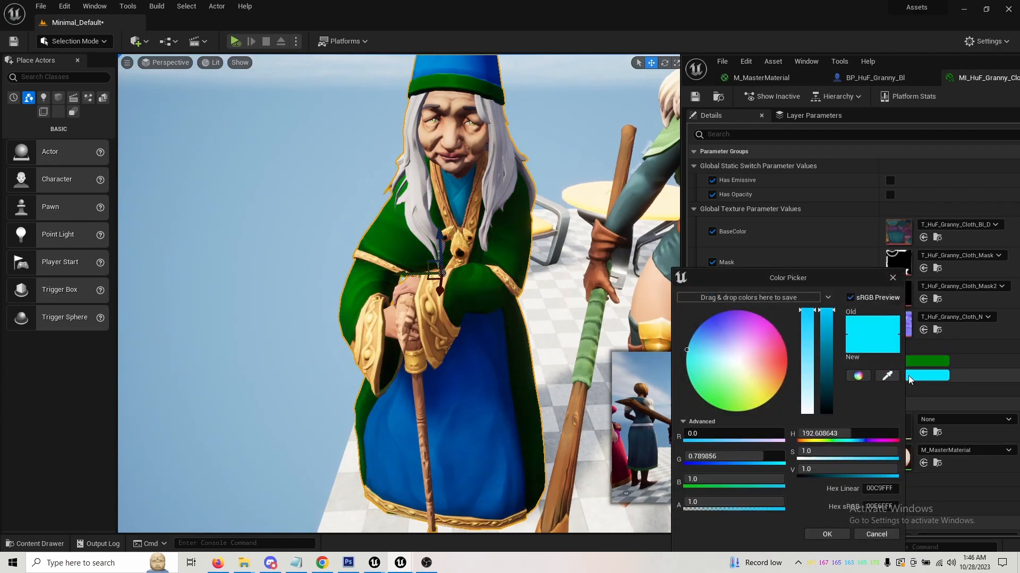
pyautogui.moveTo(746, 376); pyautogui.dragTo(780, 400)
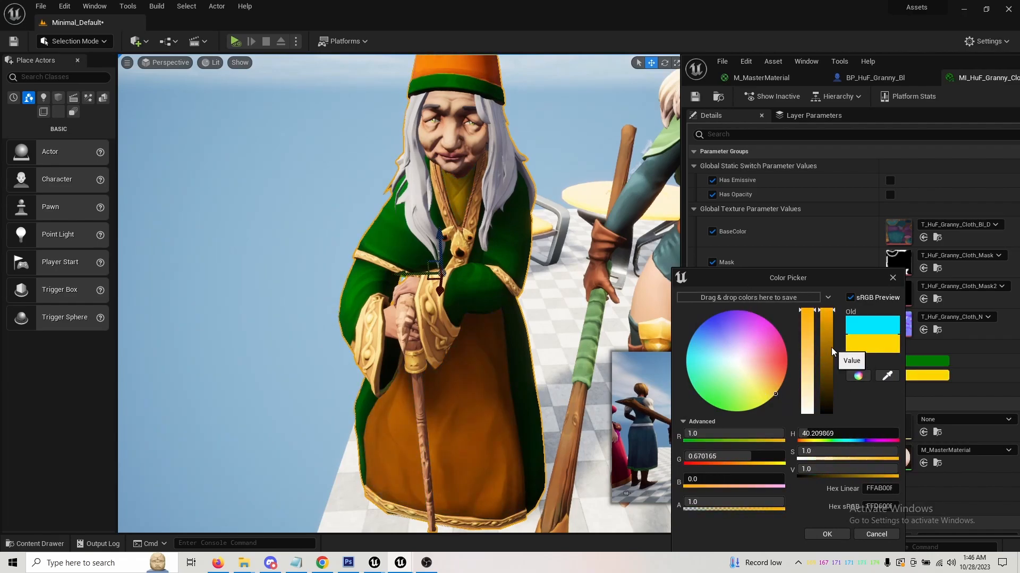
pyautogui.moveTo(760, 362); pyautogui.dragTo(771, 409)
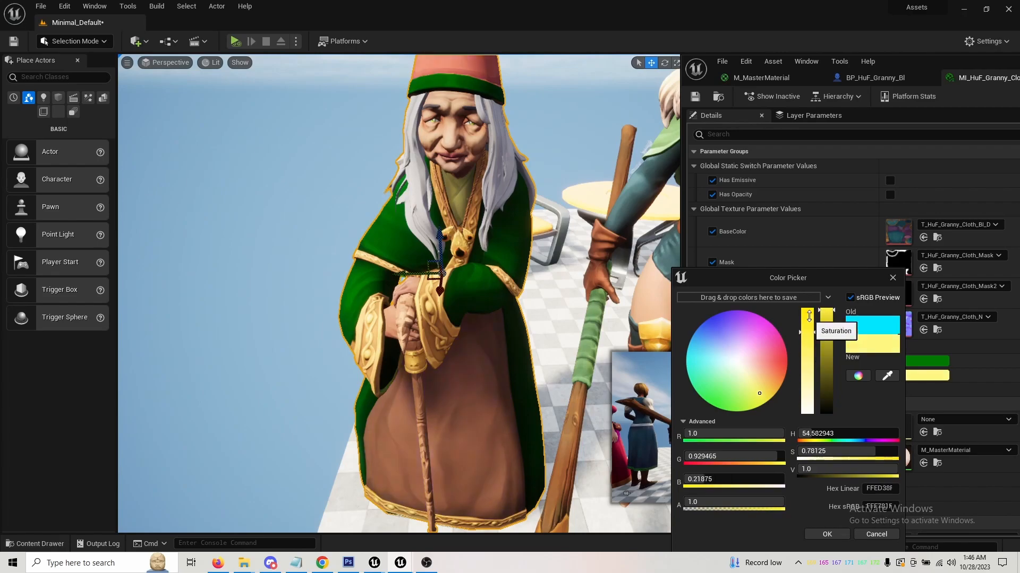
pyautogui.click(826, 534)
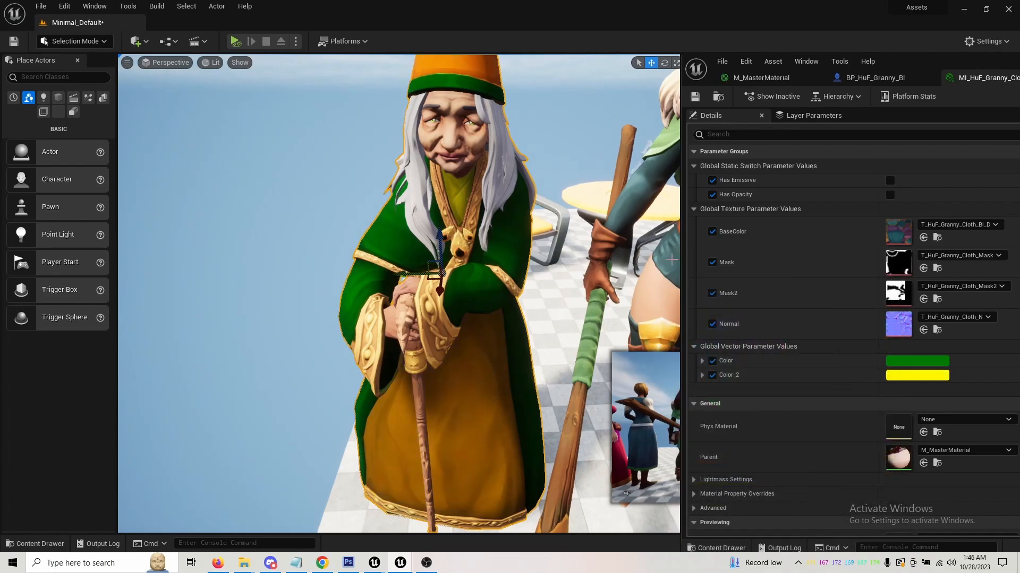
pyautogui.scroll(-3, 398, 294)
pyautogui.keyDown('alt'); pyautogui.moveTo(398, 294); pyautogui.dragTo(355, 243); pyautogui.keyUp('alt')
pyautogui.keyDown('alt'); pyautogui.moveTo(532, 363); pyautogui.dragTo(508, 375); pyautogui.keyUp('alt')
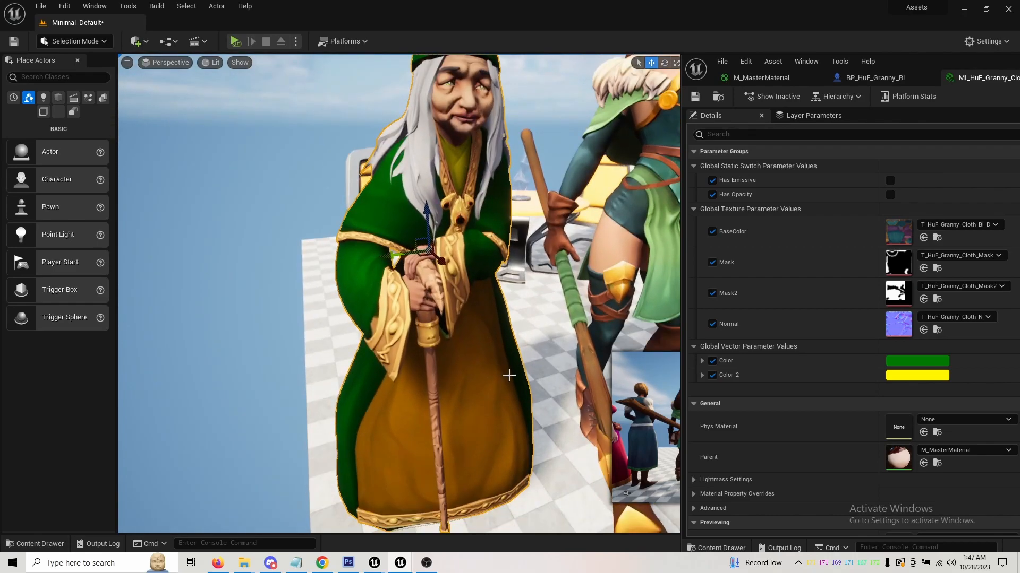
pyautogui.click(917, 375)
pyautogui.click(724, 404)
pyautogui.moveTo(709, 410); pyautogui.dragTo(735, 365)
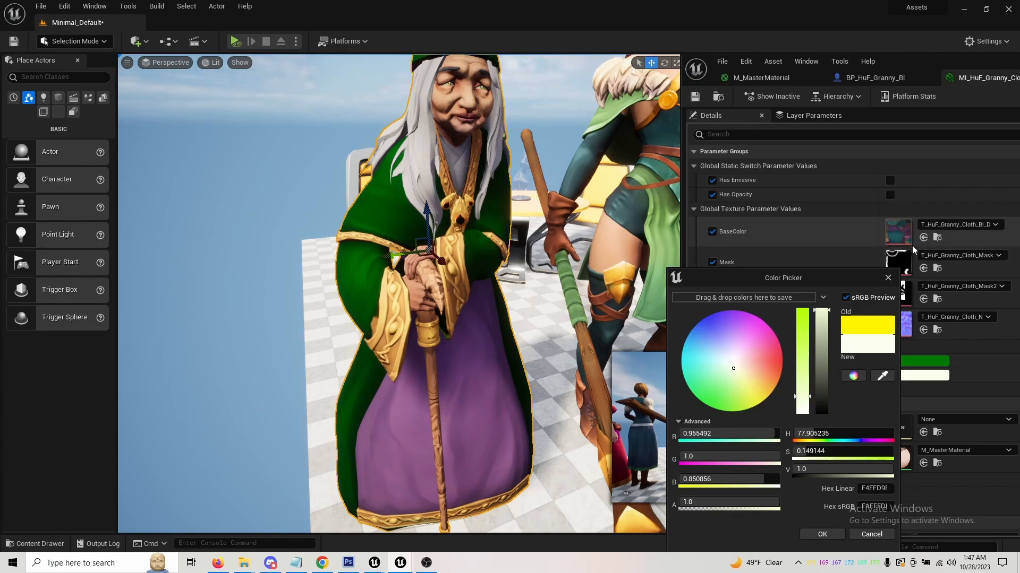
pyautogui.click(873, 535)
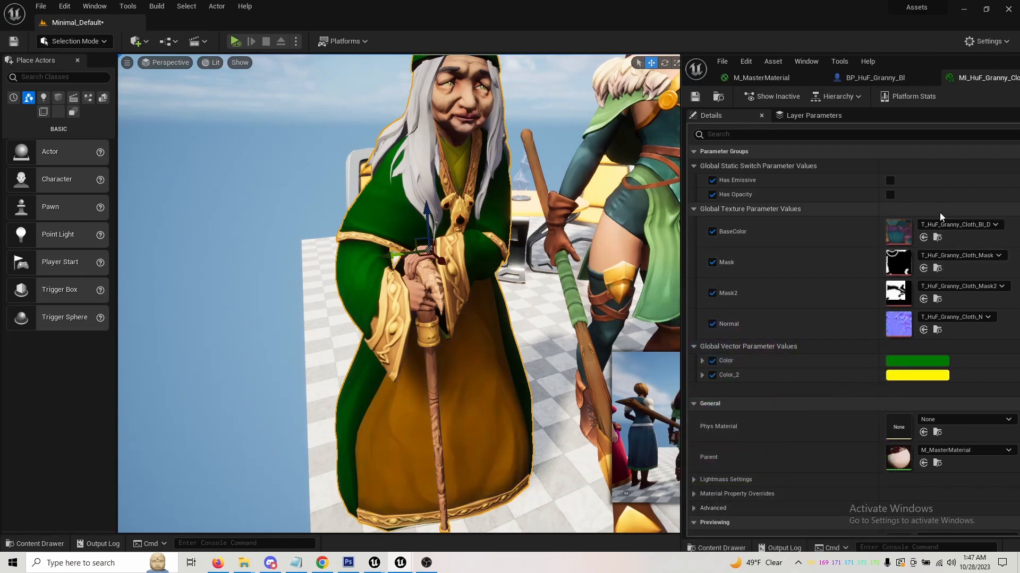
# Replace the BaseColor texture with T_HuF_Granny_Cloth_Custom_D from the HuF_Granny textures.
pyautogui.hotkey('ctrl', 'space')
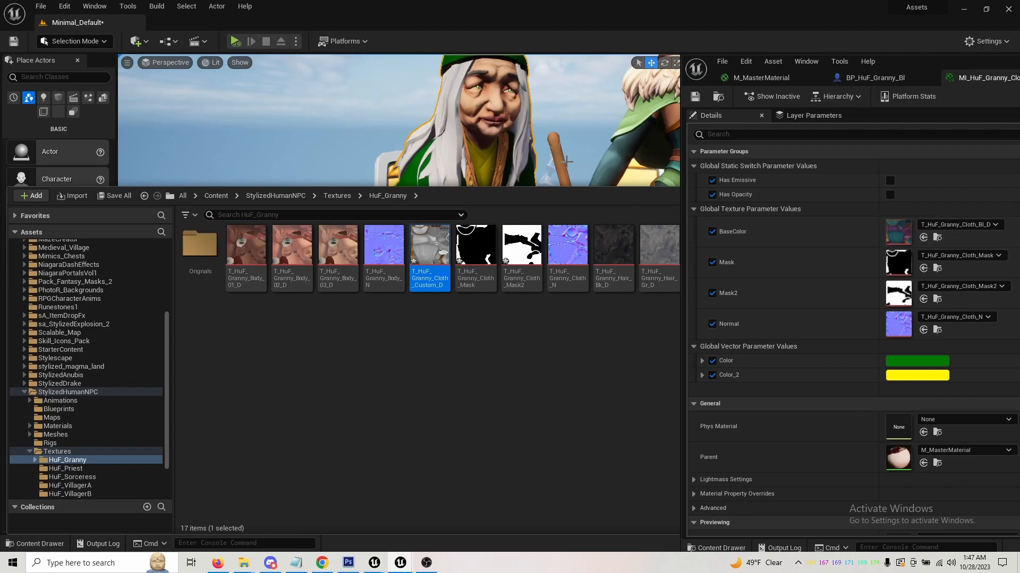
pyautogui.hotkey('ctrl', 'space')
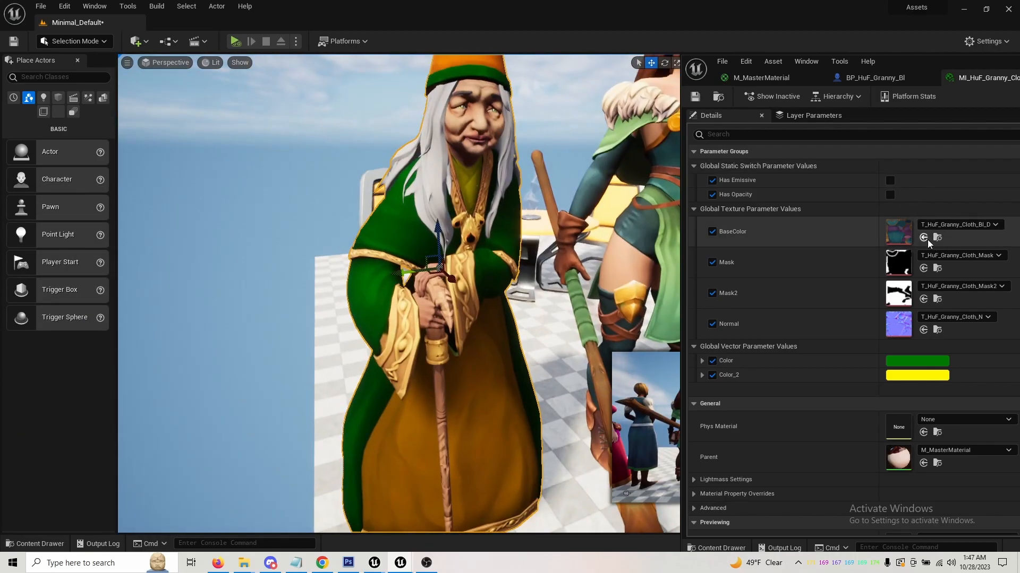
pyautogui.click(924, 238)
pyautogui.moveTo(614, 387); pyautogui.dragTo(575, 375, button='right')
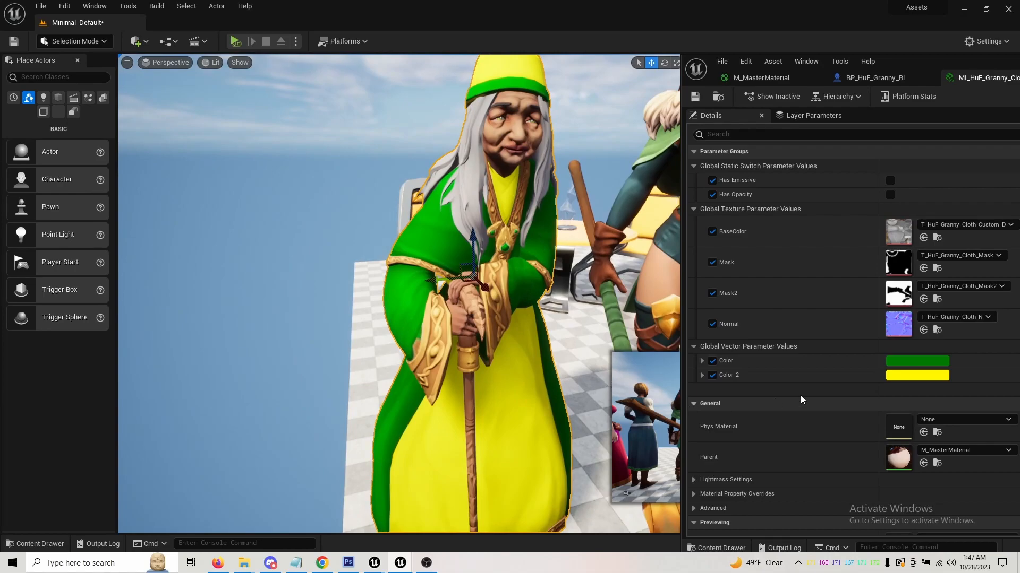
pyautogui.click(917, 361)
pyautogui.moveTo(724, 404); pyautogui.dragTo(802, 366)
pyautogui.click(890, 536)
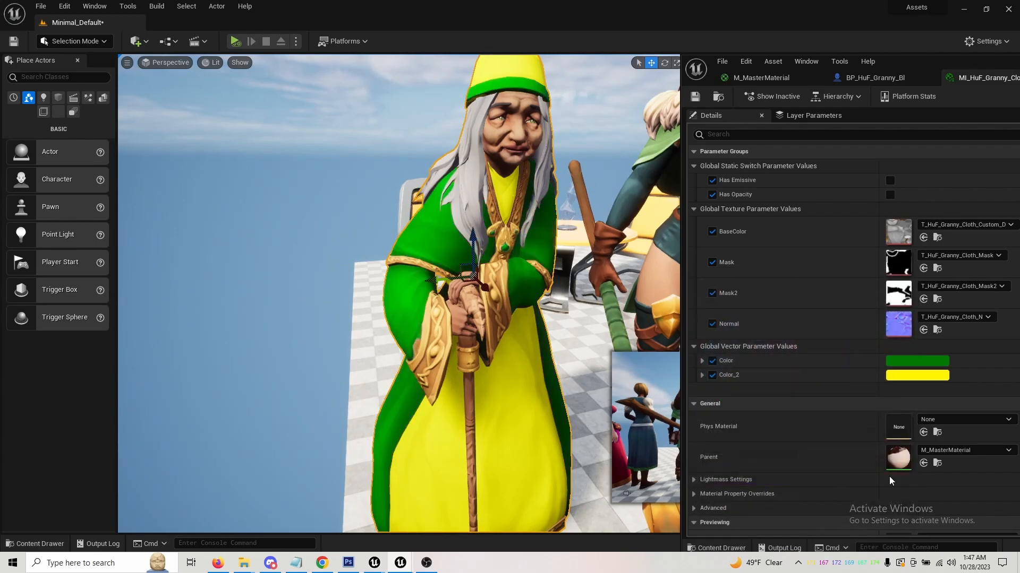
# Open the T_HuF_Granny_Cloth_Custom_D base color texture and bring its whole editor window into view for inspection.
pyautogui.doubleClick(894, 234)
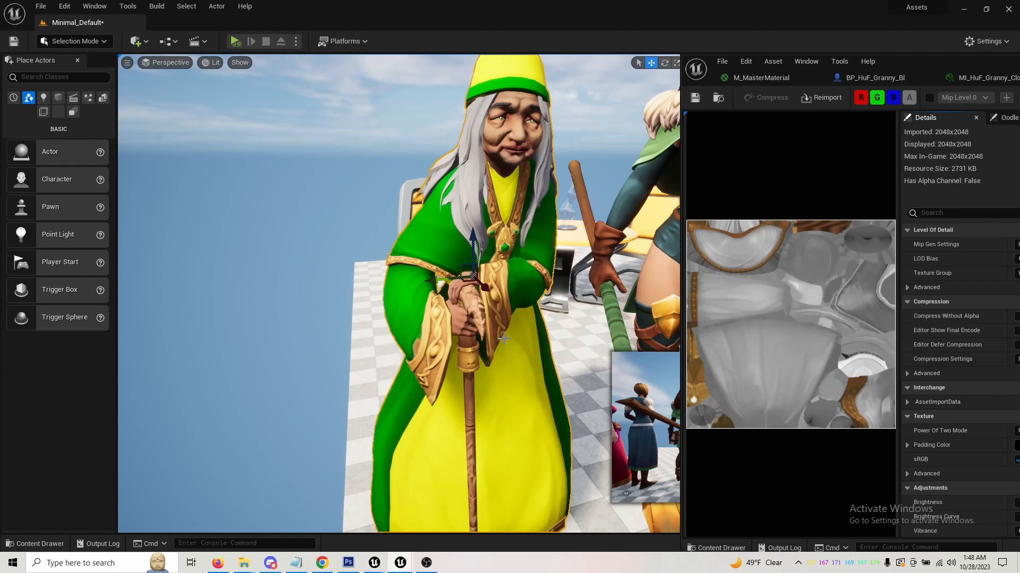
pyautogui.moveTo(963, 66); pyautogui.dragTo(698, 176)
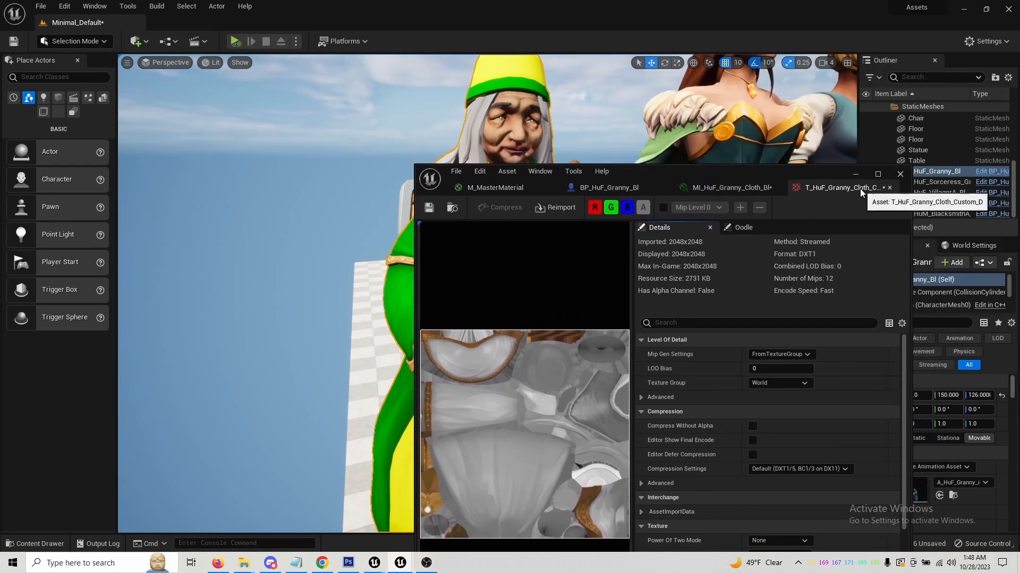
# Close the custom base color texture editor and maximize the window with the MI_HuF_Granny_Cloth_Bl material instance.
pyautogui.click(890, 188)
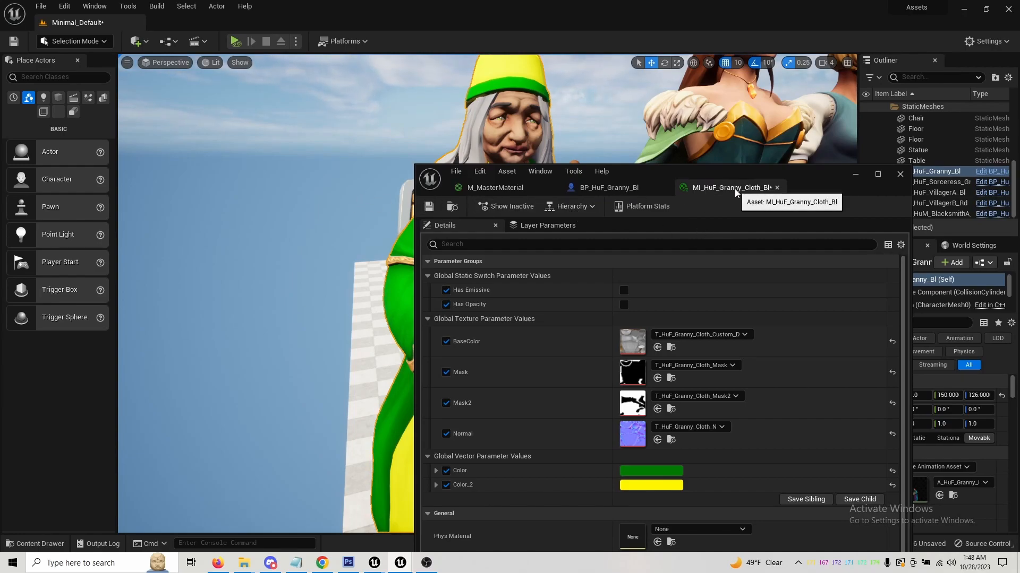
pyautogui.click(458, 211)
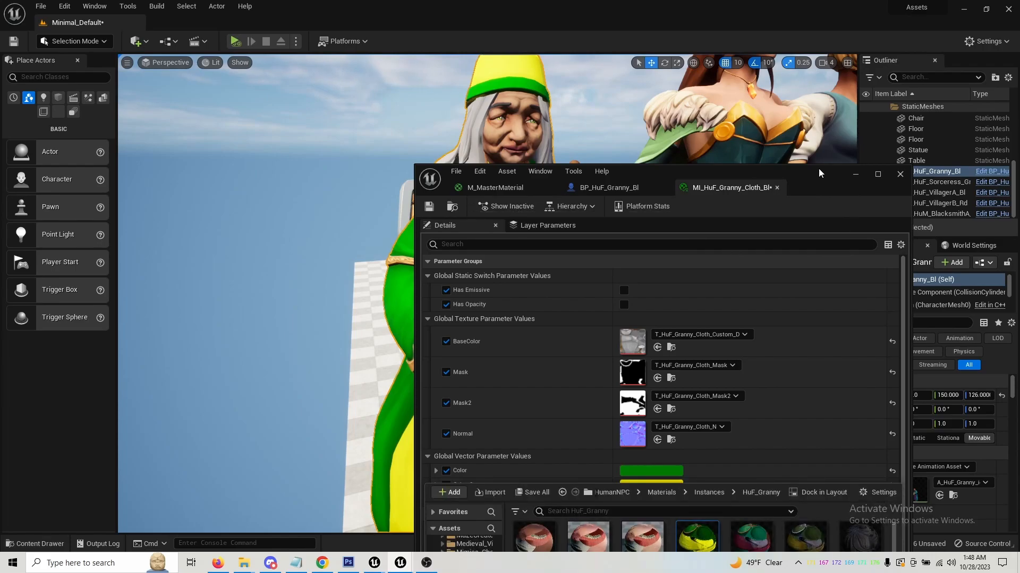
pyautogui.click(878, 175)
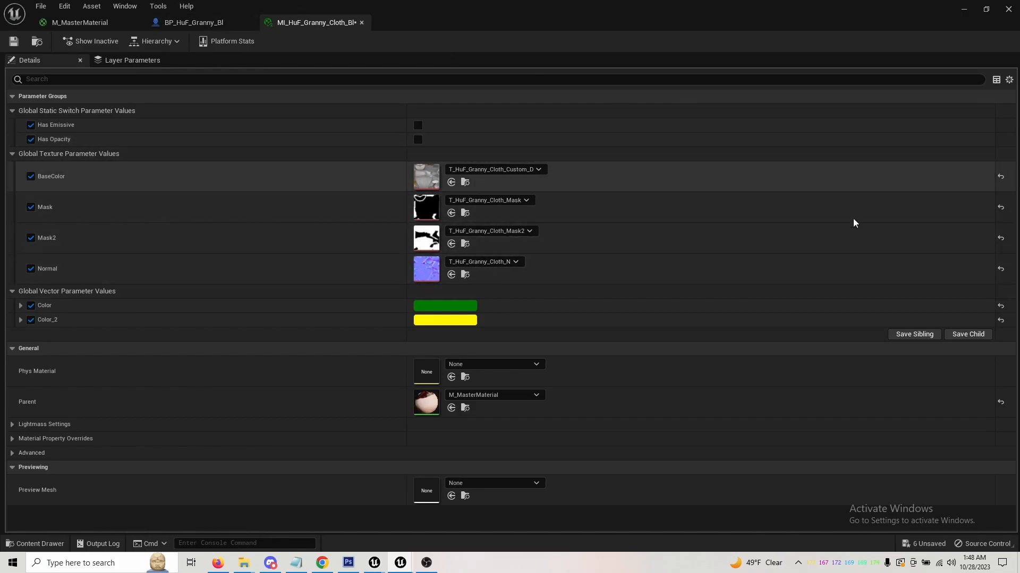
# Undo the base color, color and mask edits in MI_HuF_Granny_Cloth_Bl until both mask overrides are off, and save the instance.
pyautogui.hotkey('ctrl', 'z')
pyautogui.hotkey('ctrl', 'z')
pyautogui.hotkey('ctrl', 'z')
pyautogui.hotkey('ctrl', 'z')
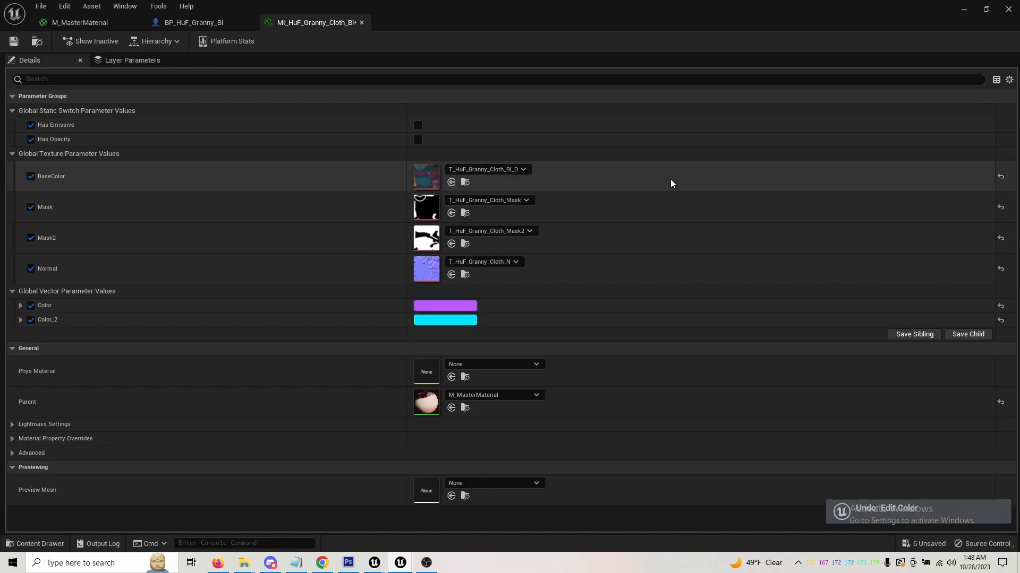
pyautogui.hotkey('ctrl', 'z')
pyautogui.hotkey('ctrl', 'z')
pyautogui.hotkey('ctrl', 'z')
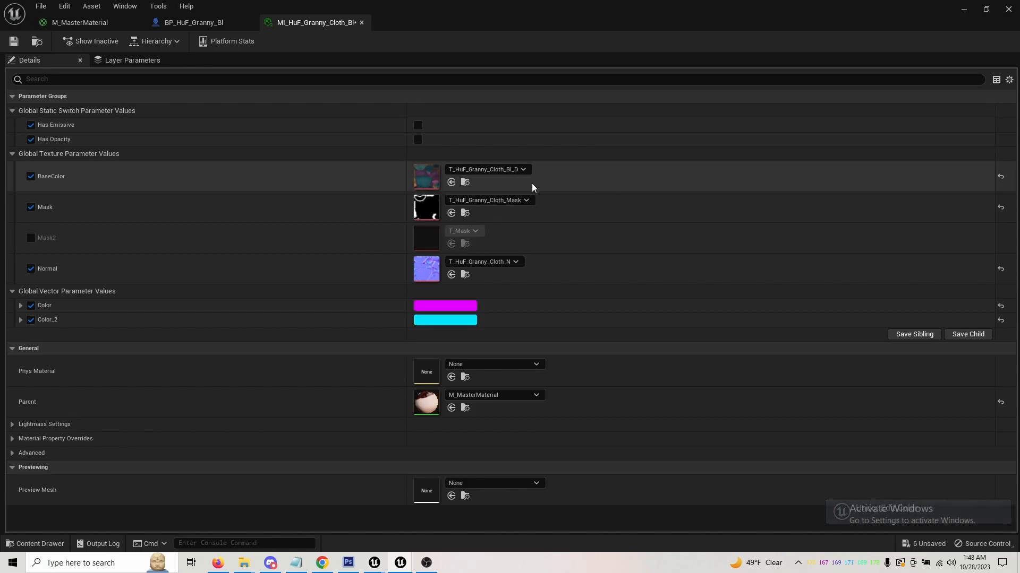
pyautogui.hotkey('ctrl', 'z')
pyautogui.hotkey('ctrl', 'z')
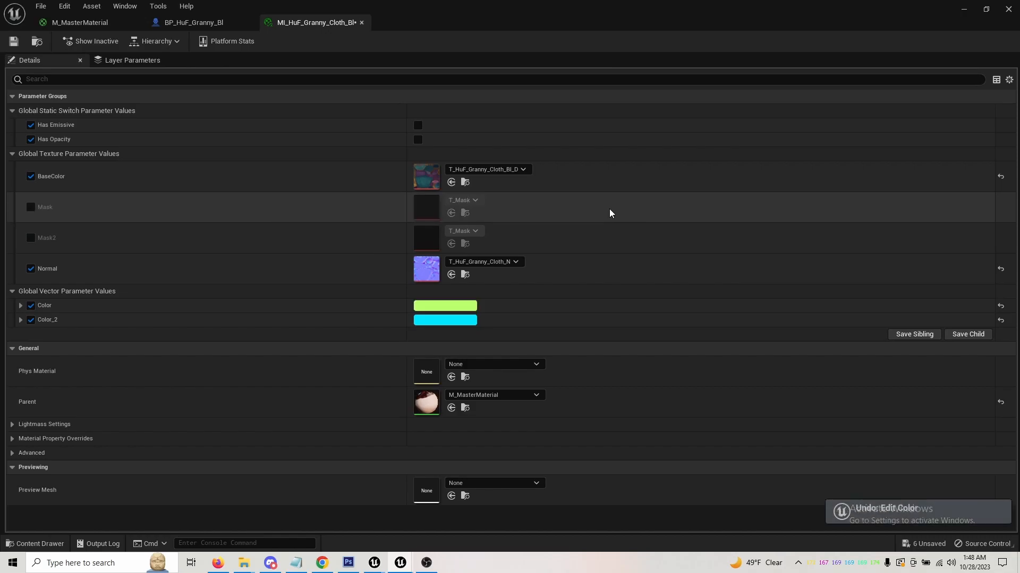
pyautogui.click(11, 43)
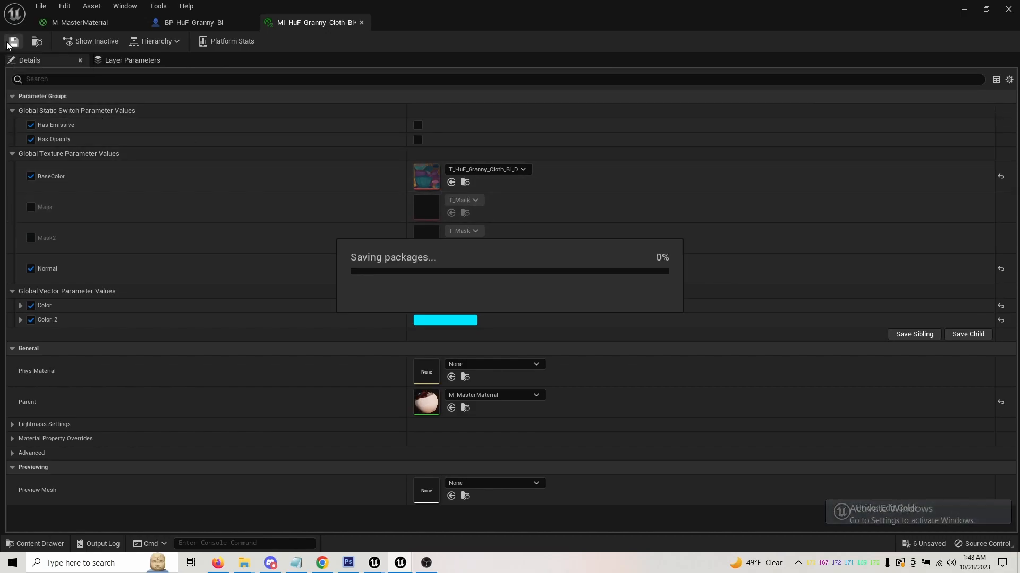
# Create a folder named Originals in the HuF_Granny material instances folder.
pyautogui.click(35, 45)
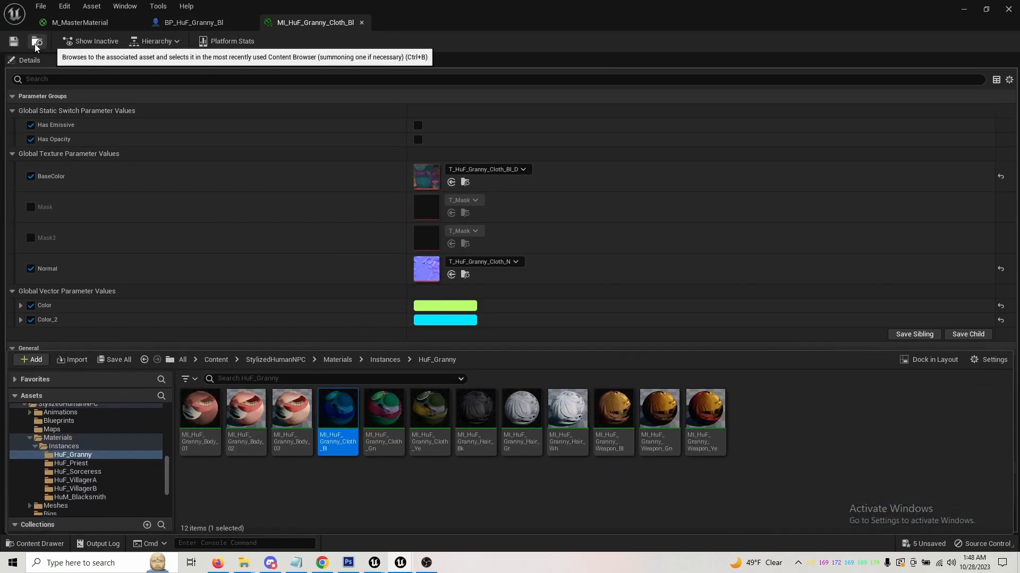
pyautogui.rightClick(362, 476)
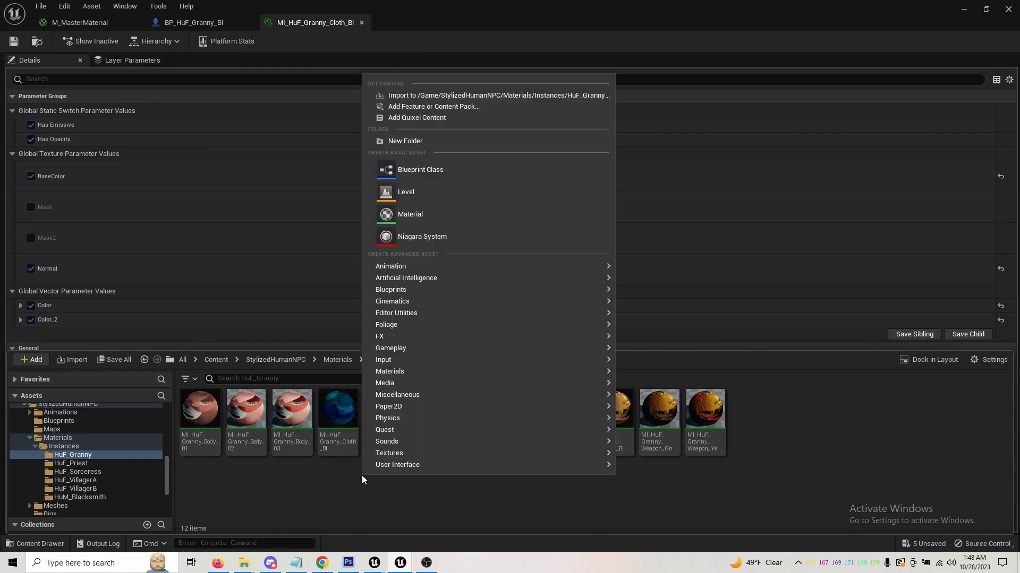
pyautogui.click(406, 140)
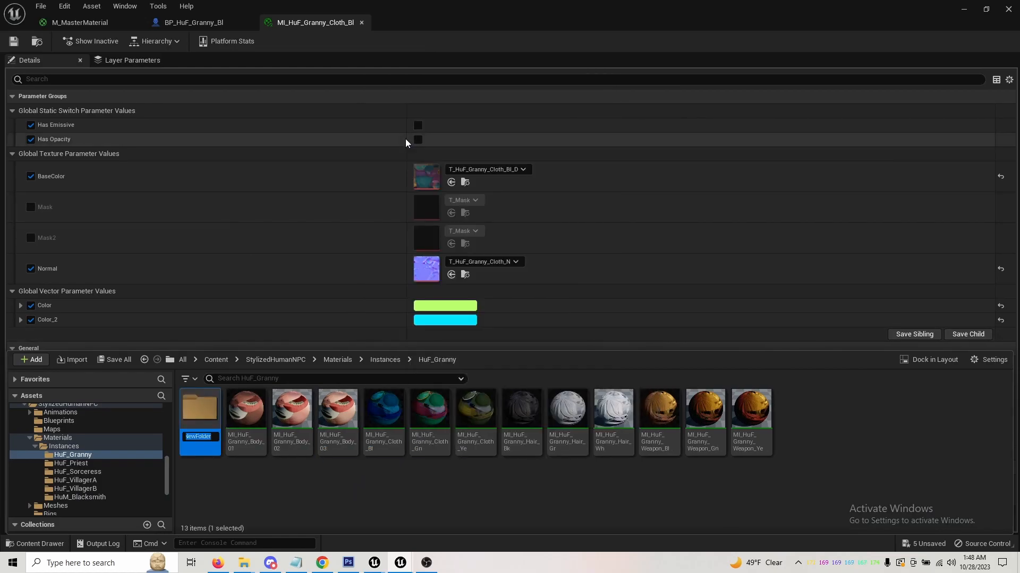
pyautogui.write('Originals')
pyautogui.press('Return')
pyautogui.click(397, 491)
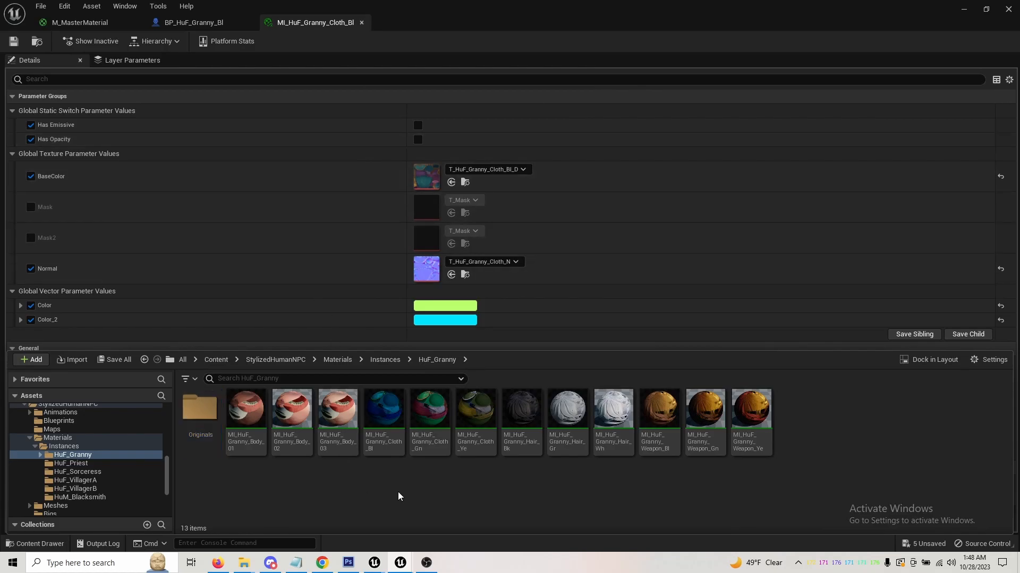
# Duplicate MI_HuF_Granny_Cloth_Bl and name the copy MI_HuF_Granny_Cloth_Custom.
pyautogui.rightClick(386, 418)
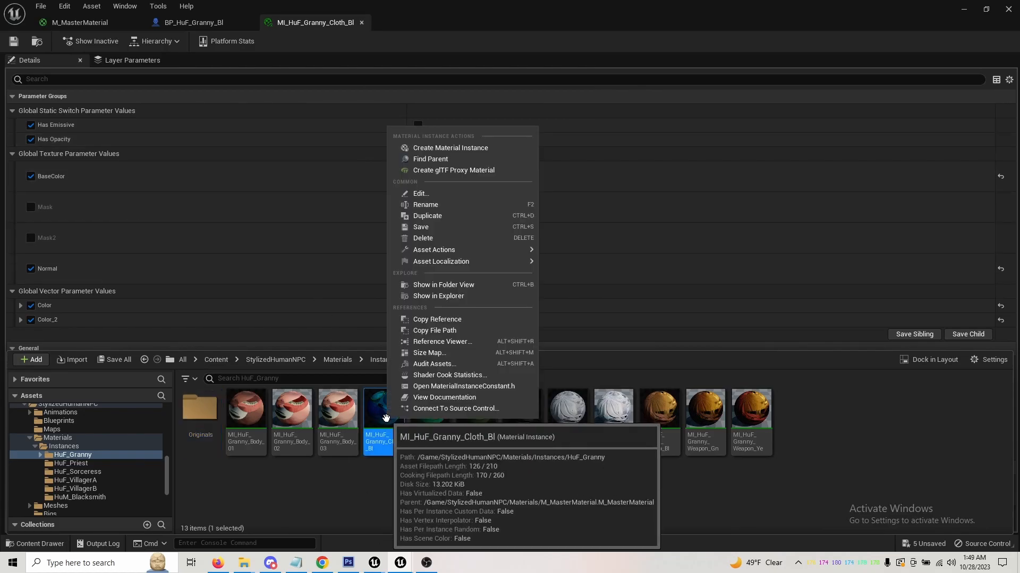
pyautogui.click(429, 215)
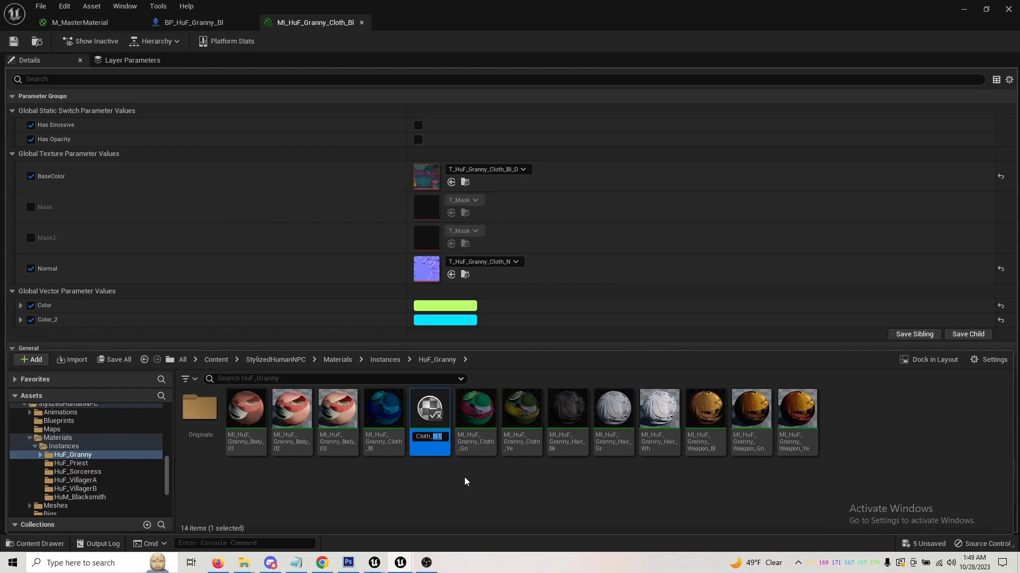
pyautogui.write('Custom')
pyautogui.press('Return')
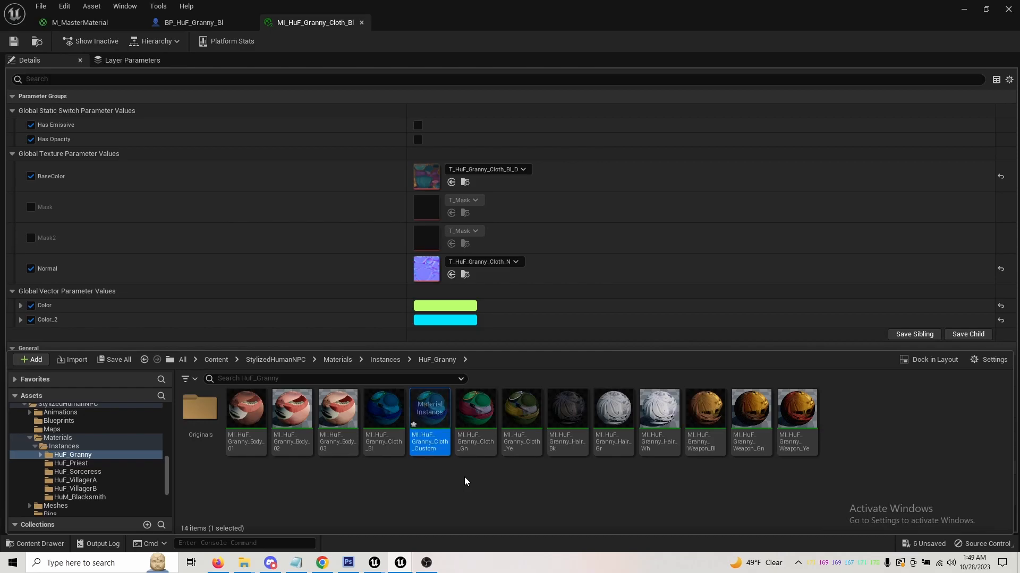
# Move the Bl, Gn and Ye granny cloth material instances into the Originals folder.
pyautogui.click(378, 417)
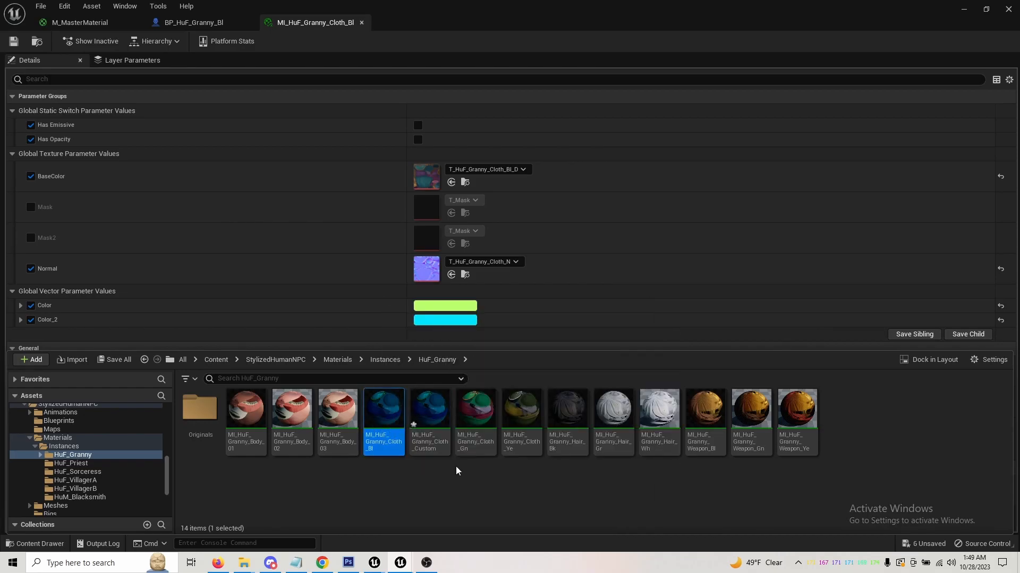
pyautogui.keyDown('ctrl'); pyautogui.click(486, 423); pyautogui.keyUp('ctrl')
pyautogui.keyDown('ctrl'); pyautogui.click(521, 419); pyautogui.keyUp('ctrl')
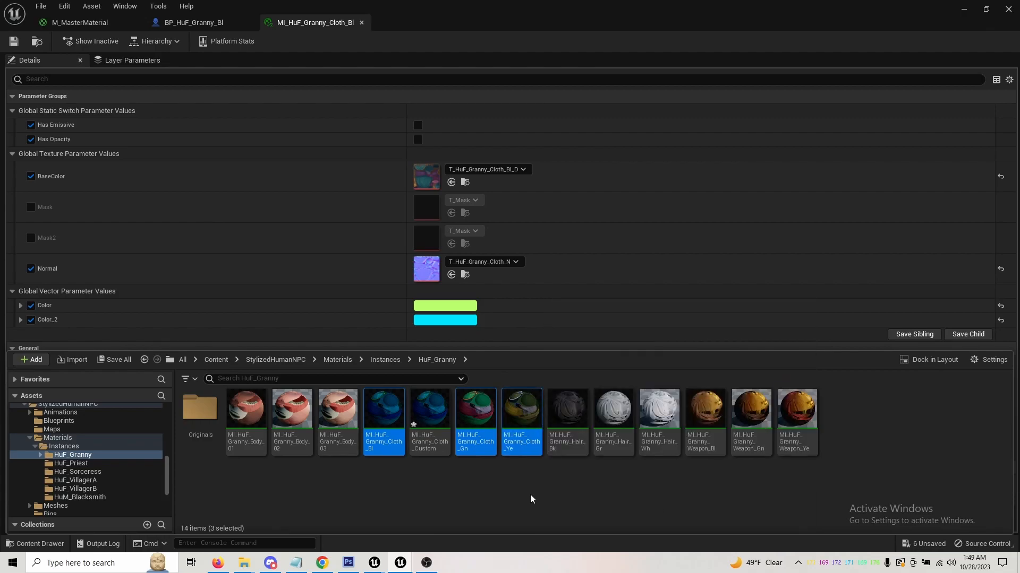
pyautogui.moveTo(523, 416); pyautogui.dragTo(196, 415)
pyautogui.click(217, 431)
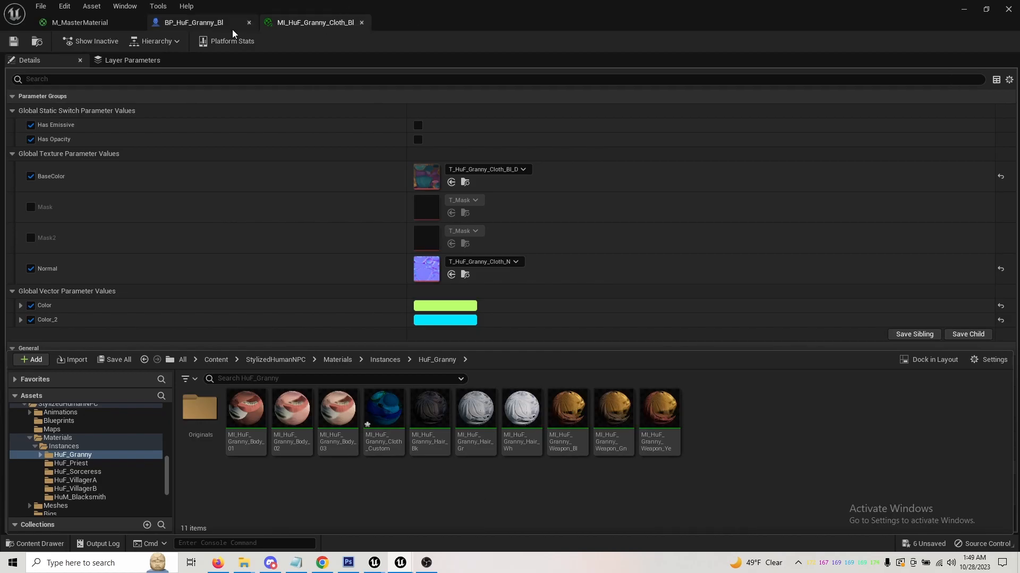
# Assign MI_HuF_Granny_Cloth_Custom to material Element 0 of the mesh in BP_HuF_Granny_Bl, and compile and save the blueprint.
pyautogui.click(217, 24)
pyautogui.hotkey('ctrl', 'space')
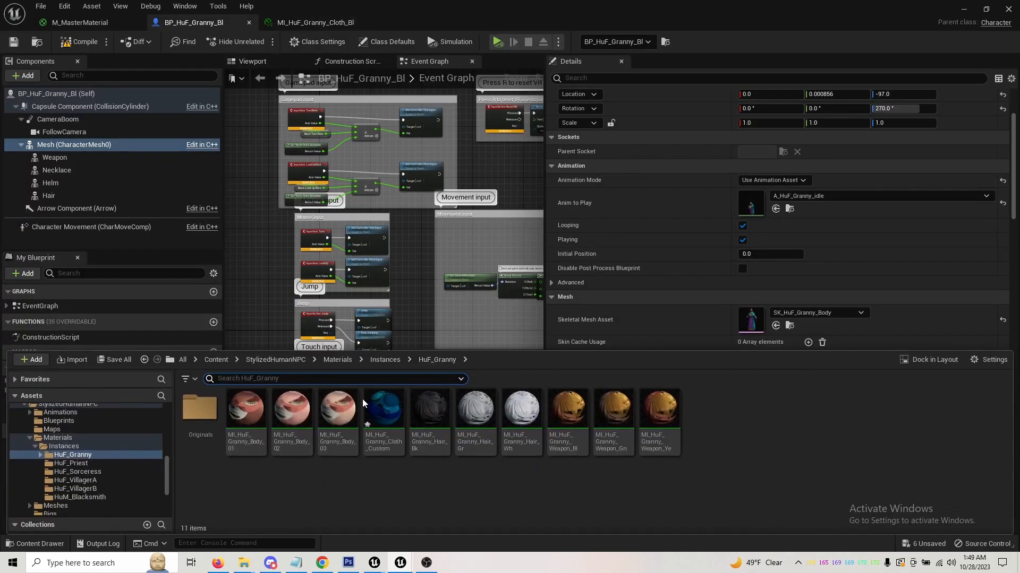
pyautogui.hotkey('ctrl', 'space')
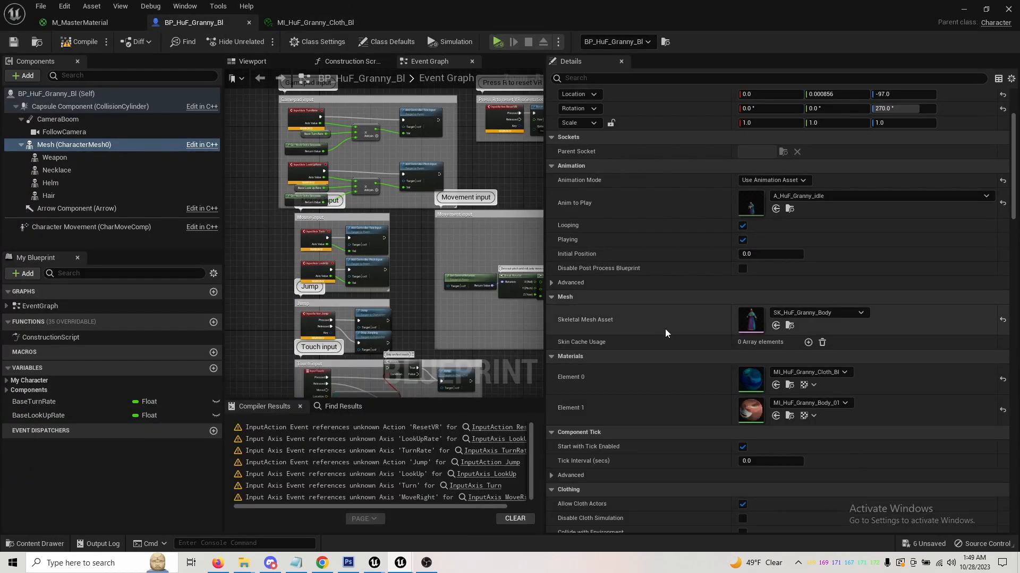
pyautogui.click(776, 385)
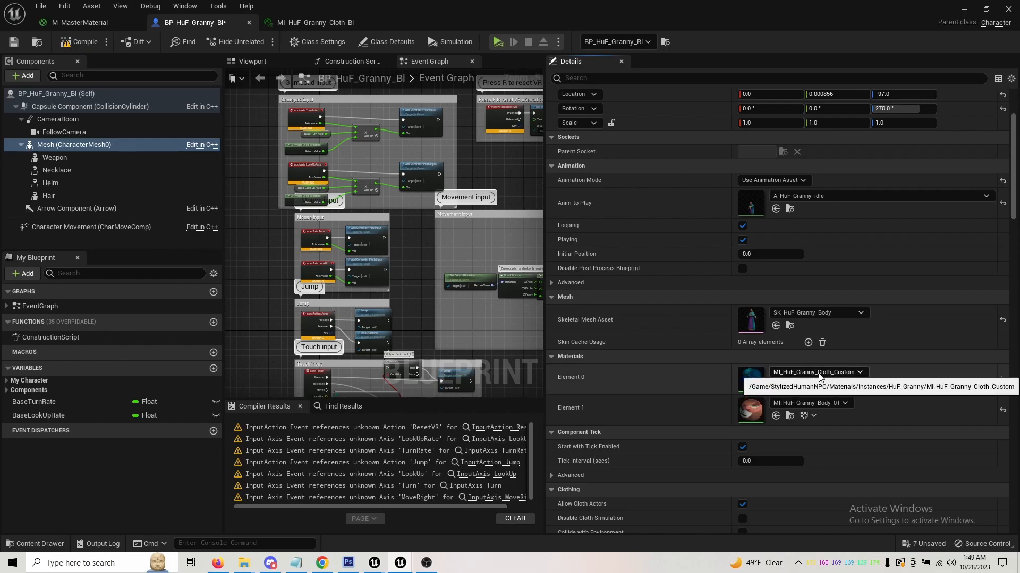
pyautogui.click(75, 42)
pyautogui.click(14, 41)
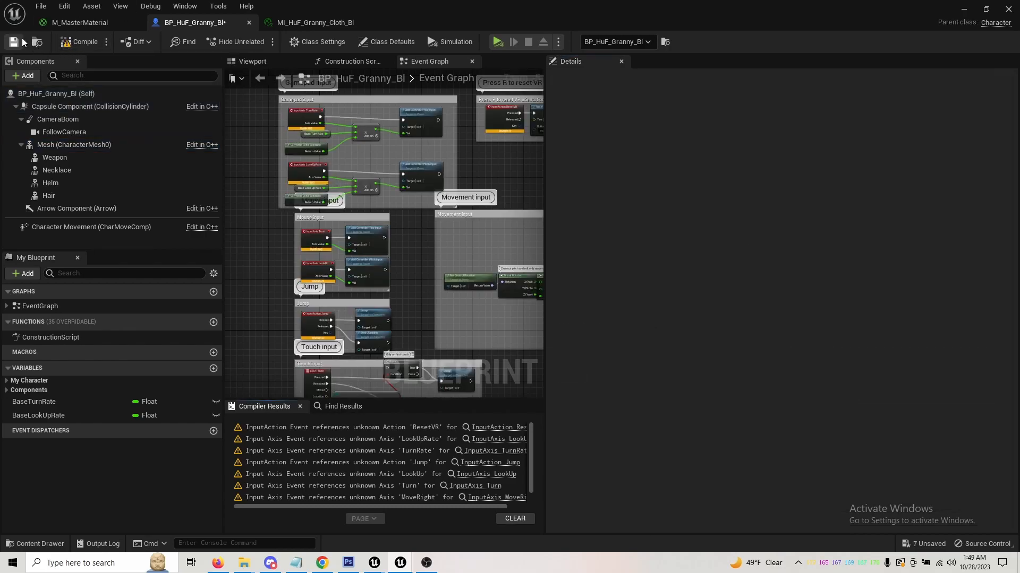
# Close the MI_HuF_Granny_Cloth_Bl and M_MasterMaterial editors.
pyautogui.click(311, 24)
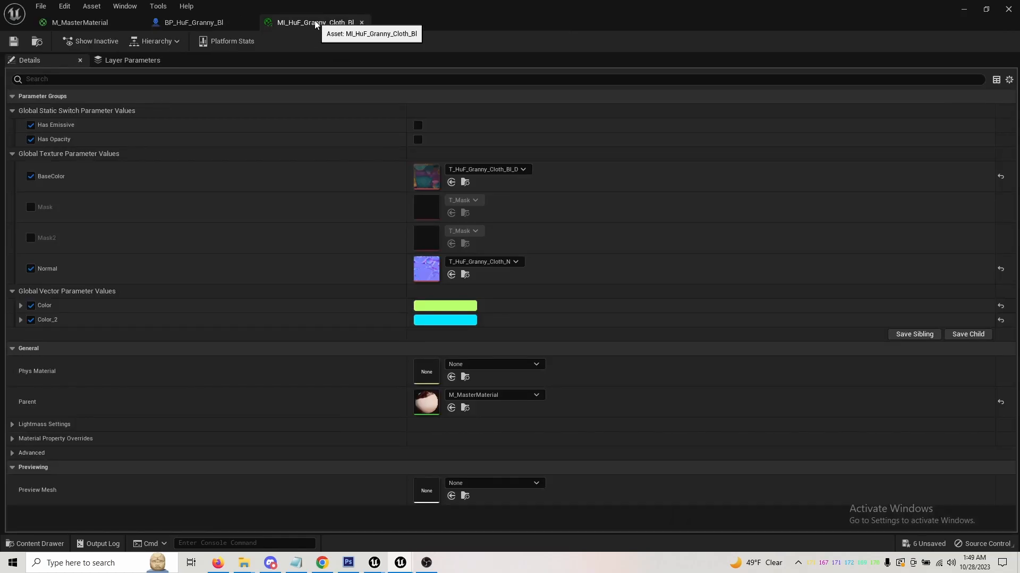
pyautogui.middleClick(317, 25)
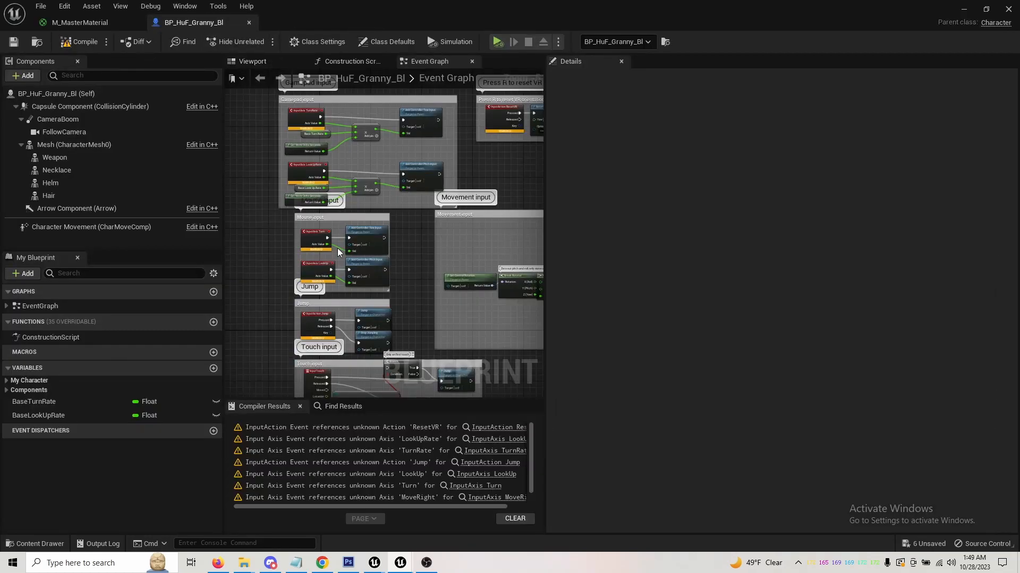
pyautogui.click(89, 21)
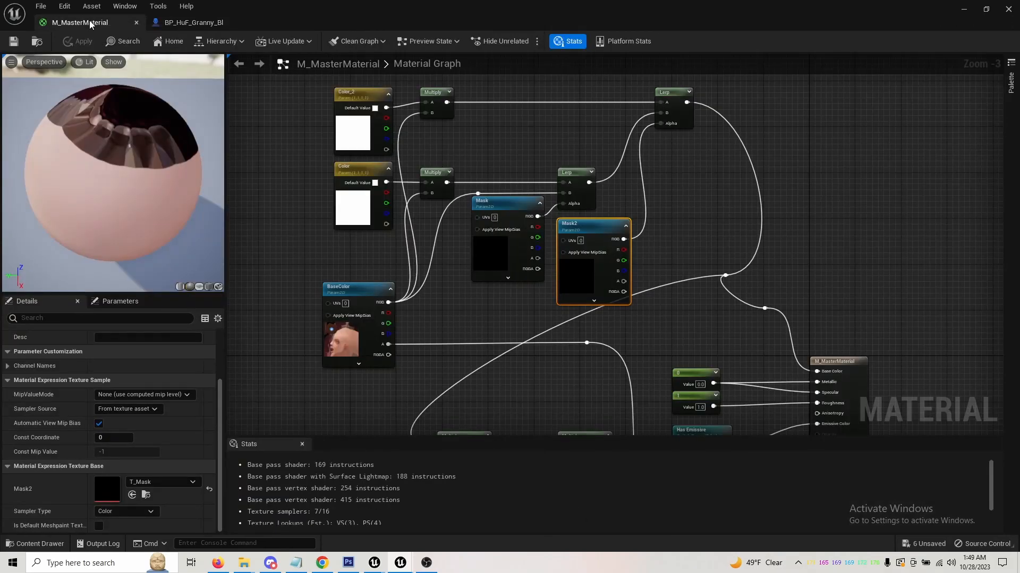
pyautogui.middleClick(89, 21)
# Open MI_HuF_Granny_Cloth_Custom from the blueprint mesh's Element 0 and set its BaseColor to T_HuF_Granny_Cloth_Custom_D from the HuF_Granny textures.
pyautogui.click(36, 42)
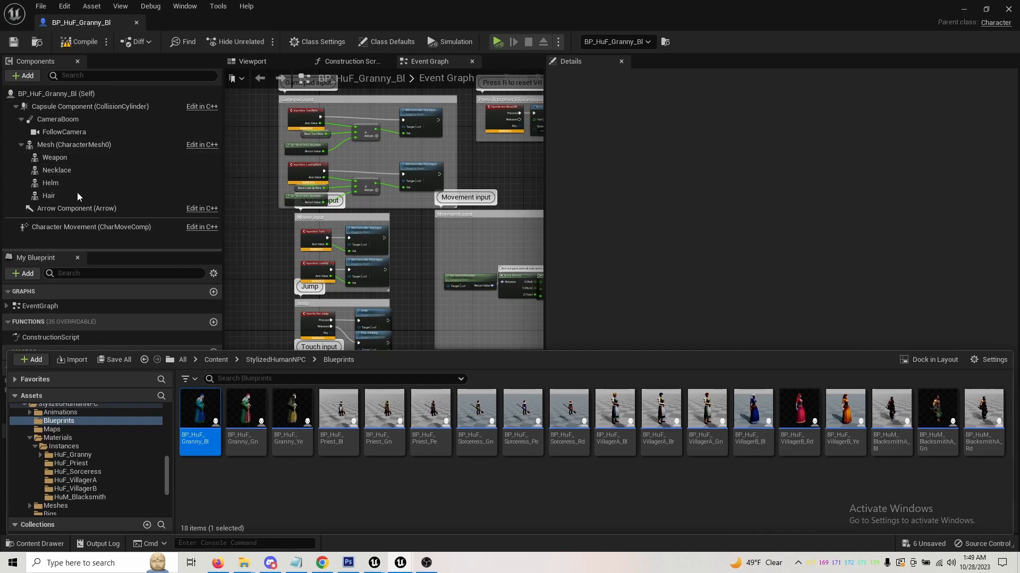
pyautogui.click(80, 144)
pyautogui.doubleClick(749, 378)
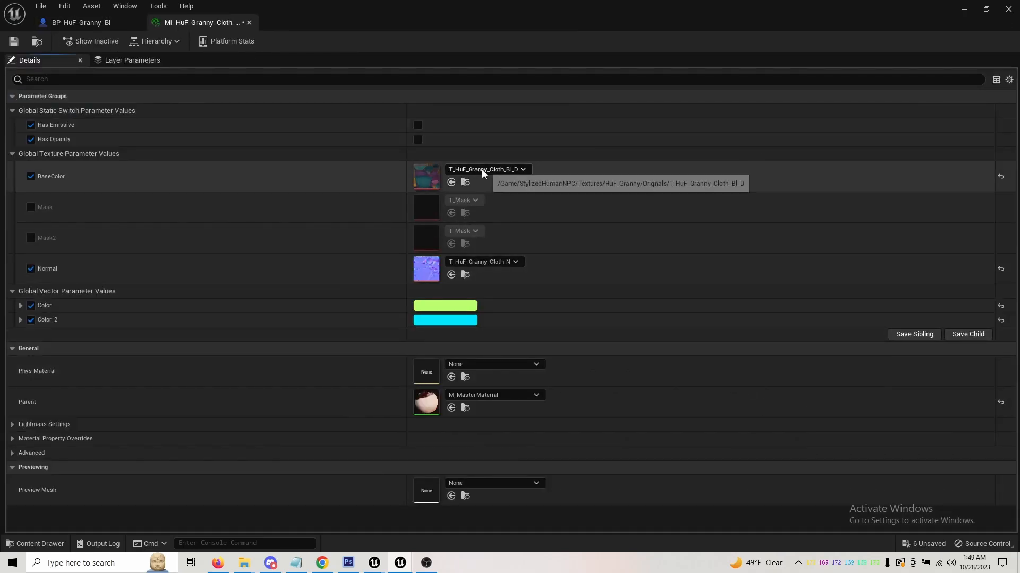
pyautogui.hotkey('ctrl', 'space')
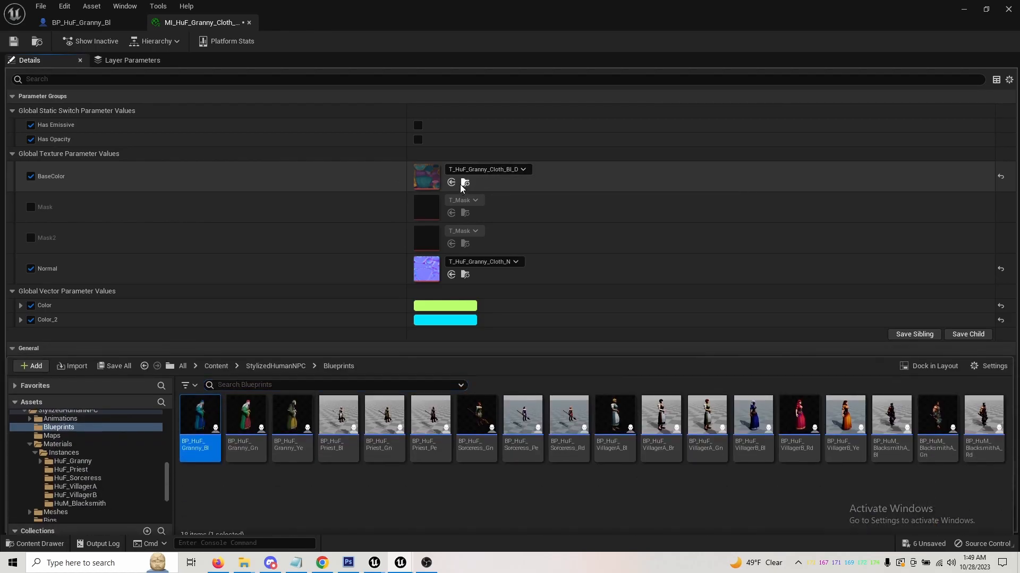
pyautogui.click(463, 183)
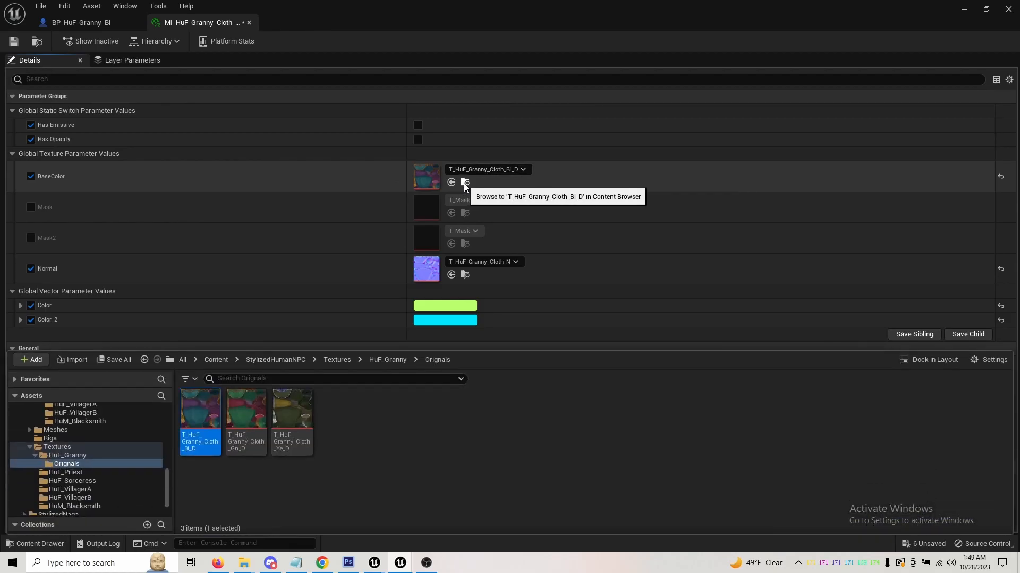
pyautogui.click(387, 360)
pyautogui.click(430, 417)
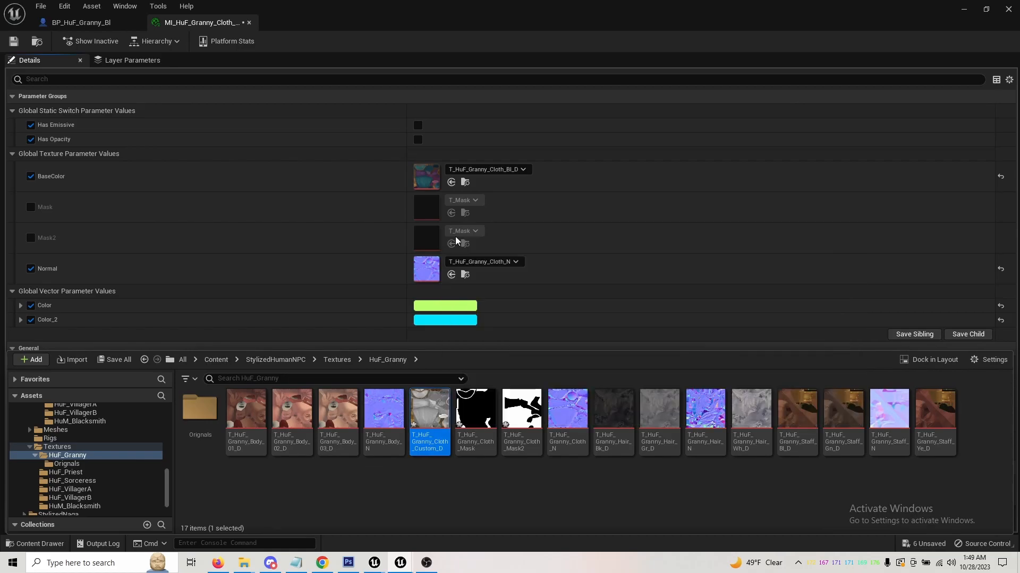
pyautogui.click(455, 182)
# Enable the Mask parameter and assign the T_HuF_Granny_Cloth_Mask texture to it.
pyautogui.click(31, 208)
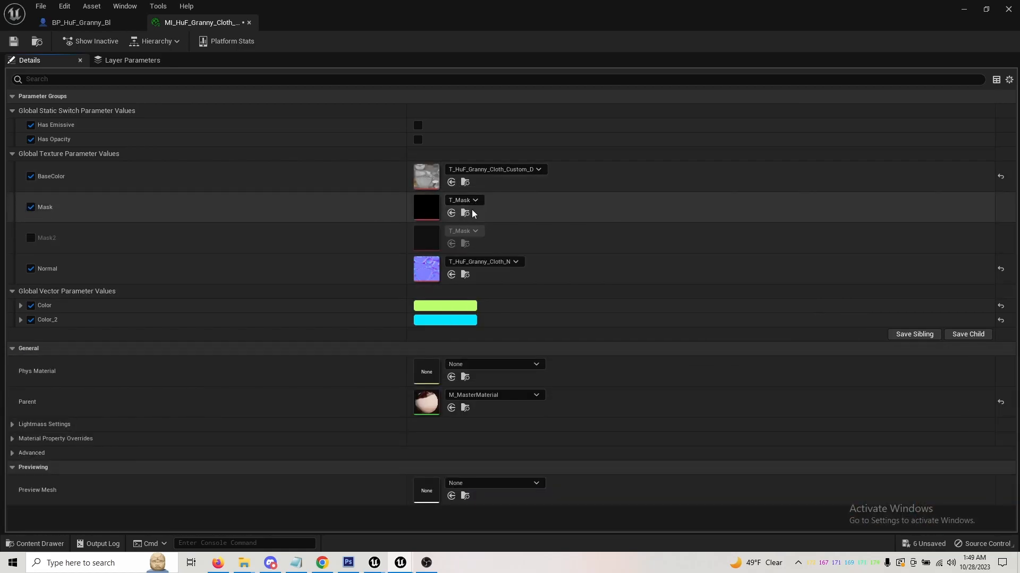
pyautogui.rightClick(549, 220)
pyautogui.click(531, 205)
pyautogui.hotkey('ctrl', 'space')
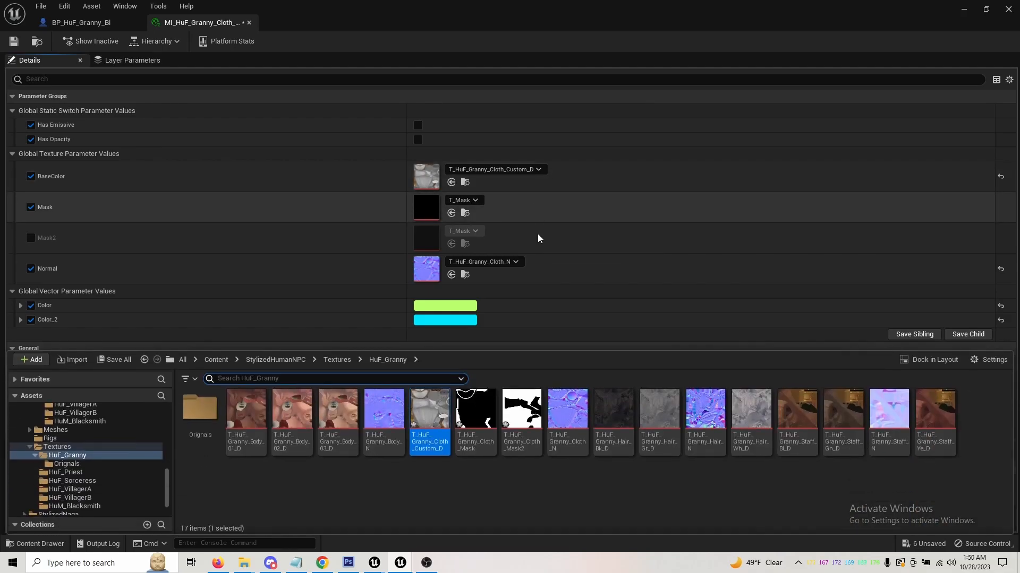
pyautogui.click(476, 411)
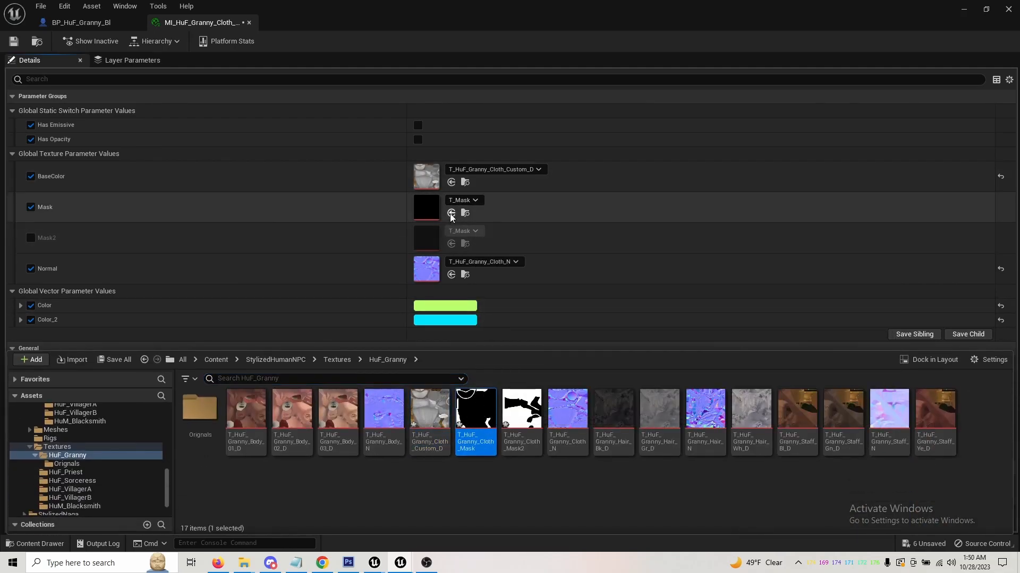
pyautogui.click(451, 213)
# Enable the Mask2 parameter and assign the T_HuF_Granny_Cloth_Mask2 texture to it.
pyautogui.click(31, 238)
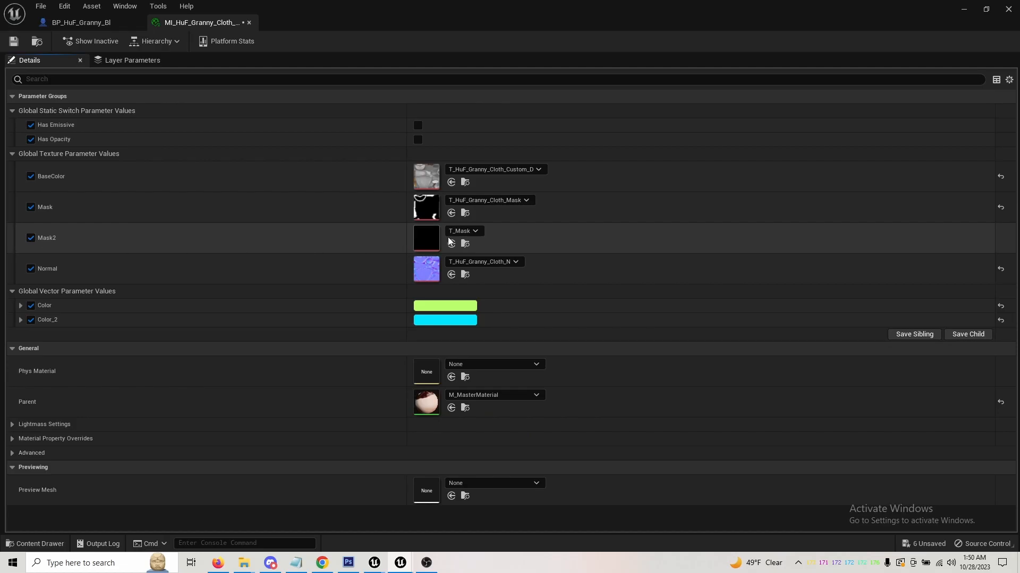
pyautogui.hotkey('ctrl', 'space')
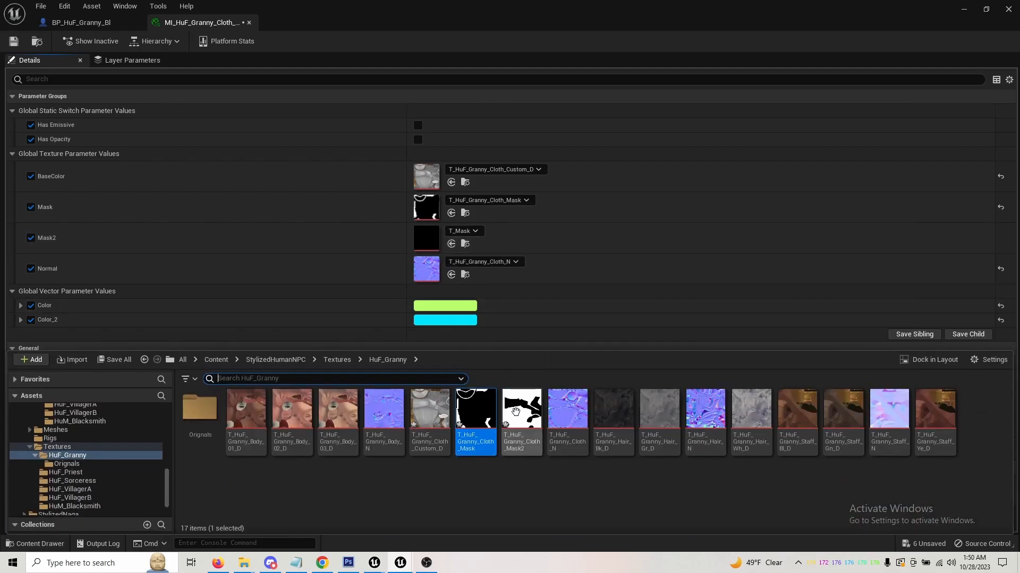
pyautogui.click(515, 412)
pyautogui.click(451, 244)
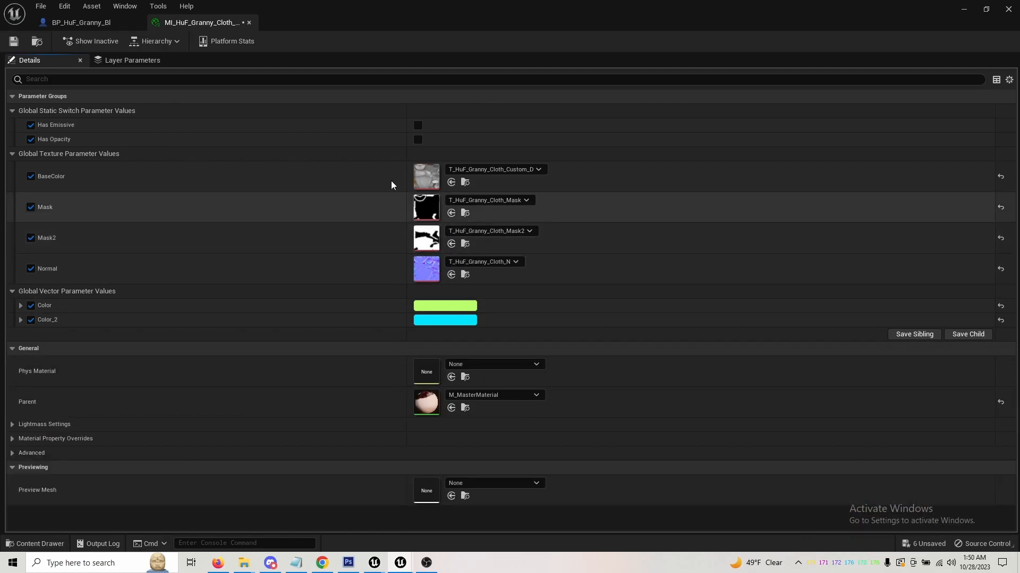
# Save MI_HuF_Granny_Cloth_Custom and locate it in the HuF_Granny instances folder, with the editor window moved clear of the character.
pyautogui.click(13, 41)
pyautogui.moveTo(296, 9); pyautogui.dragTo(875, 55)
pyautogui.click(665, 79)
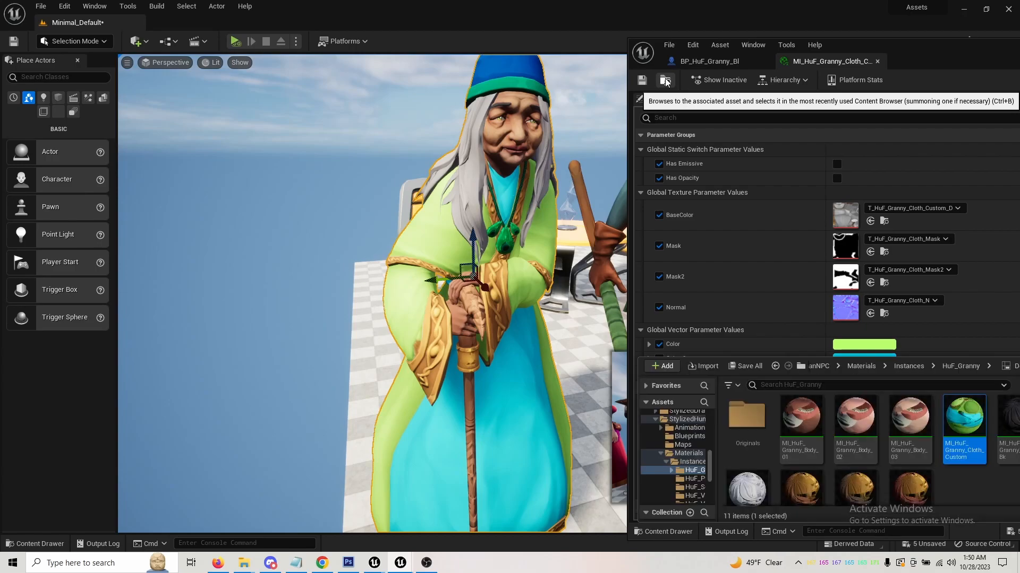
pyautogui.moveTo(939, 50); pyautogui.dragTo(560, 39)
pyautogui.scroll(-1, 591, 408)
pyautogui.scroll(1, 591, 408)
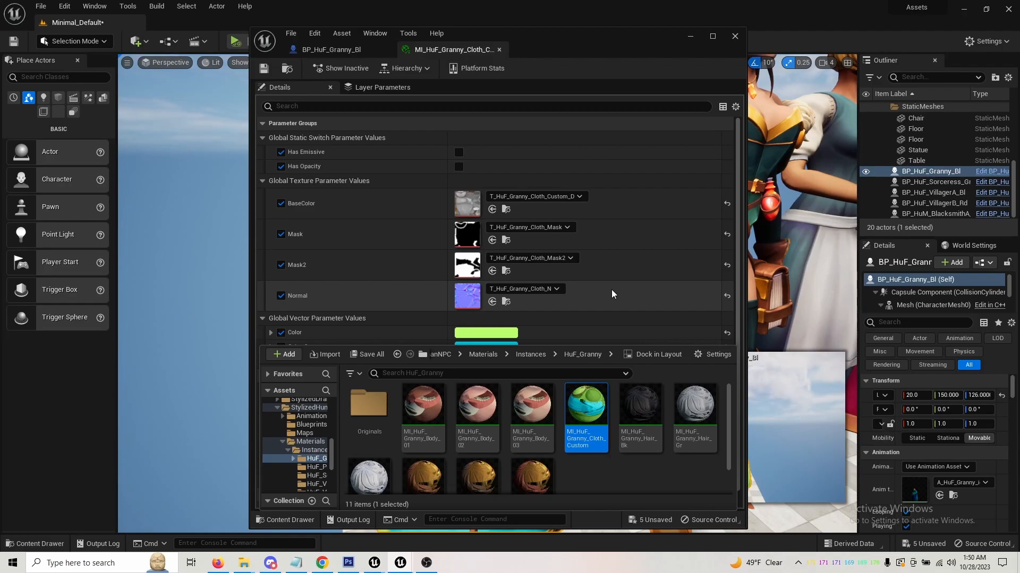
# Create a child material instance from MI_HuF_Granny_Cloth_Custom and name it MI_HuF_Granny_Cloth_Custom_Yellow.
pyautogui.moveTo(602, 408)
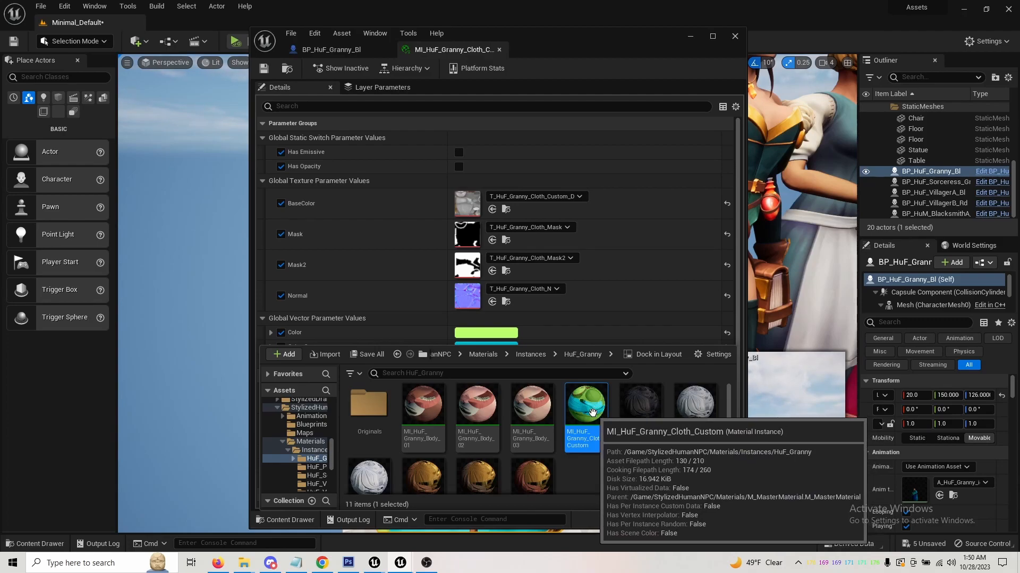
pyautogui.rightClick(592, 411)
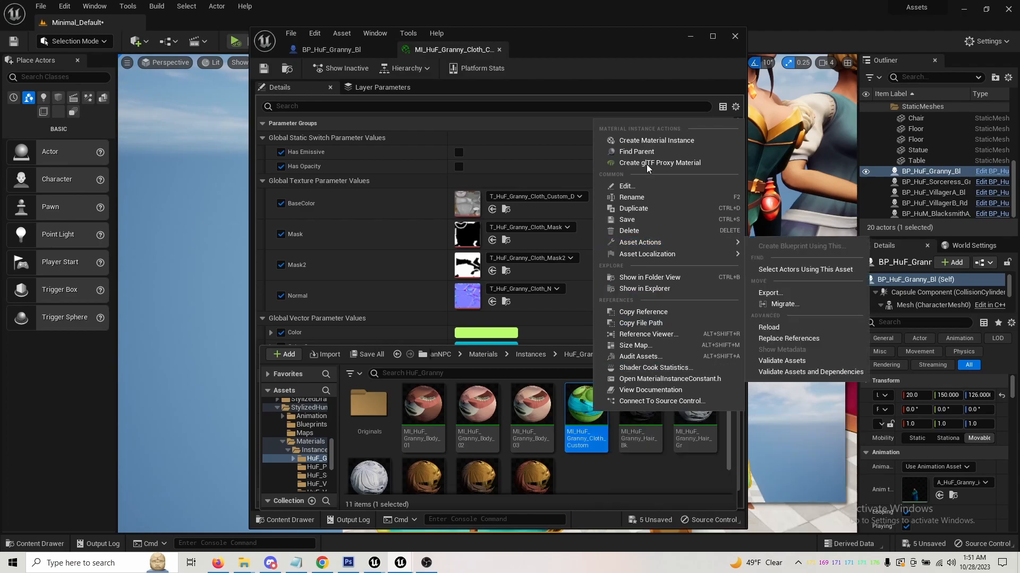
pyautogui.click(670, 141)
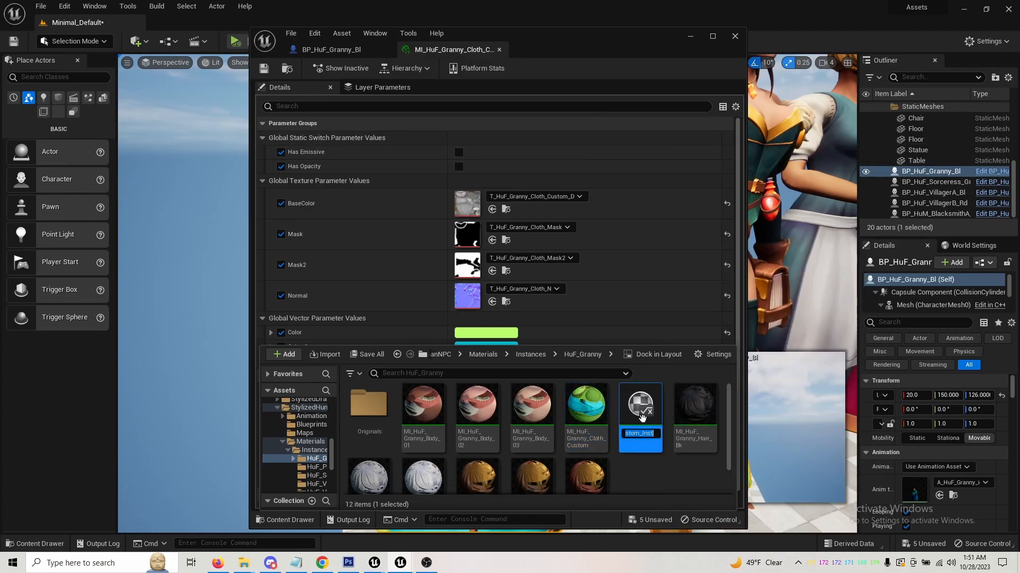
pyautogui.doubleClick(647, 434)
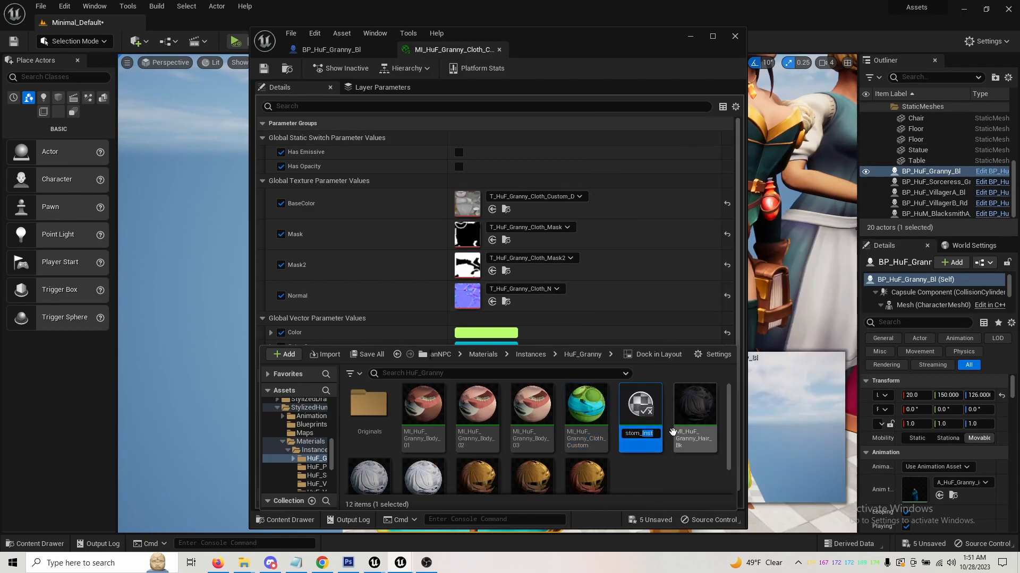
pyautogui.write('Yellow')
pyautogui.press('Return')
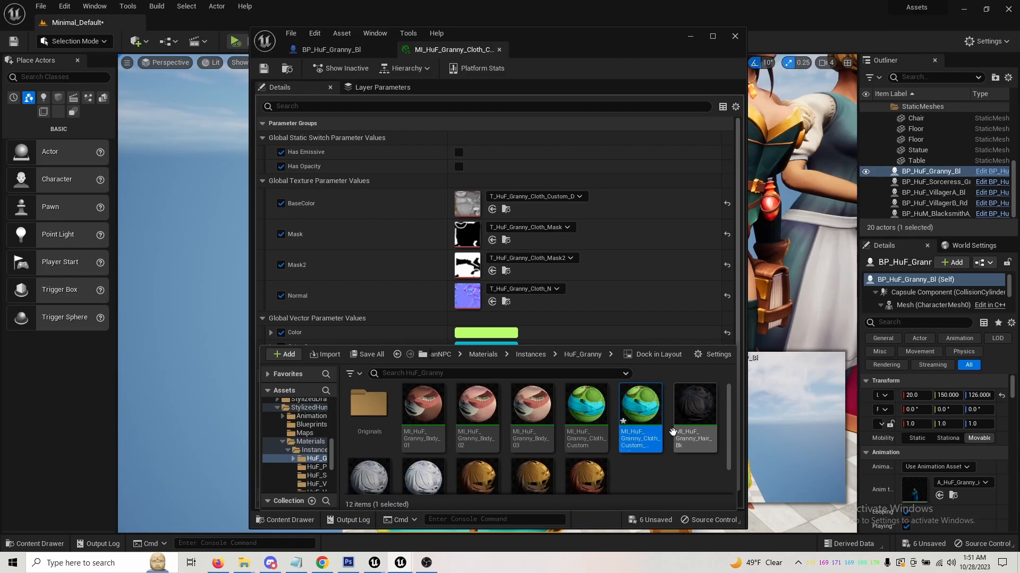
# Open the Yellow instance, enable its Color and Color_2 overrides, and set Color to yellow, hex sRGB FFE300.
pyautogui.doubleClick(658, 427)
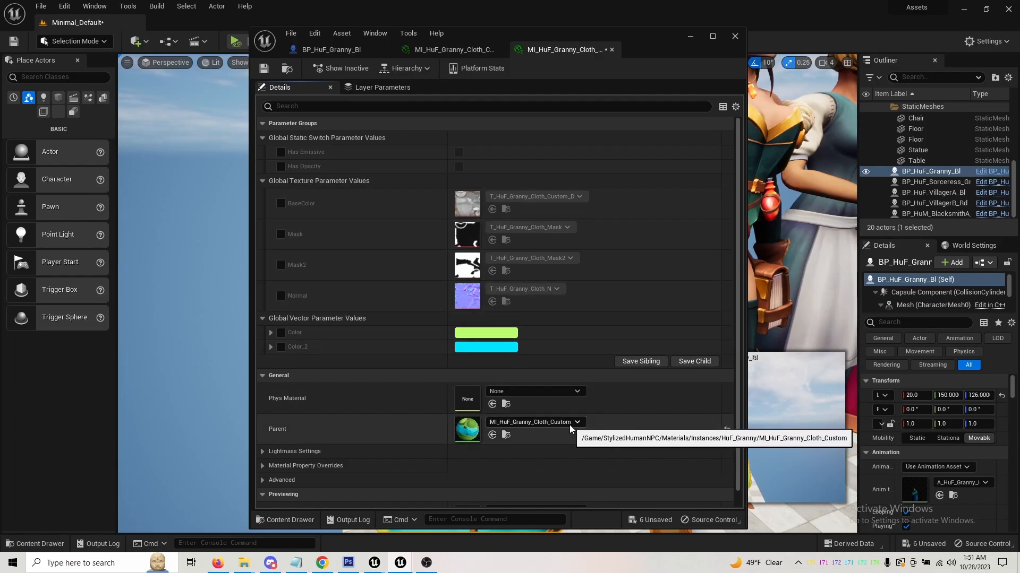
pyautogui.click(281, 333)
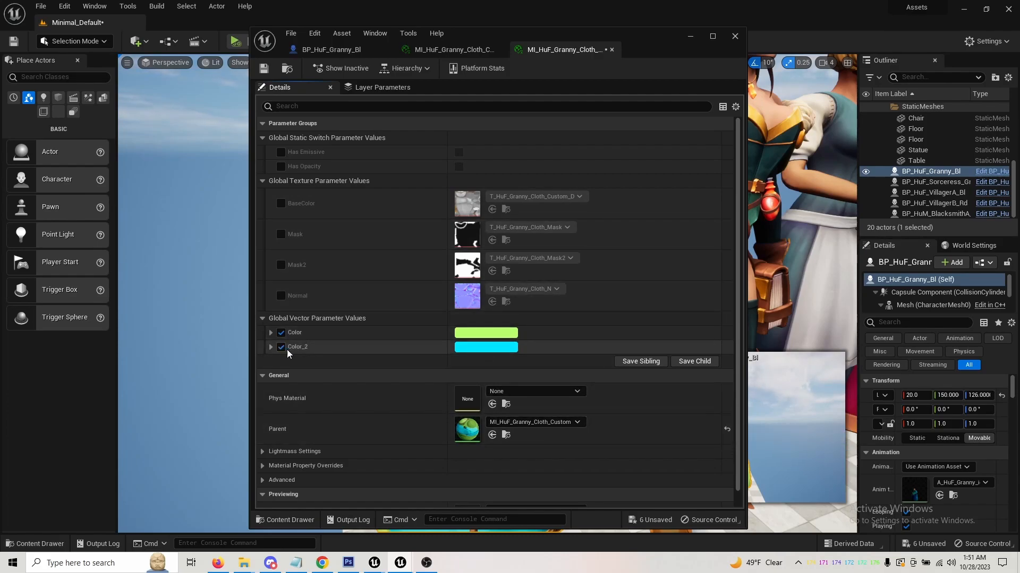
pyautogui.click(473, 333)
pyautogui.moveTo(537, 388); pyautogui.dragTo(579, 408)
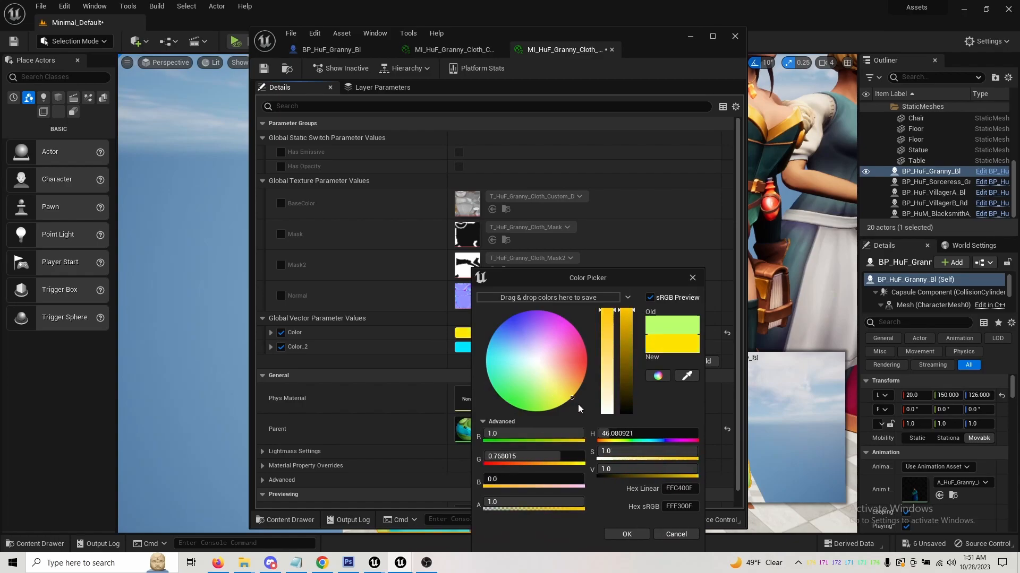
pyautogui.click(626, 534)
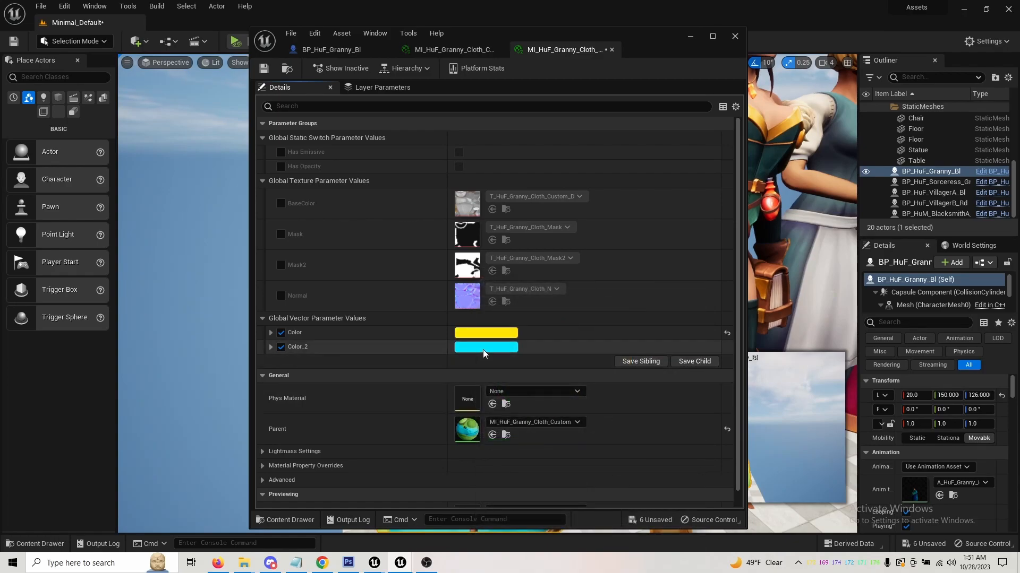
# Set the Yellow instance's Color_2 to bright green, hex sRGB 21FF00, and save the instance.
pyautogui.click(462, 348)
pyautogui.click(543, 402)
pyautogui.moveTo(537, 411); pyautogui.dragTo(523, 415)
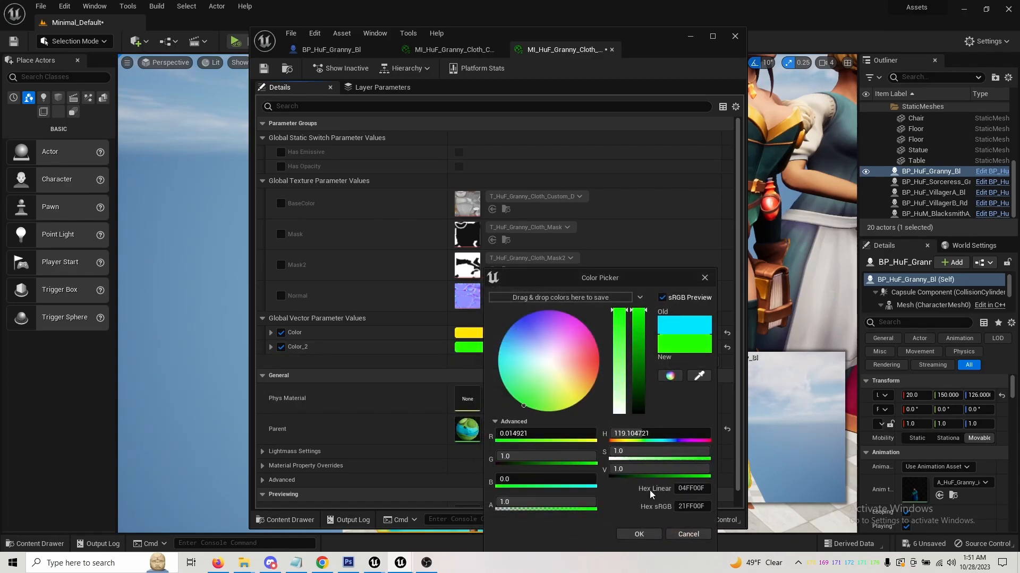
pyautogui.click(643, 533)
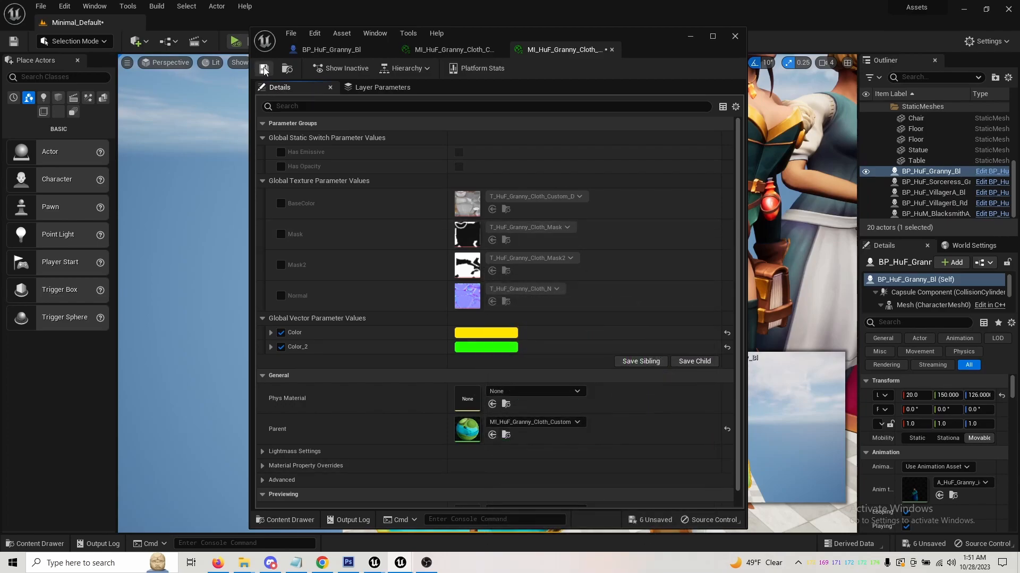
# Assign the Yellow cloth instance to Element 0 of the BP_HuF_Granny_Bl mesh and inspect the recolored granny in the level.
pyautogui.moveTo(652, 41); pyautogui.dragTo(241, 53)
pyautogui.click(290, 287)
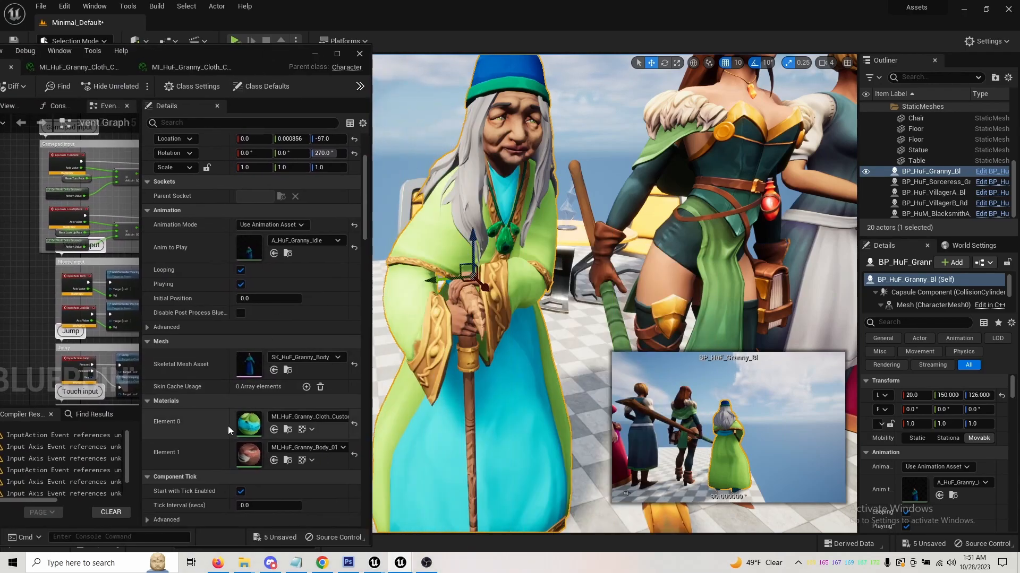
pyautogui.click(272, 432)
pyautogui.moveTo(531, 266); pyautogui.dragTo(502, 264, button='right')
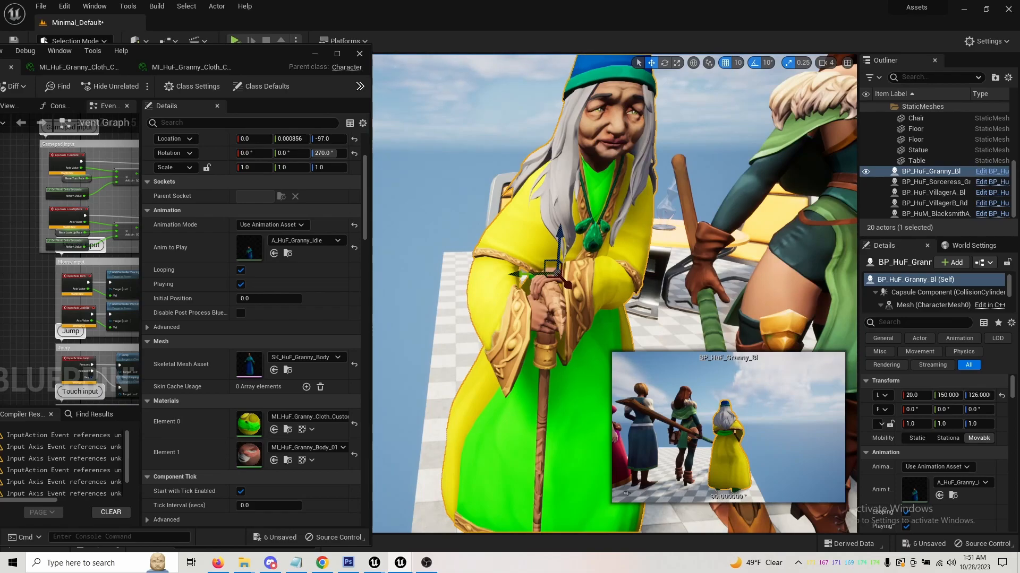
pyautogui.moveTo(553, 231); pyautogui.dragTo(557, 233, button='right')
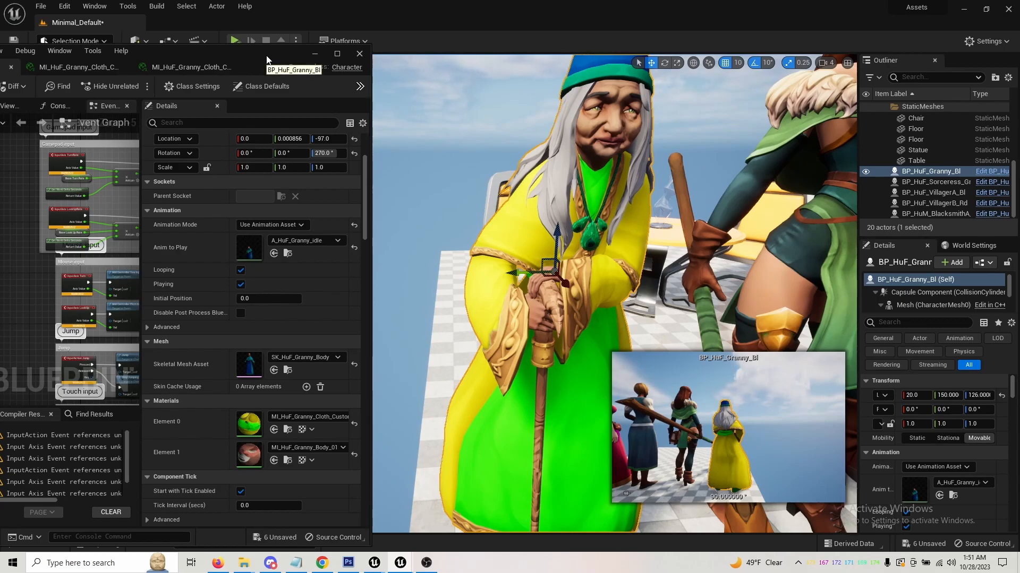
pyautogui.moveTo(469, 308)
pyautogui.mouseDown(button='right')
pyautogui.moveTo(488, 301)
pyautogui.moveTo(491, 284)
pyautogui.moveTo(534, 283)
pyautogui.moveTo(497, 275)
pyautogui.moveTo(483, 300)
pyautogui.mouseUp(button='right')
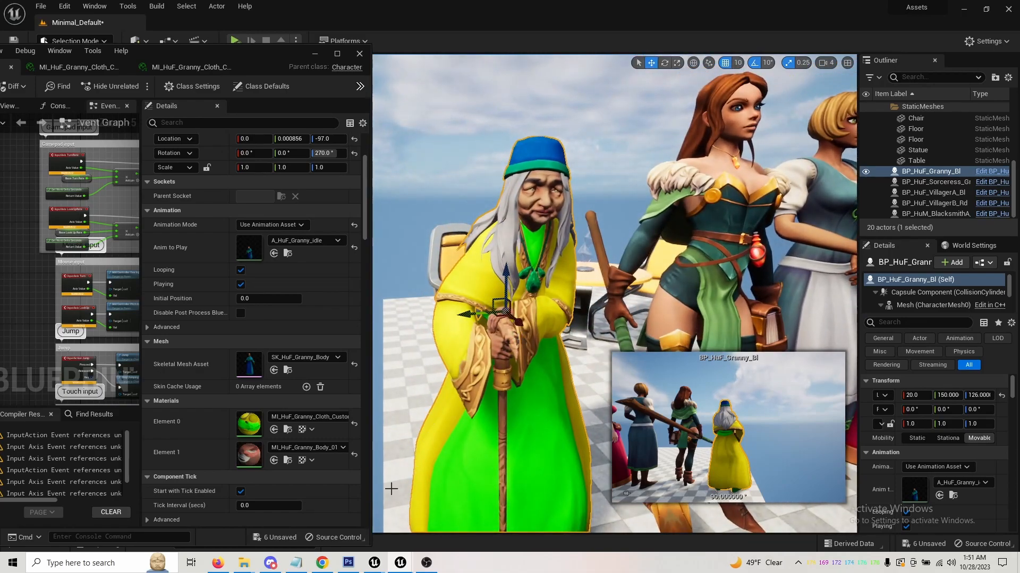
# Switch to Photoshop to view the layers of Granny_Cloth_EditFile.psd, and return to Unreal Editor.
pyautogui.click(348, 563)
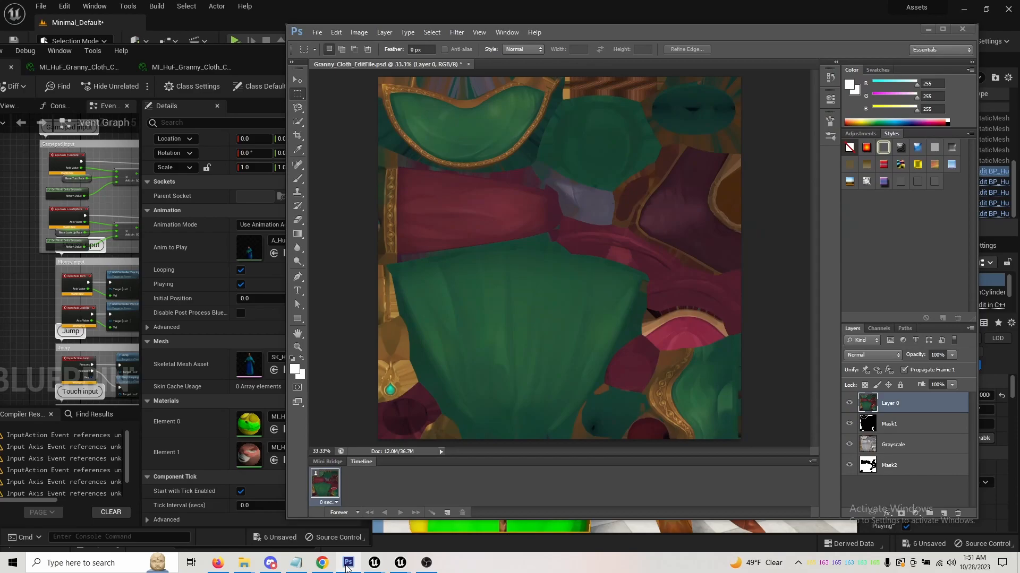
pyautogui.click(348, 563)
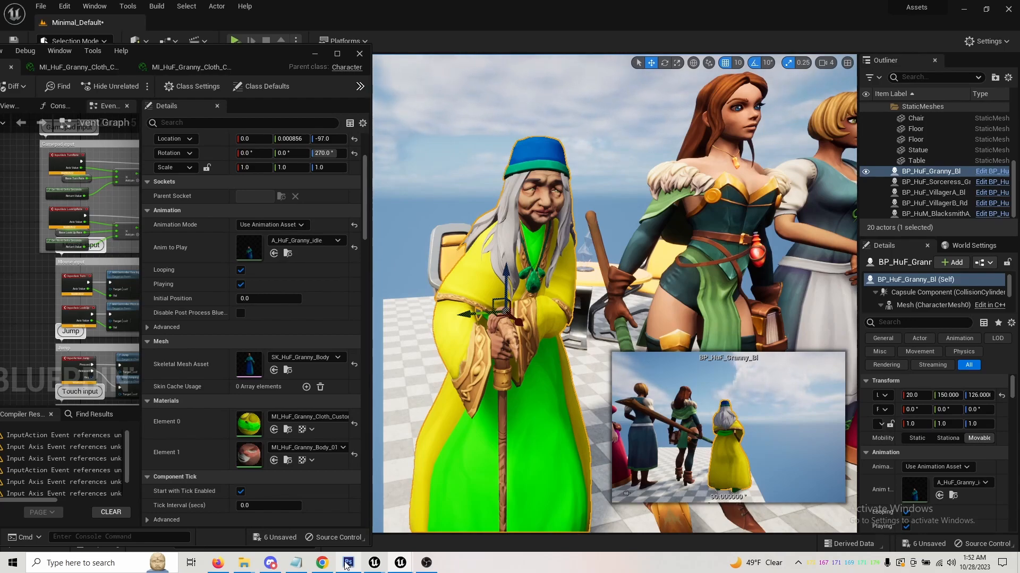
pyautogui.moveTo(271, 564)
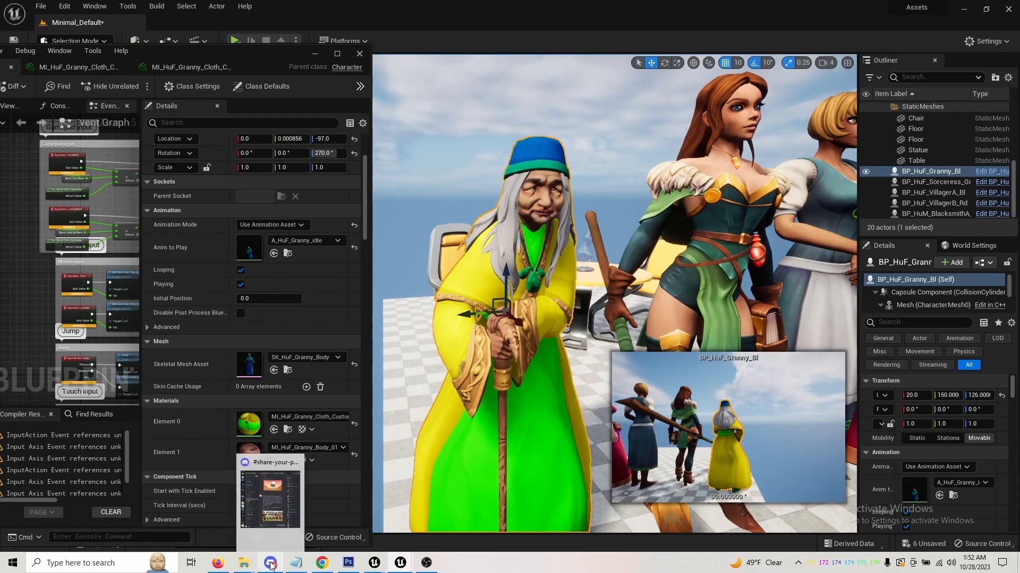